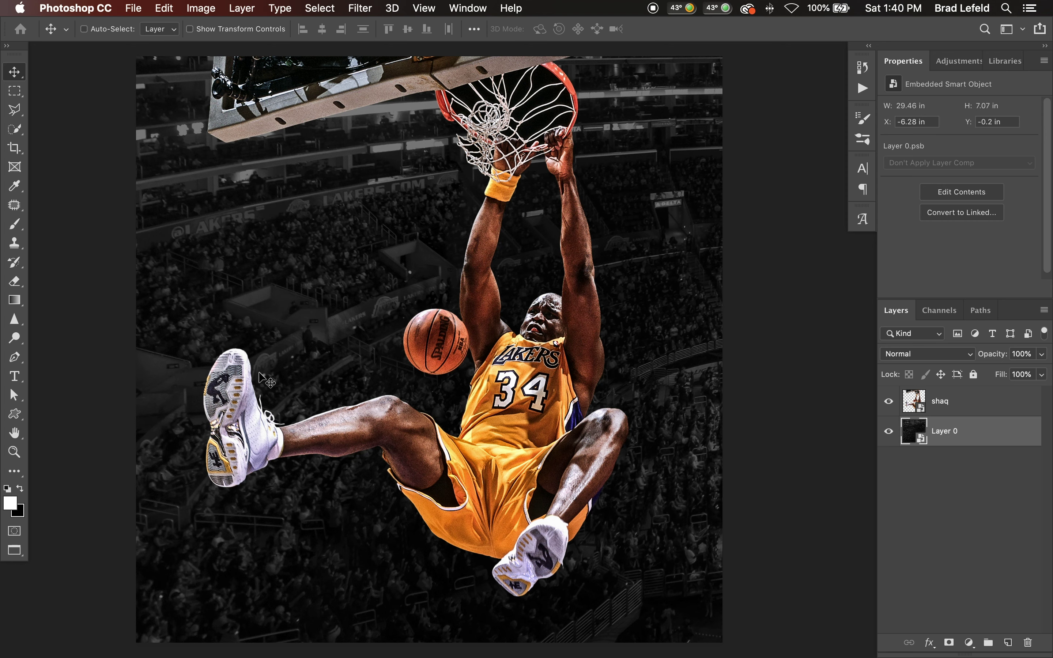
- Select the shaq layer and switch to Finder to open the Glass Shards folder
click(948, 409)
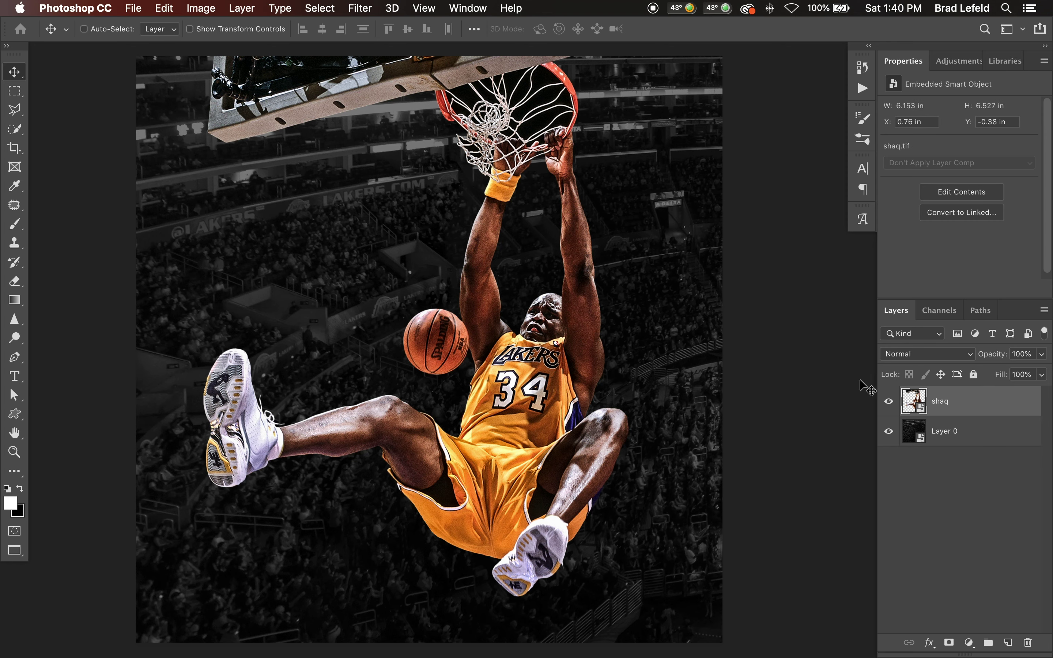
key(super+Tab)
key(super+Tab)
key(super+Tab)
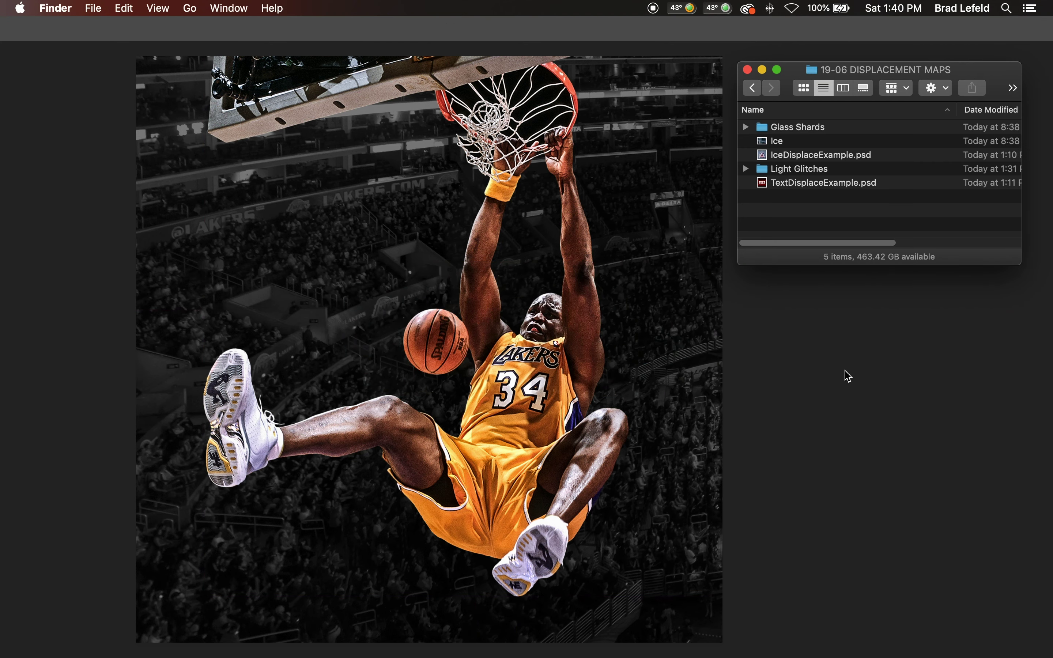
double_click(790, 128)
- Place GlassShard1.jpg through GlassShard6.jpg above the shaq layer in the Photoshop composition, keeping their default placement
click(794, 129)
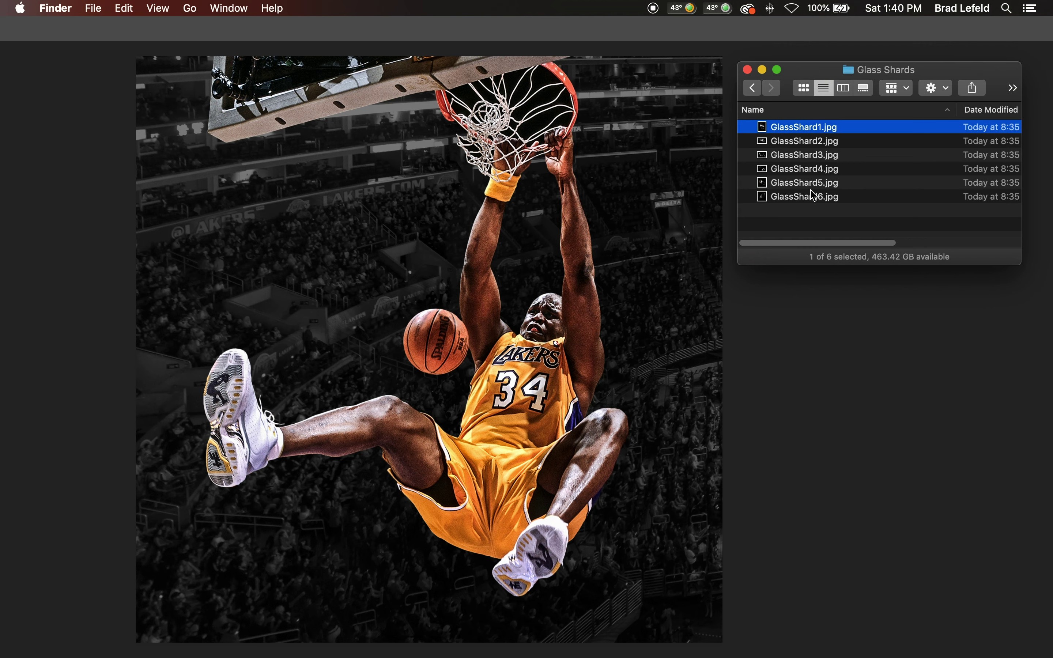
shift+click(819, 201)
drag(820, 202, 461, 244)
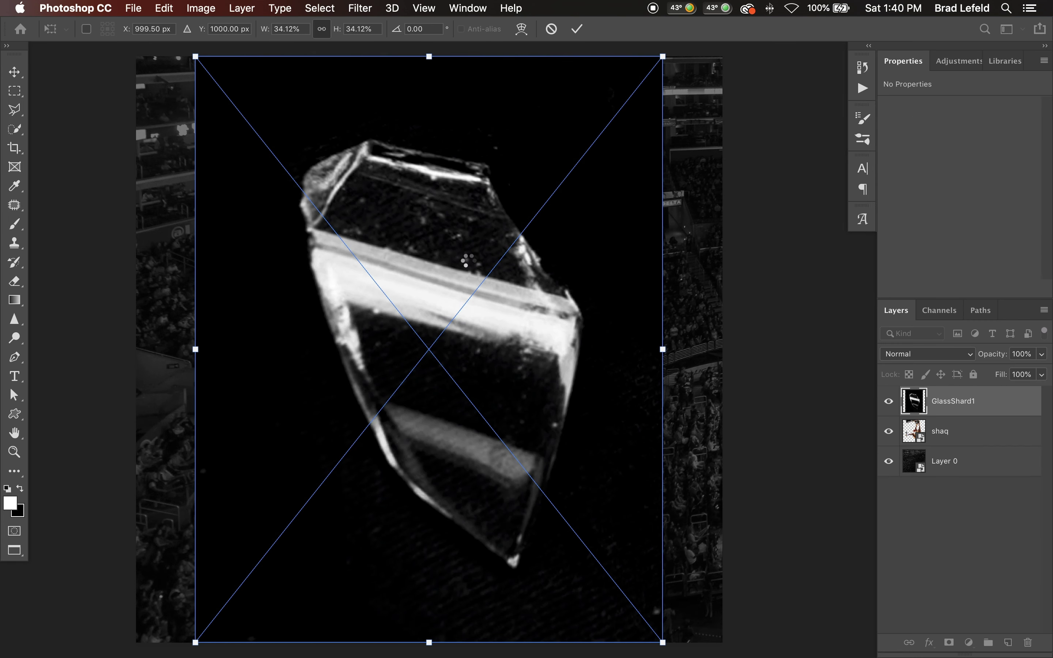
key(Return)
key(Return)
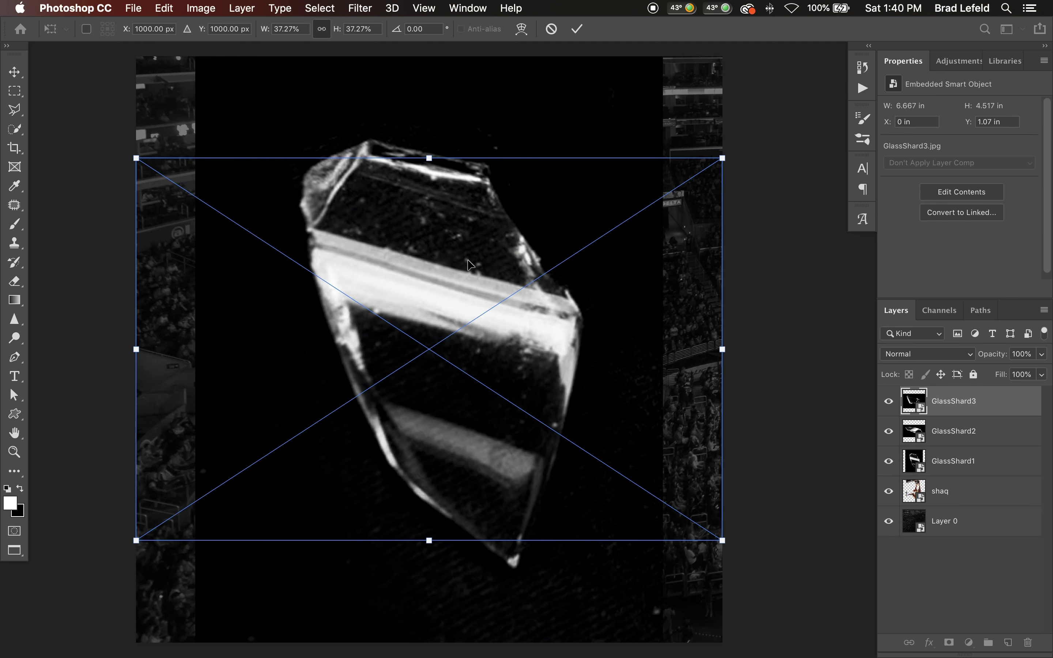
key(Return)
key(Return)
key(Return)
key(Return)
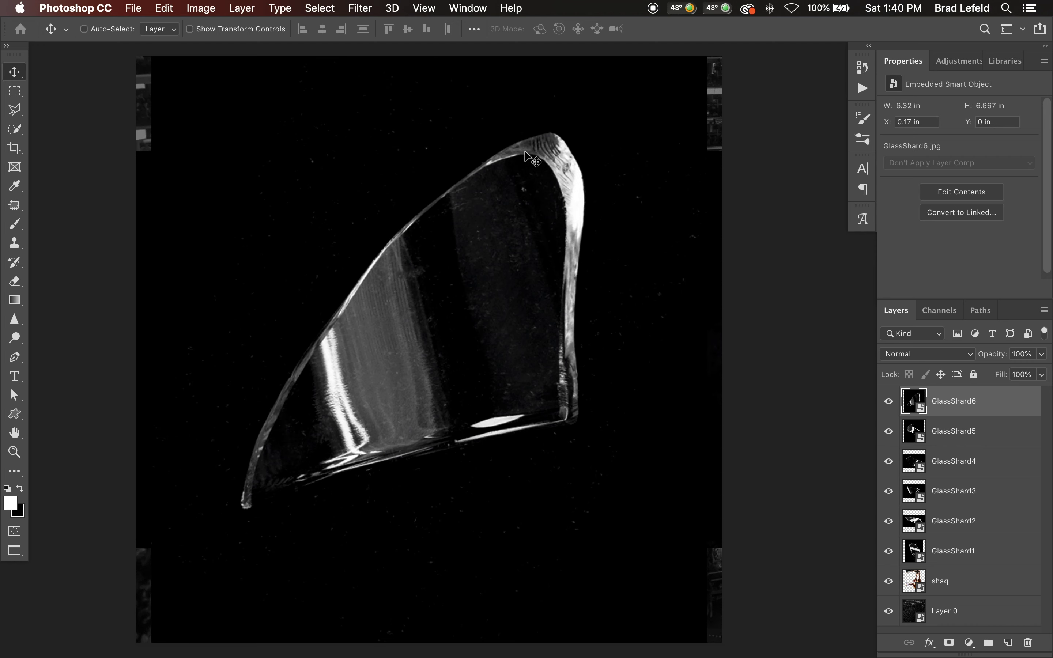
- Scale the six visible glass shard layers down together around their centre to about 52.5%
drag(889, 401, 889, 552)
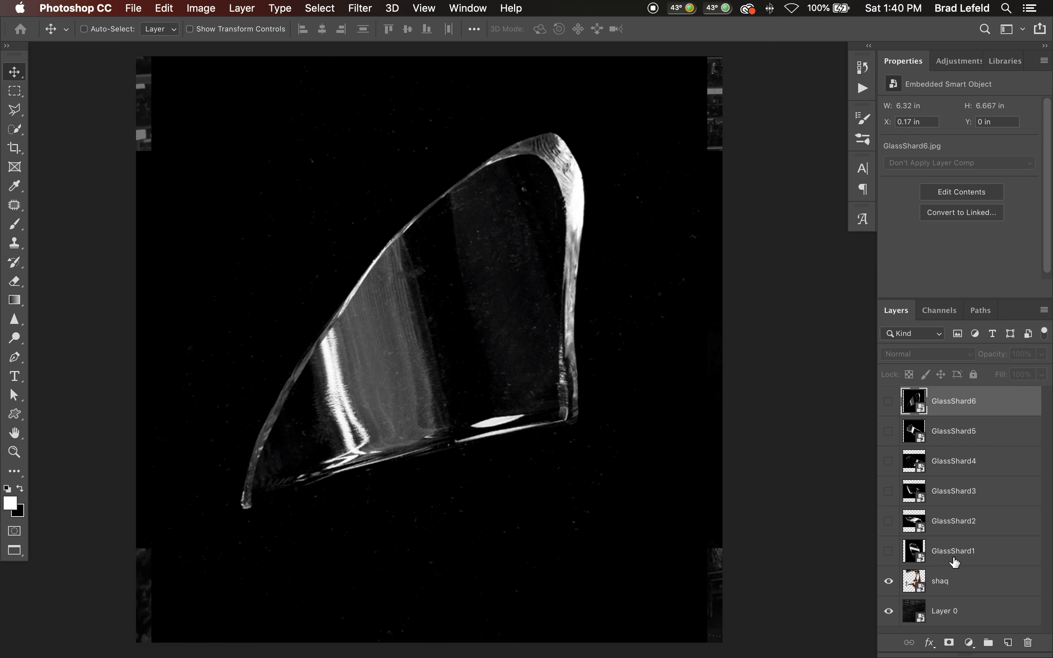
click(950, 551)
shift+click(940, 403)
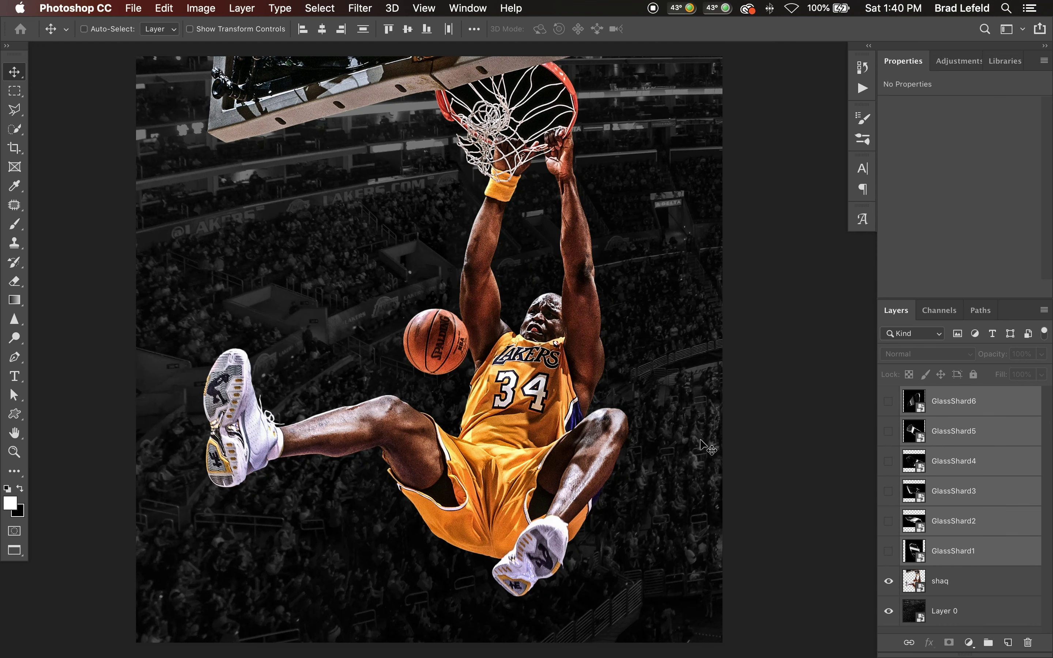
drag(890, 561, 889, 401)
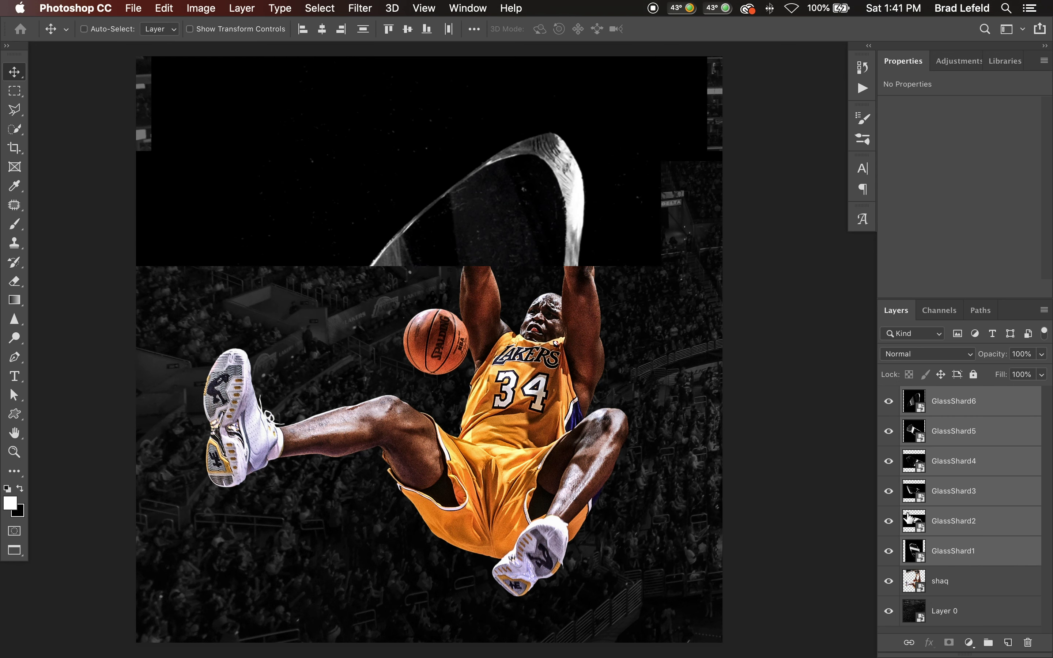
key(ctrl+t)
drag(723, 644, 591, 496)
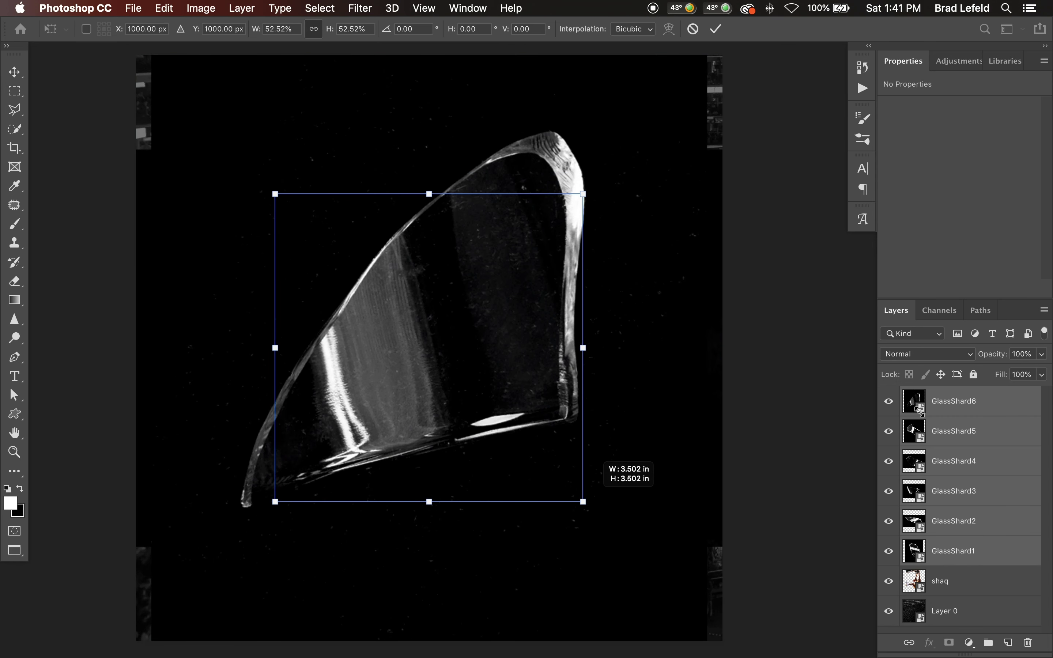
- Set the blend mode of all six glass shard layers to Screen
click(944, 402)
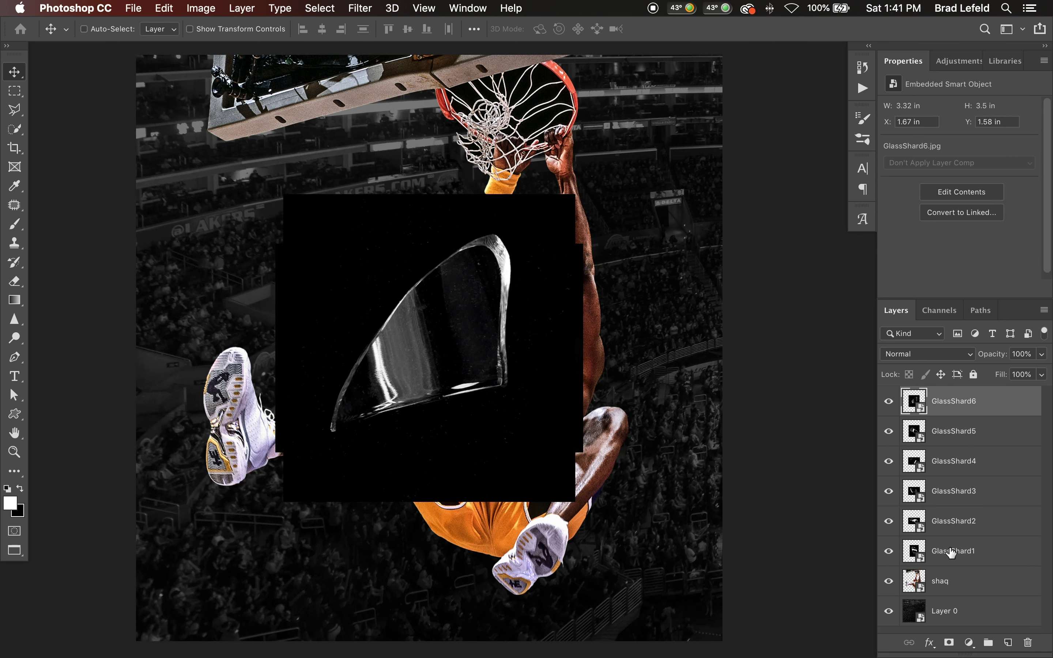
click(945, 554)
shift+click(955, 411)
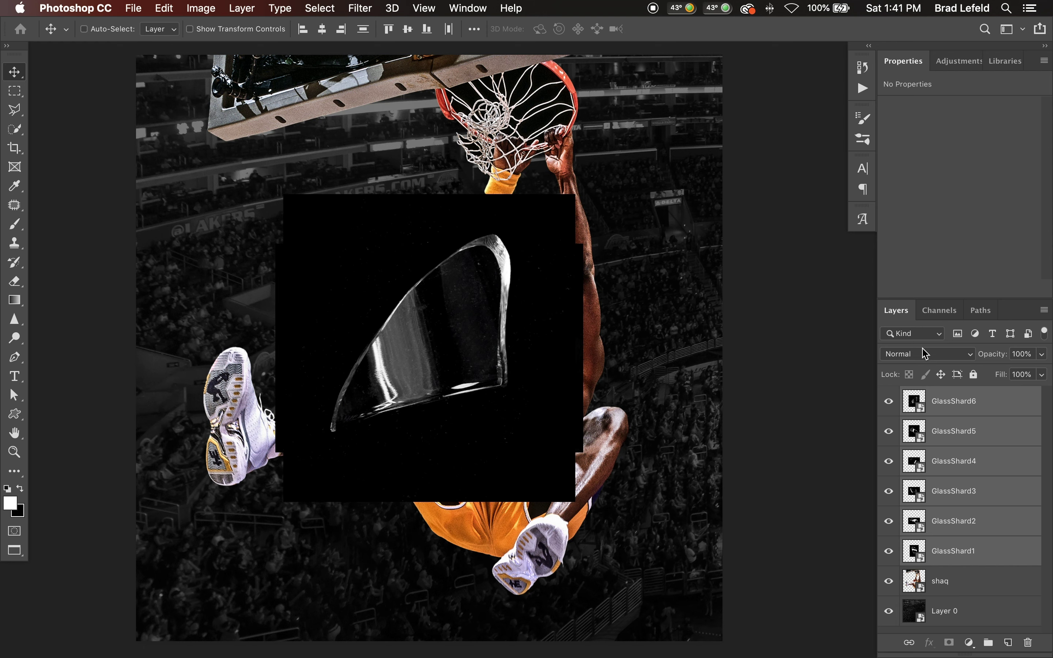
click(925, 356)
click(925, 358)
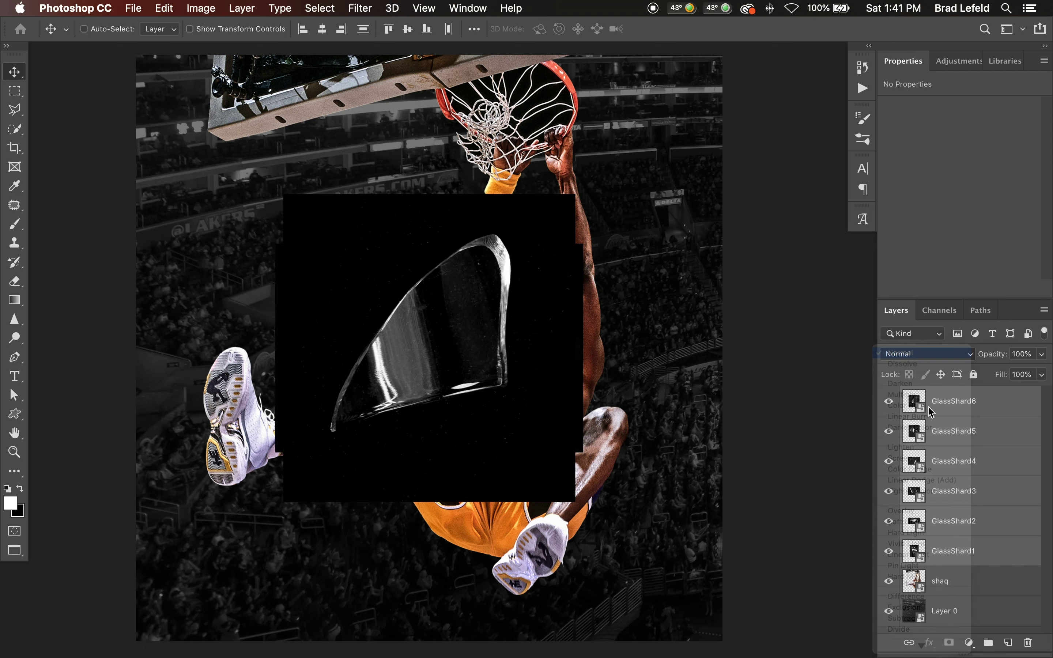
scroll(924, 360, down, 8)
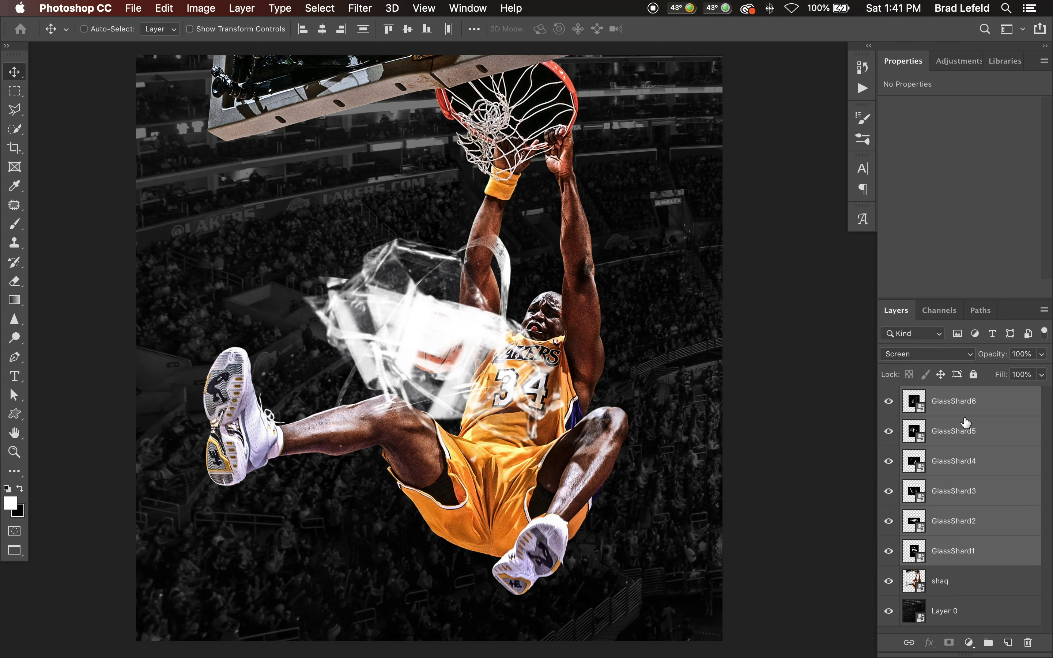
- Move GlassShard6 to the canvas's upper right over the raised arm, and GlassShard5 to the upper left below the backboard, scaled to 17.77%
click(929, 406)
drag(436, 347, 620, 183)
click(936, 431)
drag(439, 310, 300, 171)
key(super+t)
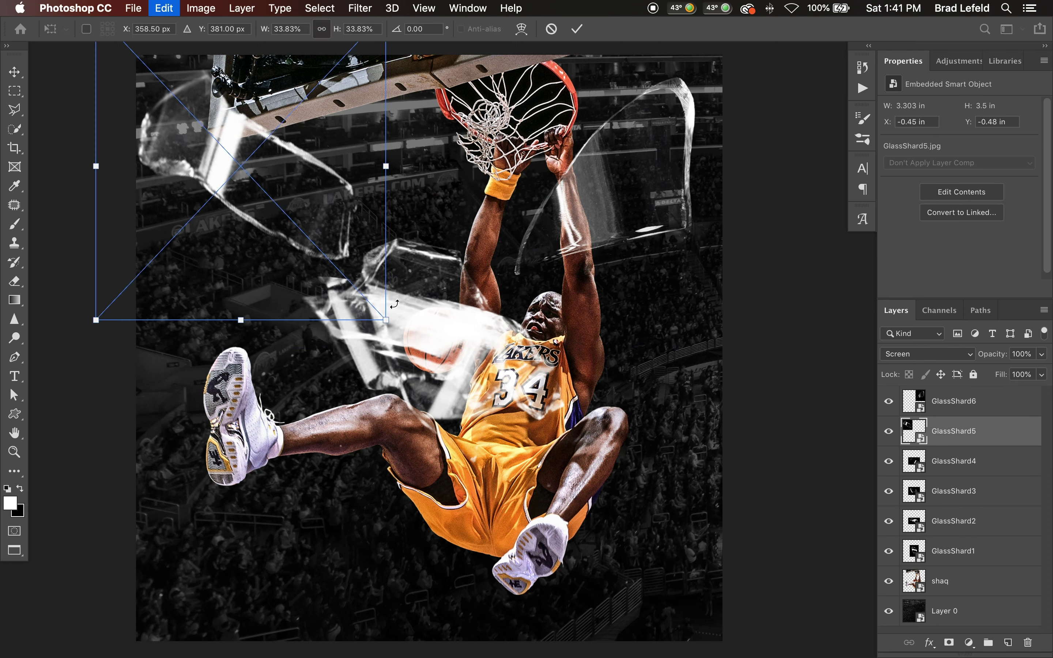
drag(327, 264, 302, 226)
key(Return)
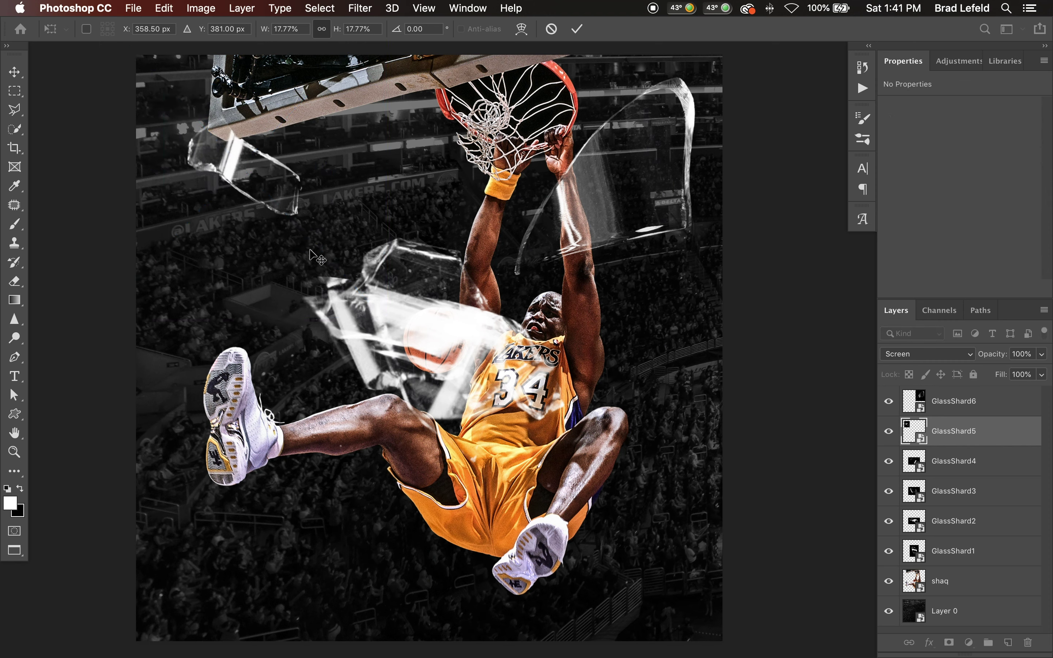
- Place GlassShard4 beside the player's bent knee on the canvas's right side, scaled to 11.5% and rotated about -25.5°
click(962, 471)
drag(547, 383, 681, 533)
key(super+t)
drag(722, 410, 654, 409)
drag(636, 498, 670, 424)
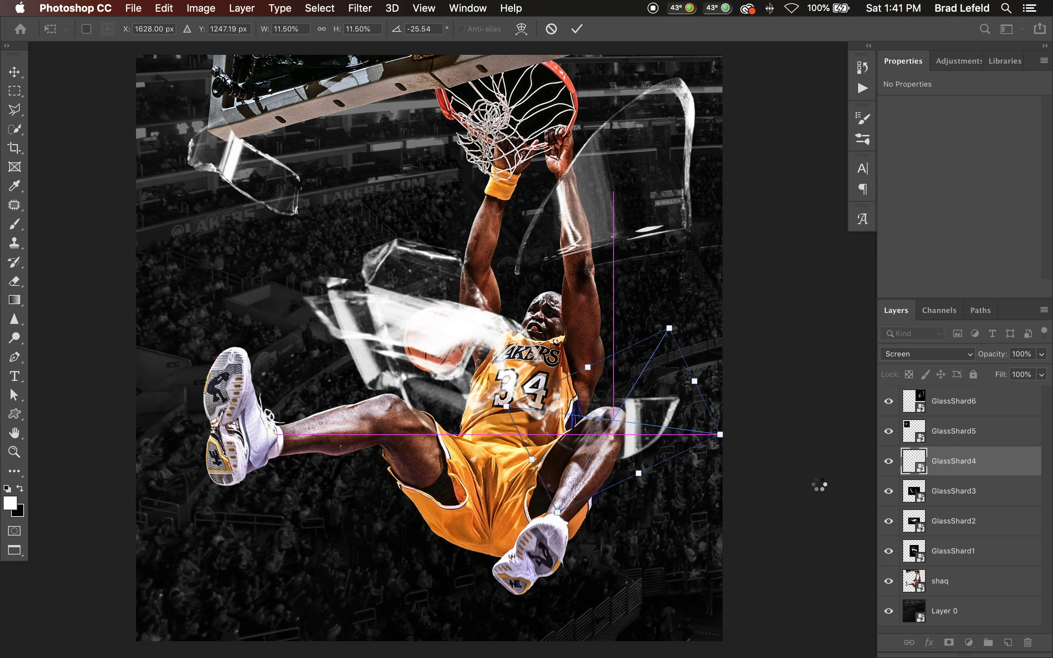
key(Return)
- Scale down and rotate GlassShard3, placing it around the raised shoe on the canvas's left side
click(938, 492)
key(super+t)
drag(407, 353, 414, 381)
drag(444, 330, 402, 359)
drag(454, 391, 457, 452)
drag(369, 478, 319, 452)
key(Return)
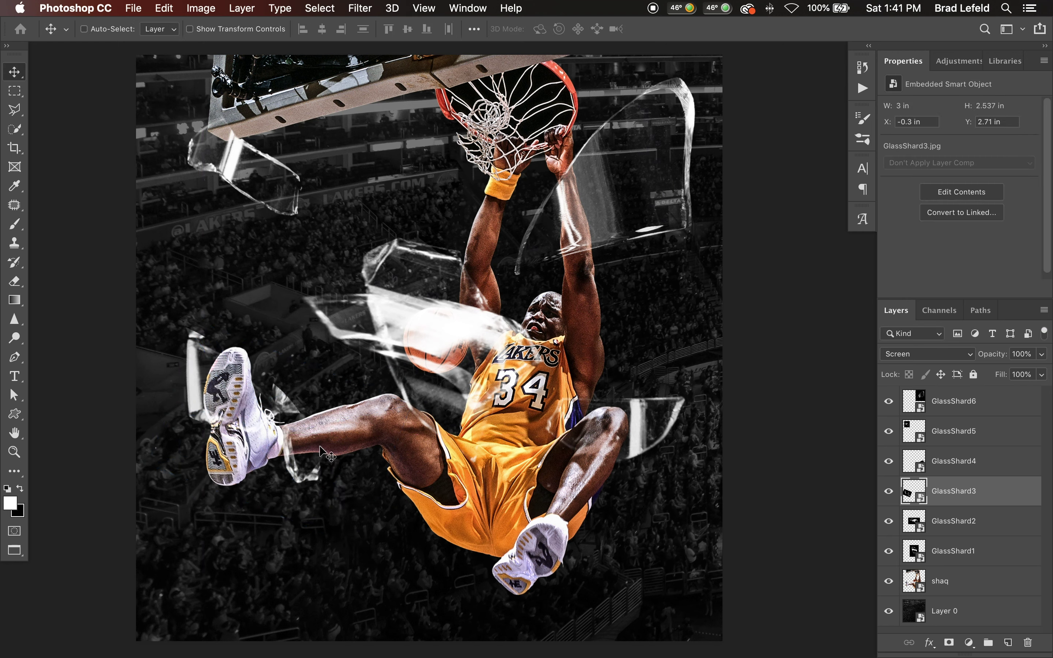
- Move GlassShard2 over the lower shoe and the bottom of the shorts, and rotate GlassShard1 into place around the basketball
click(943, 525)
drag(454, 337, 500, 562)
click(957, 553)
drag(430, 328, 435, 272)
key(super+t)
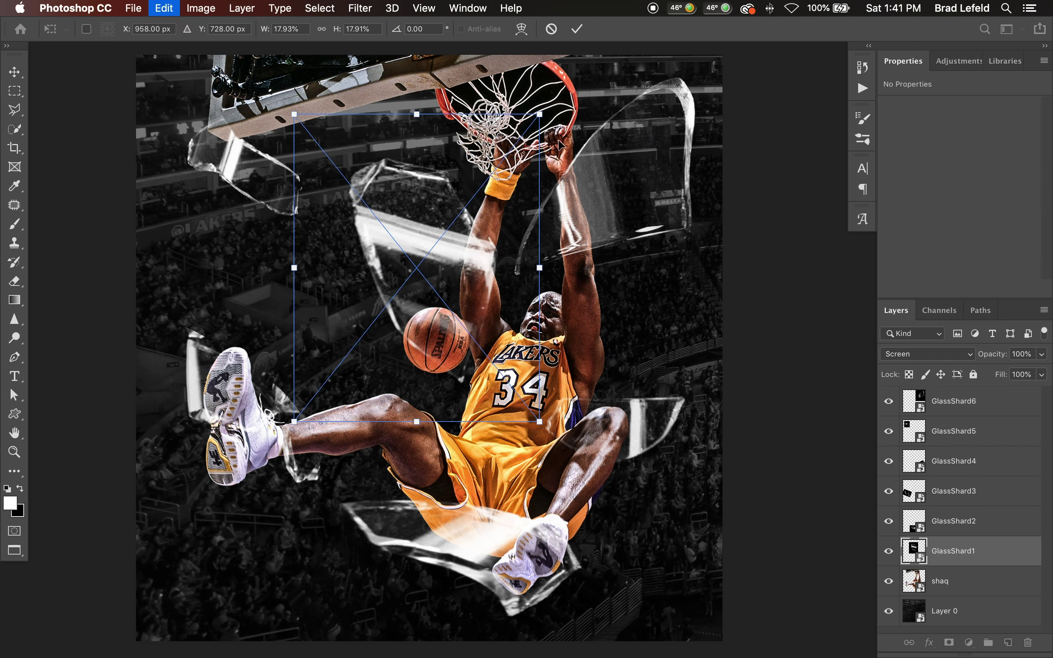
drag(416, 190, 688, 329)
drag(458, 280, 444, 307)
key(Return)
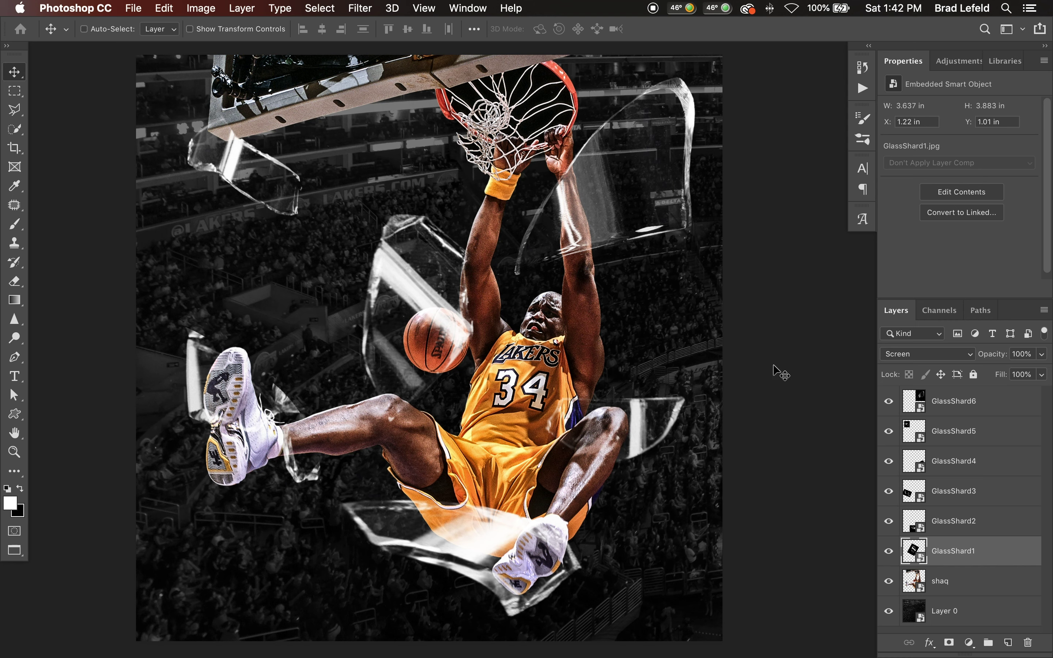
- Add a new layer directly above the shaq layer and fill it with black
click(943, 590)
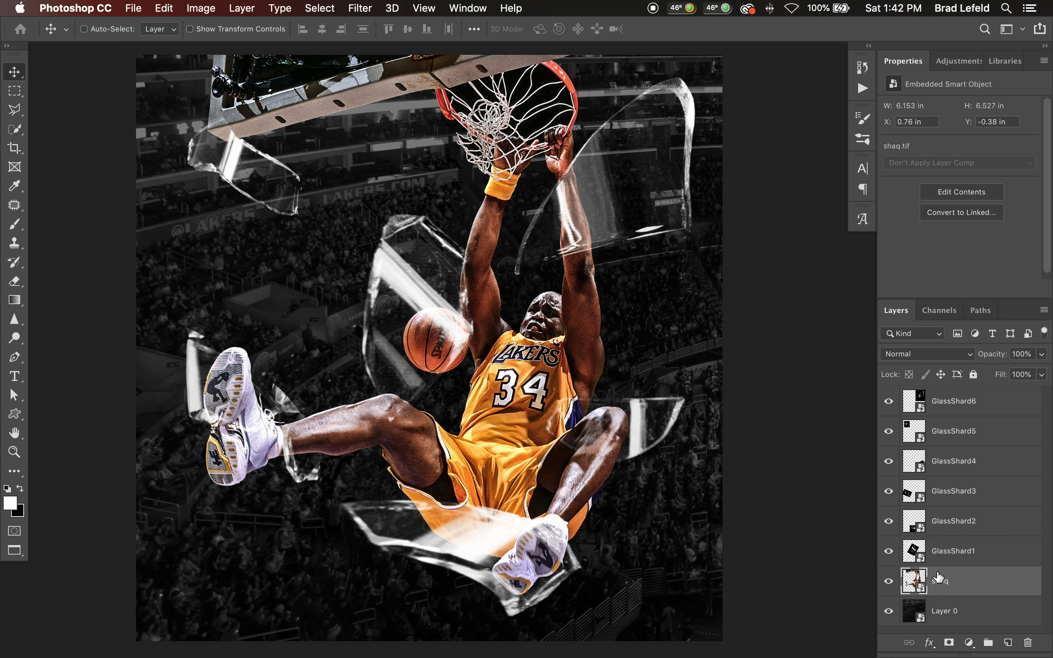
key(super+shift+n)
key(Return)
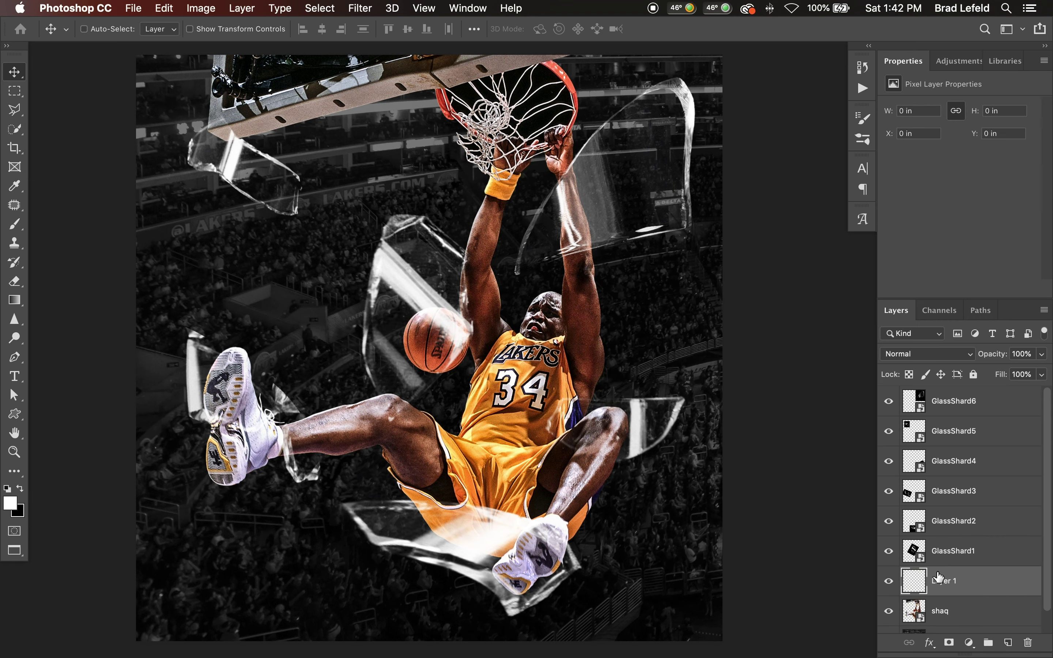
key(x)
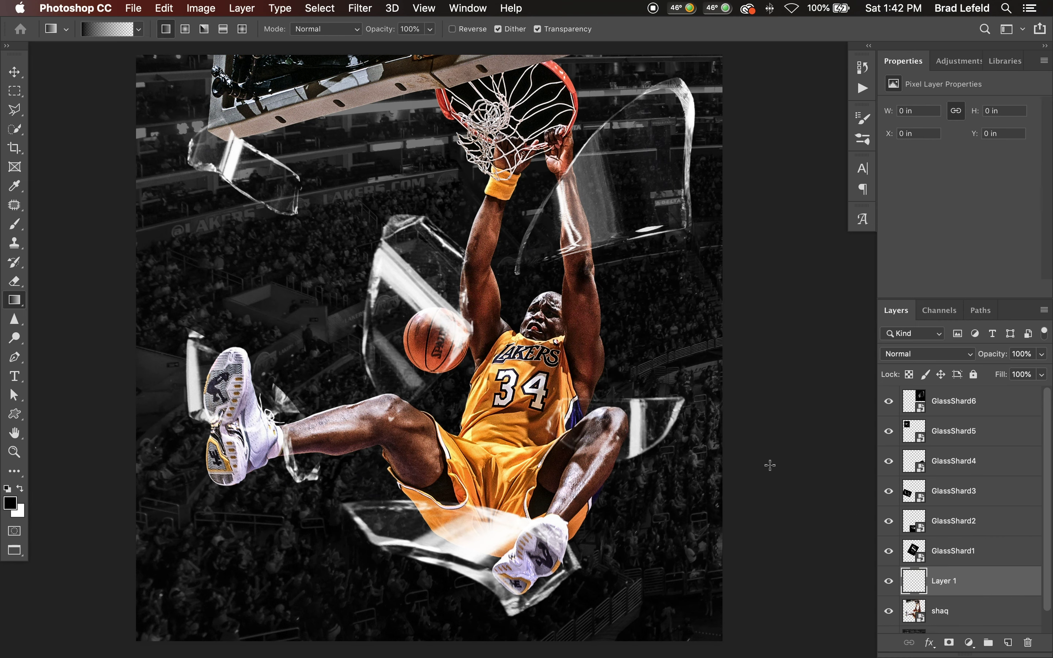
key(alt+BackSpace)
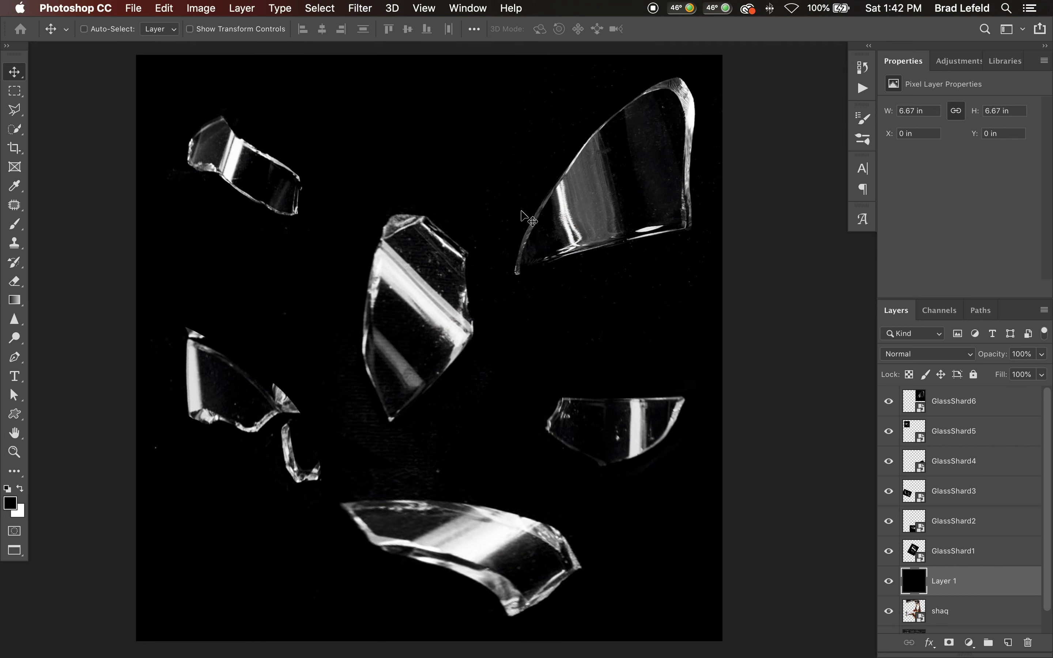
- Convert the black layer and all six glass shard layers into one smart object
shift+click(967, 406)
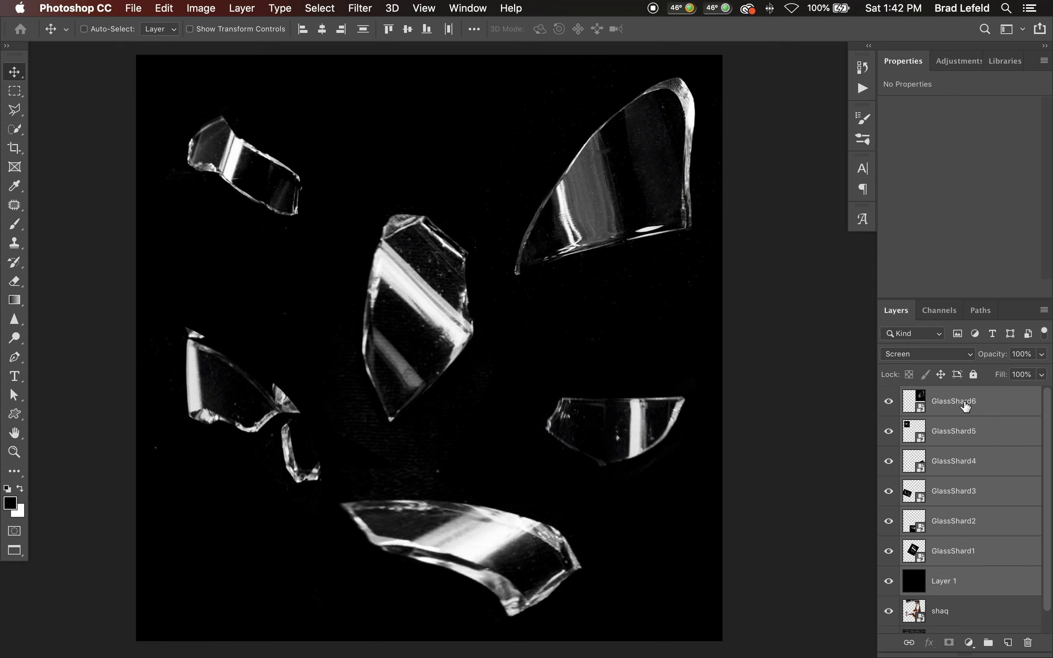
right_click(967, 407)
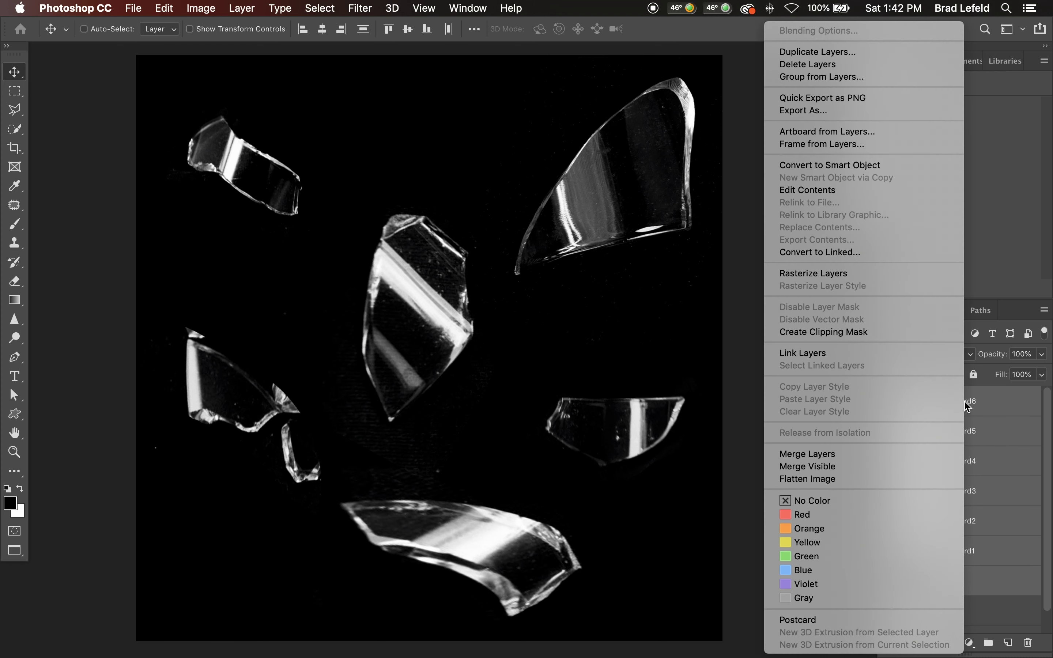
click(898, 165)
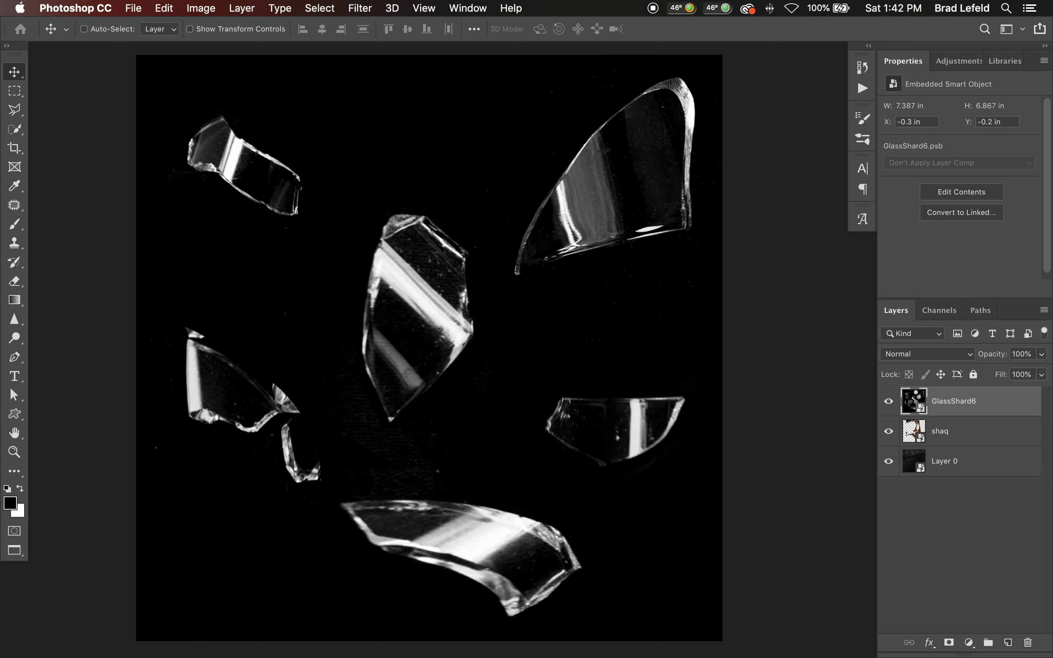
- Open the glass shard smart object's contents and start saving a copy under the name GlassDisplace
double_click(914, 401)
key(super+shift+s)
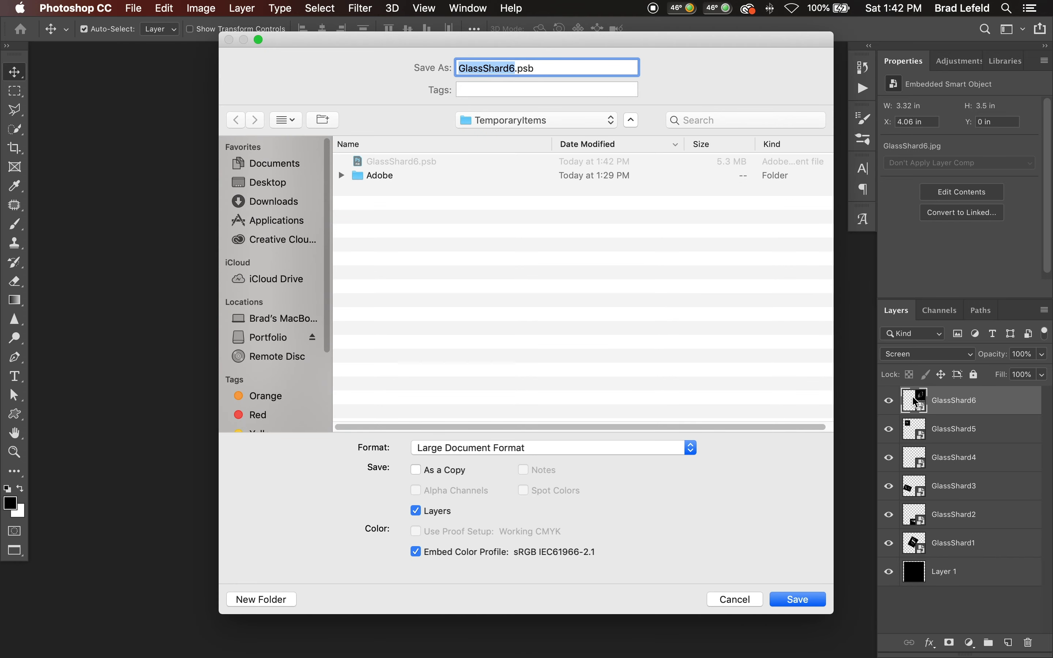
text(GlassSDisp)
key(BackSpace)
key(BackSpace)
key(BackSpace)
key(BackSpace)
key(BackSpace)
text(Displace)
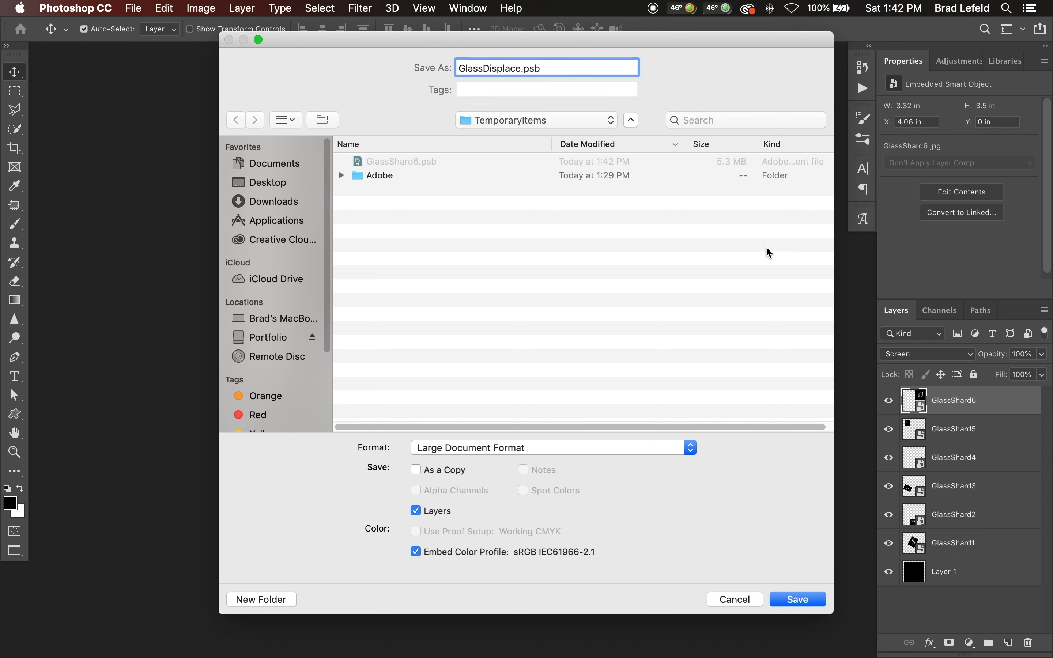
- Save GlassDisplace.psd to the Desktop in Photoshop format with Maximize Compatibility on
click(508, 454)
click(506, 437)
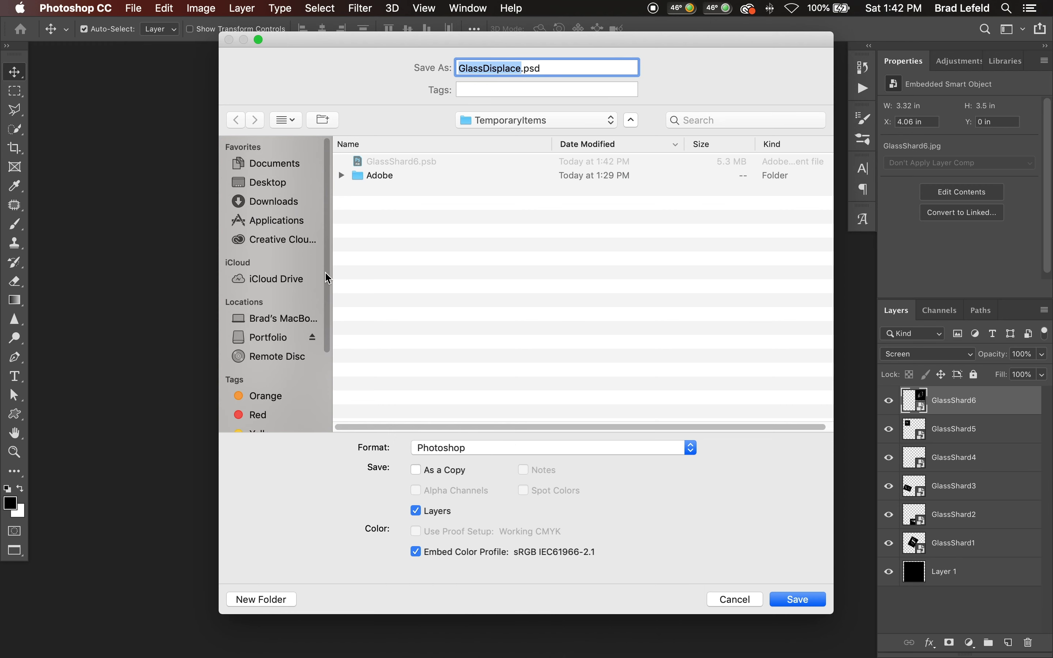
click(267, 340)
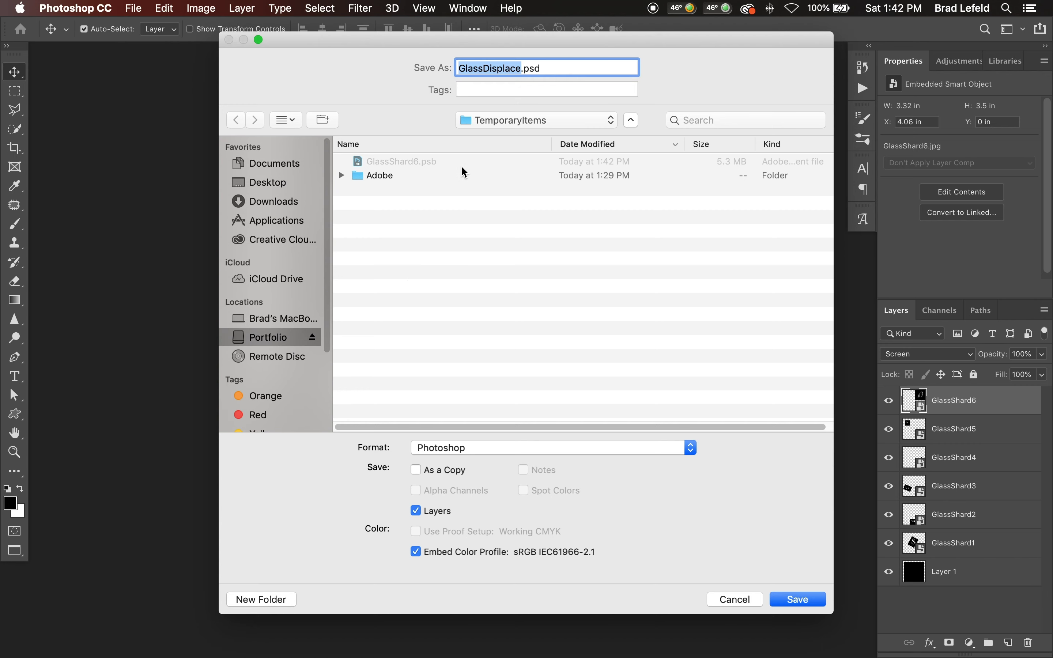
click(268, 182)
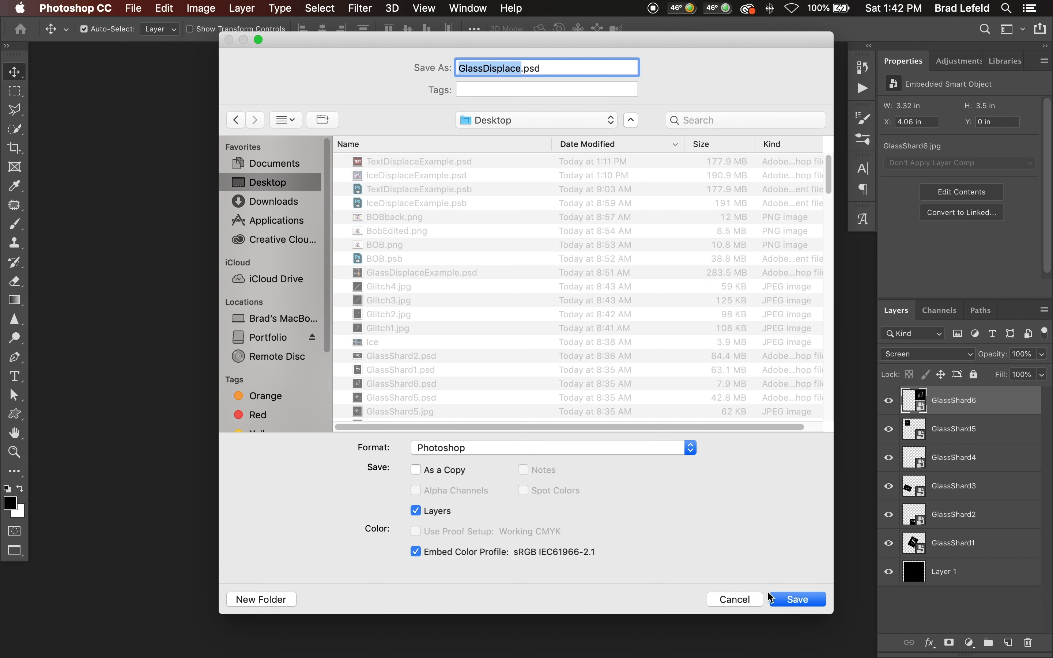
click(804, 599)
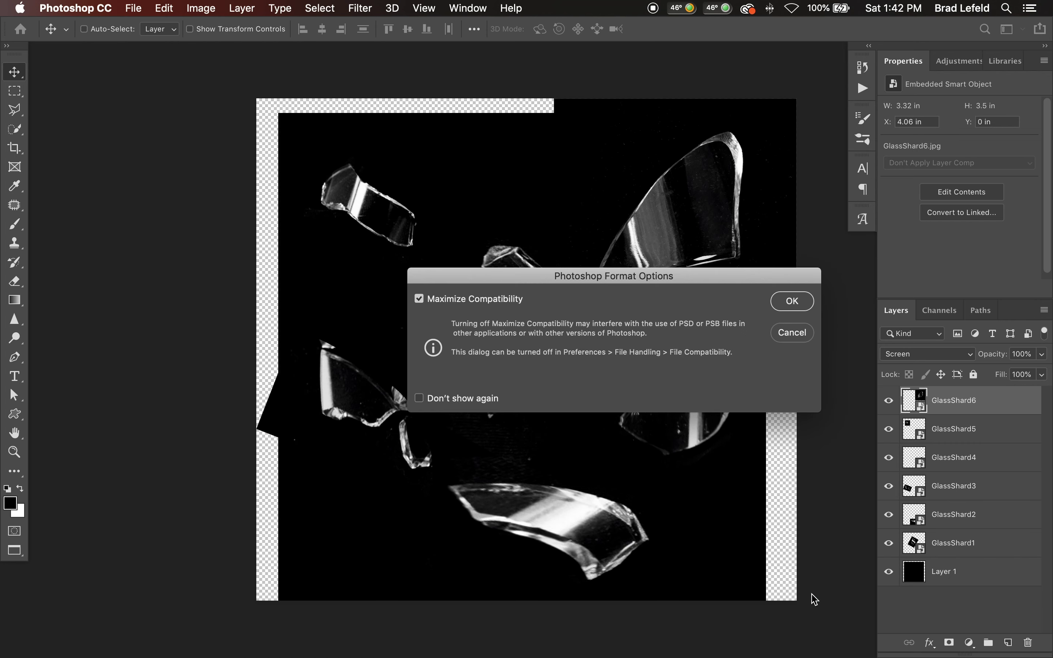
click(792, 301)
- Change the screen mode to the standard windowed view with document tabs and panels shown
key(Tab)
key(Tab)
key(f)
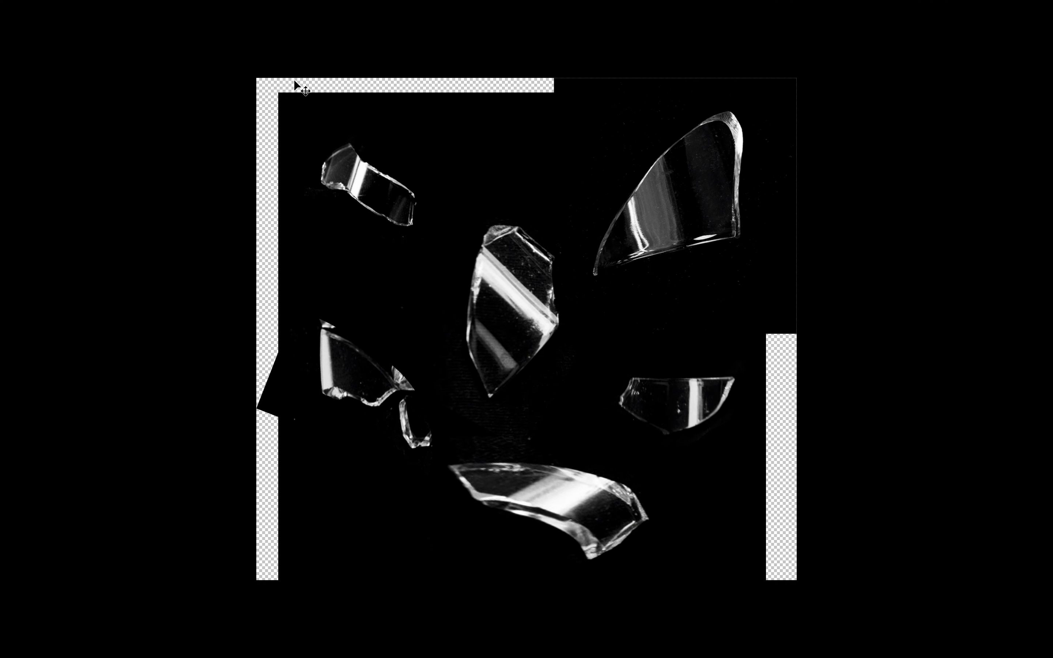
key(f)
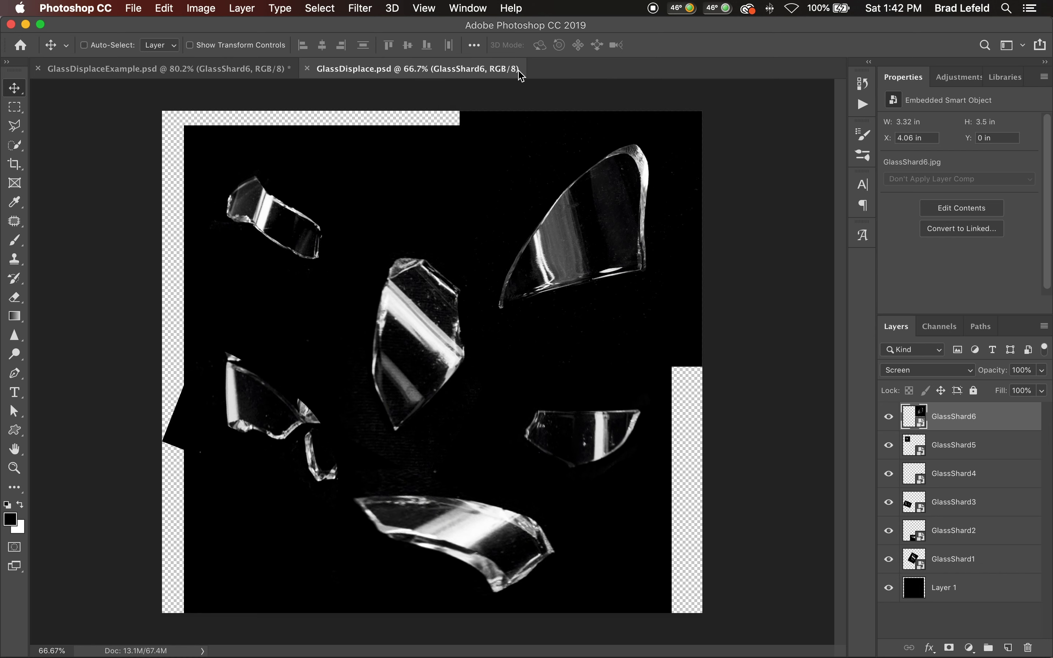
- Check that the GlassDisplace.psd displacement map is in RGB Color at 8 Bits/Channel
click(165, 10)
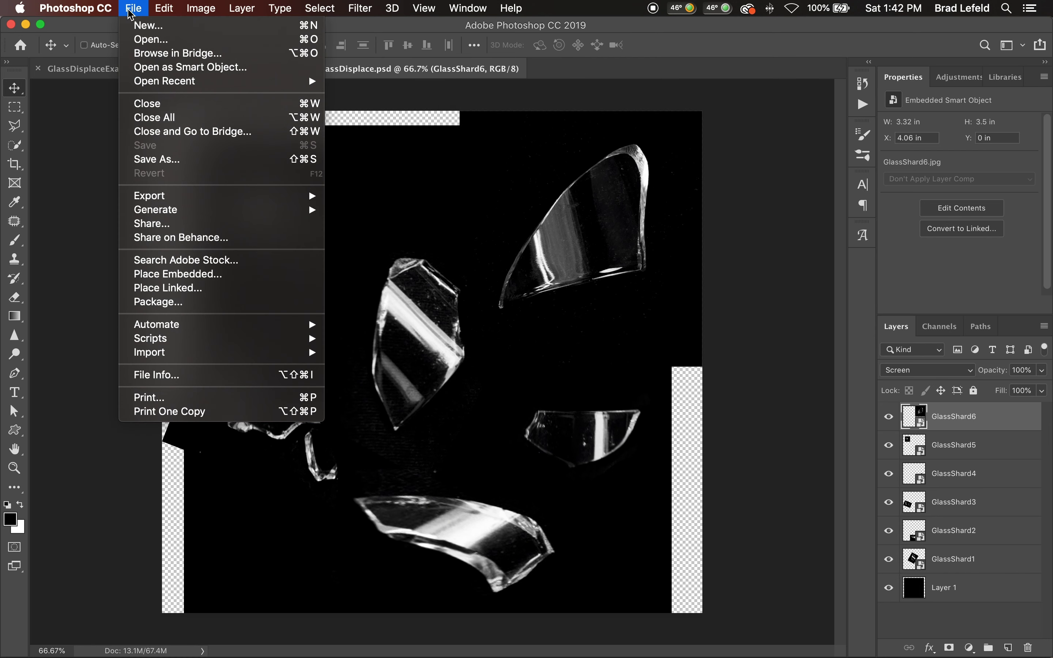
mouse_move(325, 26)
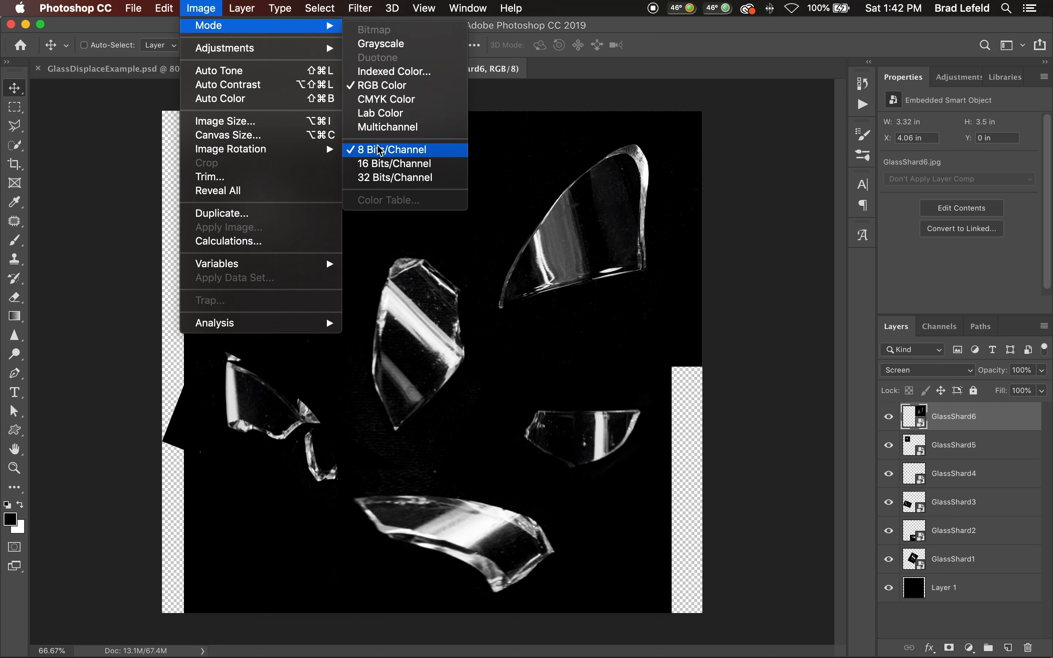
click(399, 153)
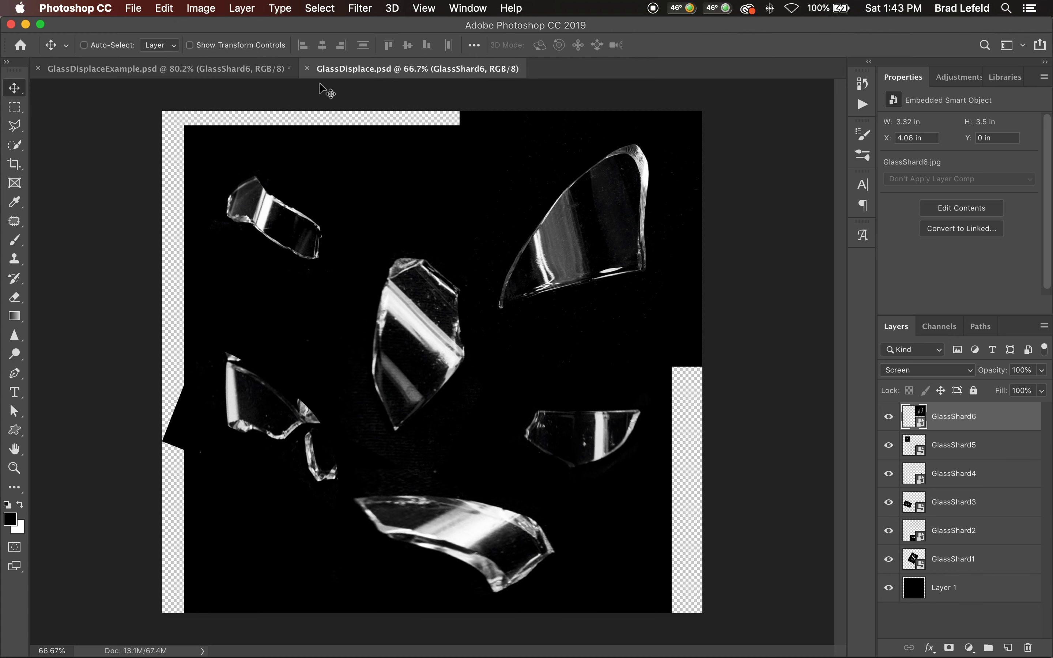
- Return to the basketball composition in full-screen view and set the GlassShard6 layer's blend mode to Screen
key(f)
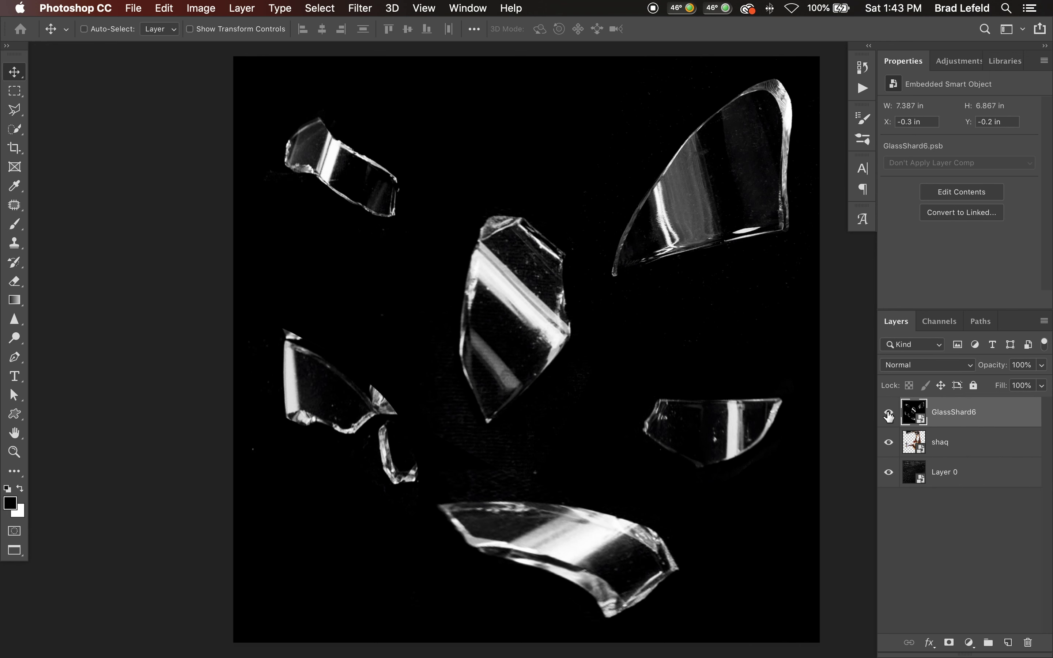
click(888, 414)
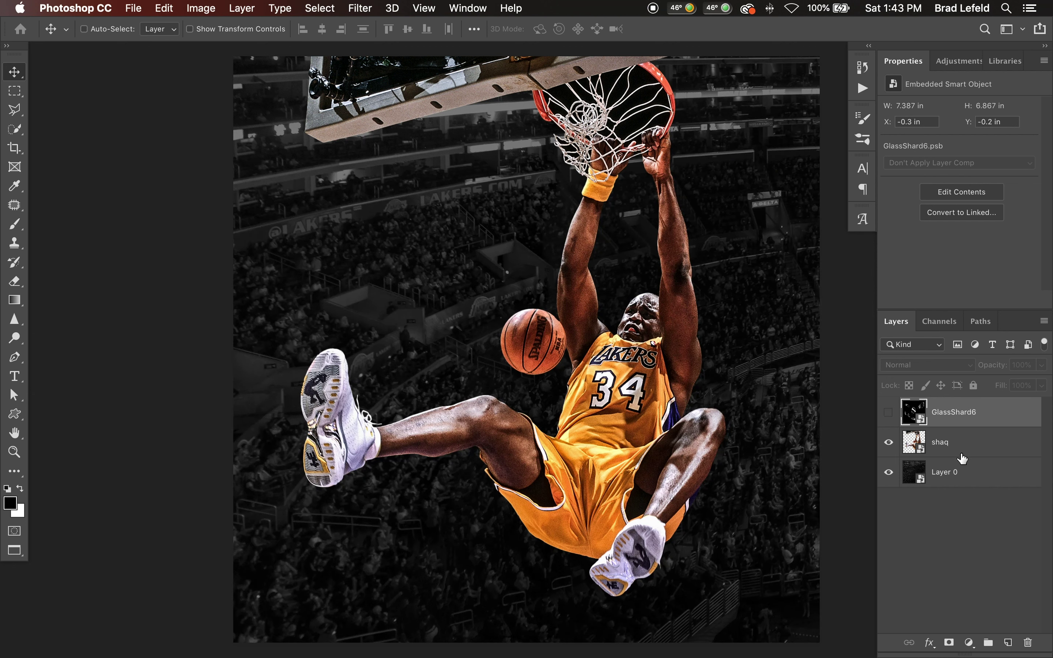
click(952, 448)
click(889, 412)
click(929, 413)
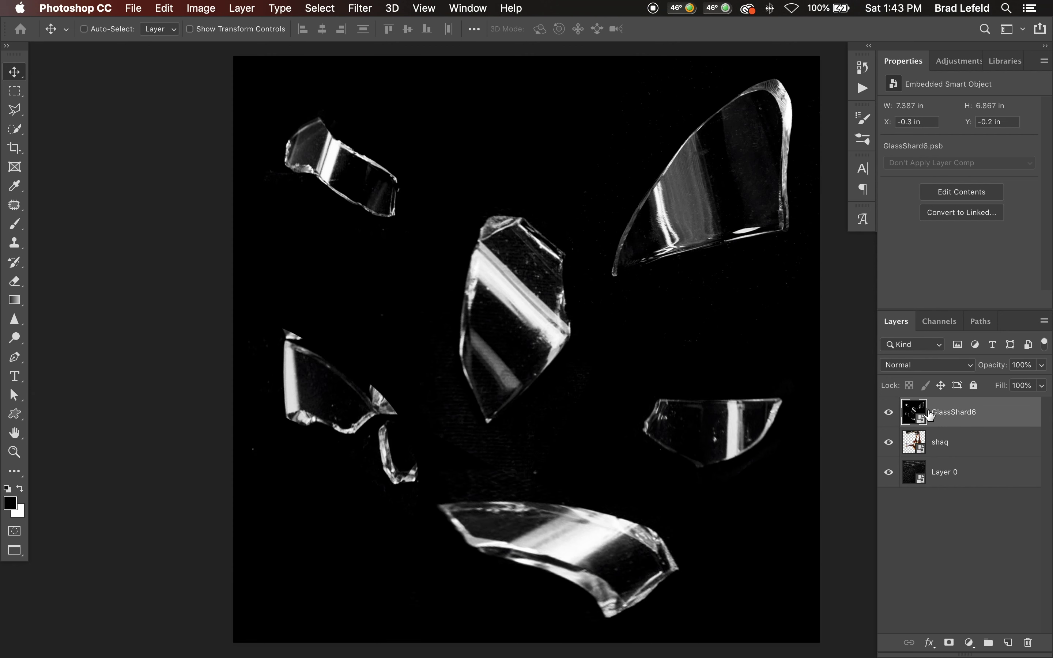
key(alt+shift+s)
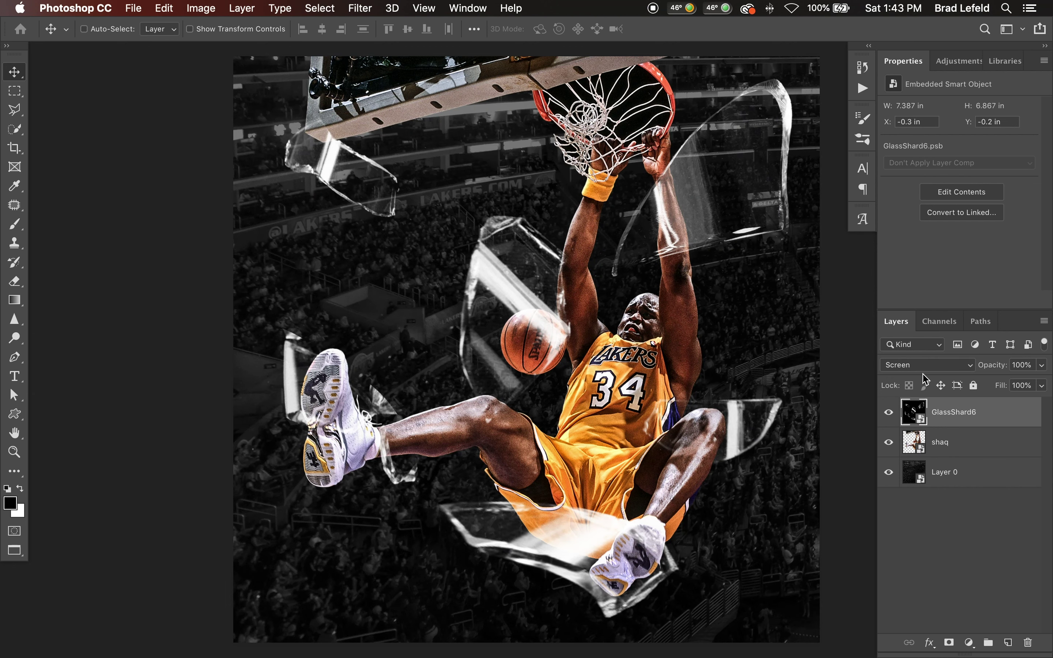
- Apply a Displace filter to the shaq layer with scales of 10, Stretch To Fit and Repeat Edge Pixels, using GlassDisplace.psd as the map
click(939, 444)
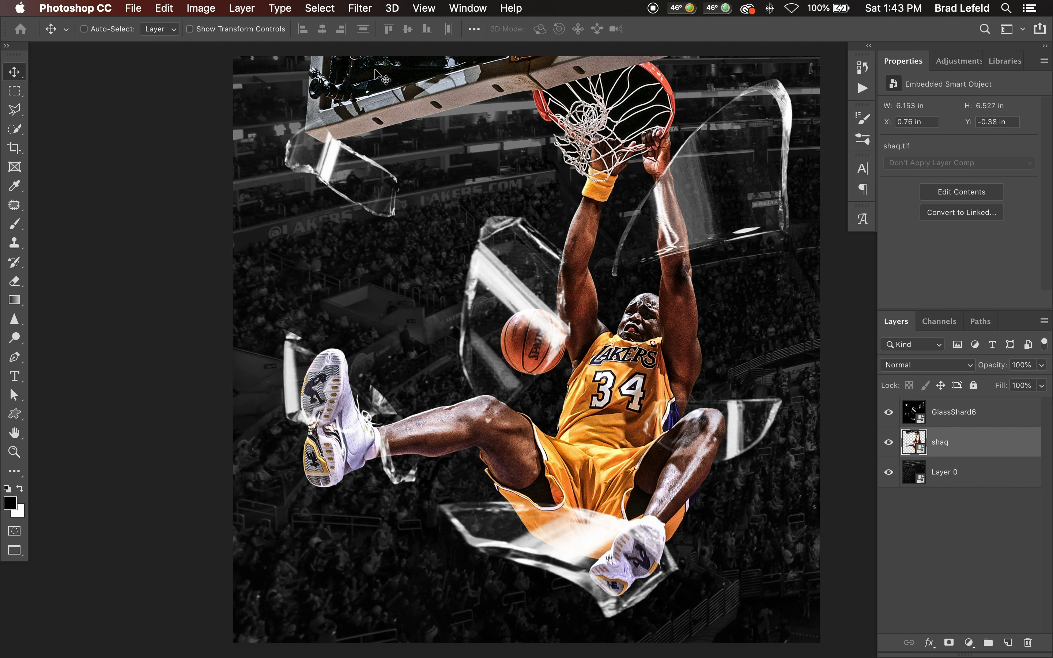
click(360, 9)
mouse_move(414, 209)
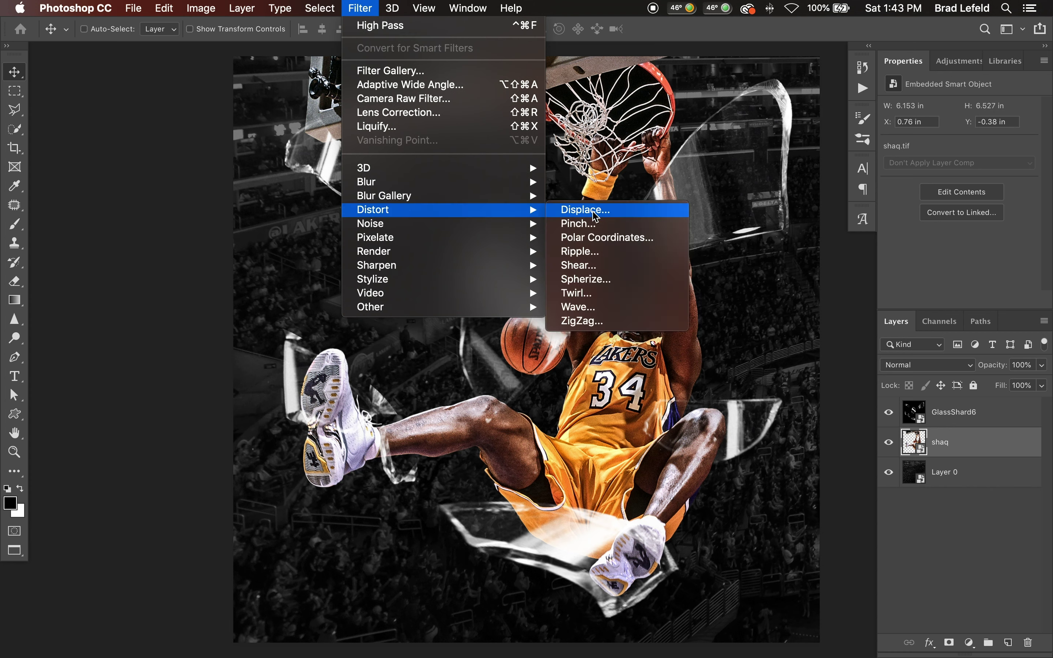
click(594, 211)
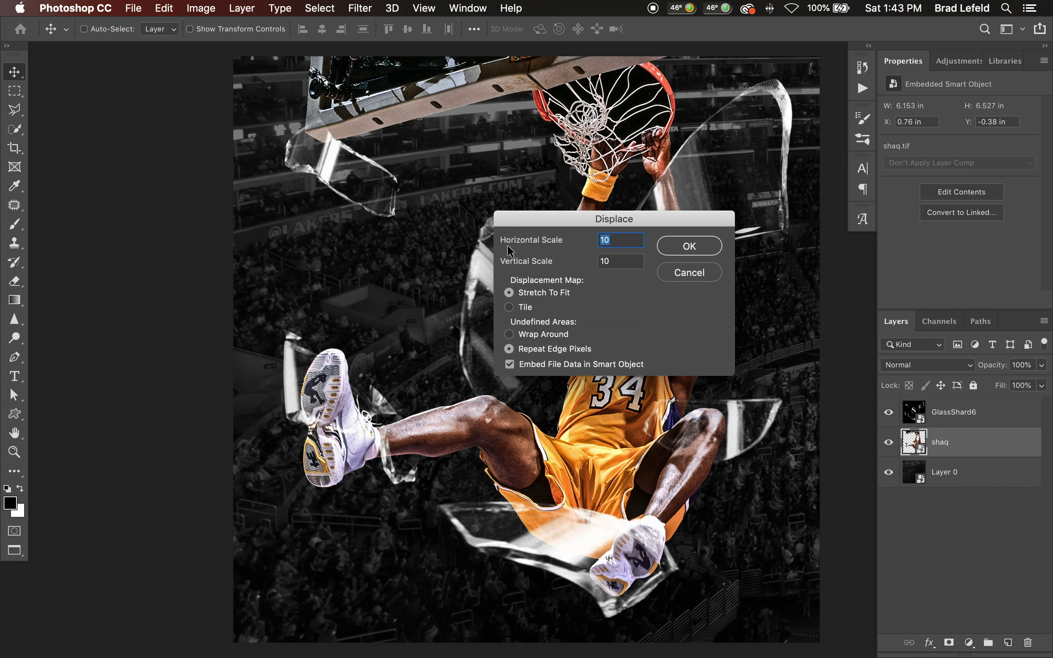
drag(508, 227, 290, 215)
drag(372, 210, 227, 178)
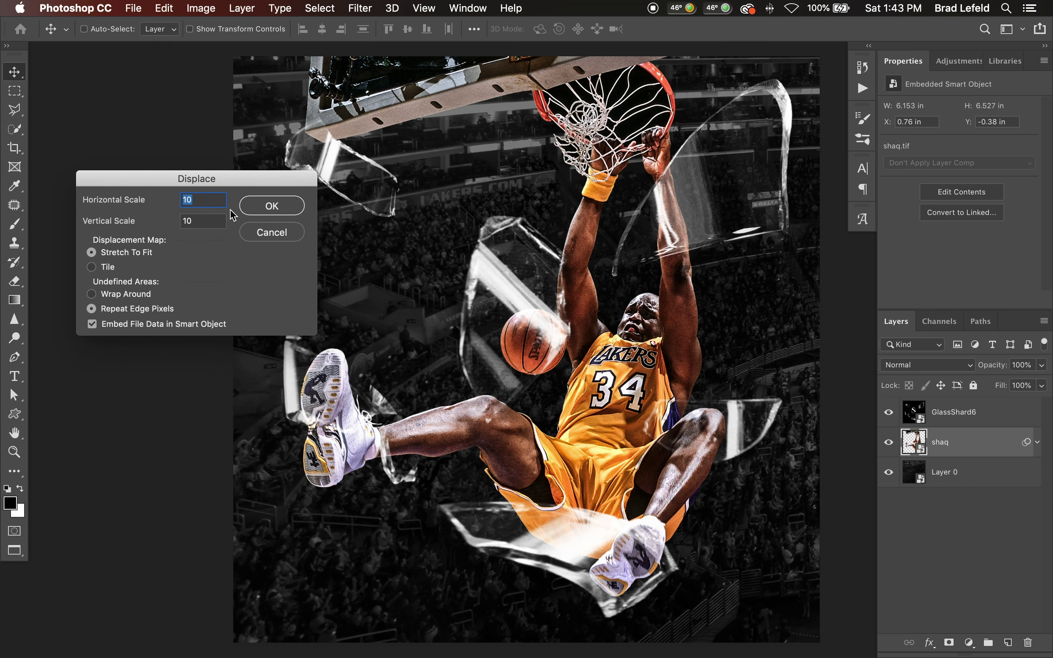
click(272, 206)
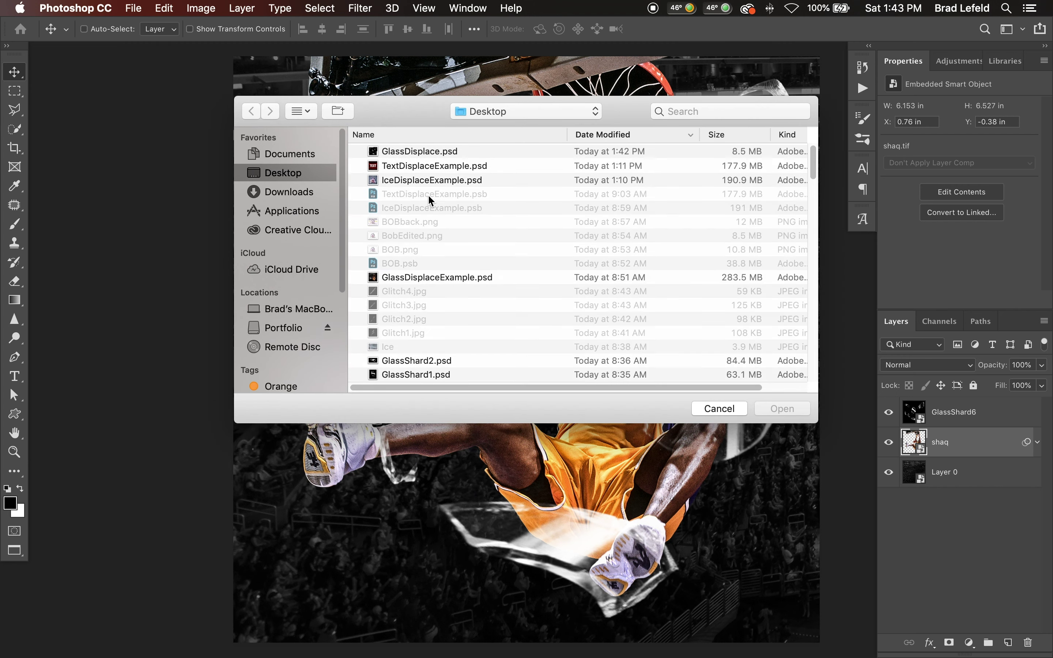
click(409, 154)
click(792, 410)
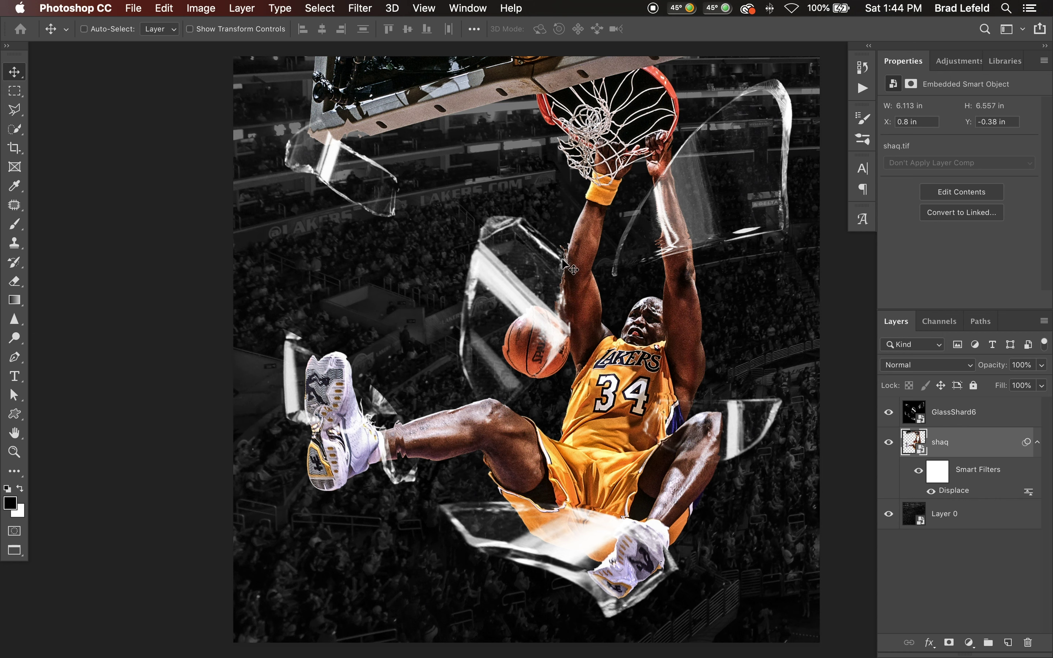
- Set the GlassShard6 layer to Color Dodge and add a duplicate of it in Screen mode at 80% opacity
click(957, 415)
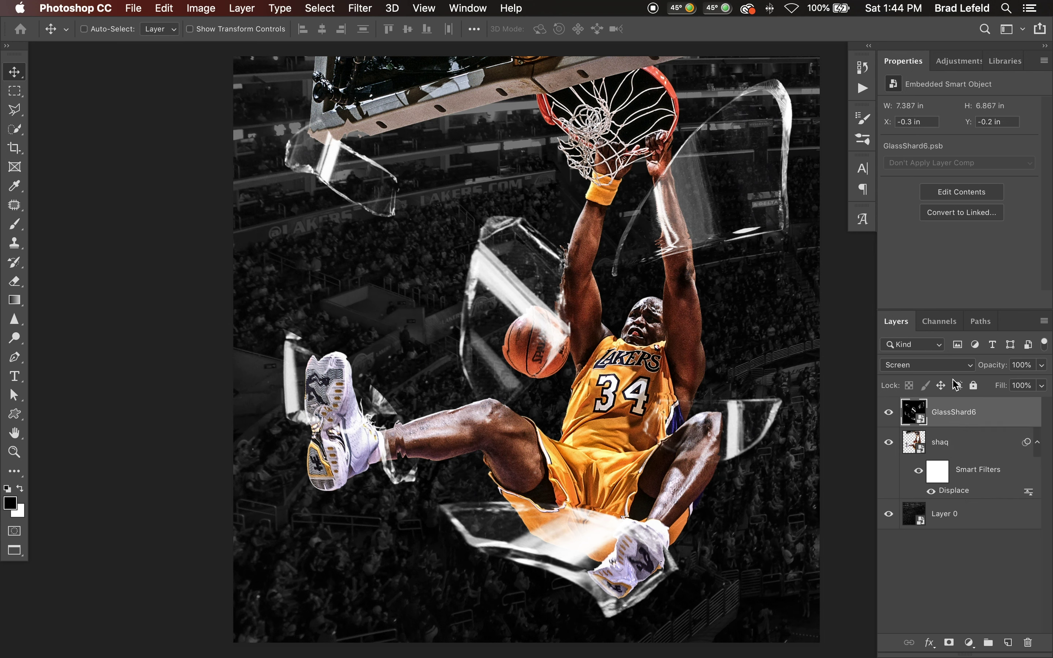
key(shift+alt+d)
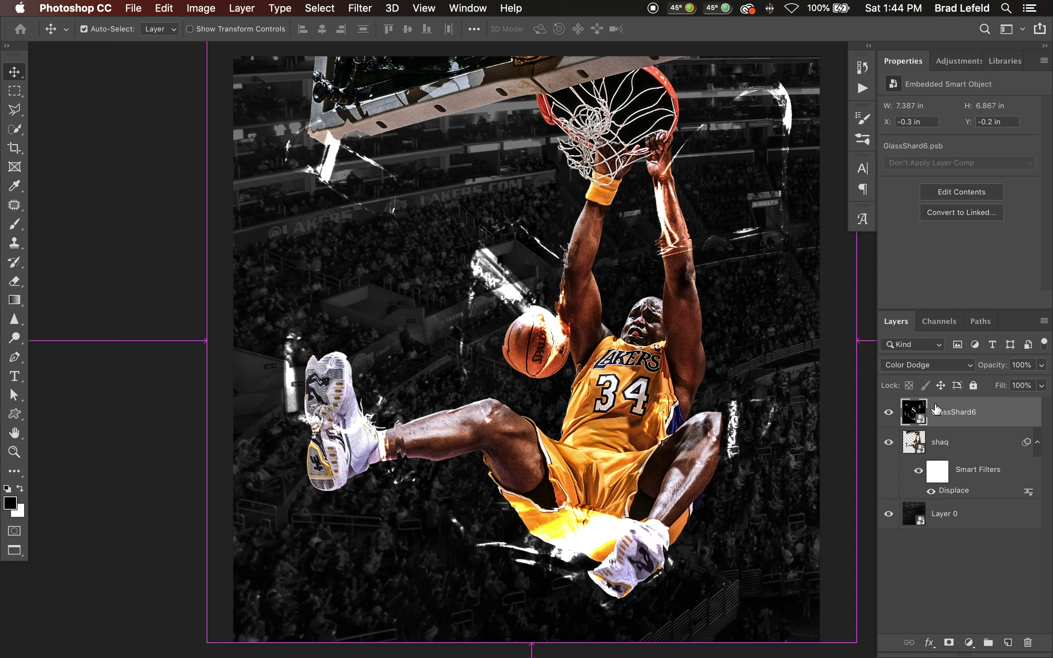
key(super+j)
key(shift+alt+s)
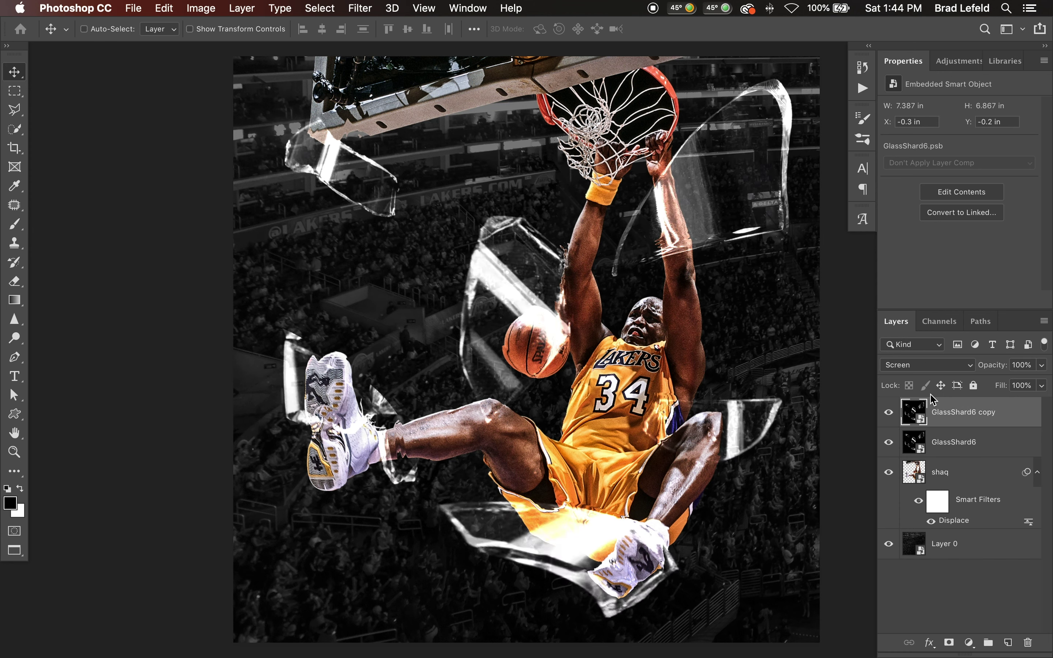
key(8)
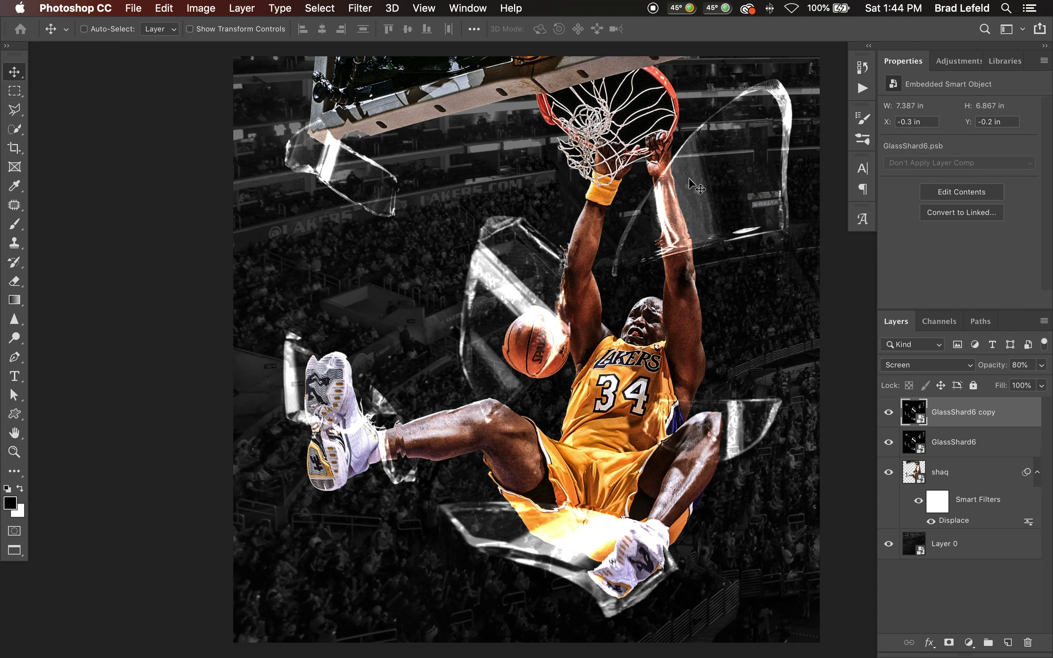
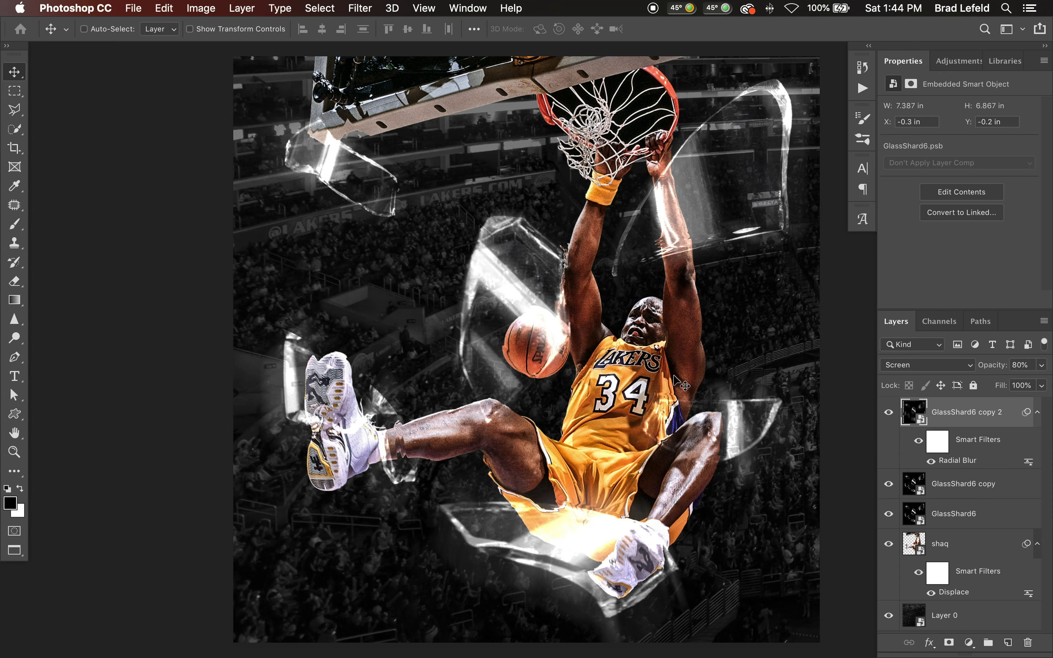
- Set the Radial Blur amount on the GlassShard6 copy 2 layer to 15
double_click(963, 461)
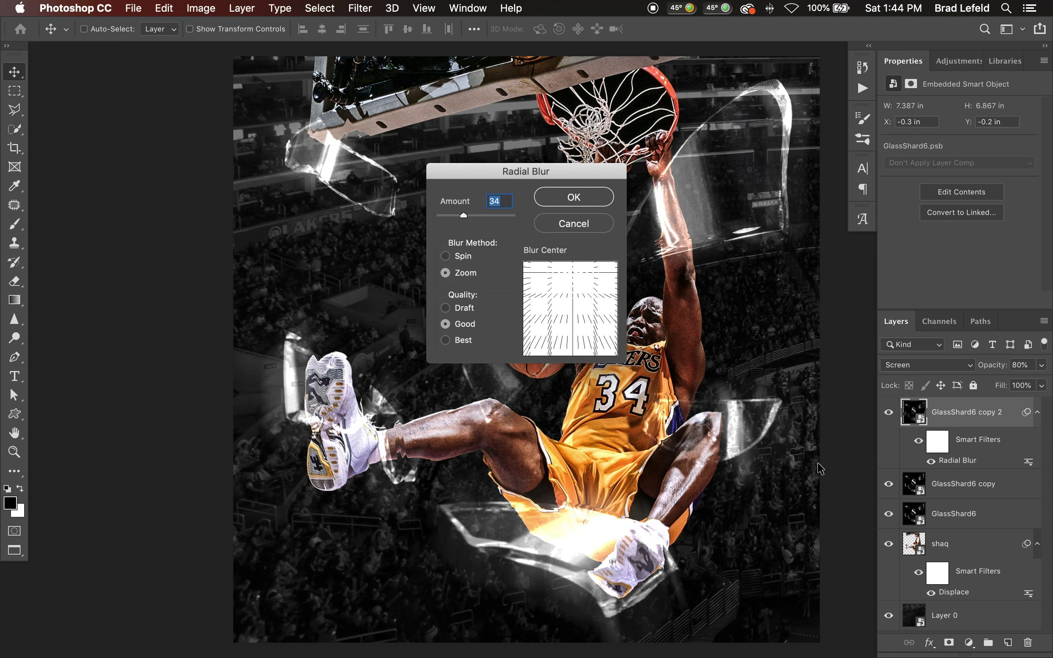
text(10)
key(Return)
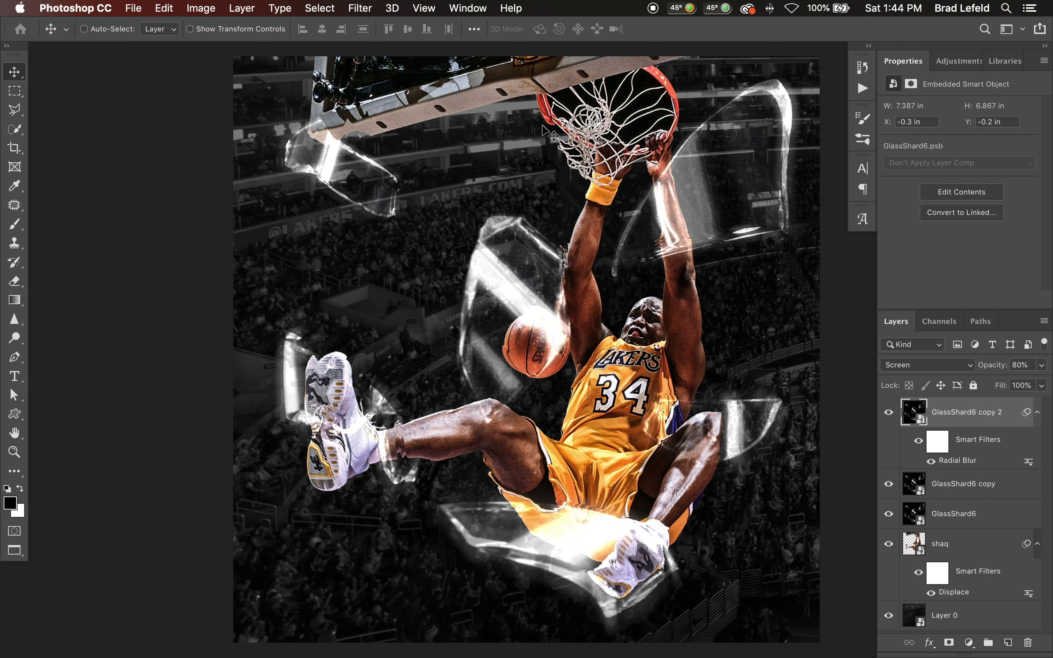
- Add monochromatic noise with Uniform distribution and an amount of about 89.49% to the GlassShard6 copy 2 layer
click(366, 10)
mouse_move(425, 185)
mouse_move(428, 229)
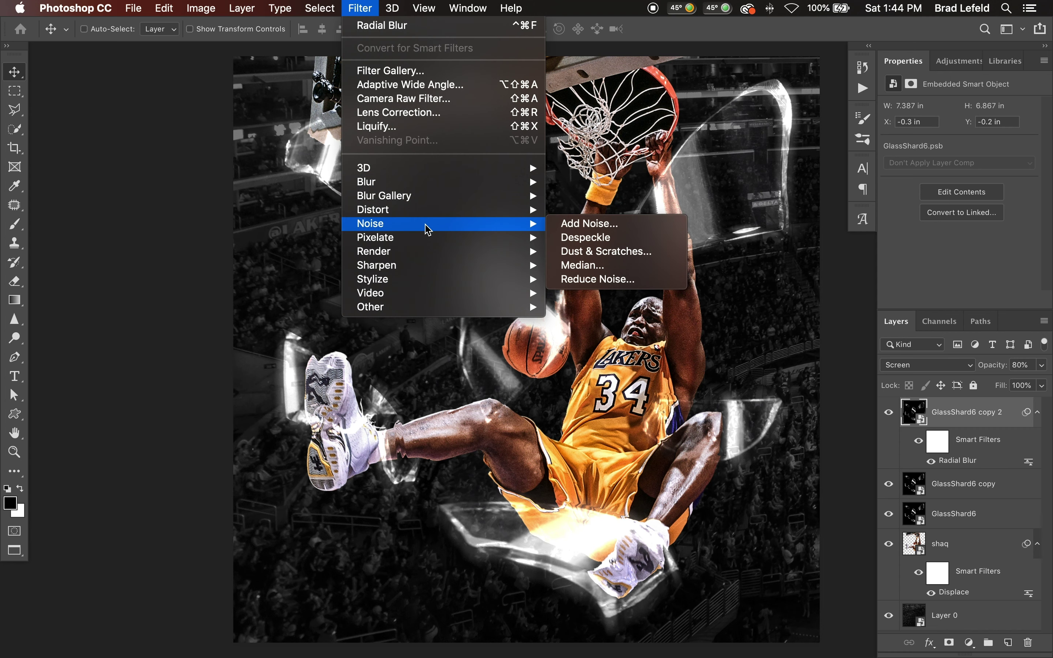
click(600, 224)
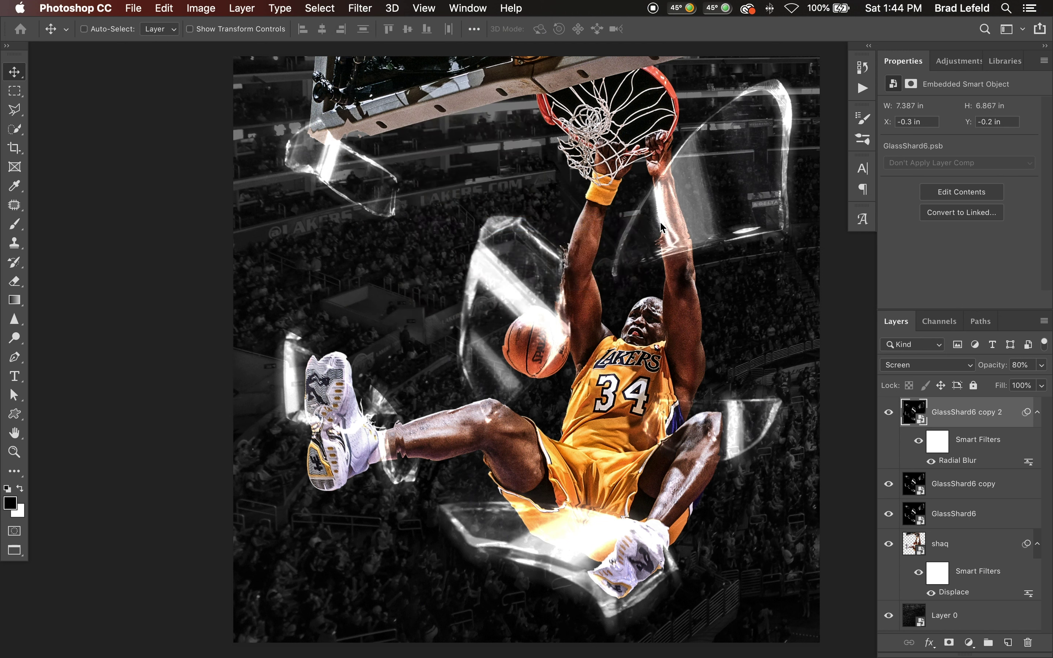
click(420, 427)
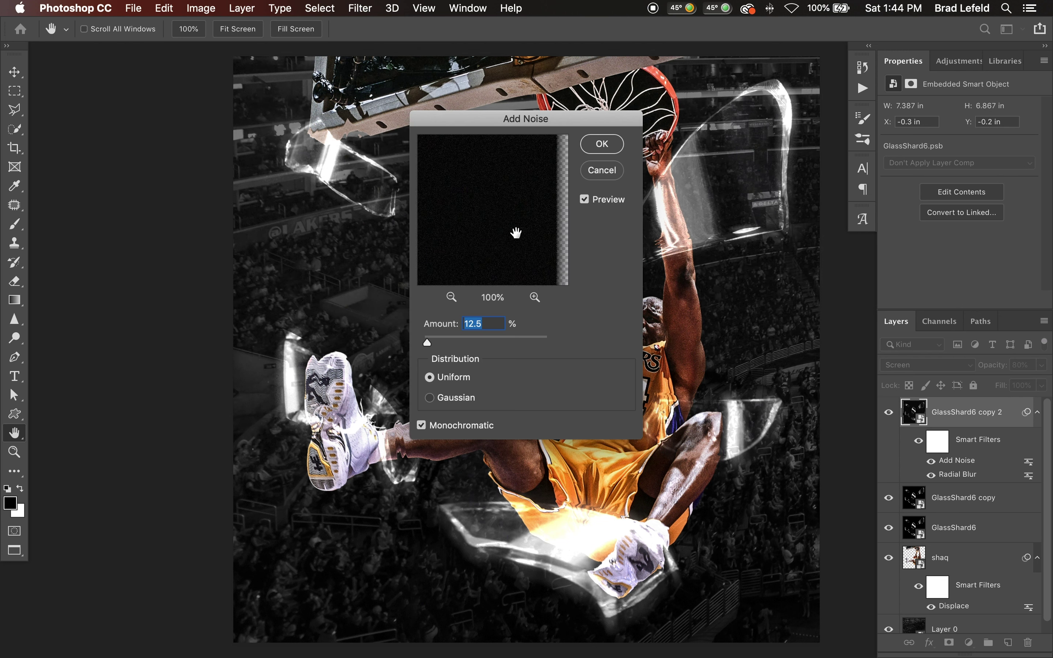
drag(515, 231, 561, 225)
click(452, 297)
click(452, 297)
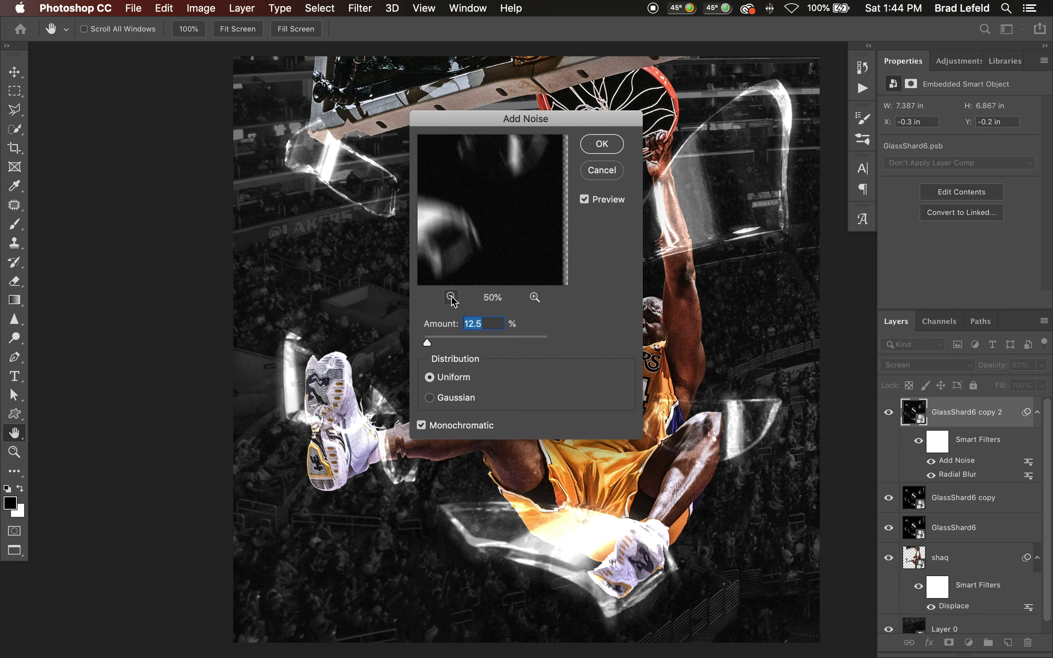
click(451, 297)
click(535, 297)
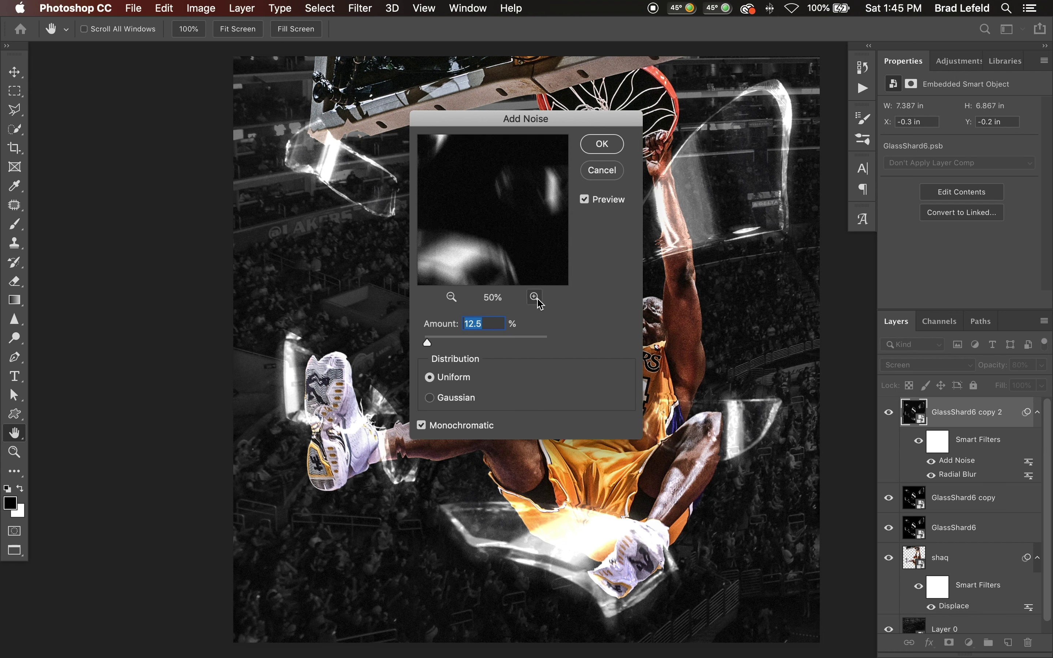
click(466, 341)
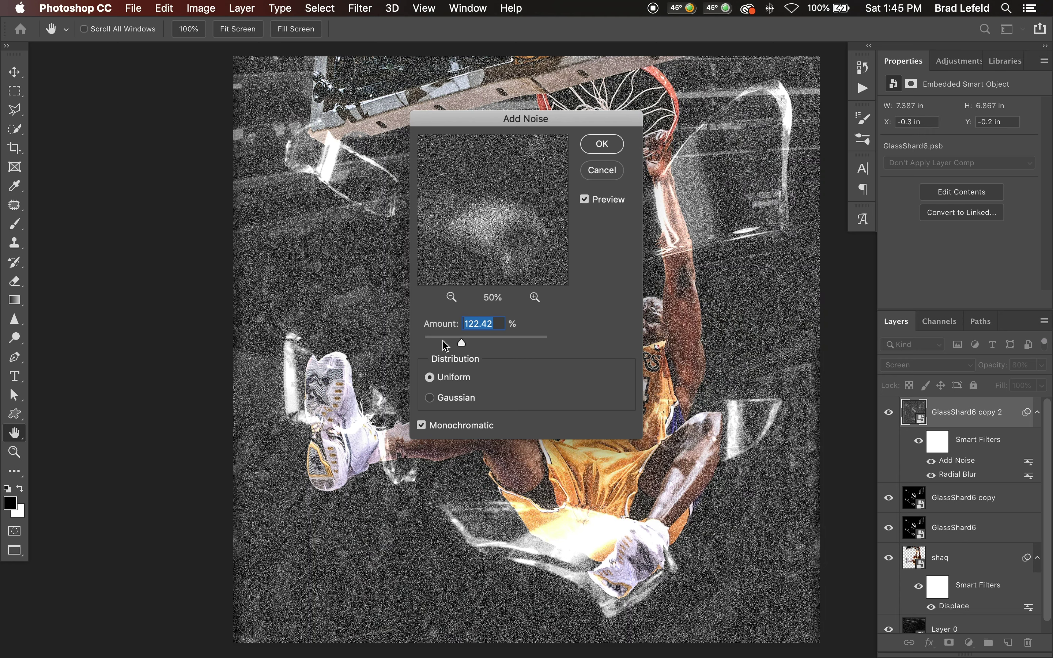
click(453, 343)
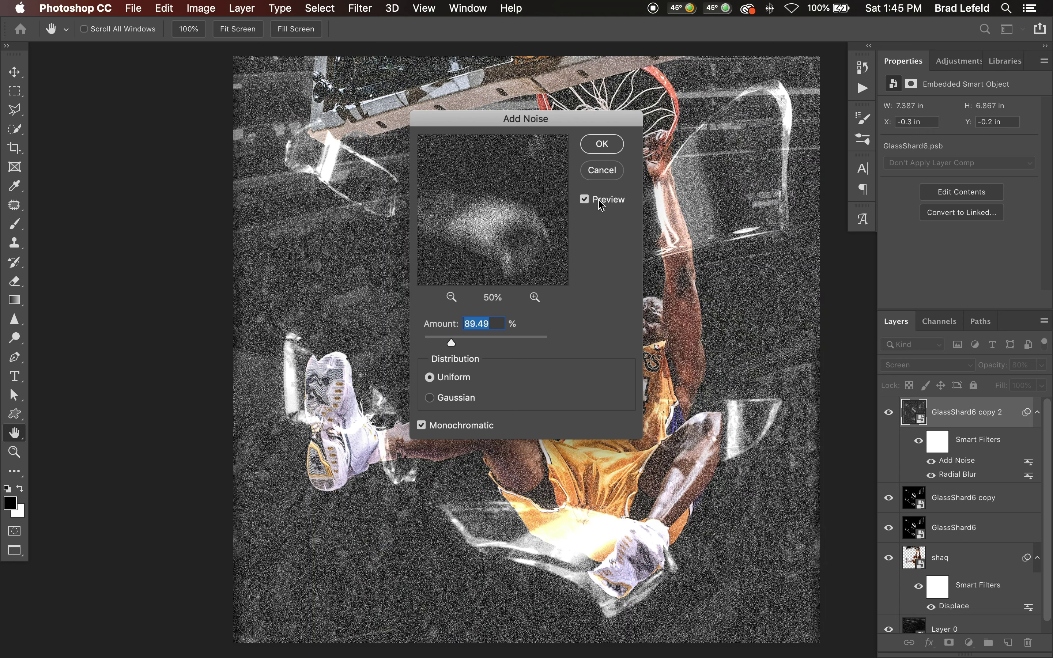
click(605, 145)
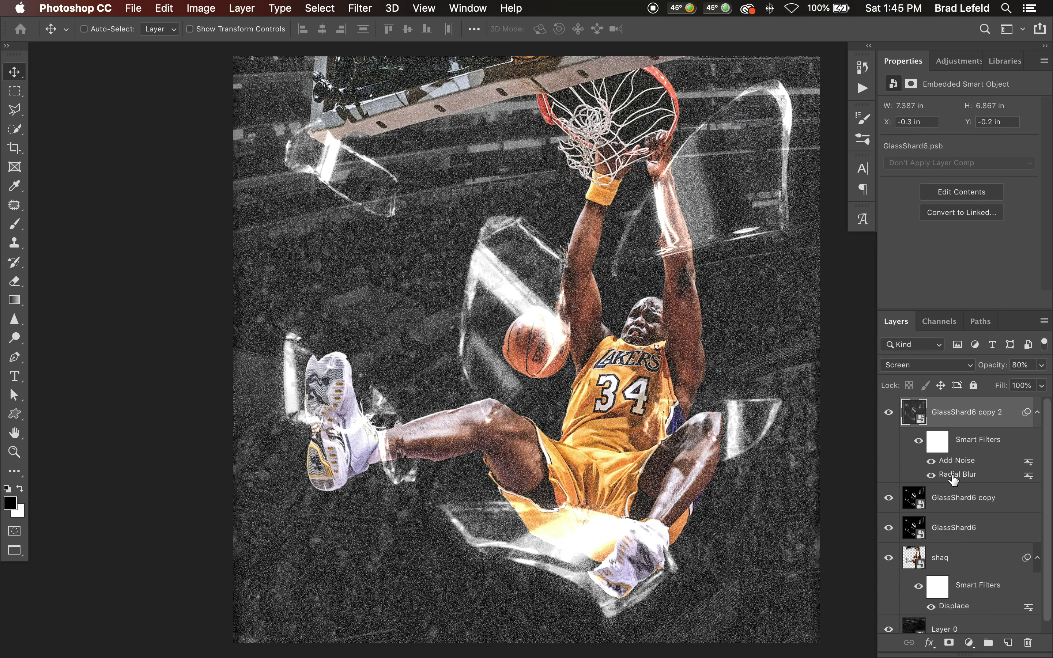
double_click(953, 476)
click(631, 261)
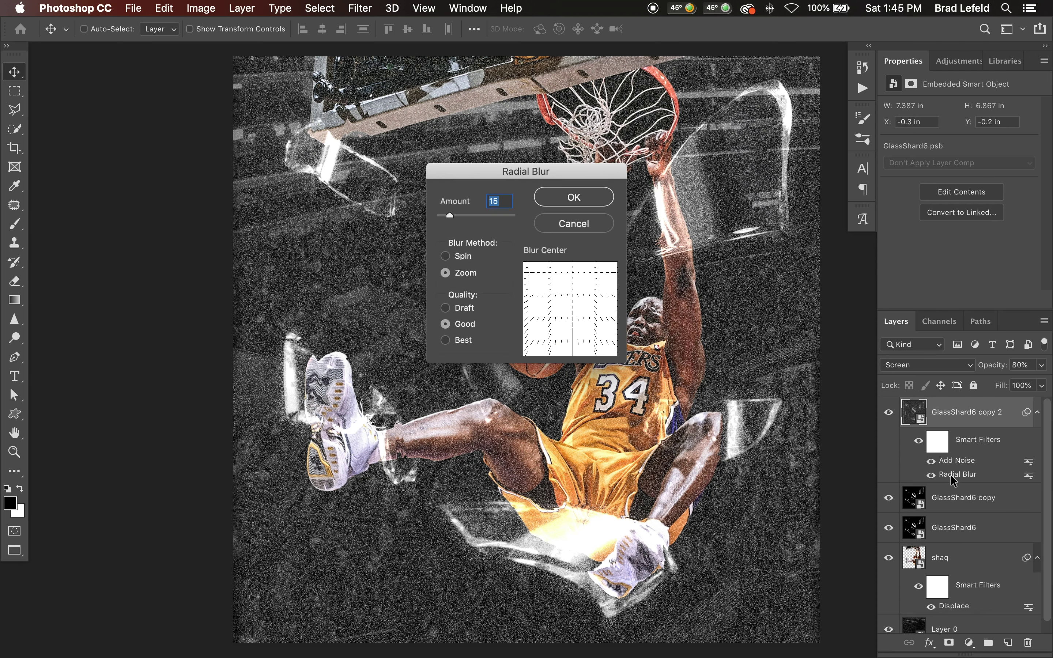
key(Escape)
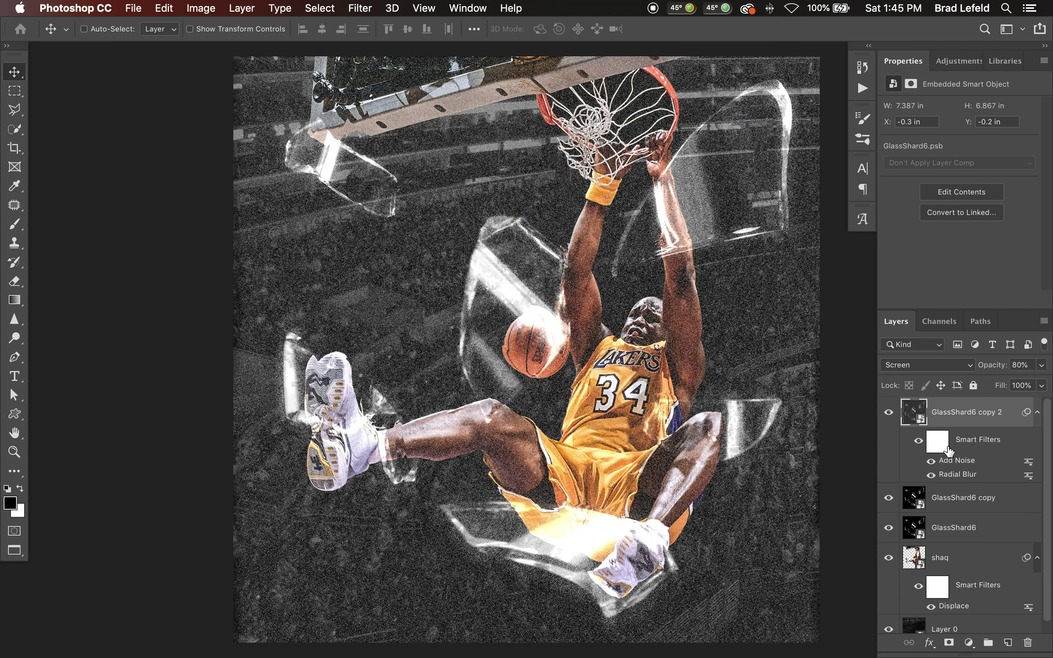
- Move the Radial Blur smart filter above Add Noise on the GlassShard6 copy 2 layer
drag(966, 476, 959, 454)
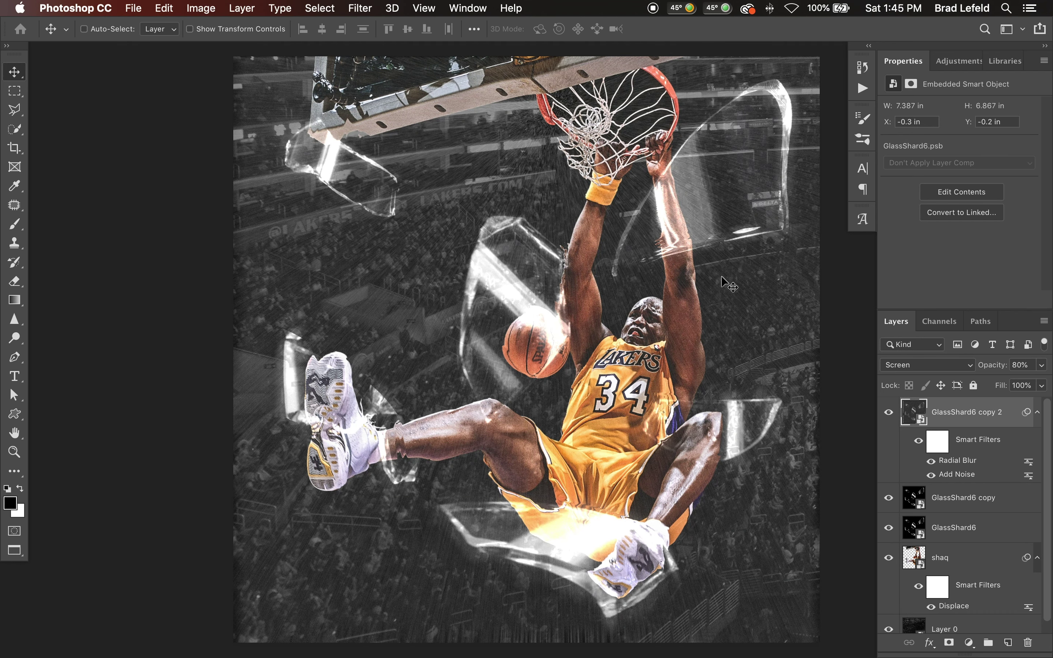
- Clip a Levels adjustment to the GlassShard6 copy 2 layer and raise its black input level to 63
click(957, 63)
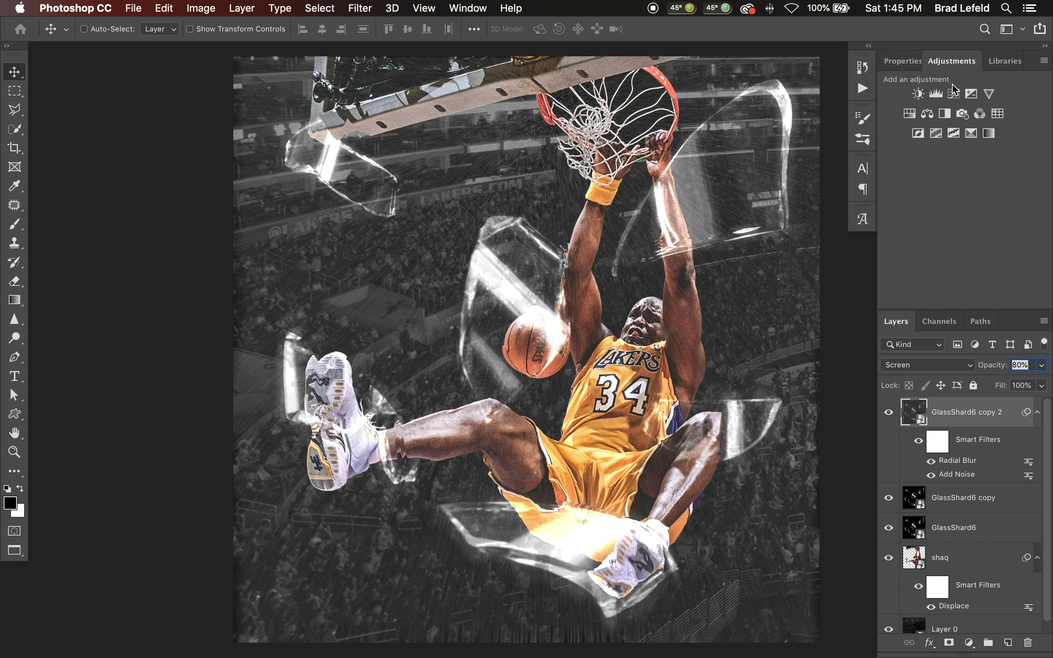
click(934, 94)
key(super+alt+g)
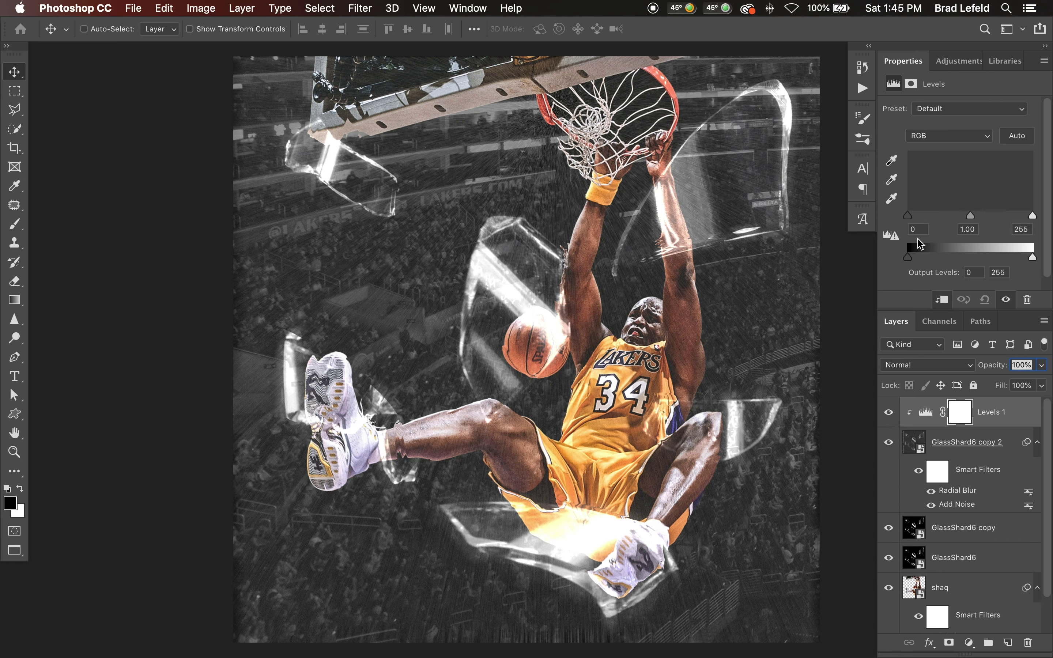
drag(911, 218, 938, 219)
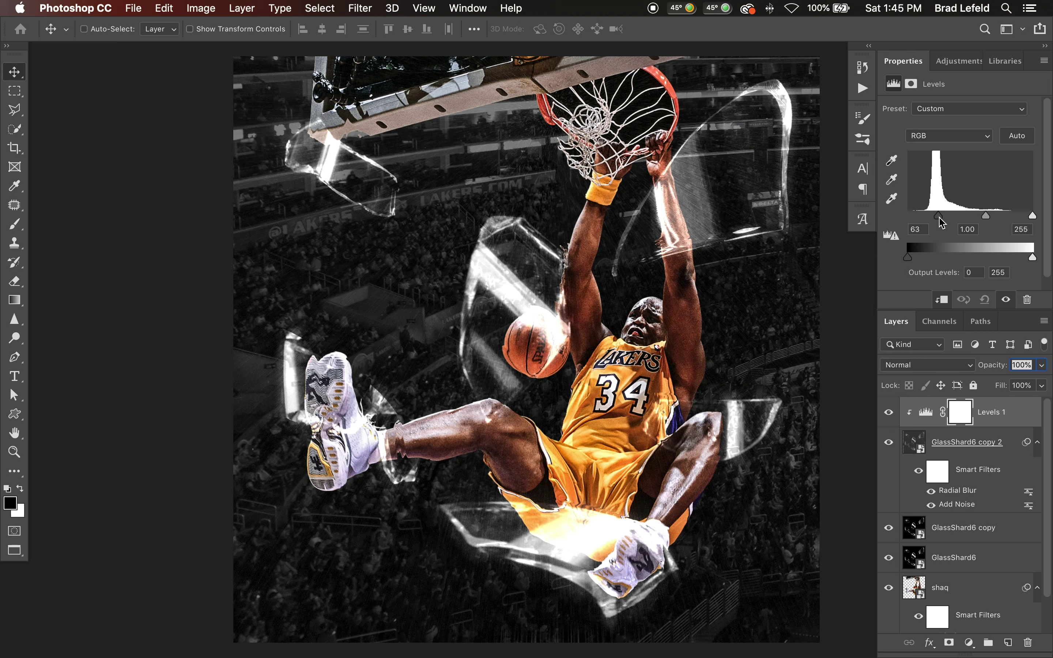
- Readjust the black input level of the Levels adjustment clipped to GlassShard6 copy 2 to around 57
click(973, 451)
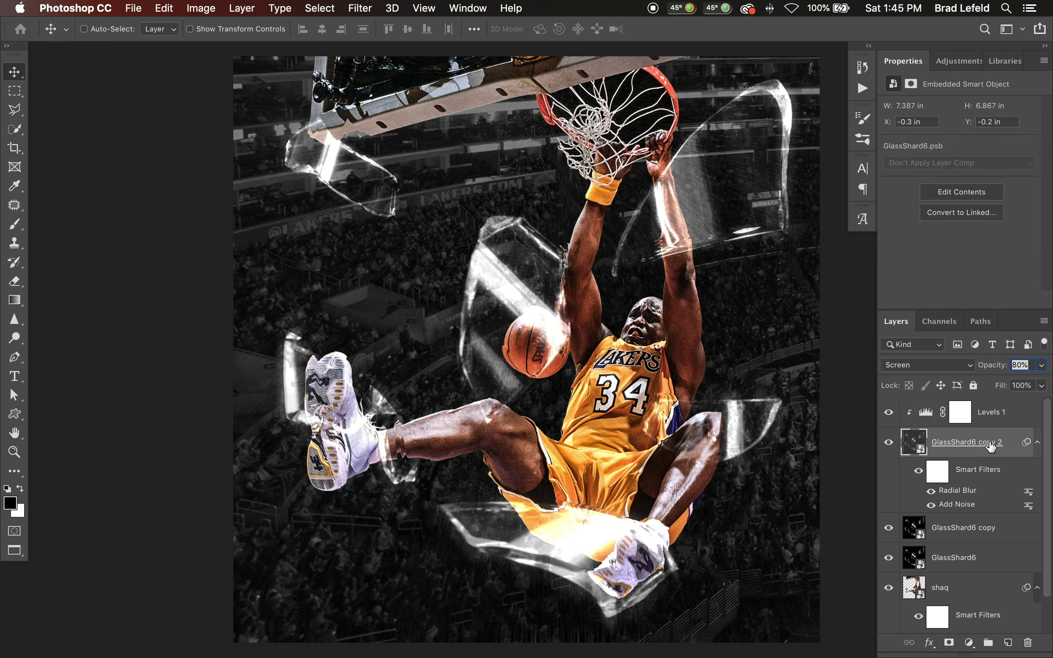
click(927, 414)
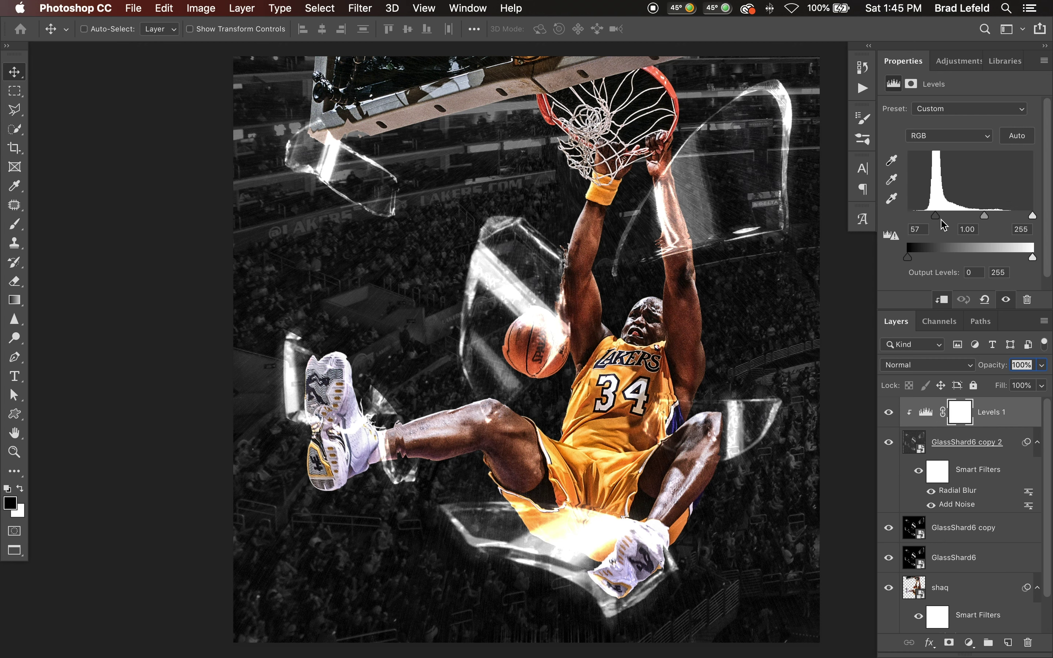
drag(939, 219, 944, 219)
- Duplicate the GlassShard6 copy 2 layer together with its clipped Levels adjustment
click(979, 455)
click(951, 528)
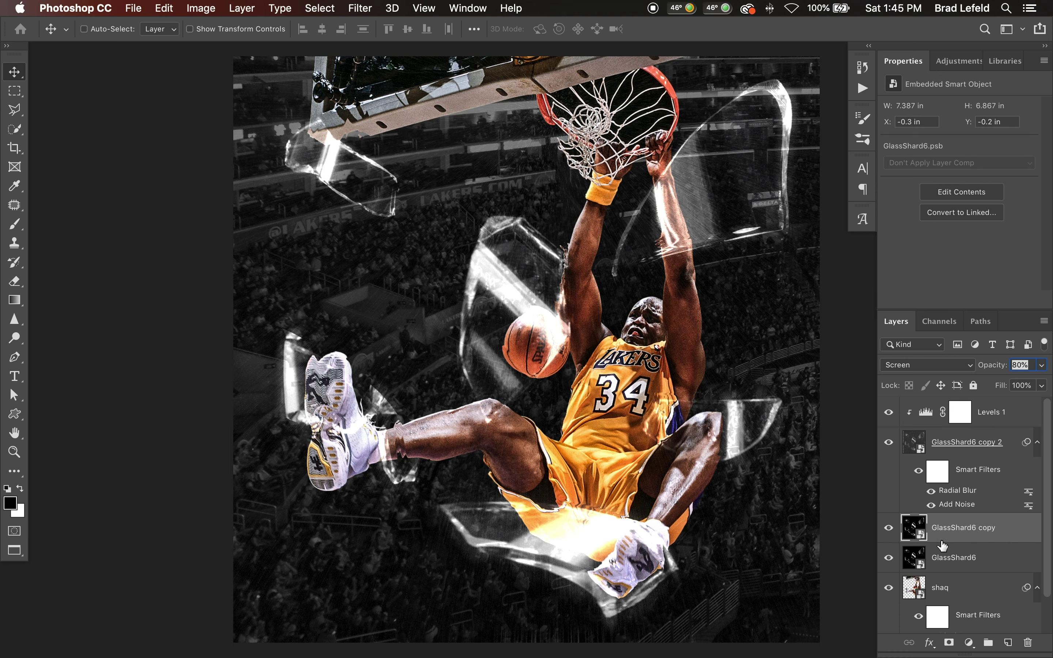
drag(943, 544, 987, 445)
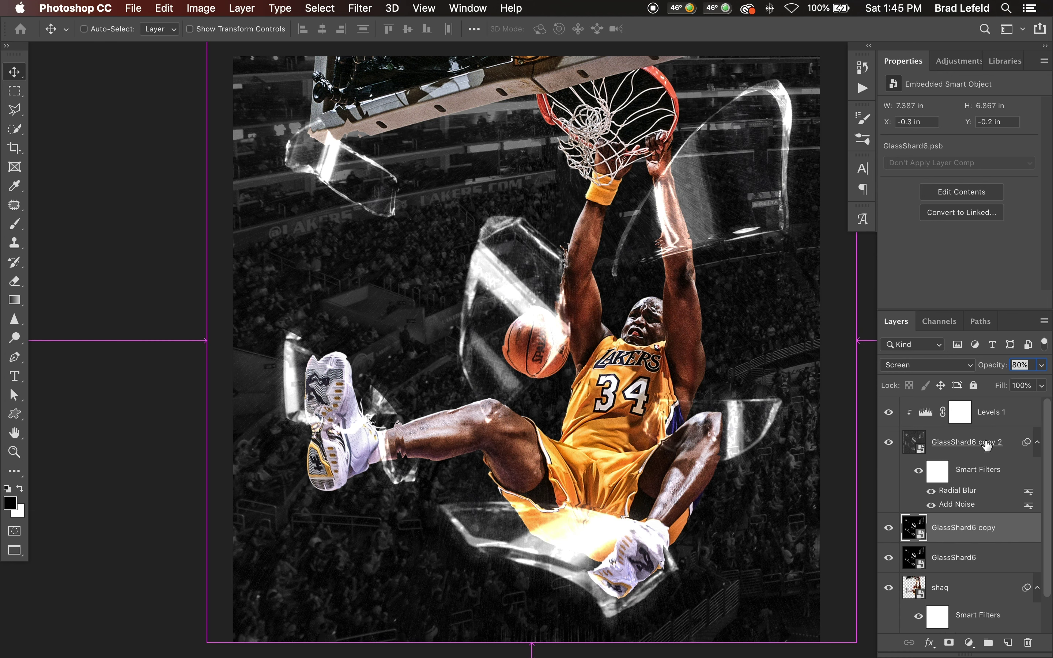
click(987, 445)
shift+click(984, 416)
key(super+j)
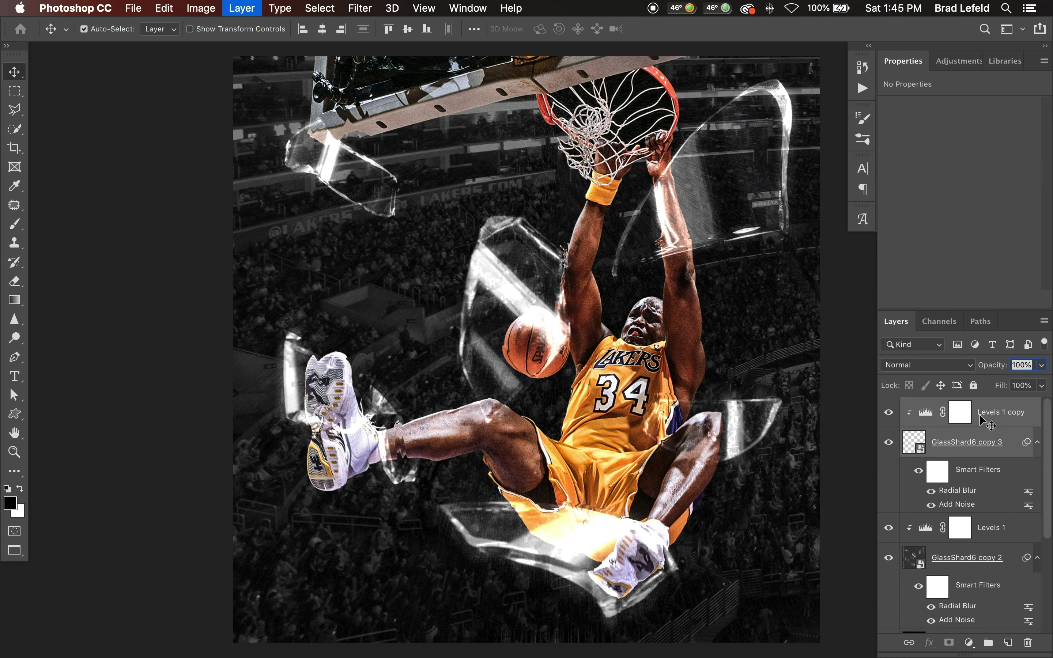
- Add a new layer clipped above the Levels 1 copy adjustment and sample the jersey's orange as the foreground colour
click(977, 419)
key(shift+super+n)
key(Return)
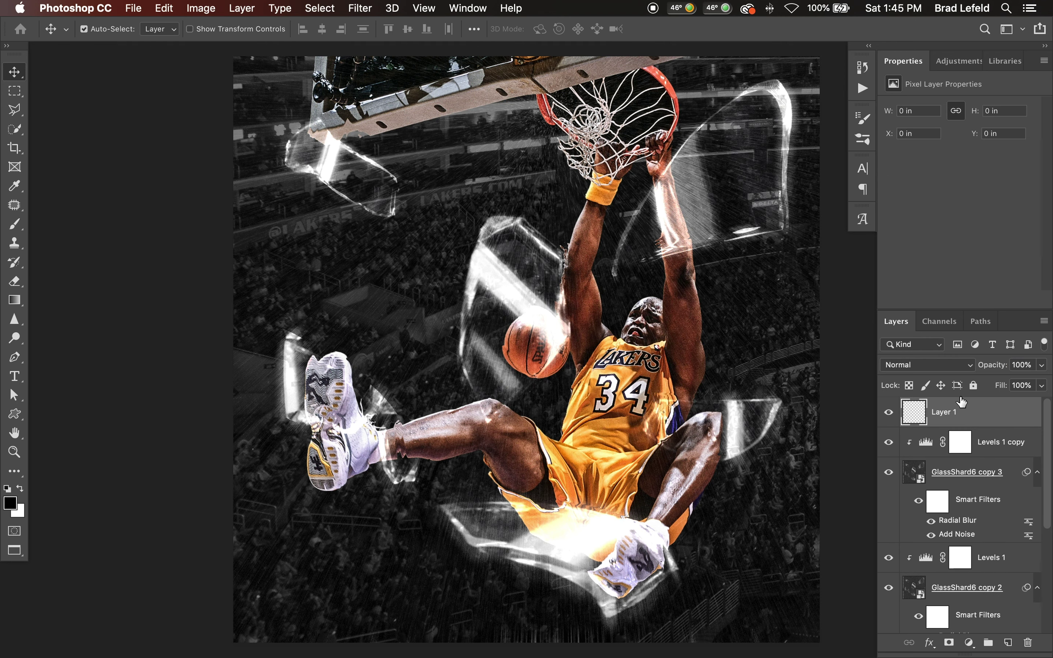
key(i)
drag(617, 383, 626, 382)
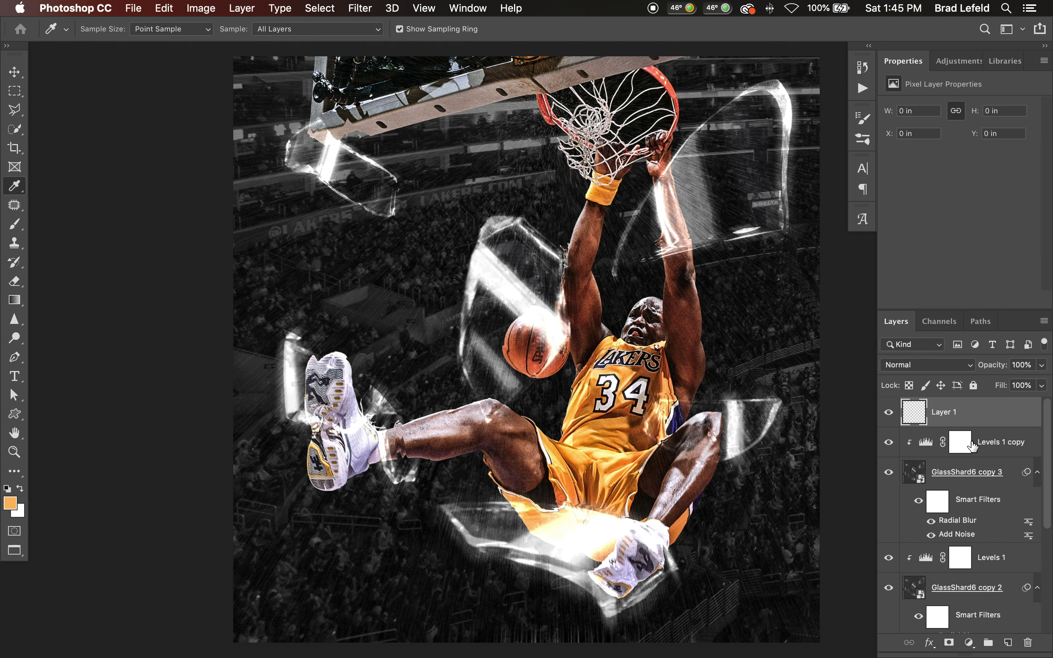
alt+click(919, 420)
- Fill Layer 1 with the sampled orange using the Gradient tool and set its blend mode to Color
key(g)
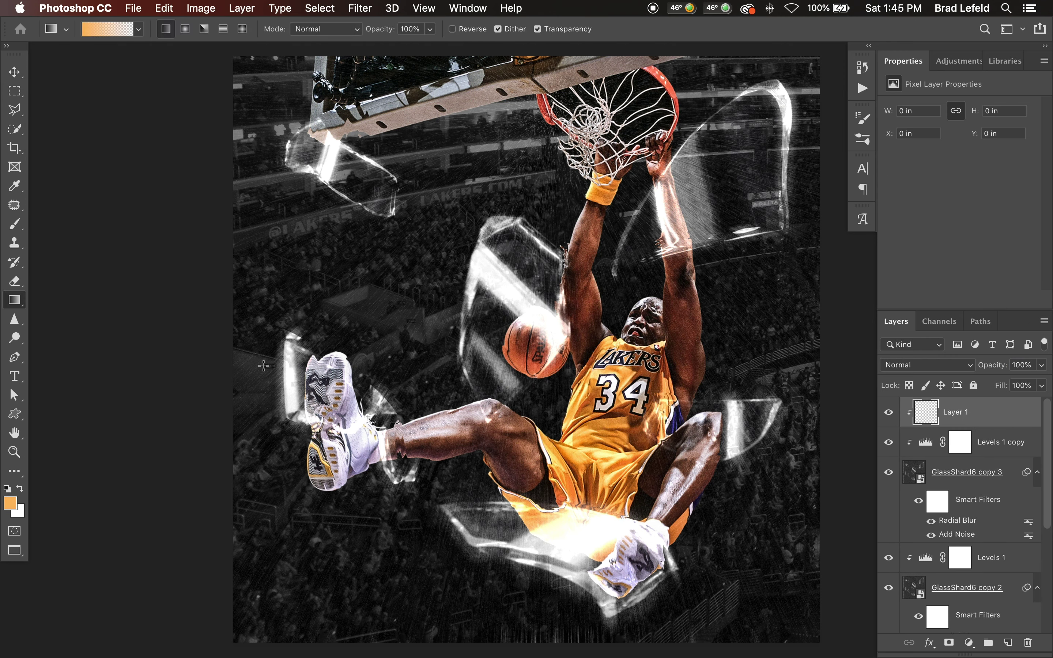
drag(89, 325, 31, 328)
key(v)
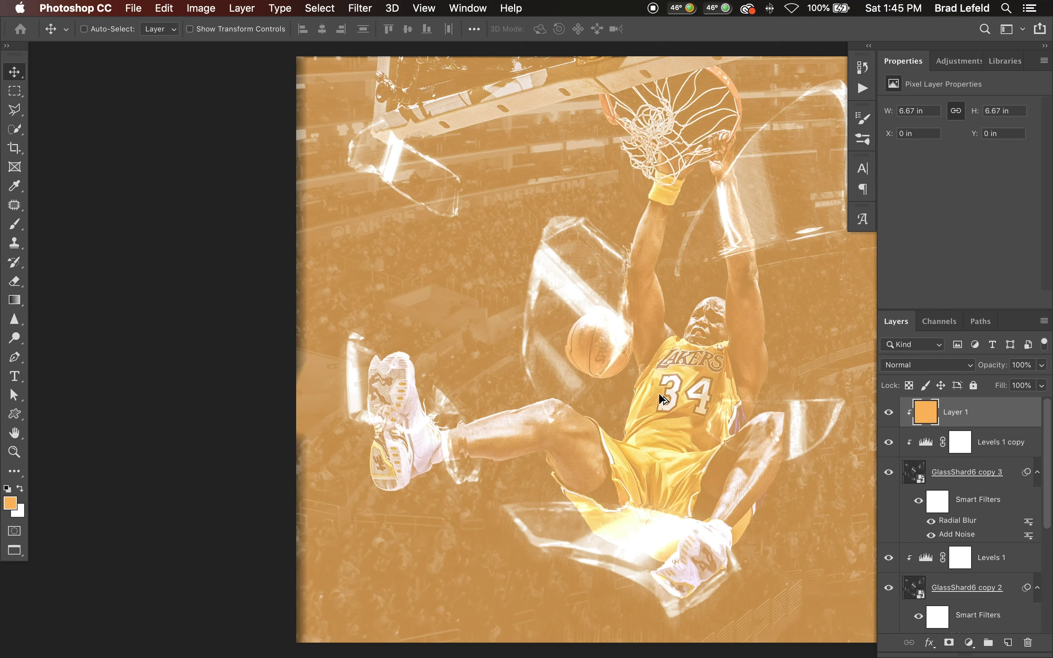
click(940, 365)
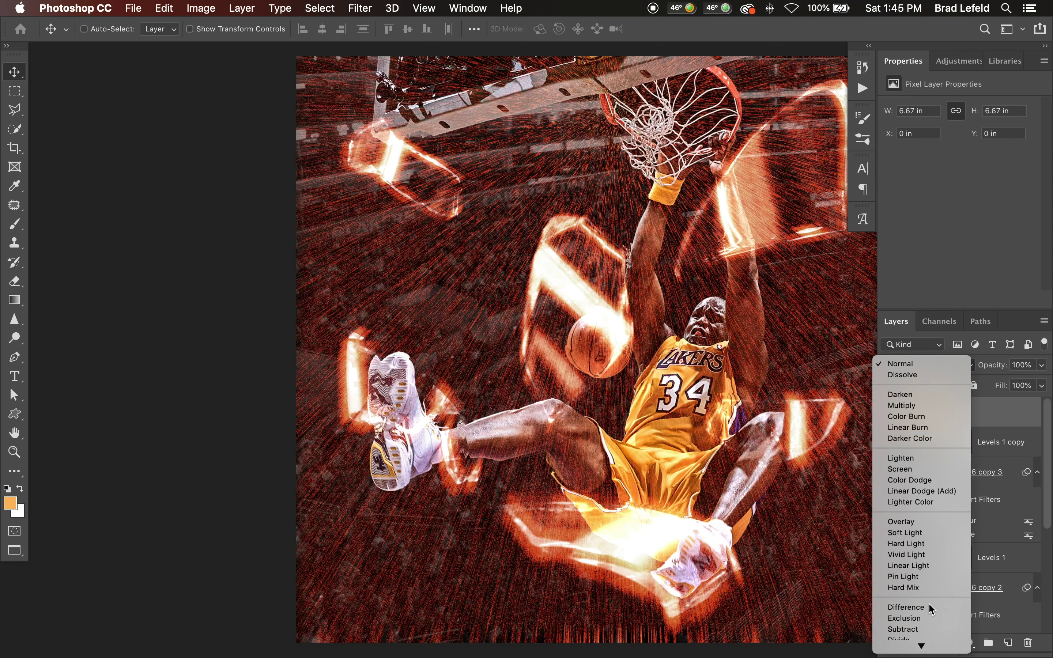
key(Escape)
key(shift+alt+c)
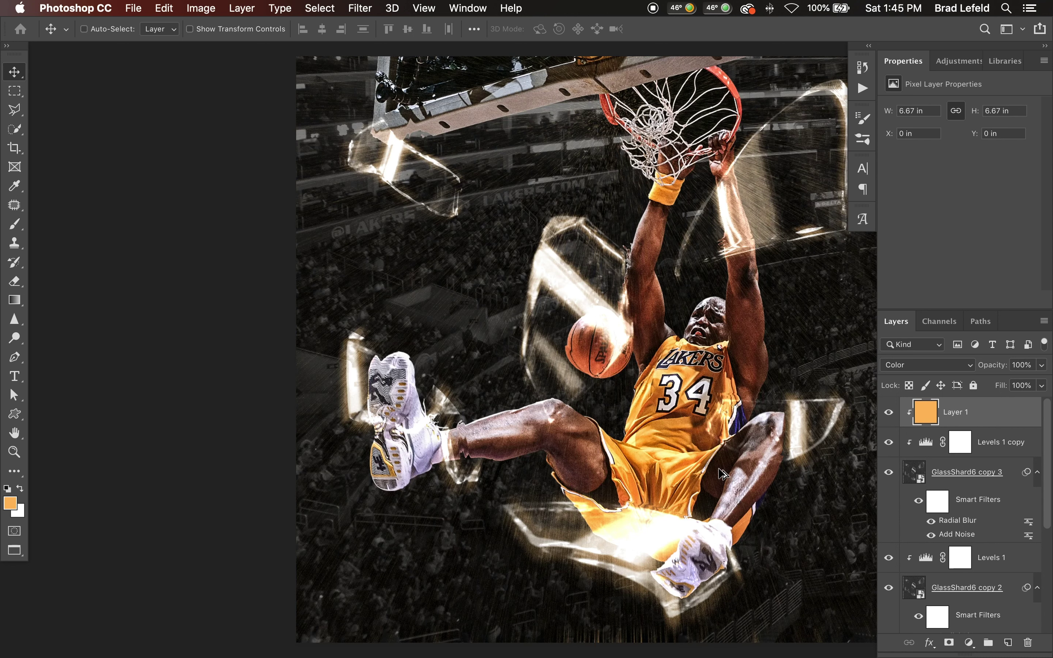
- Hide the orange colour layer and both radially blurred shard layers with their Levels adjustments
scroll(674, 457, right, 6)
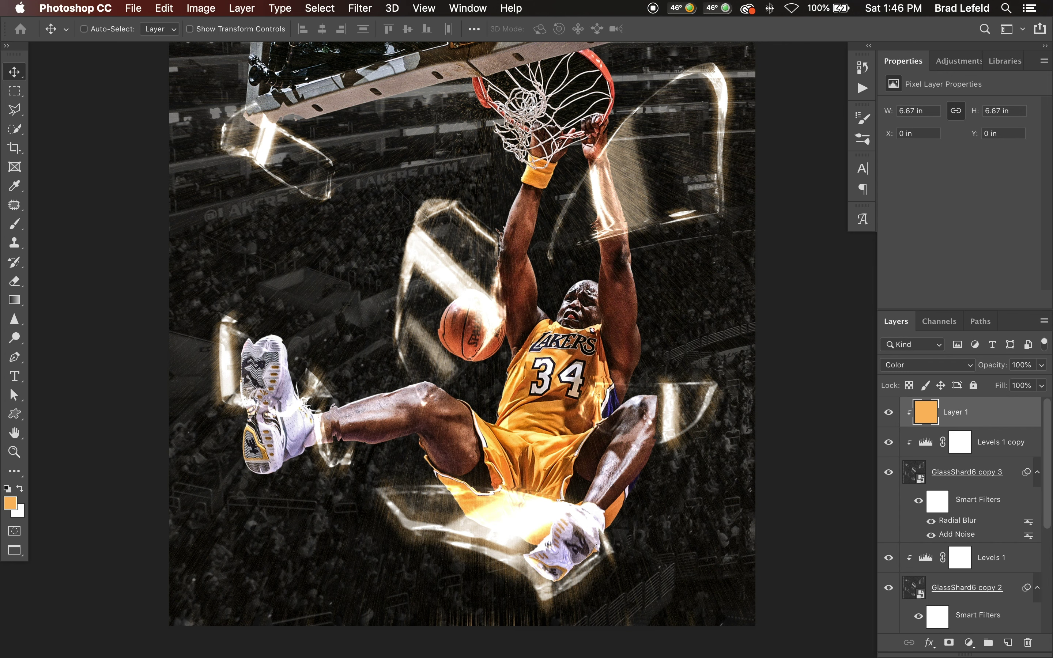
drag(884, 420, 890, 591)
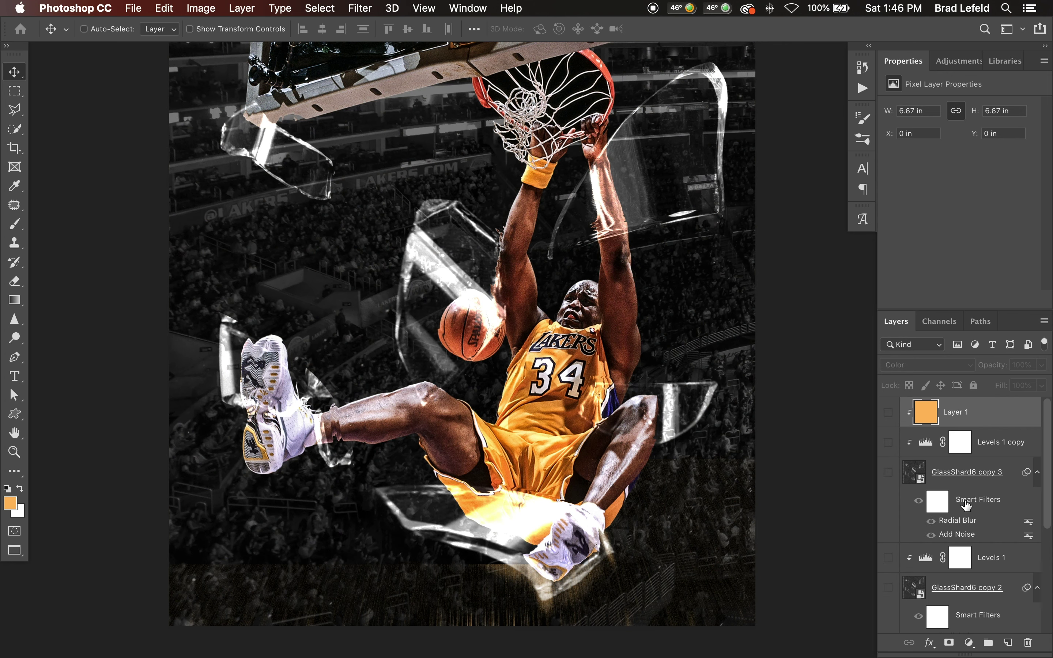
- Set the shaq layer's Displace filter to a horizontal and vertical scale of 50, using GlassDisplace.psd as the map
scroll(966, 507, down, 3)
scroll(965, 507, down, 3)
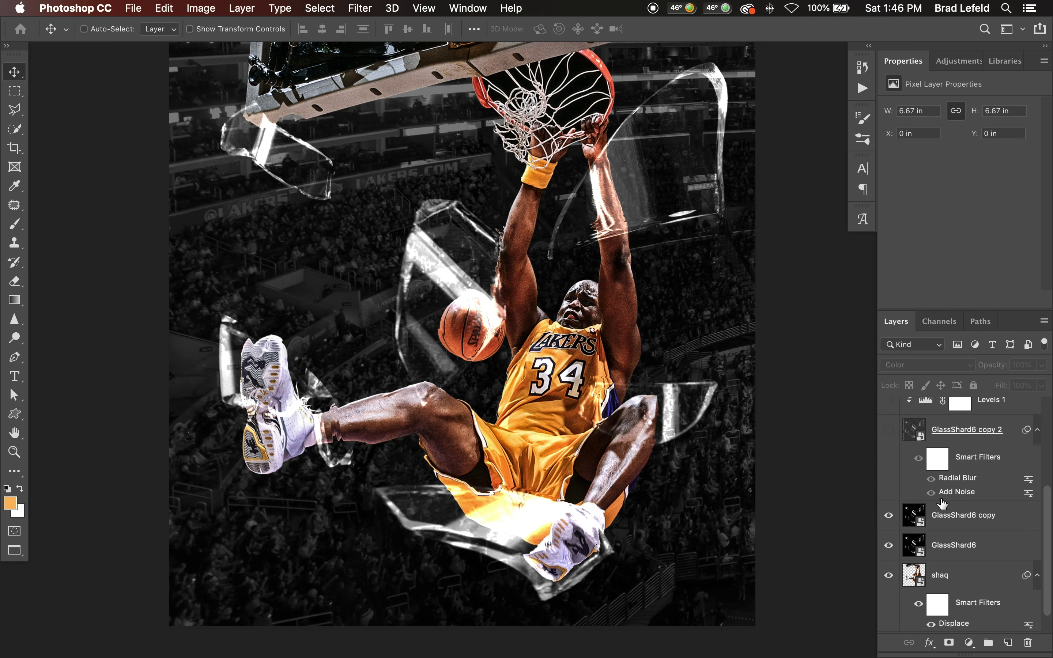
click(911, 518)
scroll(942, 566, down, 1)
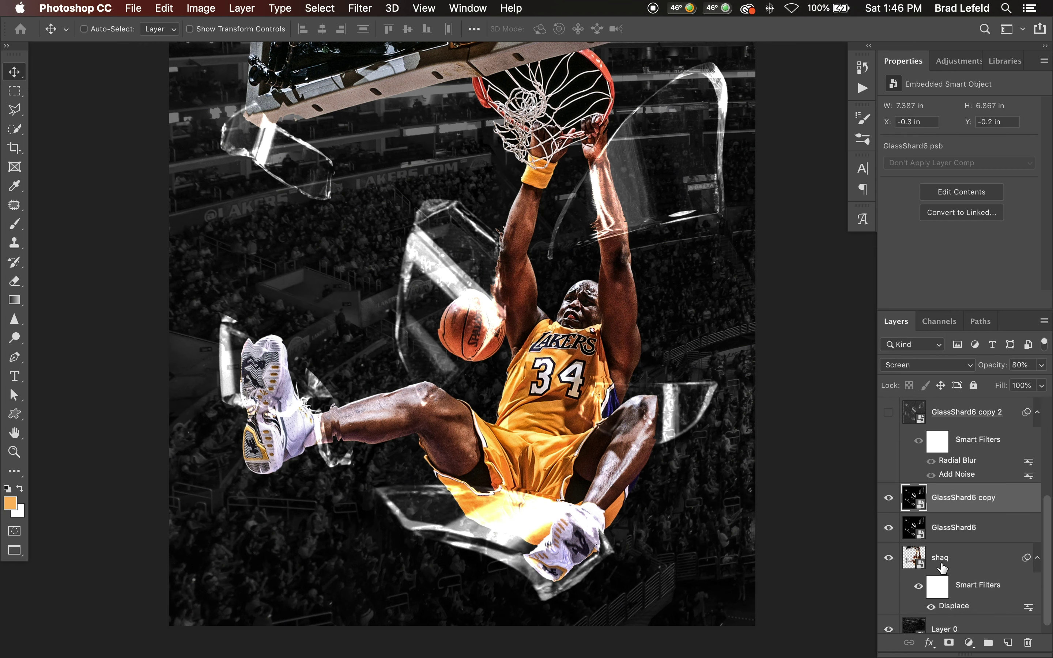
double_click(948, 608)
text(20)
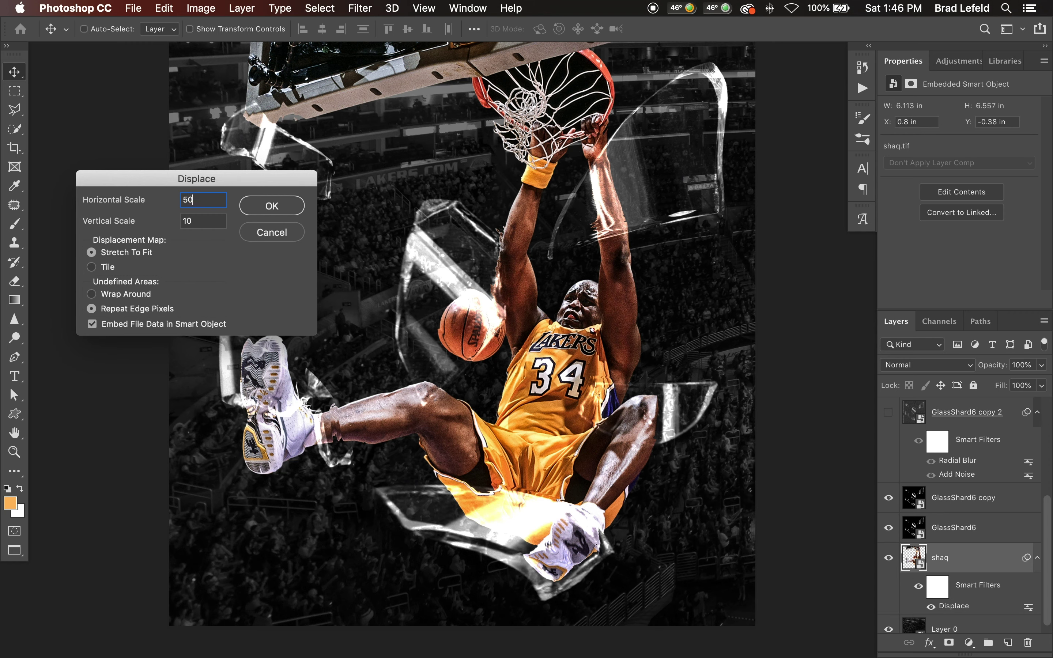
key(Tab)
text(20)
key(Return)
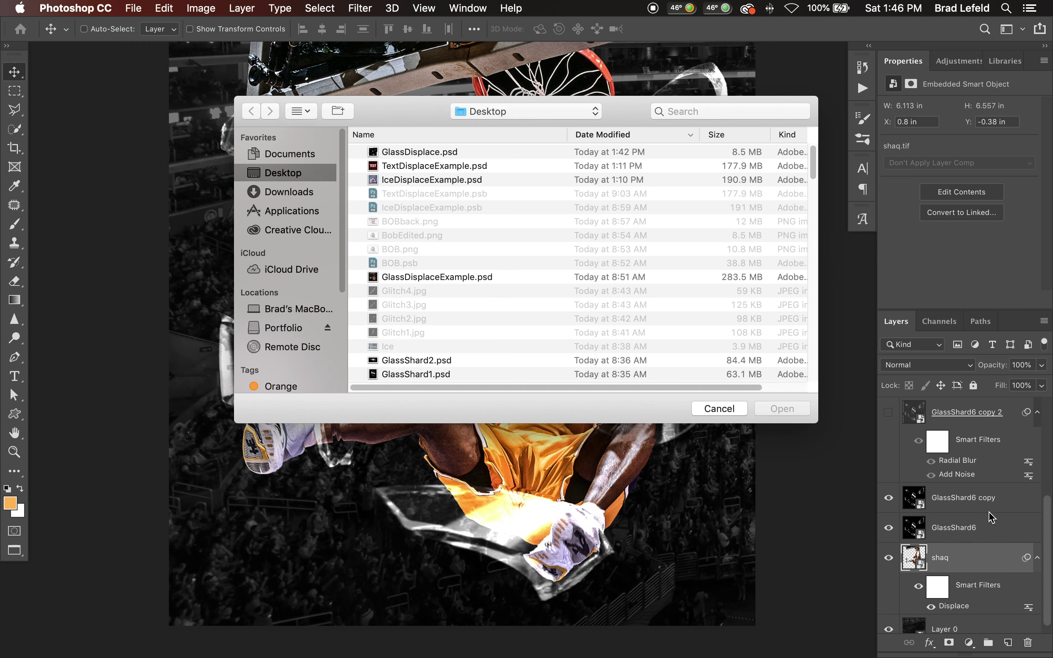
click(437, 153)
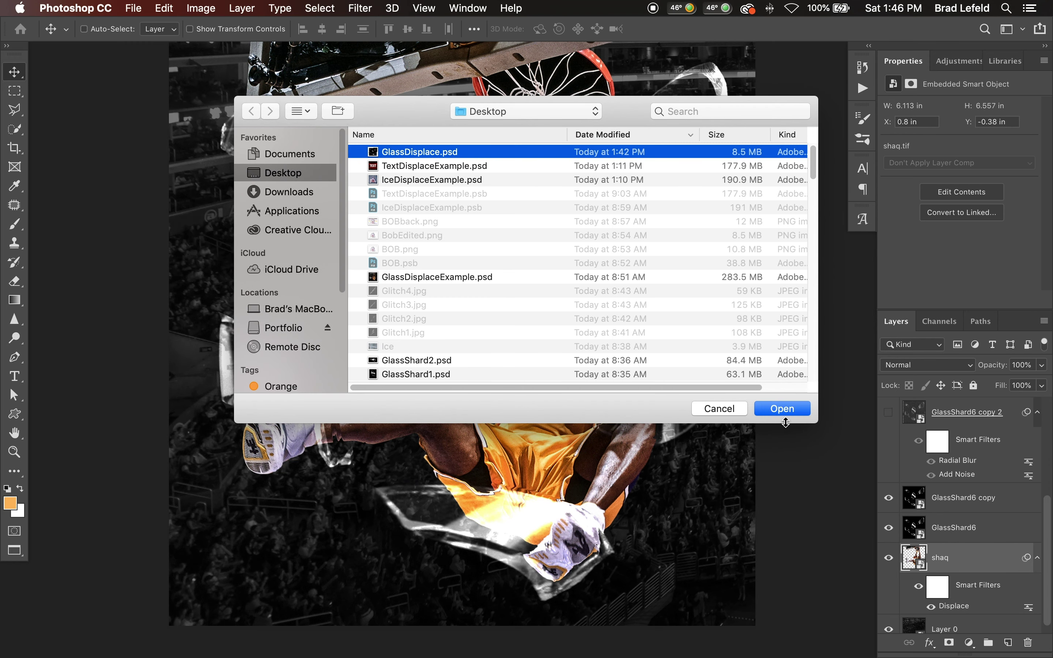
click(781, 409)
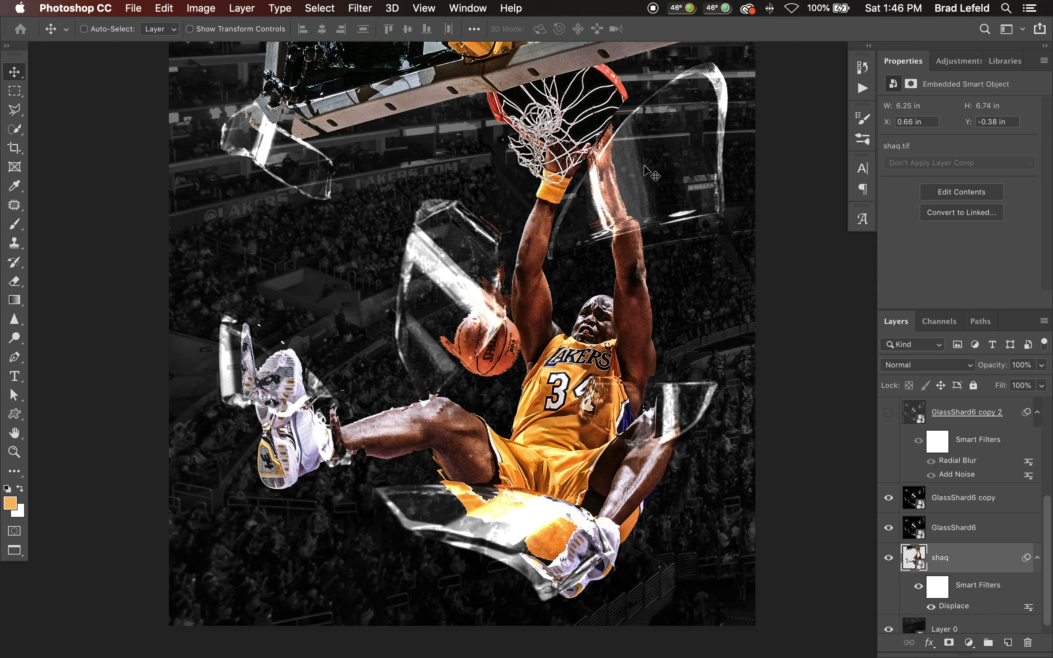
- Delete the Displace smart filter from the shaq layer
scroll(623, 179, up, 3)
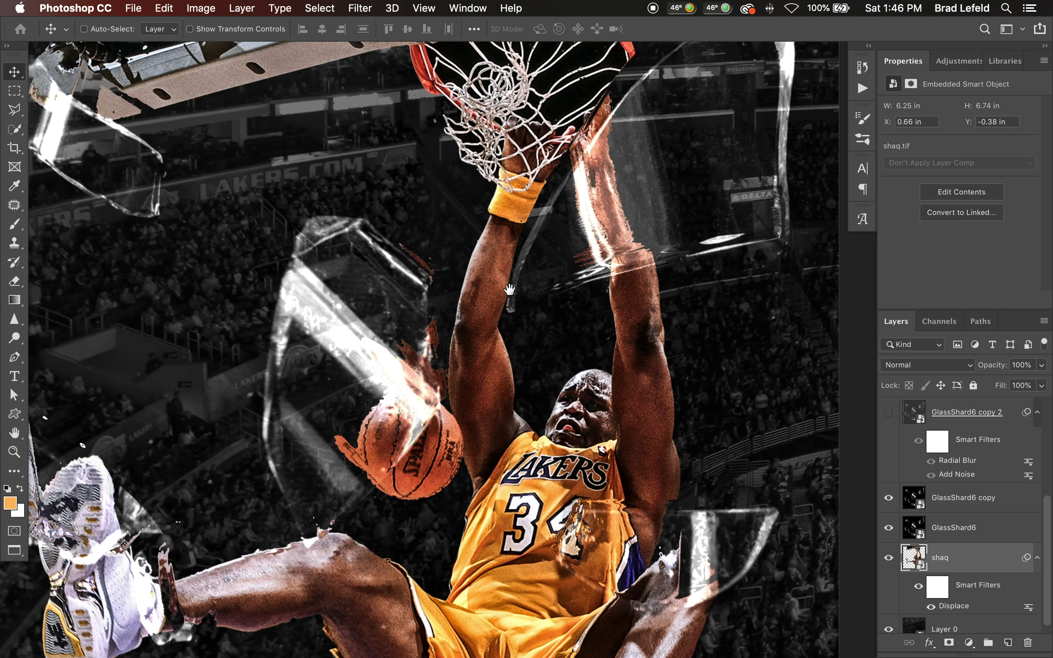
scroll(304, 196, left, 5)
scroll(304, 196, up, 4)
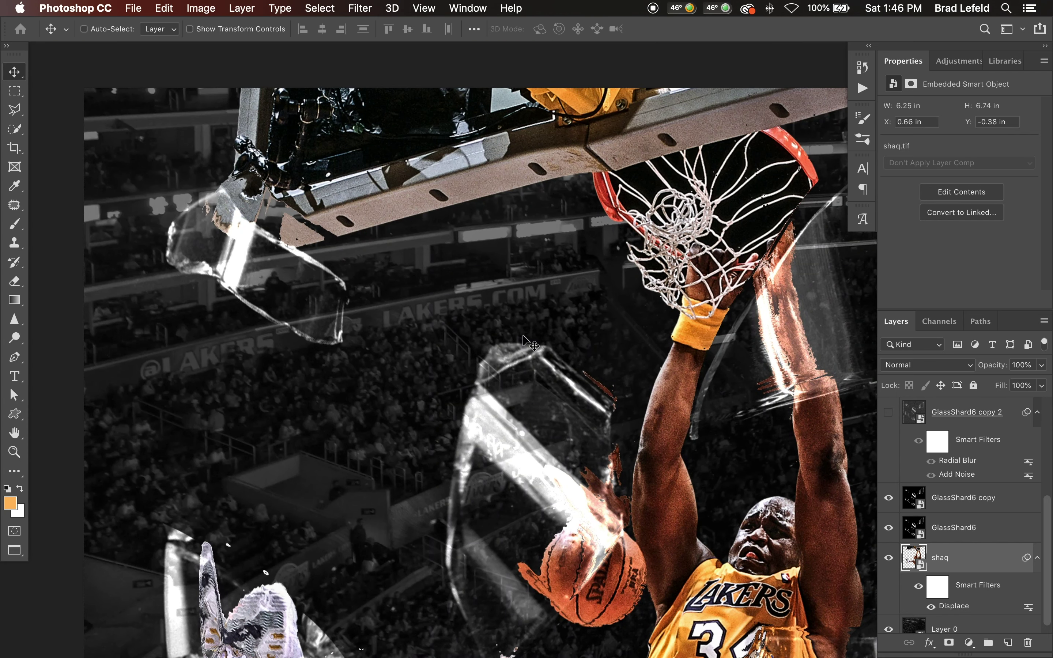
scroll(254, 172, down, 3)
drag(509, 242, 408, 84)
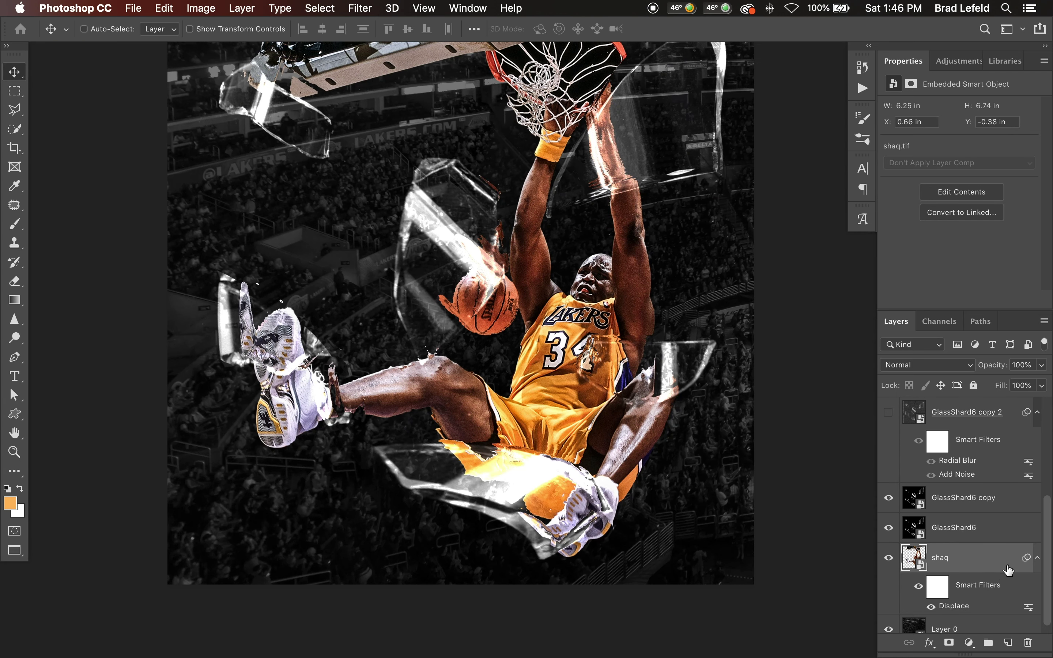
right_click(960, 610)
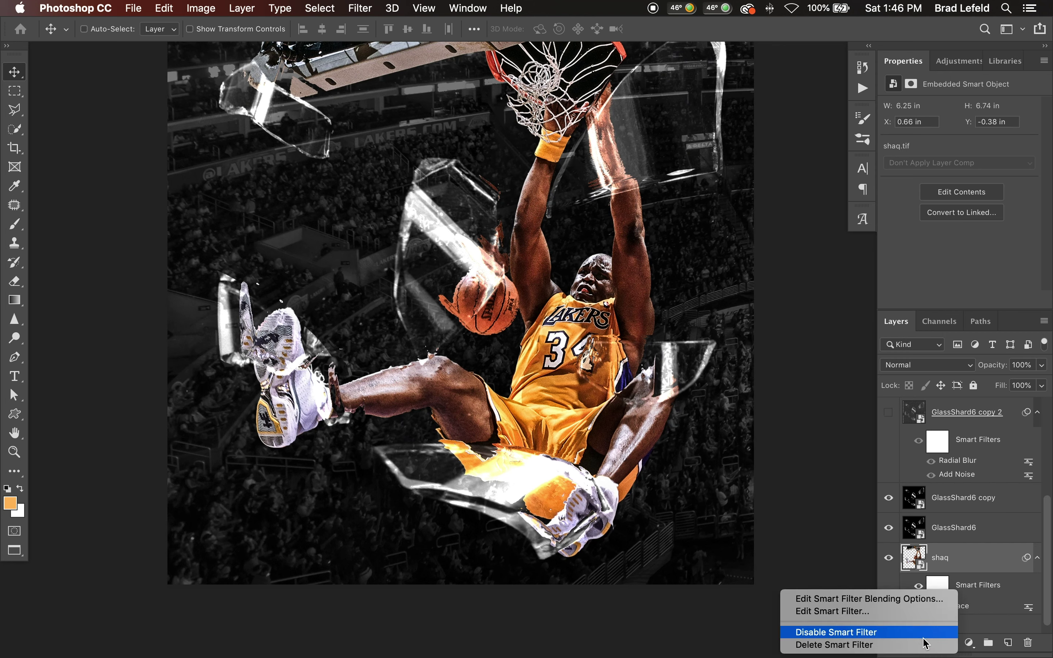
click(835, 645)
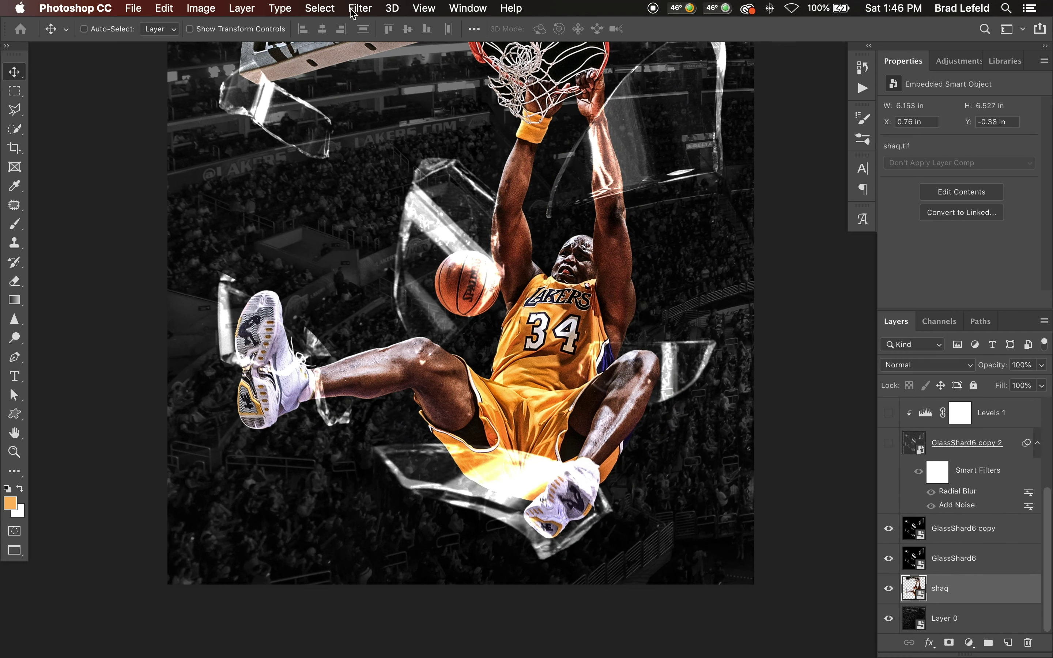
- Apply a new Displace filter to the shaq layer with a horizontal scale of 25 and the GlassDisplace.psd map
click(353, 10)
mouse_move(383, 210)
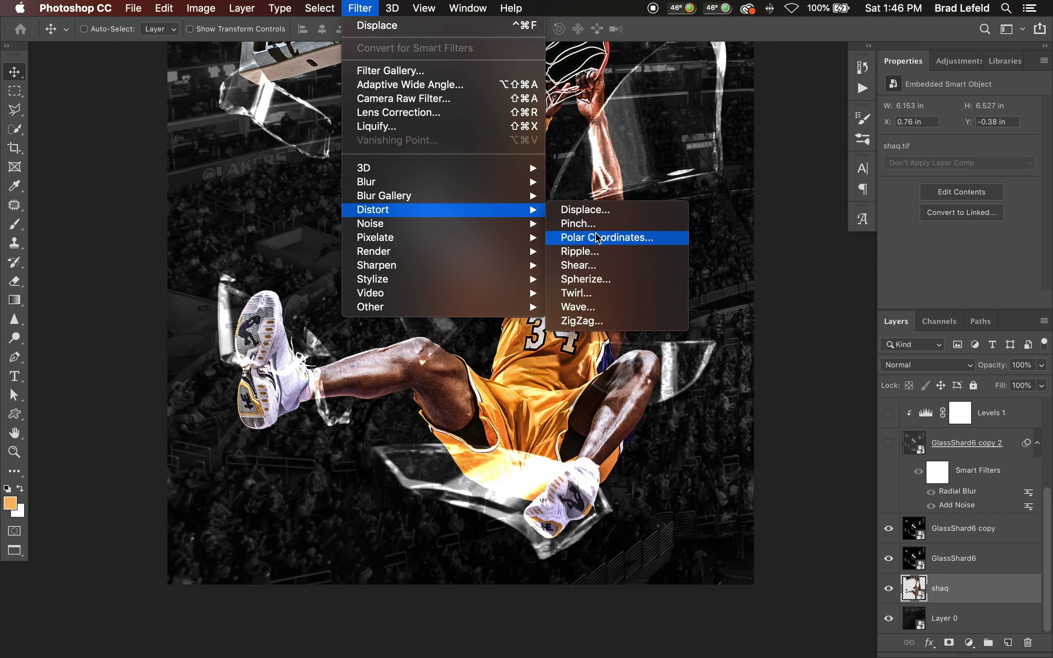
click(599, 208)
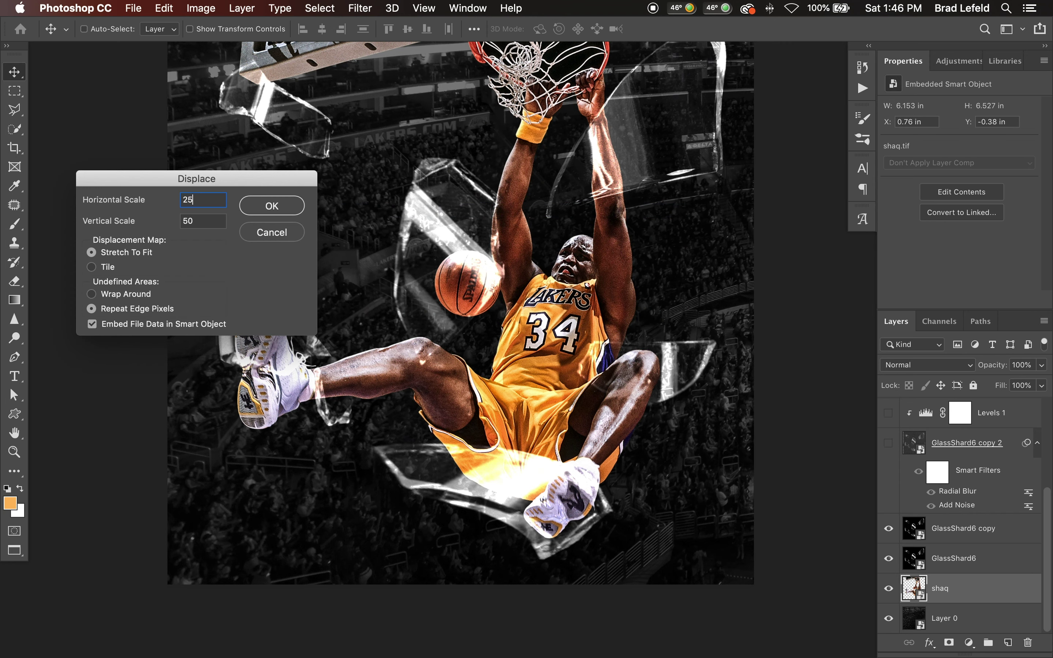
key(Return)
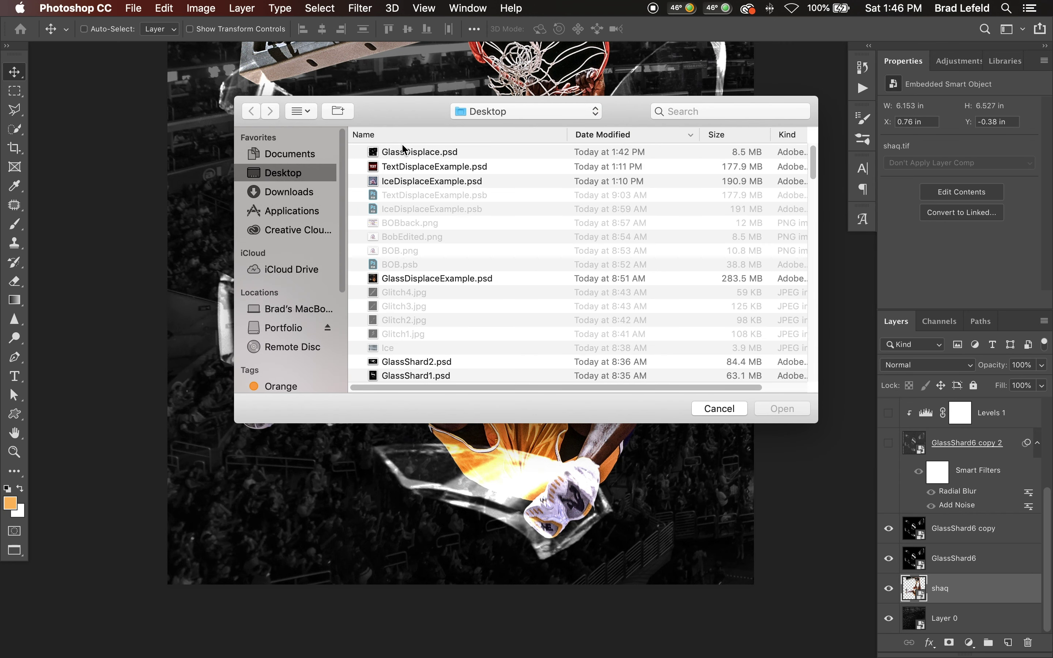
click(404, 151)
click(783, 409)
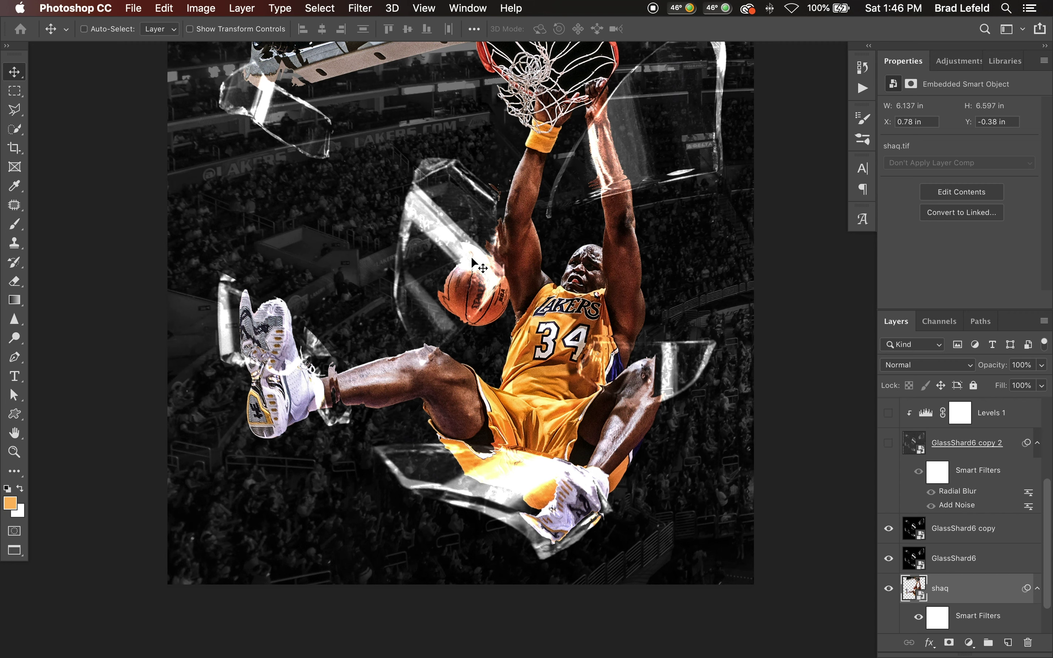
- Open the contents of the GlassShard6 smart object layer for editing
scroll(518, 317, up, 5)
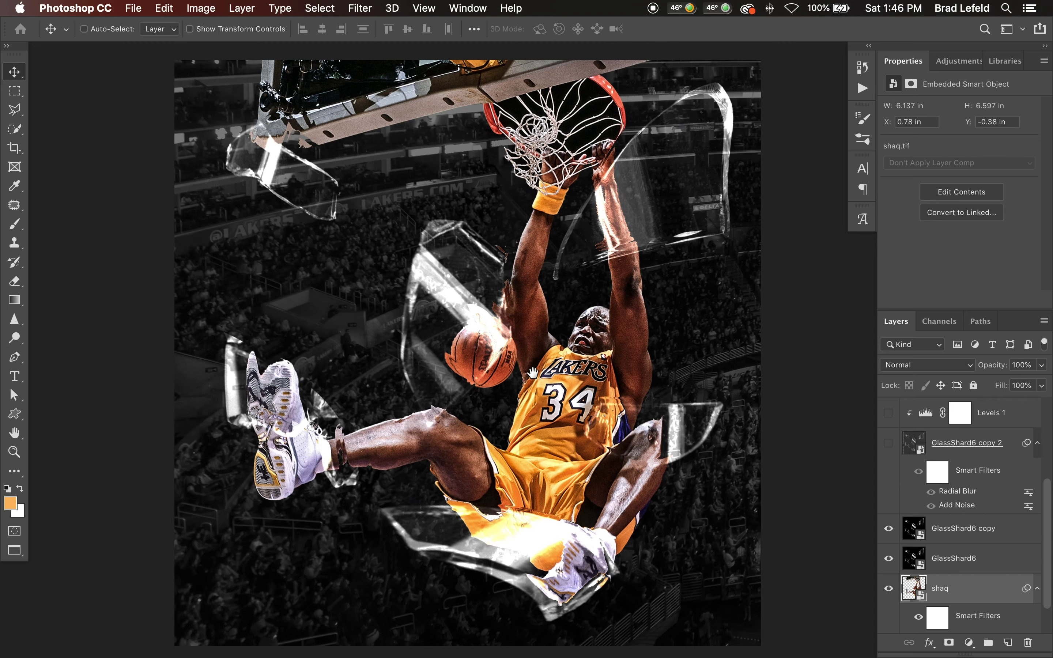
scroll(518, 318, down, 3)
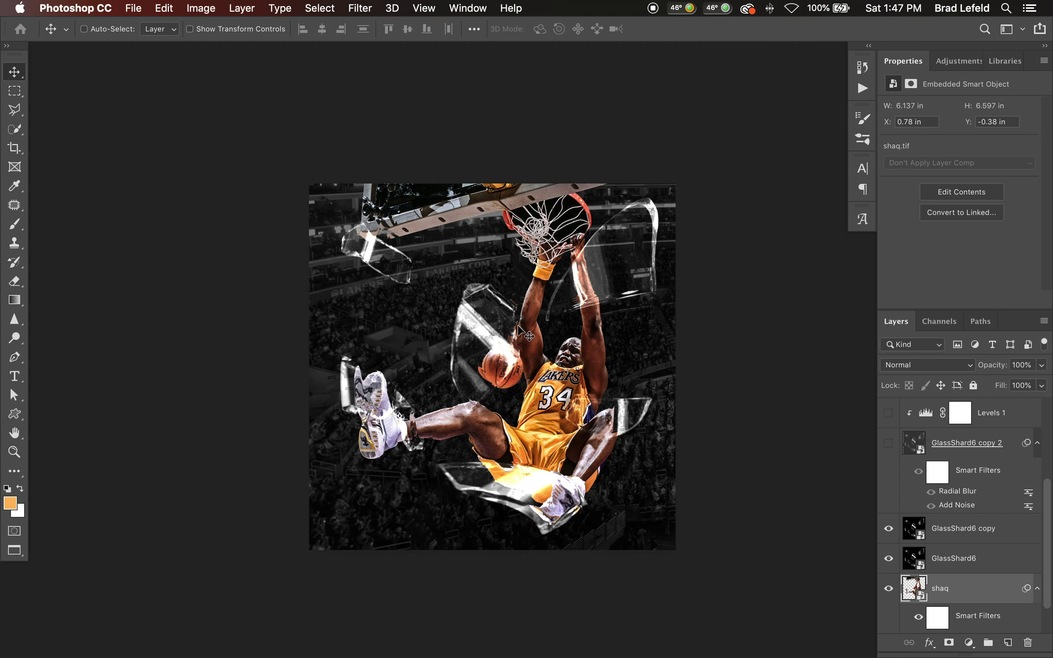
scroll(565, 433, up, 3)
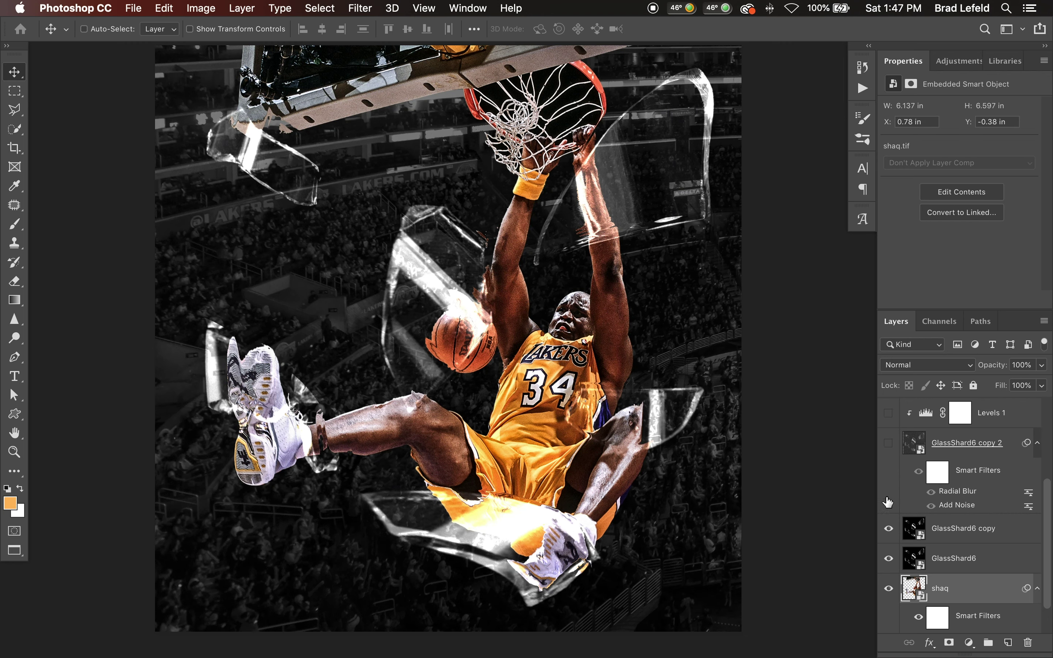
click(911, 528)
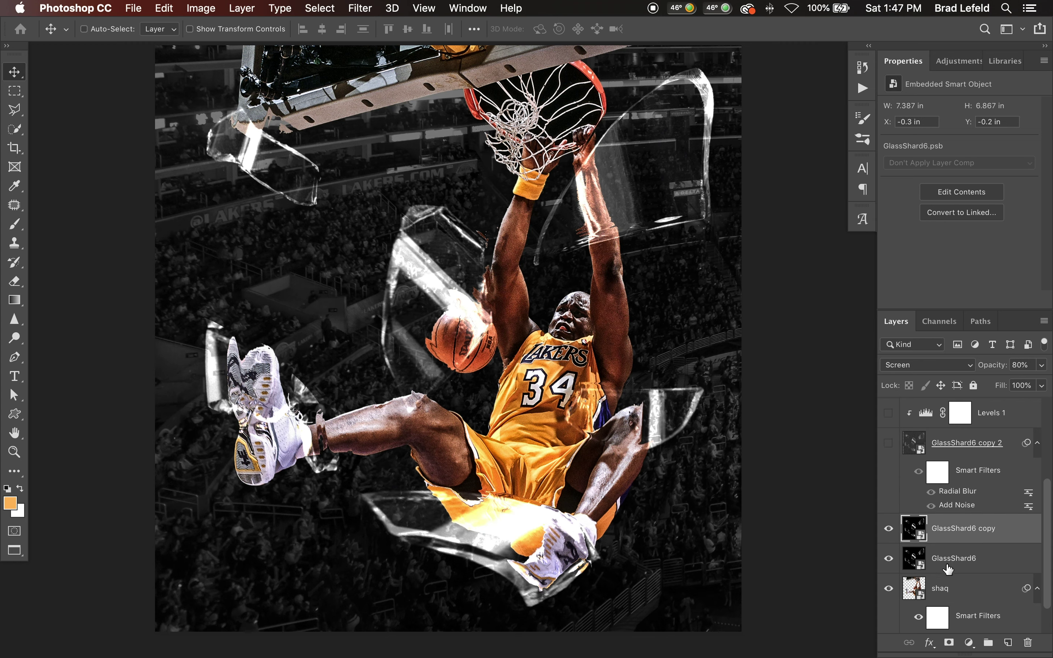
click(945, 562)
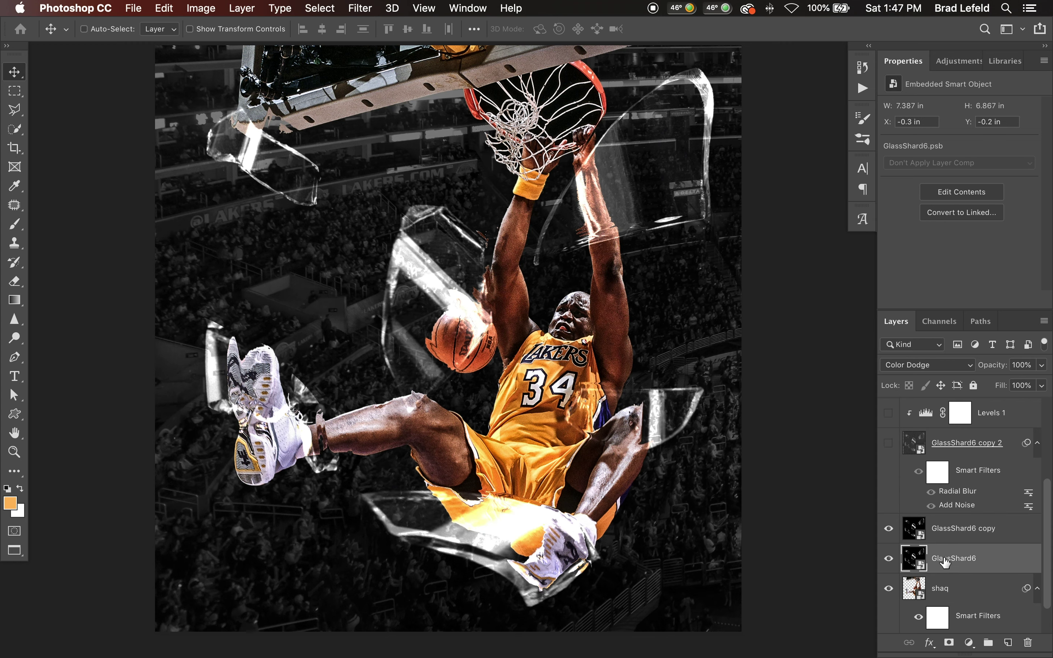
double_click(912, 558)
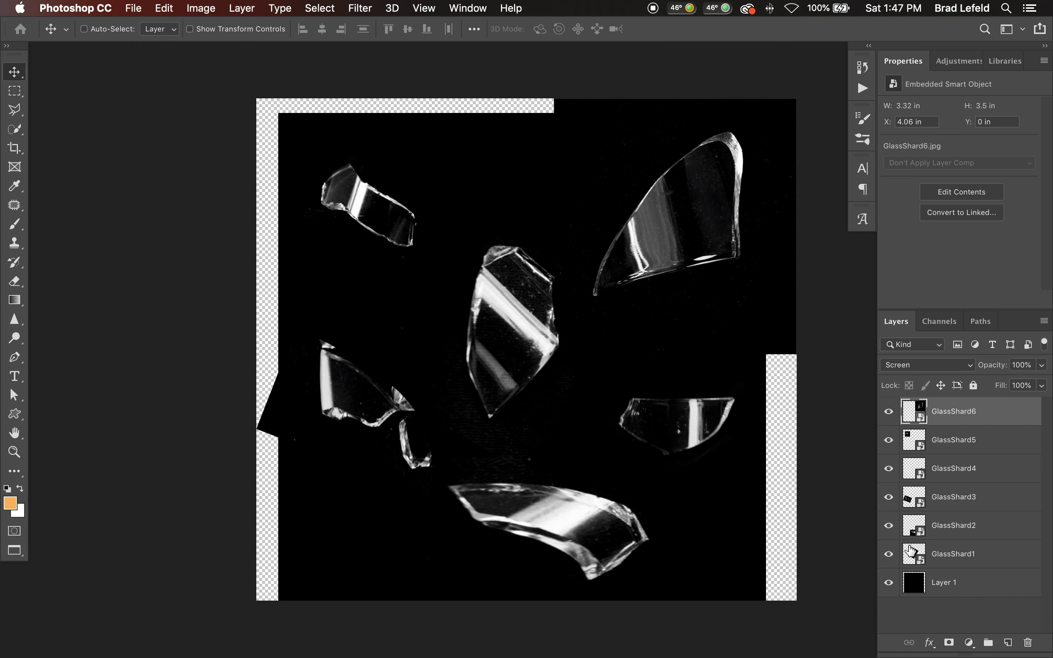
- Select the central GlassShard1 layer and move its shard straight up to about Y 0.75 in
right_click(527, 331)
click(538, 342)
drag(528, 350, 528, 317)
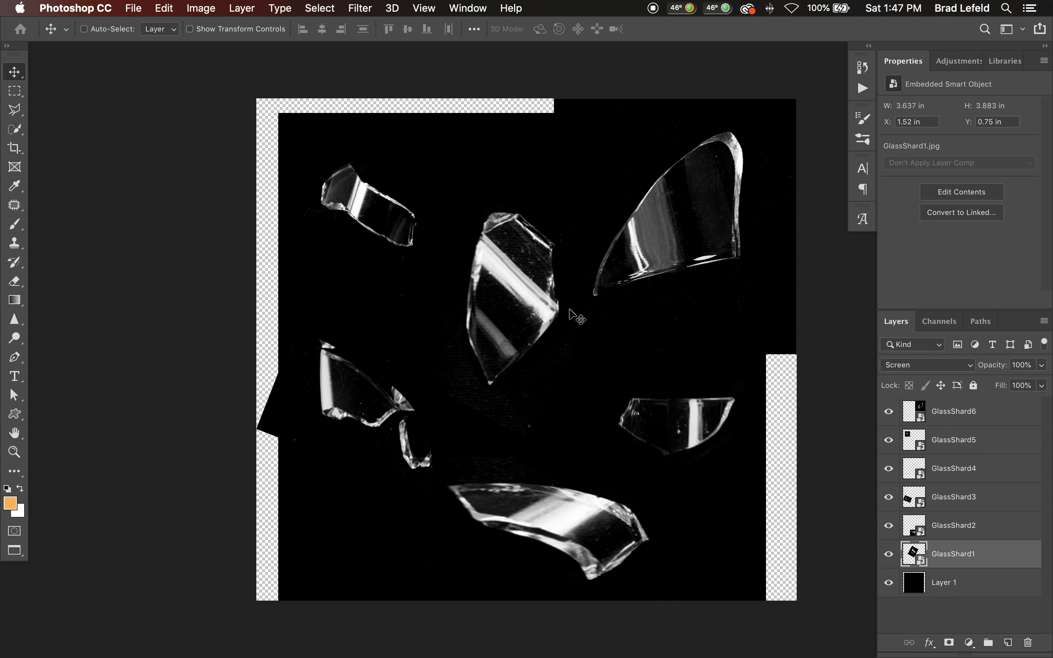
- Save the edited GlassShard6 smart object contents and close them to return to the basketball composite
key(super+s)
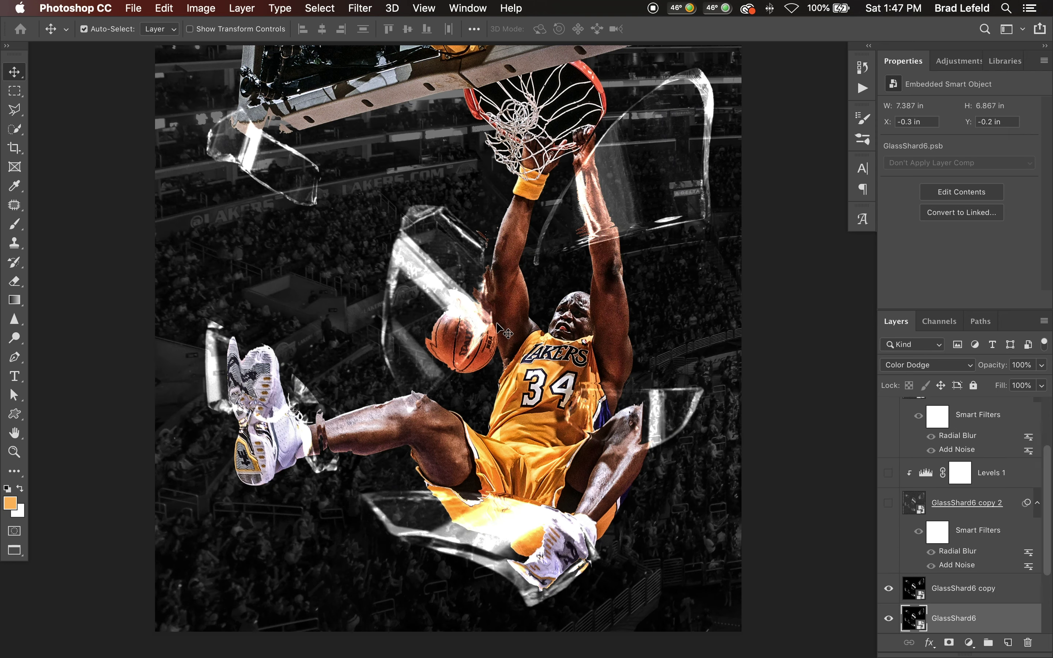
key(super+w)
scroll(968, 596, down, 4)
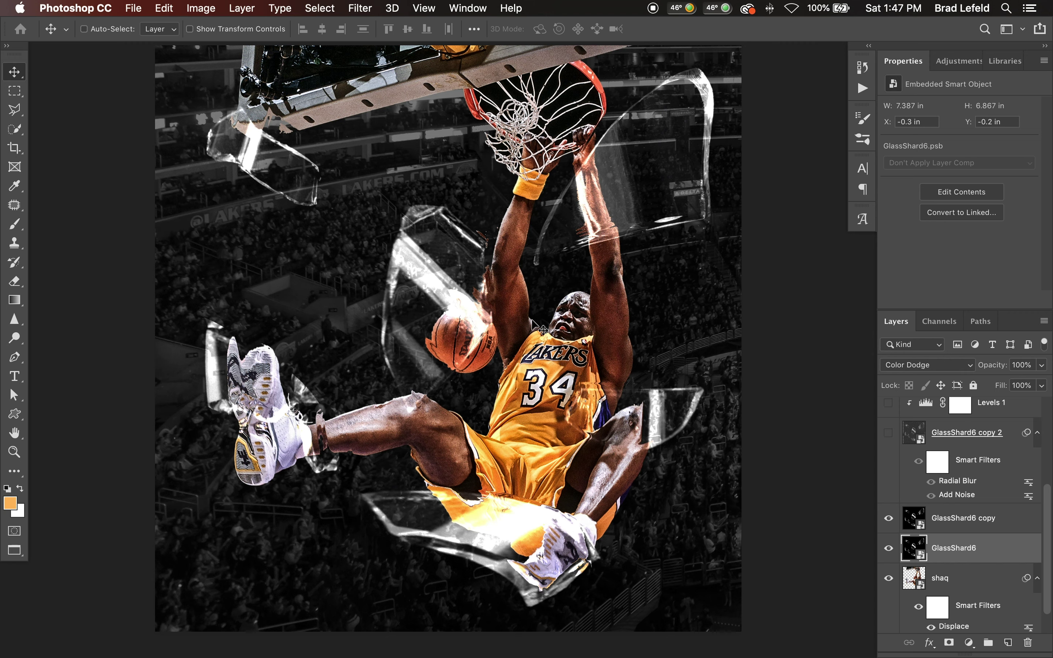
mouse_move(513, 266)
mouse_down()
mouse_move(501, 259)
mouse_move(496, 275)
mouse_move(514, 257)
mouse_up()
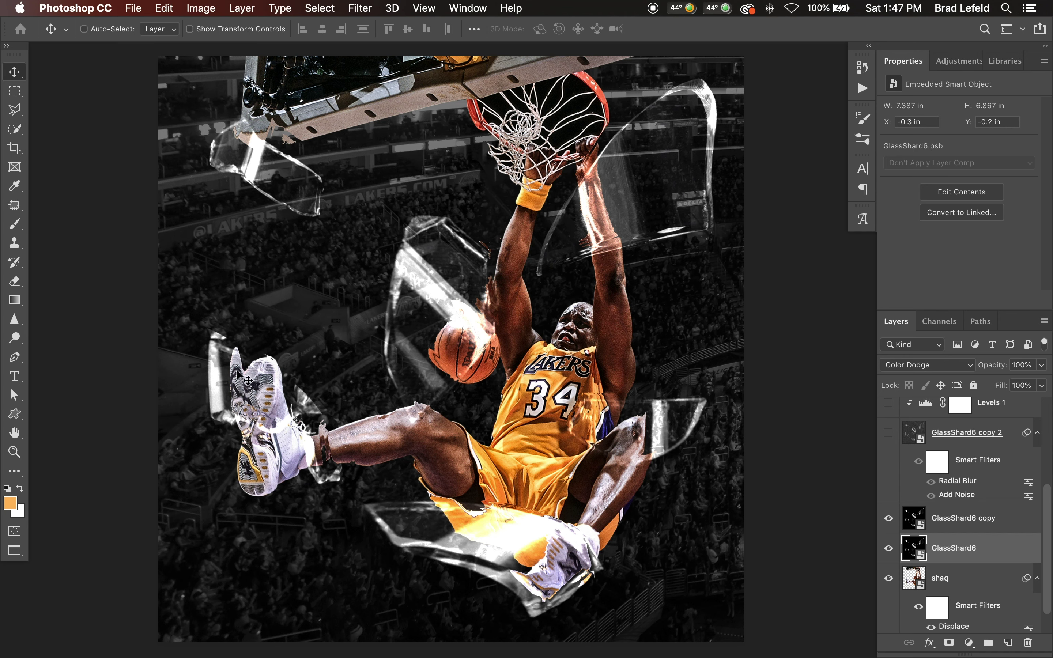
scroll(948, 501, down, 2)
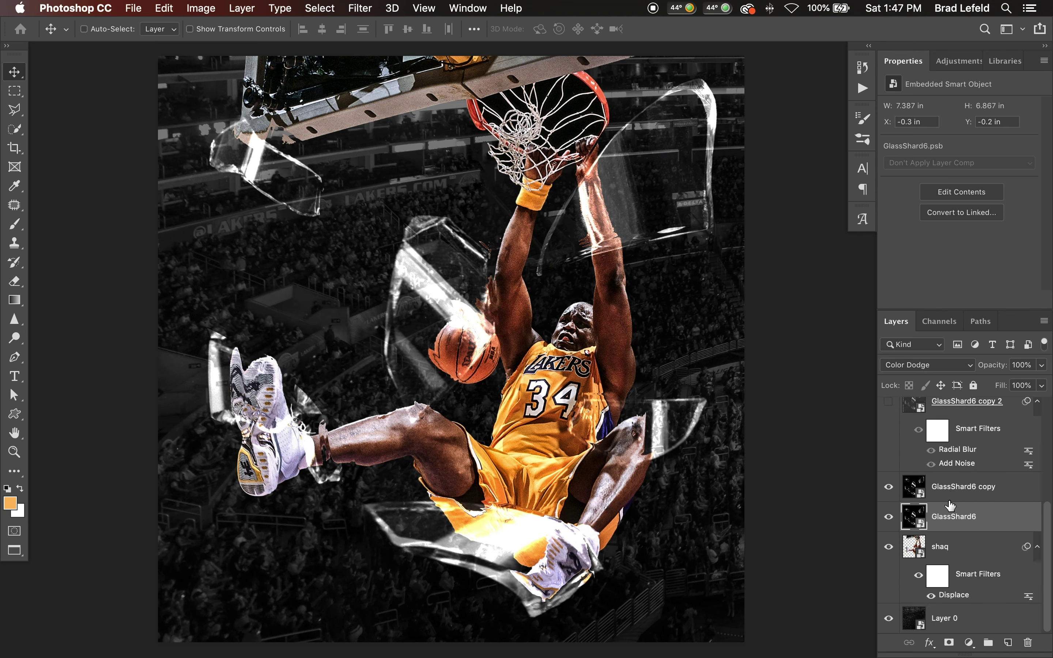
- Open the contents of the GlassShard6 smart object layer again to check the shards' placement
click(941, 552)
click(953, 518)
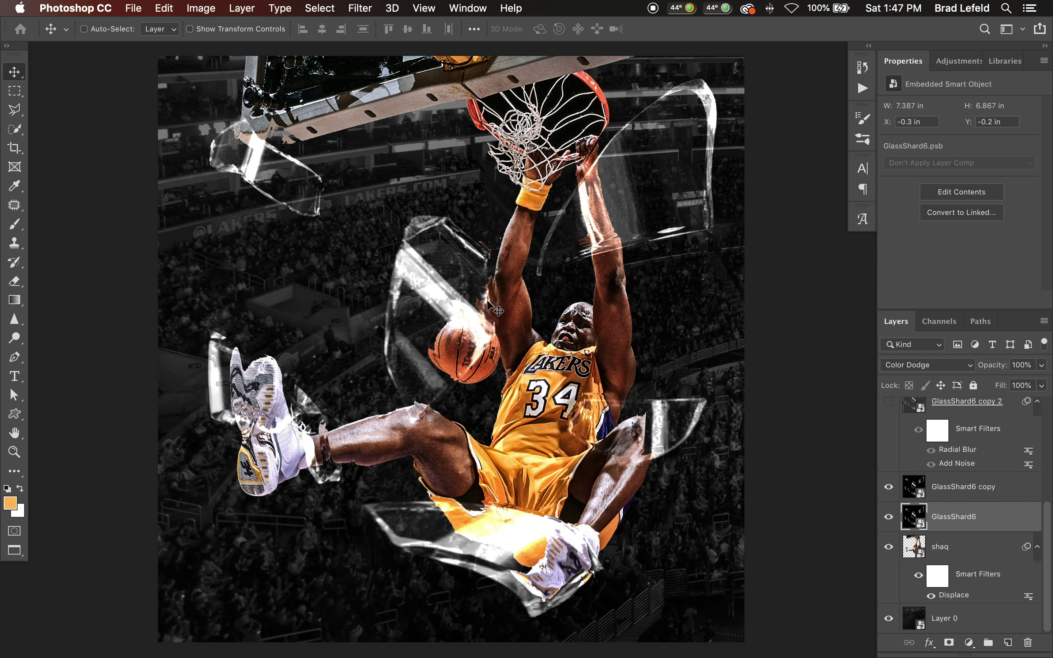
double_click(911, 518)
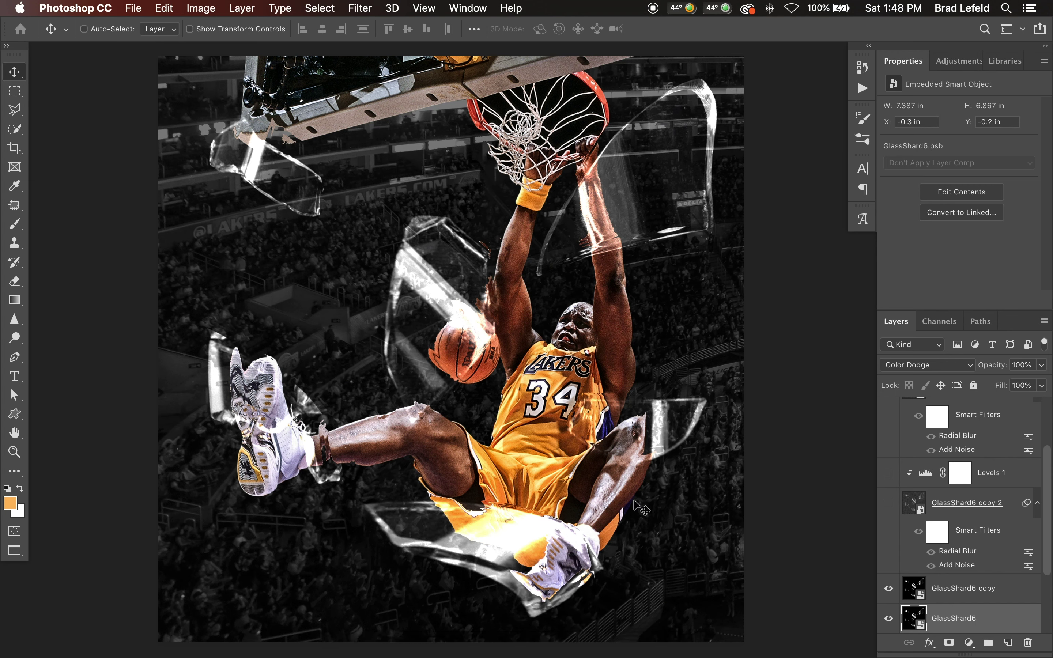
- Select the GlassShard6 and GlassShard6 copy layers together and nudge their shards slightly straight up
scroll(940, 583, down, 5)
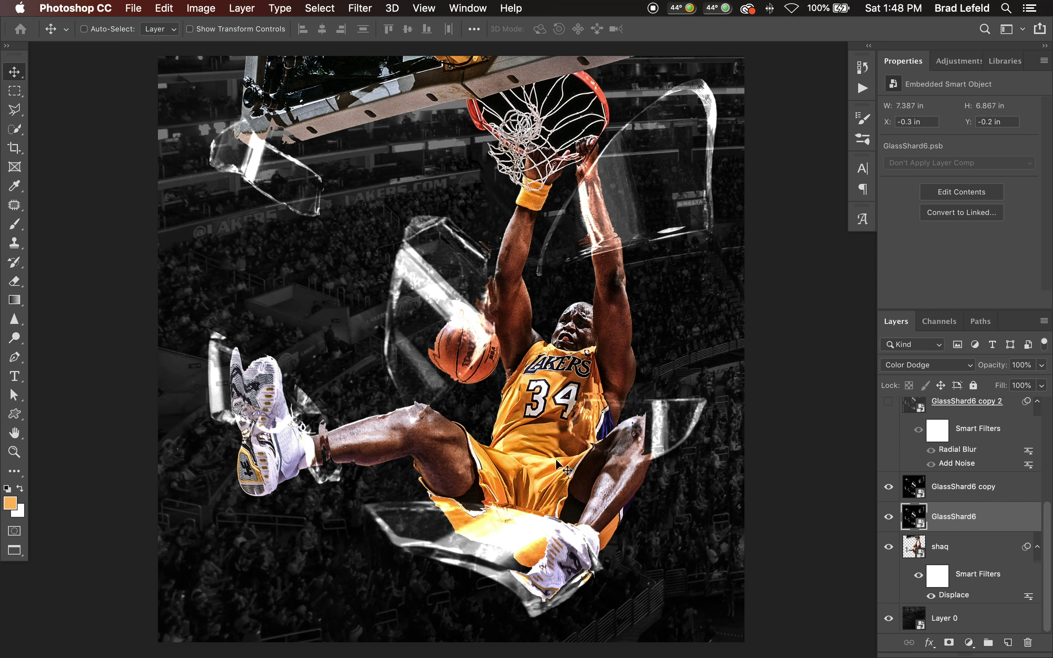
shift+click(958, 496)
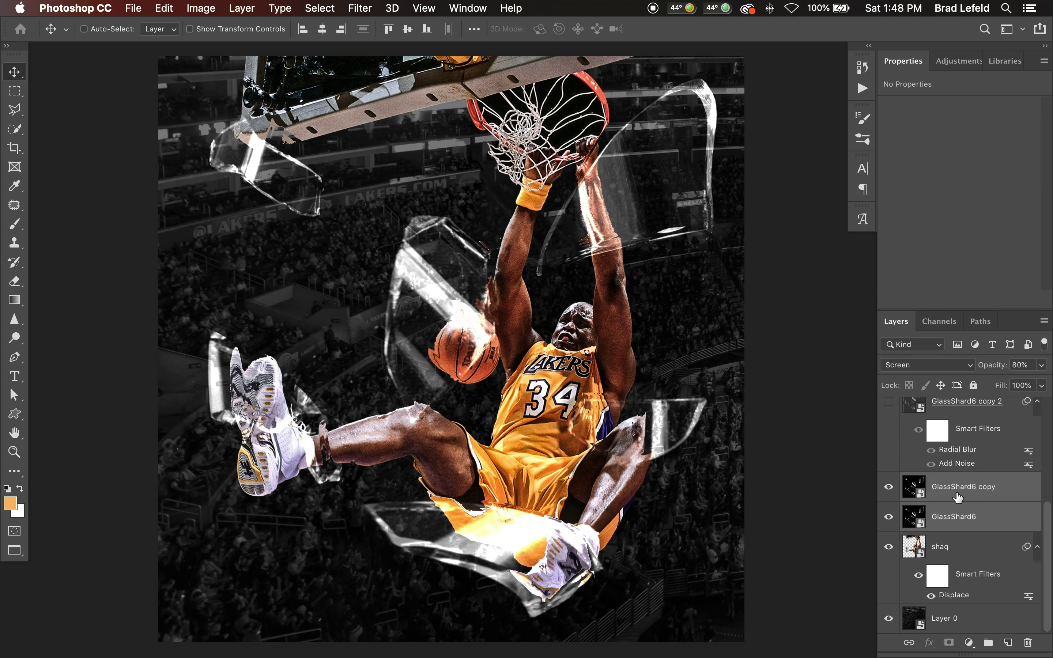
key(Up)
key(Up)
key(Up)
key(Up)
key(Up)
key(Up)
key(Up)
key(Up)
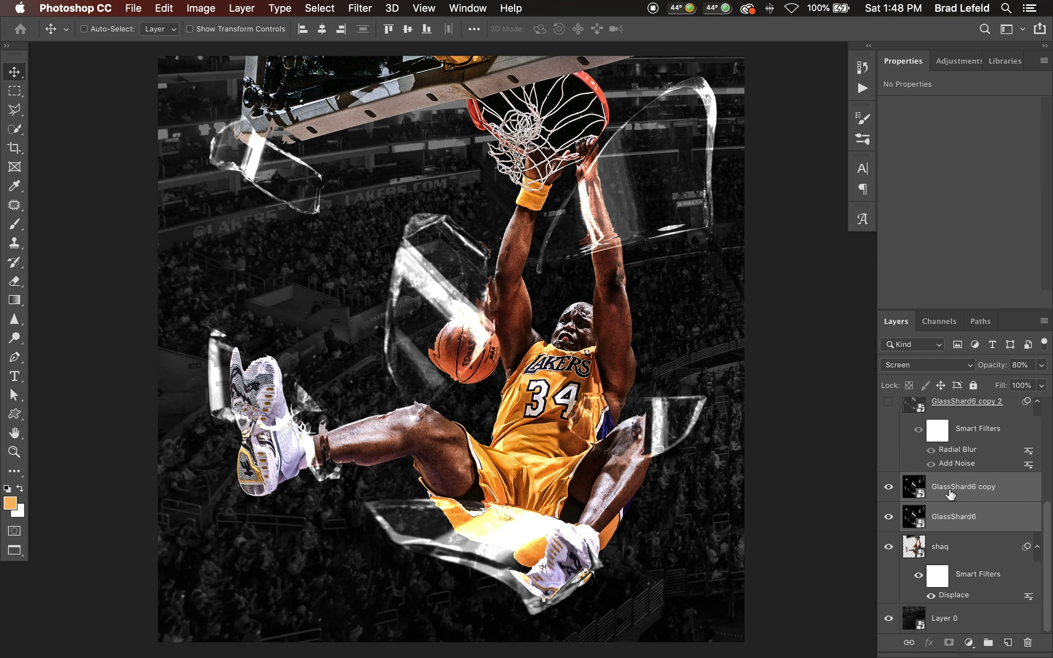
key(Up)
key(Up)
key(Up)
key(Up)
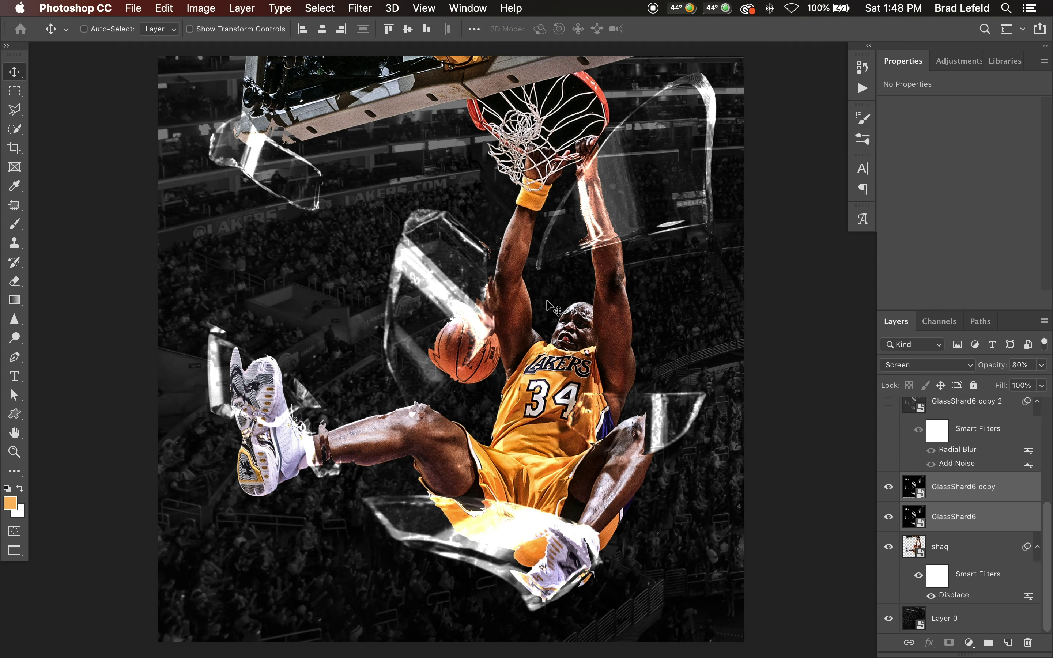
- Switch to Finder and open the hockey goalie displacement example PSD from the 19-06 DISPLACEMENT MAPS folder
key(super+Tab)
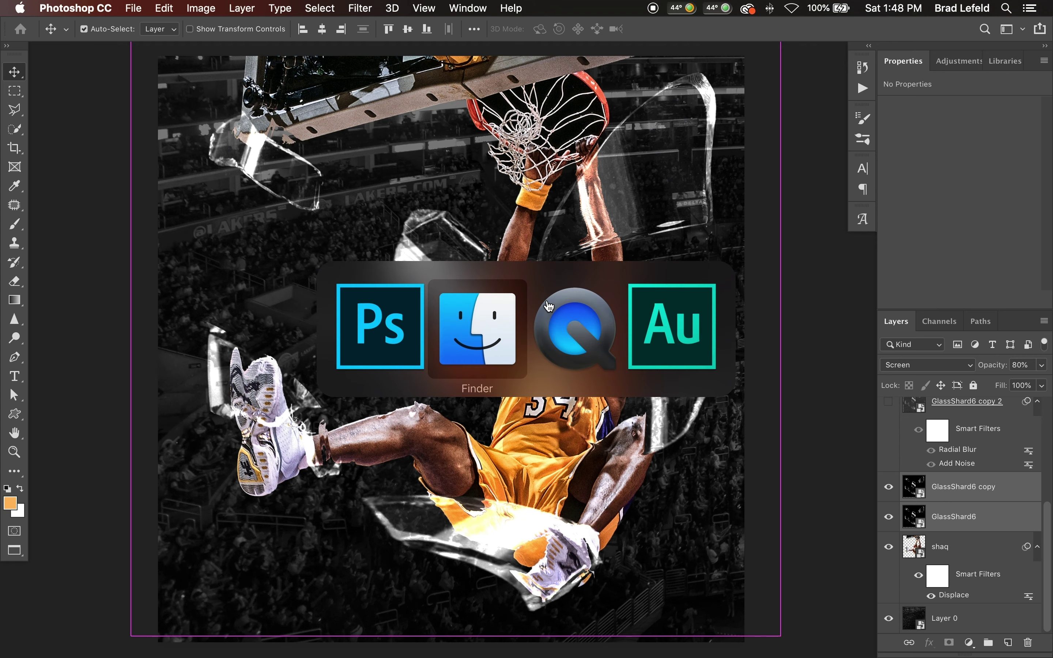
click(834, 223)
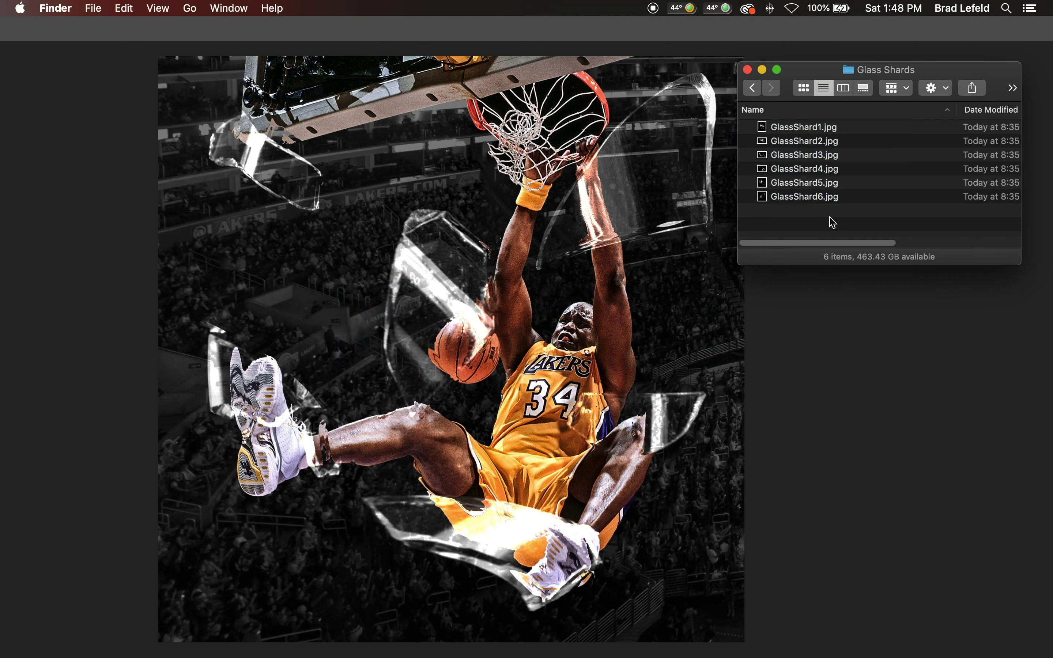
click(844, 88)
click(810, 139)
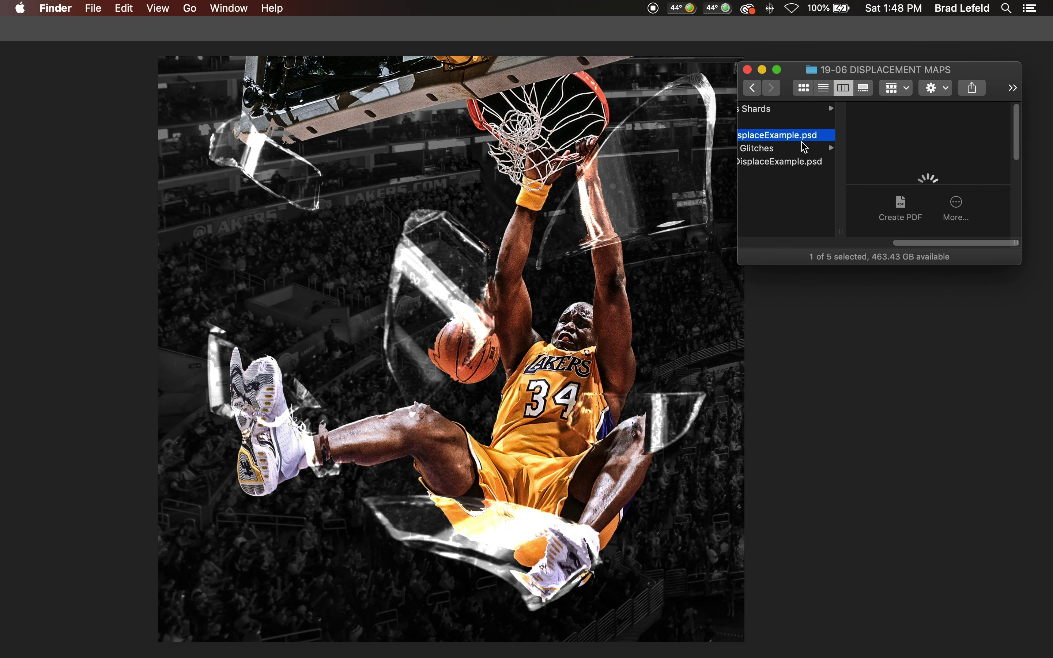
key(super+o)
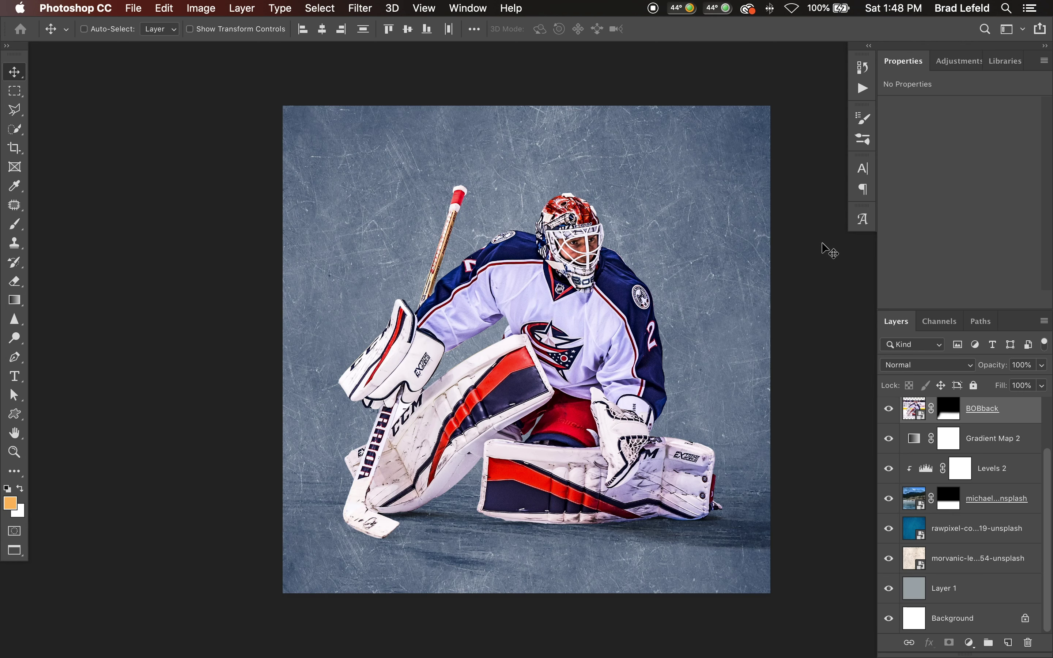
- Place the Ice image directly above the BobEdited layer, scaled to about 10.02 by 6.677 in so it covers the canvas
scroll(971, 438, down, 3)
scroll(970, 437, up, 2)
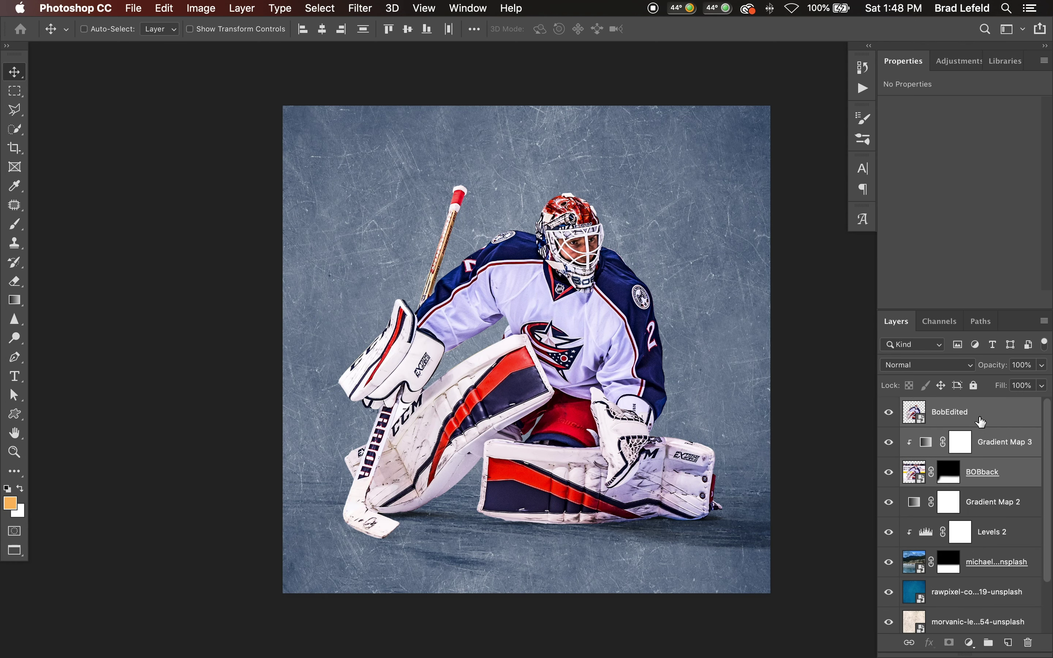
click(934, 421)
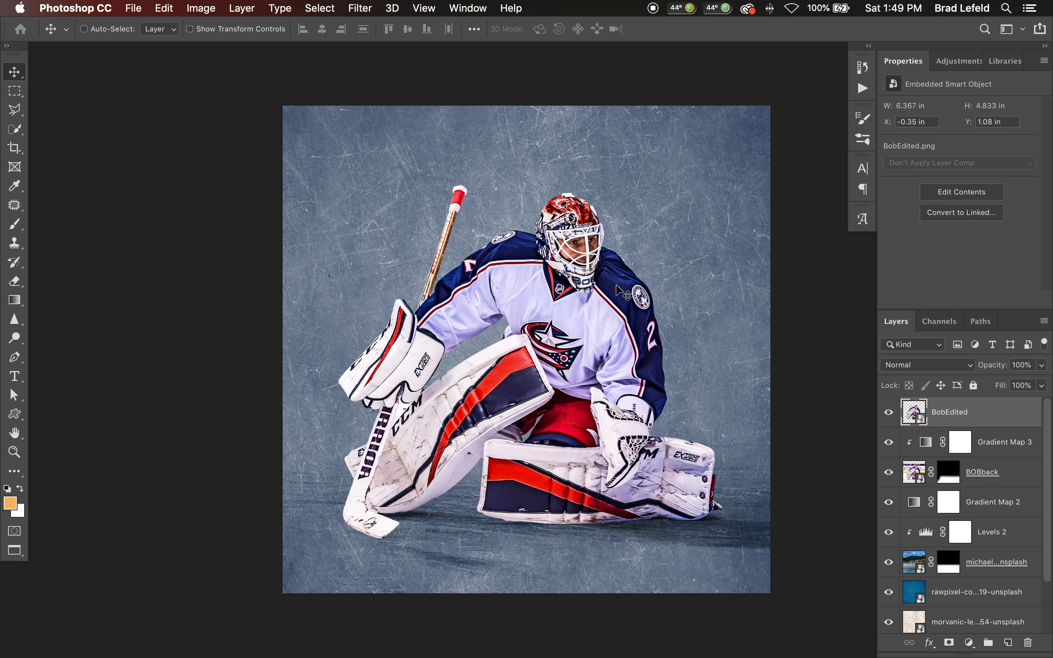
key(super+Tab)
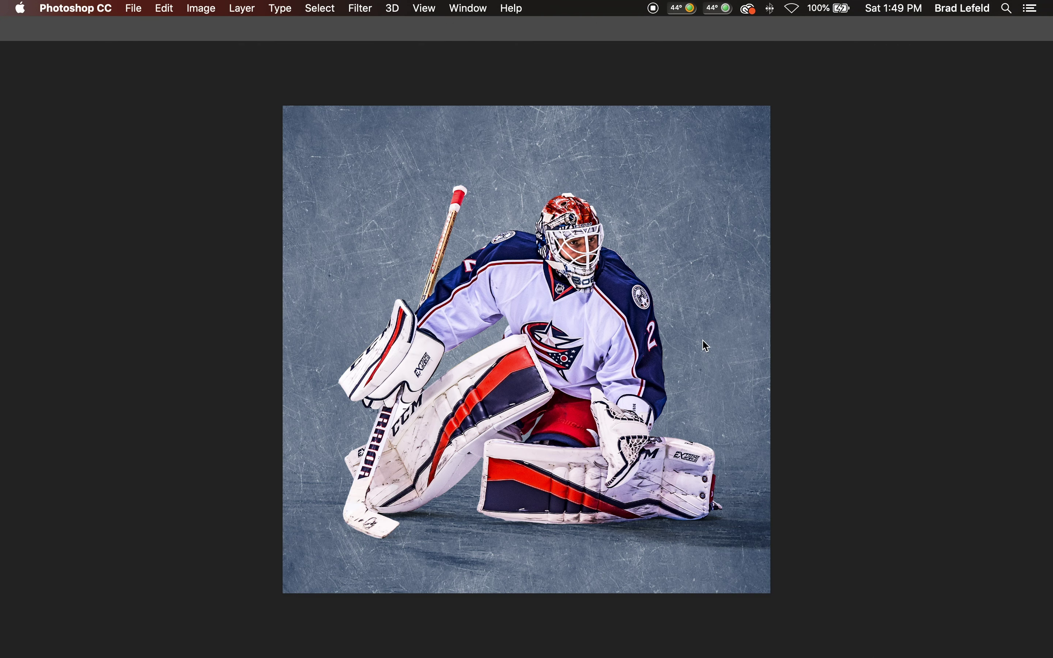
drag(760, 124, 494, 298)
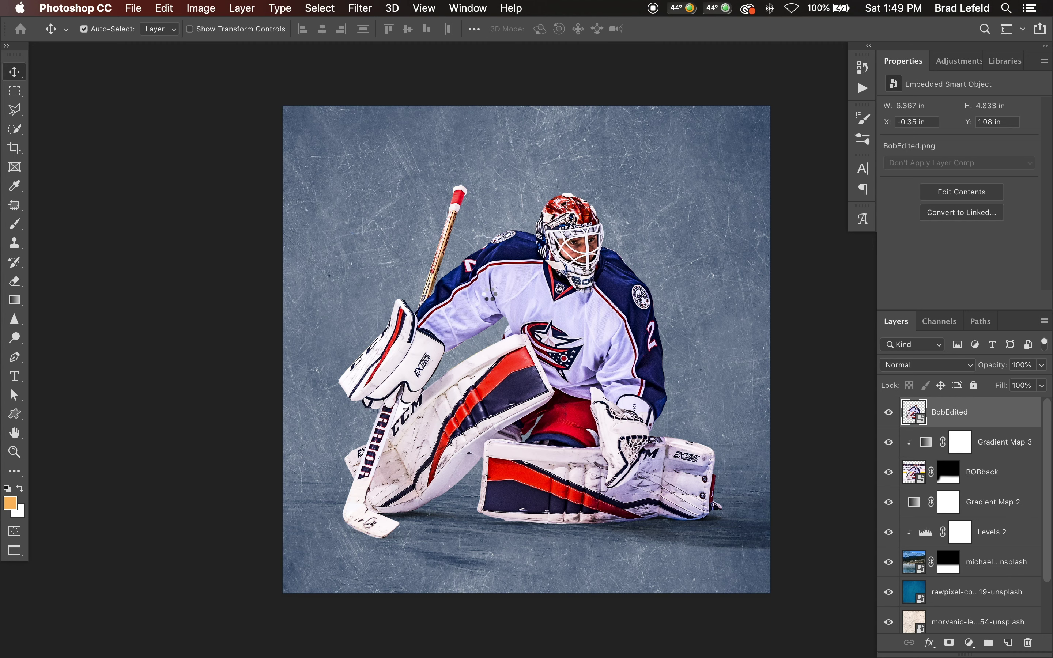
drag(774, 518, 880, 620)
key(Return)
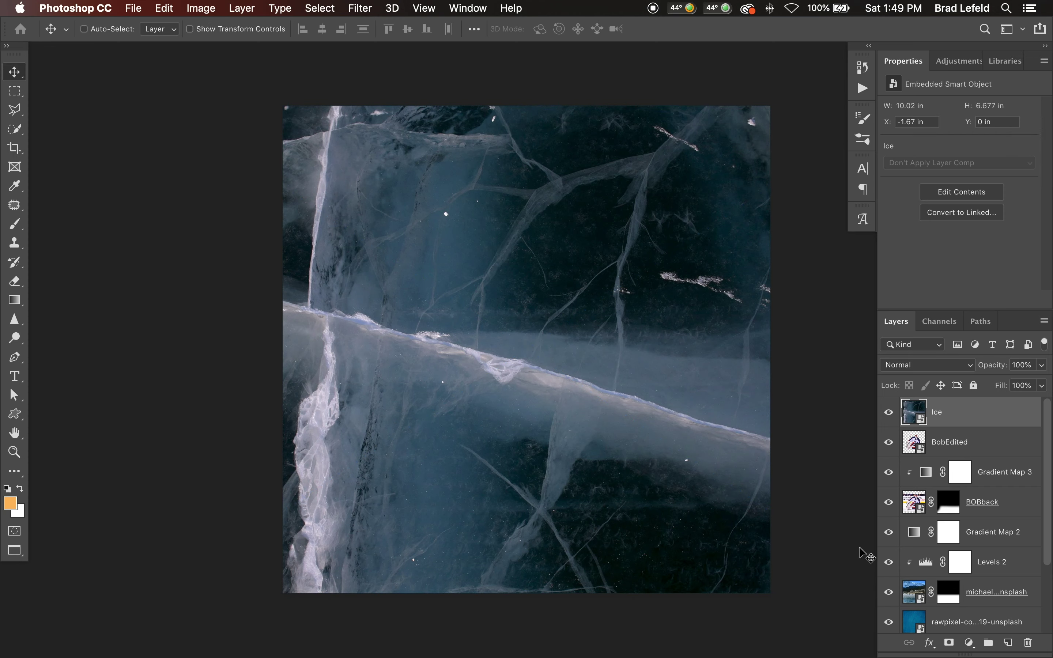
- Set the Ice layer's blend mode to Screen and add a Gradient Map adjustment clipped to it
click(941, 368)
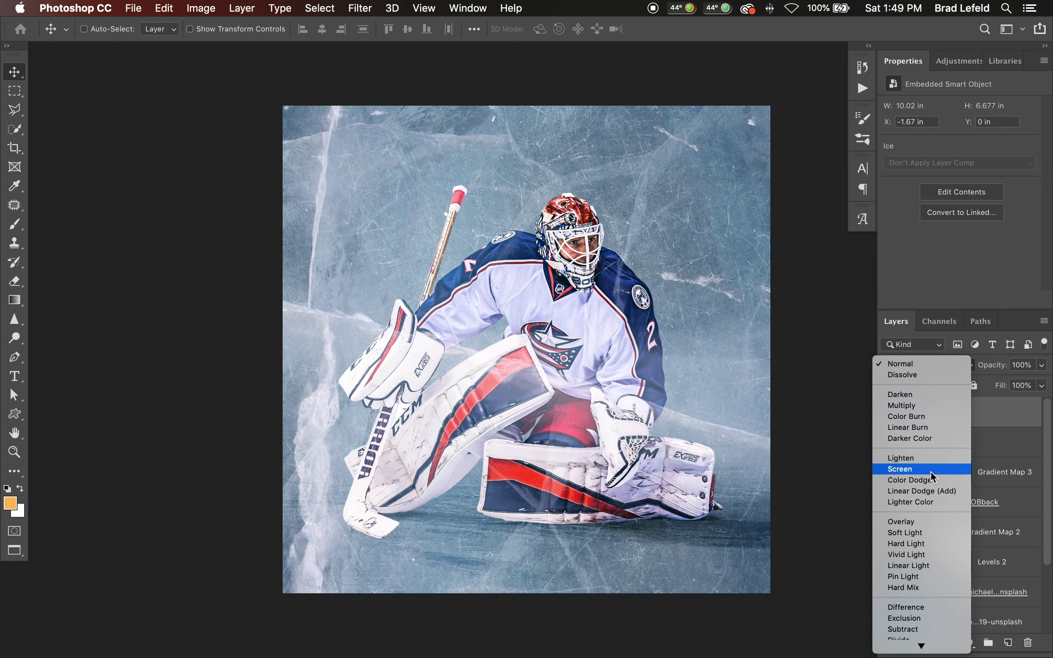
click(934, 477)
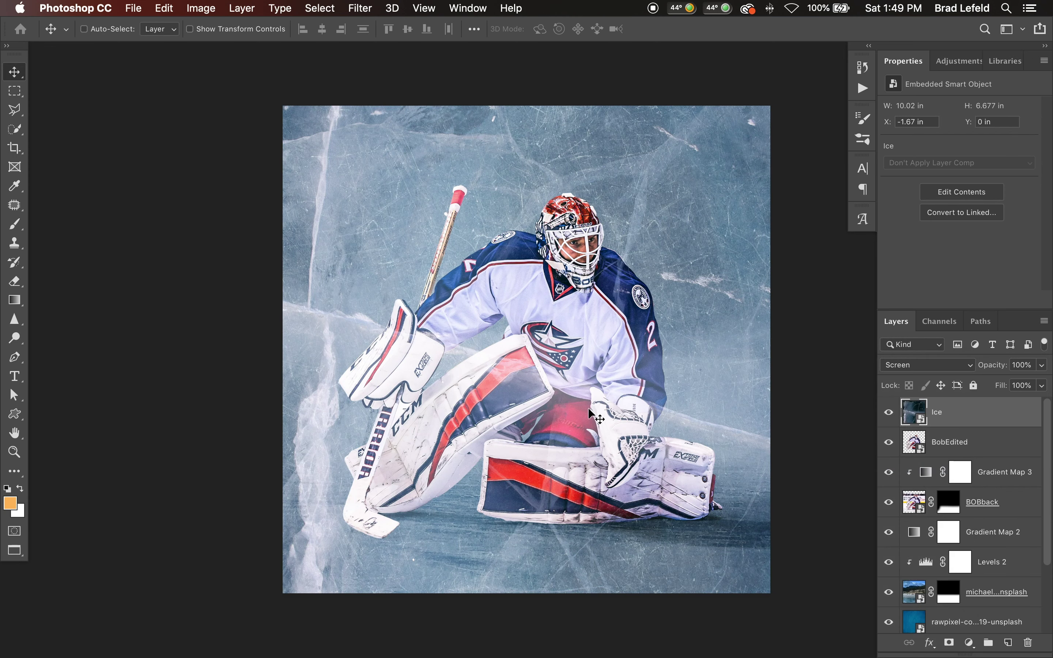
click(959, 61)
click(986, 135)
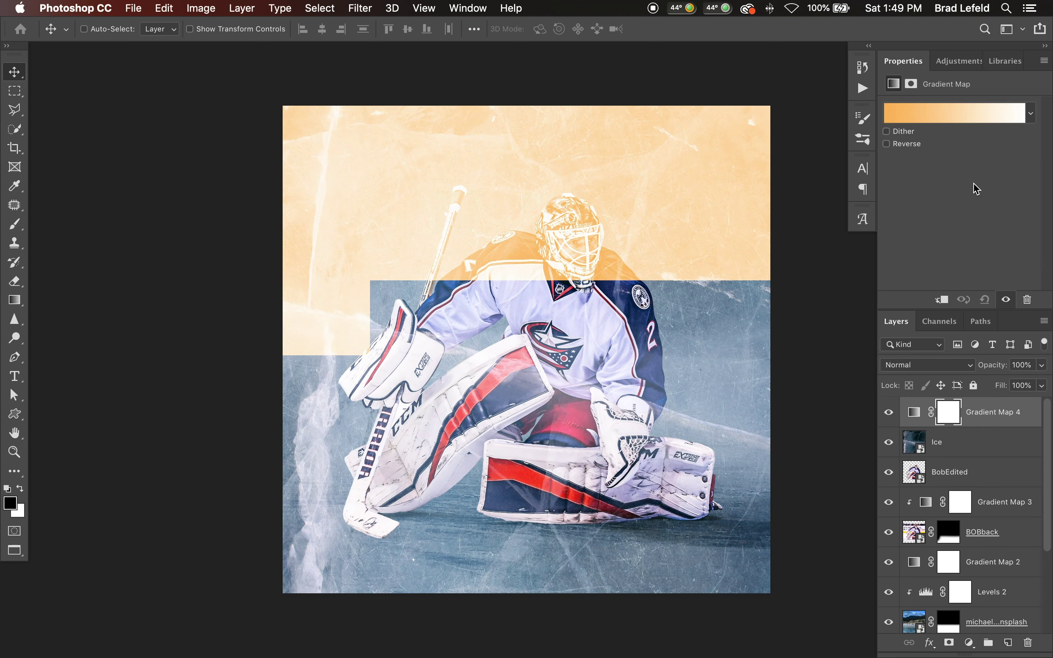
- Apply the Black, White preset to the Ice gradient map, with the midpoint at 69%, the black stop moved inward and the white stop at 76%
click(952, 114)
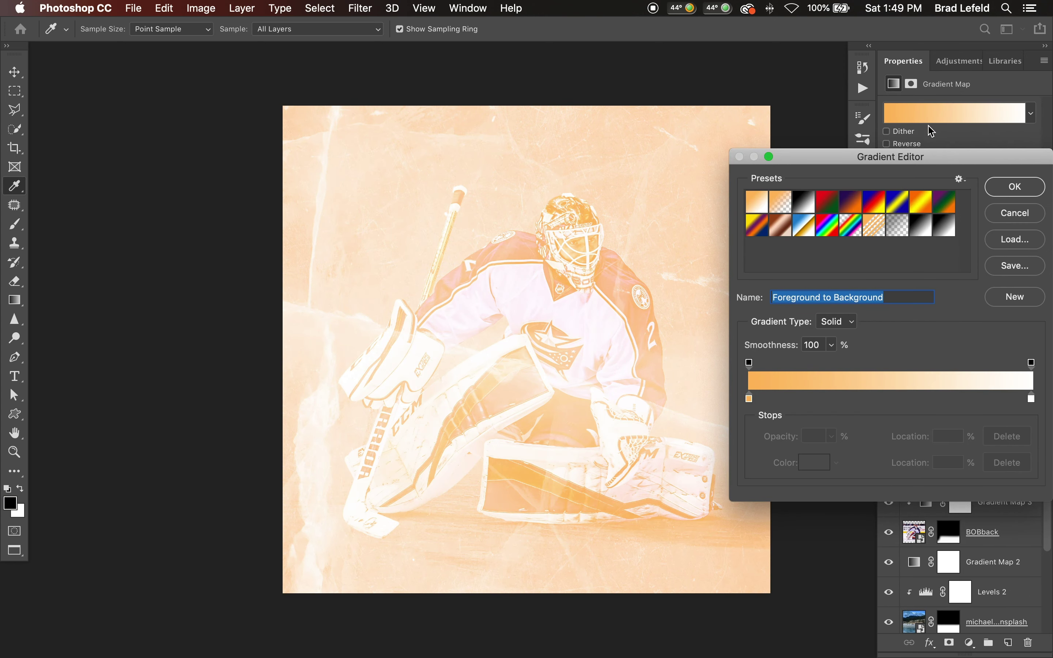
click(809, 205)
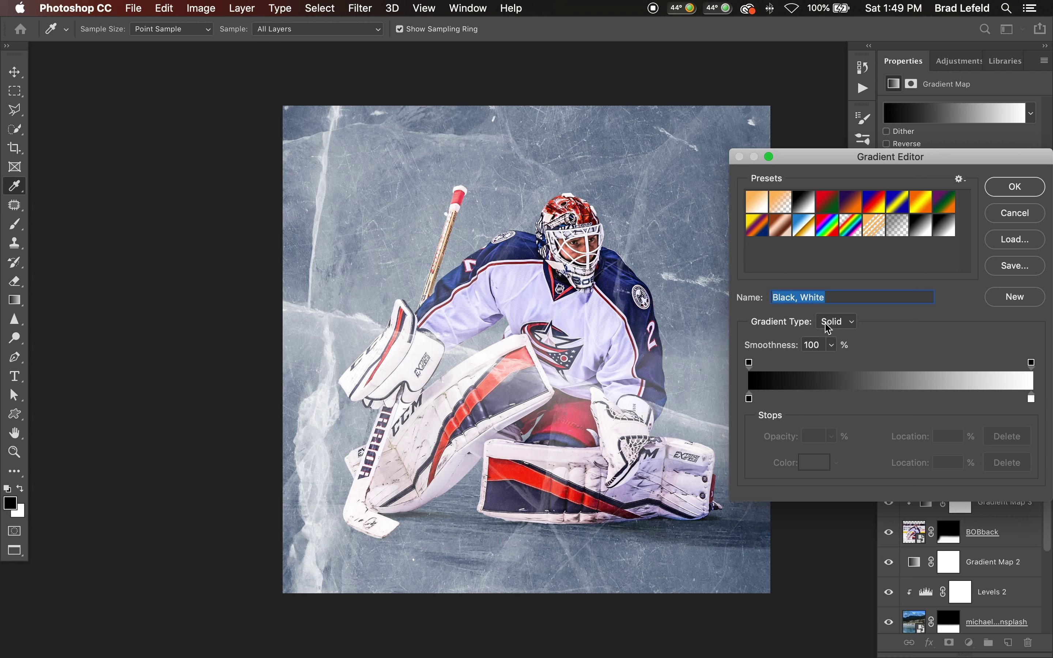
click(750, 397)
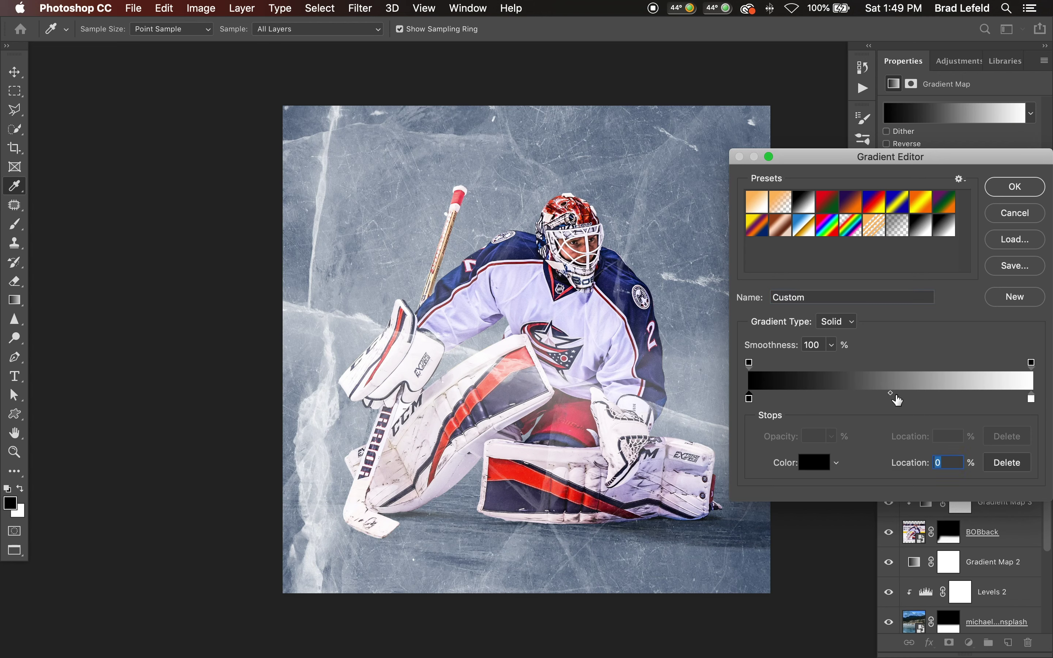
drag(892, 394, 945, 394)
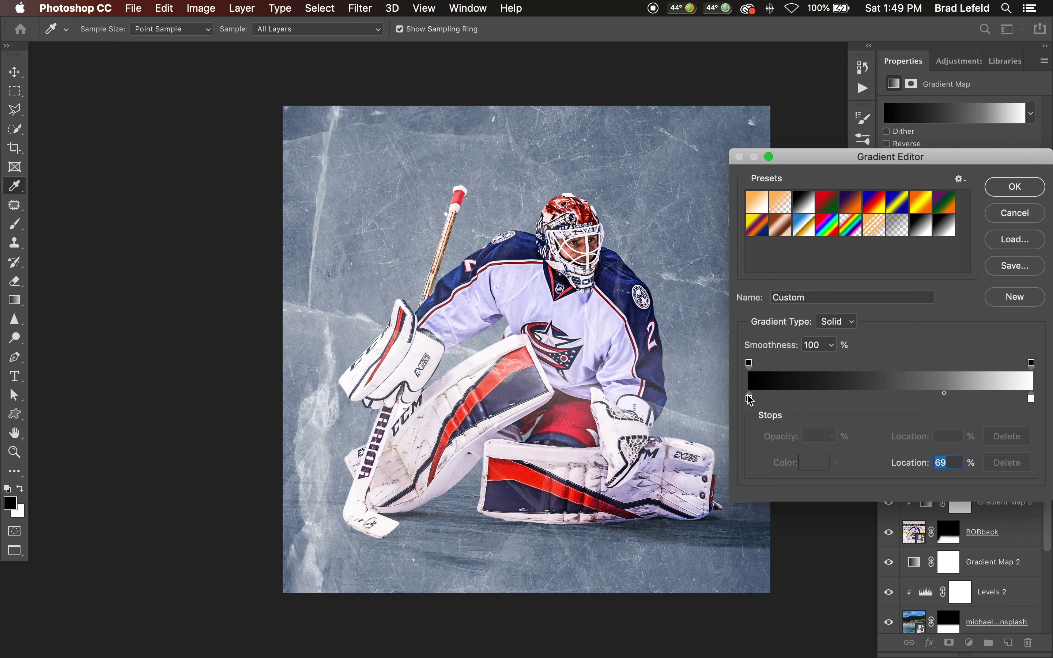
drag(751, 398, 792, 400)
drag(1031, 408, 964, 396)
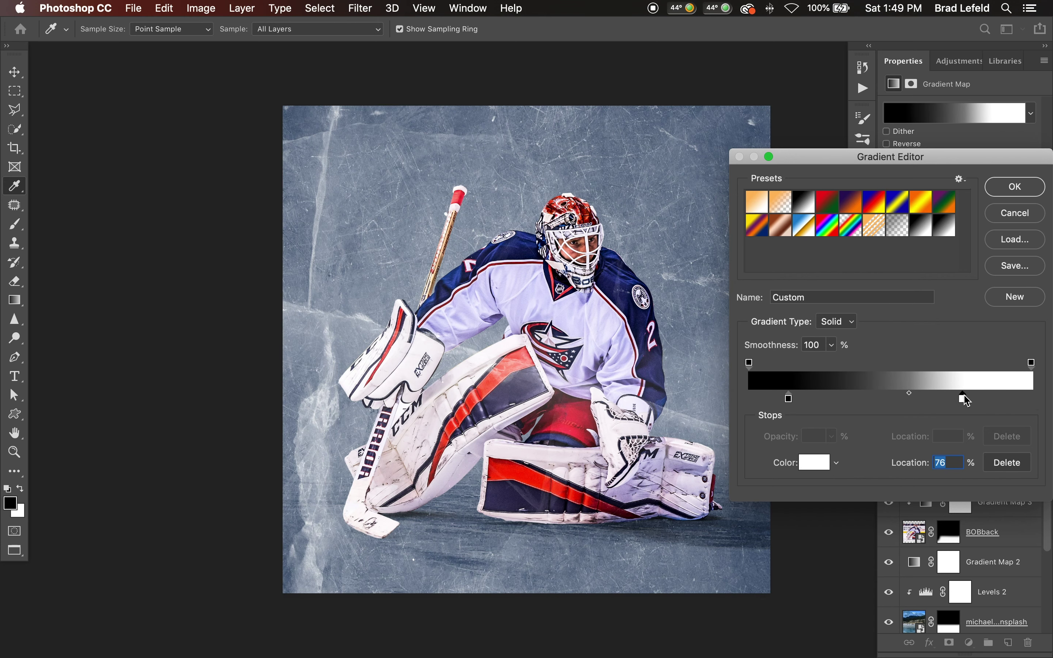
click(1035, 186)
- Set the Ice layer's blend mode to Normal and move its gradient map's black stop further inward to deepen the dark areas
click(971, 442)
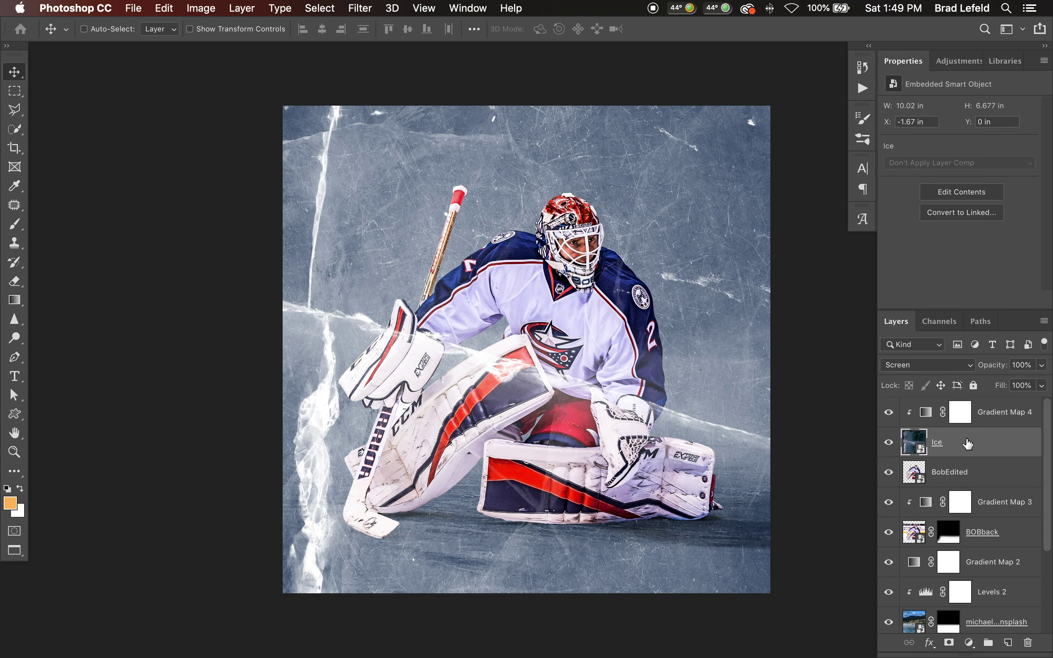
key(shift+alt+n)
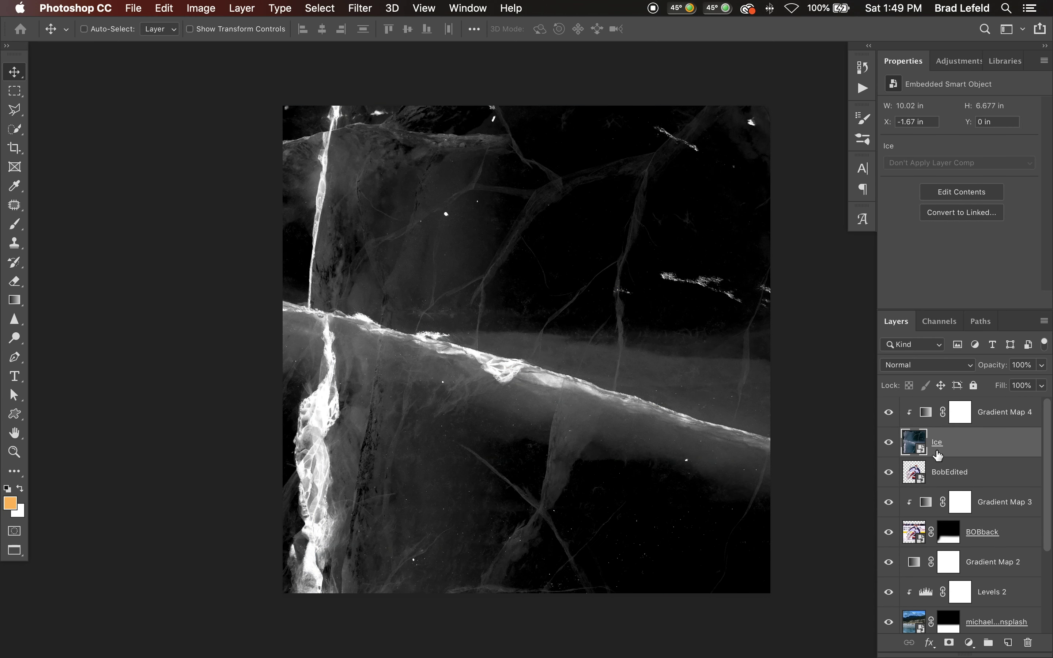
click(925, 413)
click(932, 114)
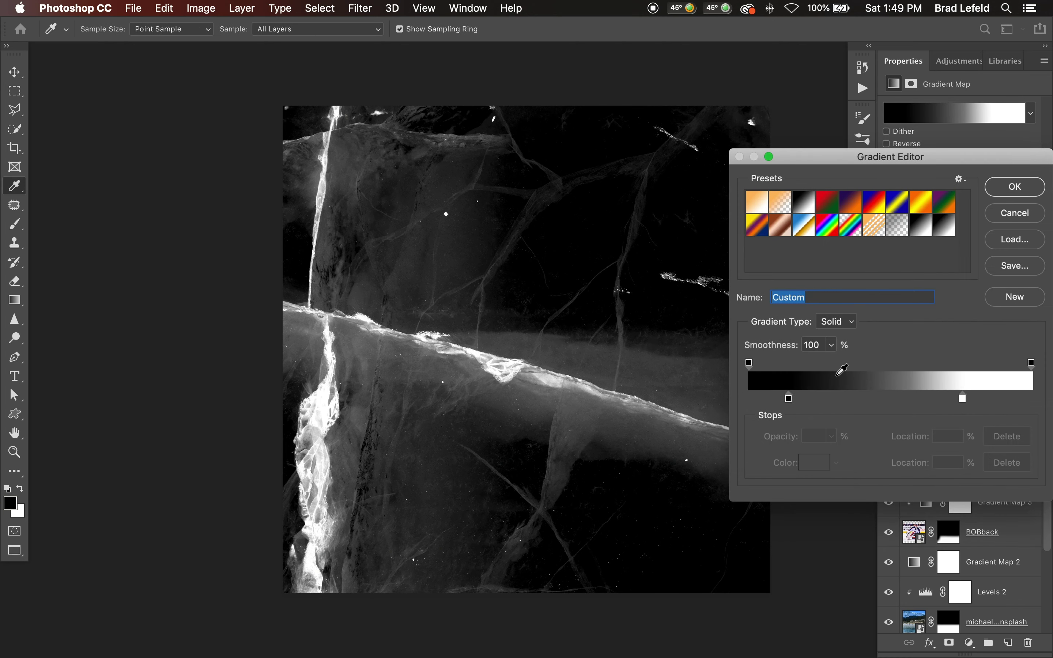
drag(791, 400, 817, 399)
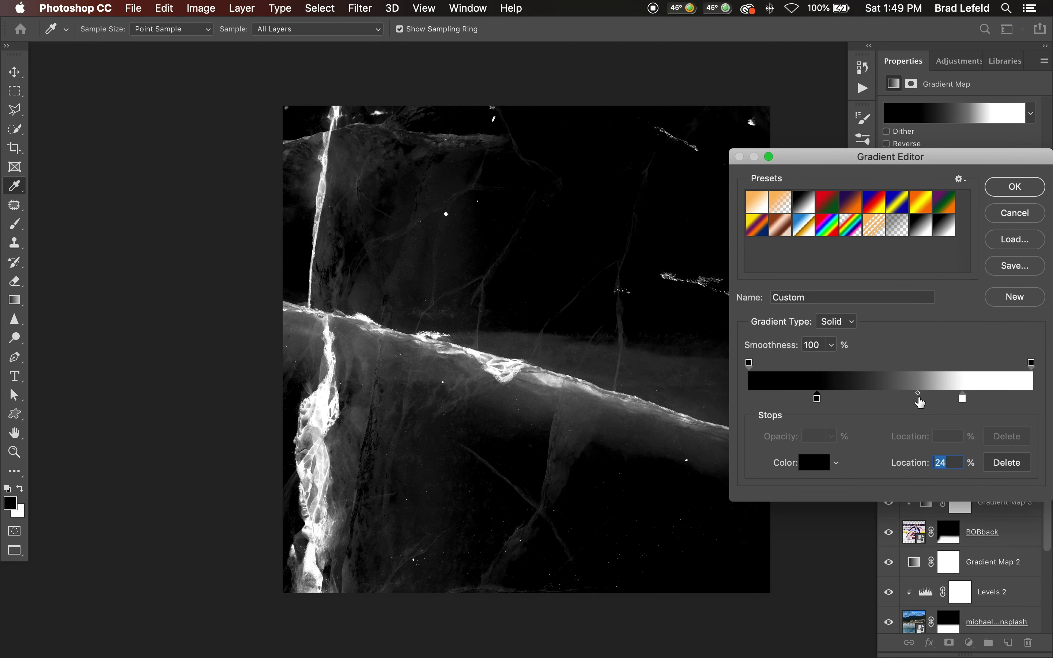
drag(919, 397, 972, 402)
drag(818, 400, 835, 402)
key(Return)
key(v)
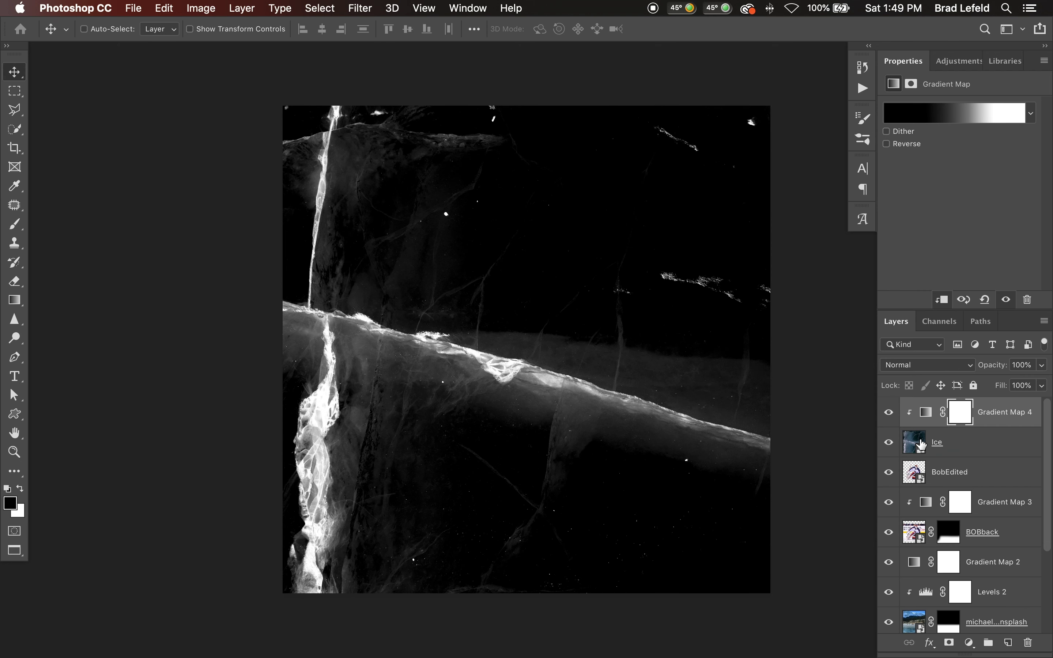
- Move the white stop of the Ice layer's gradient map to 86%
click(942, 115)
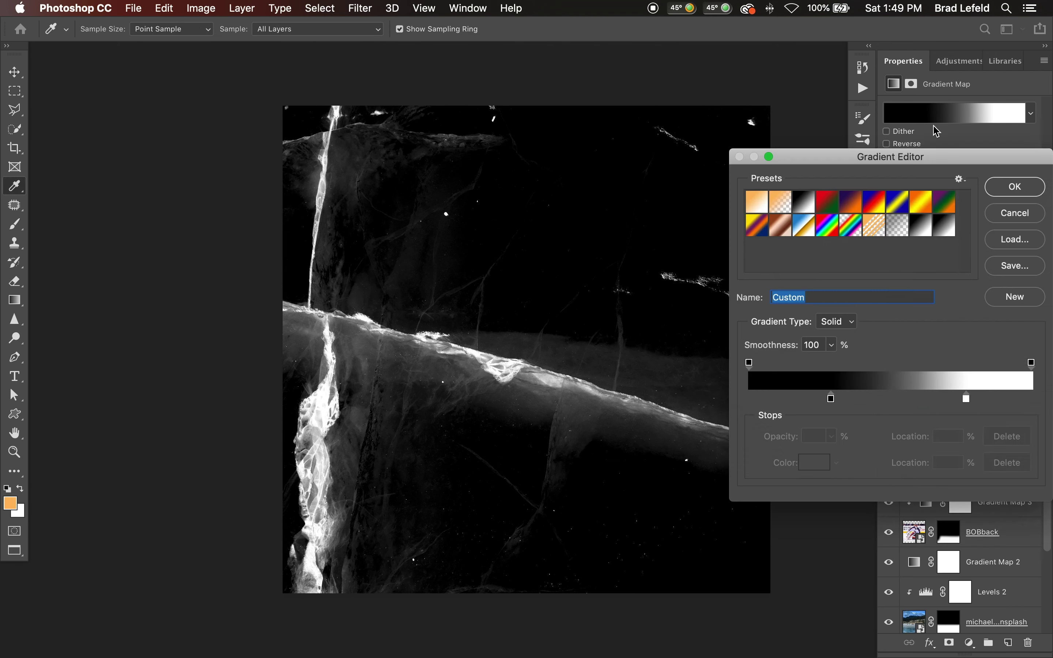
drag(968, 399, 995, 400)
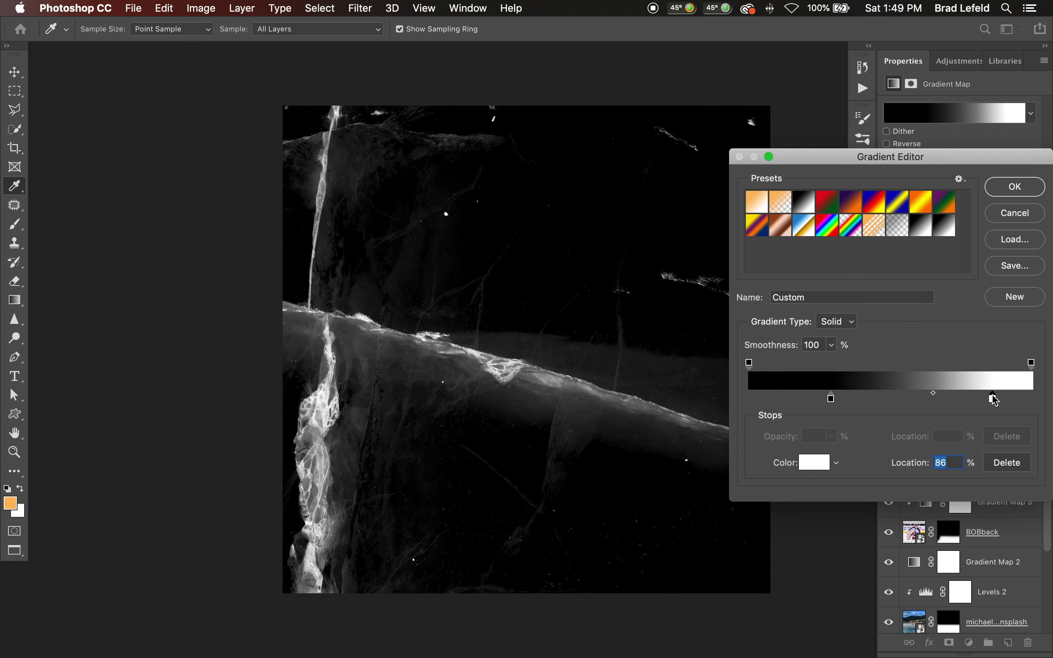
key(Return)
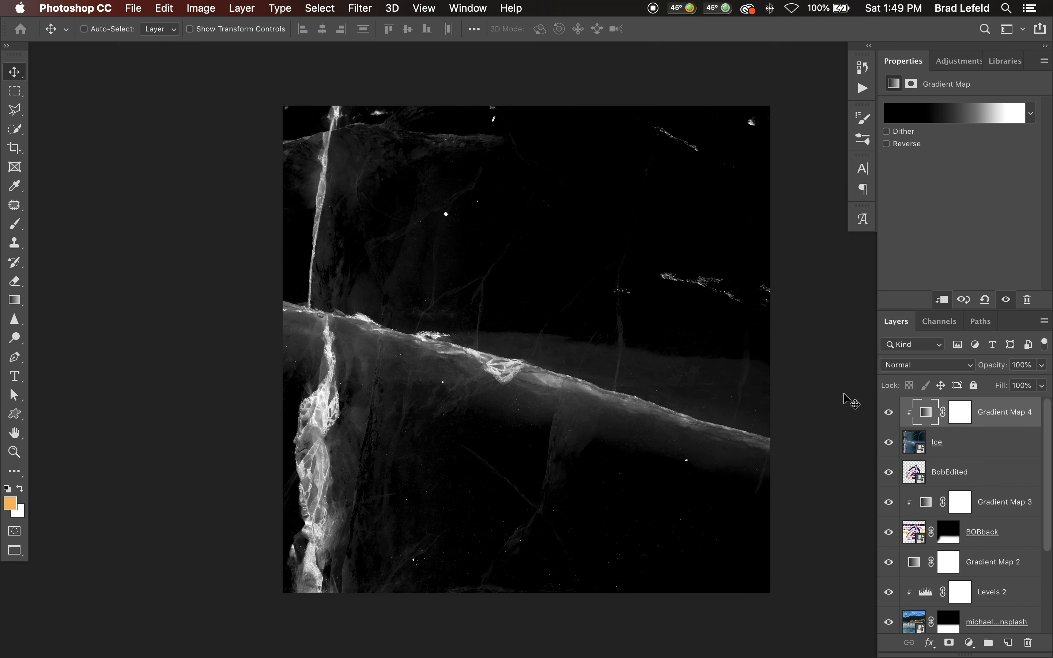
- Set the Ice layer's blend mode to Screen and move it horizontally to X -0.55 in, so its vertical crack crosses the goalie's stick
click(951, 453)
key(shift+alt+s)
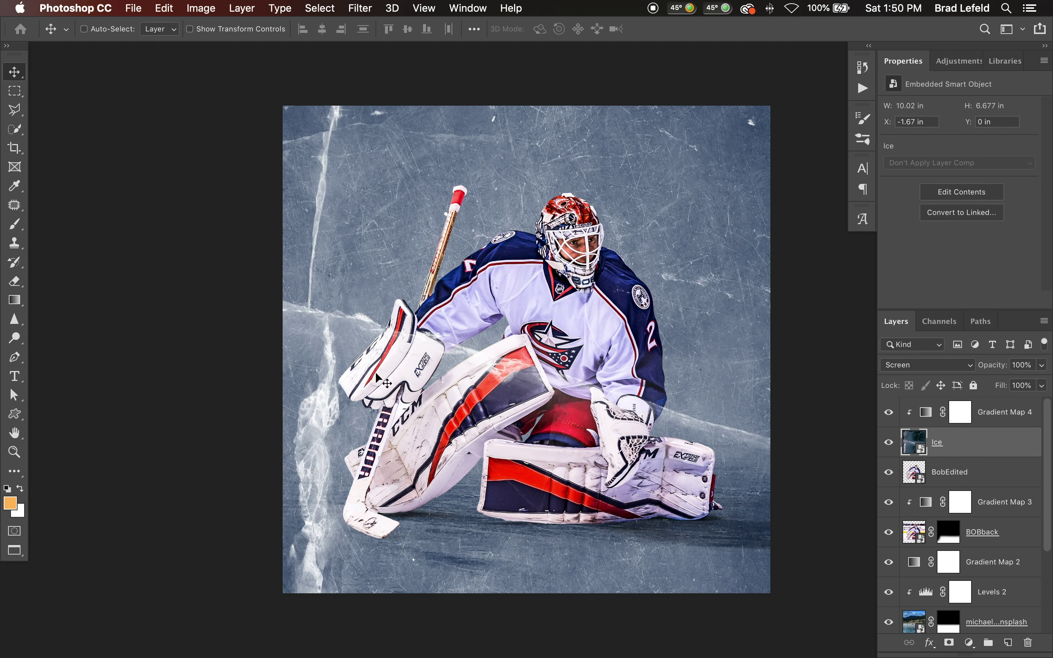
drag(289, 366, 371, 375)
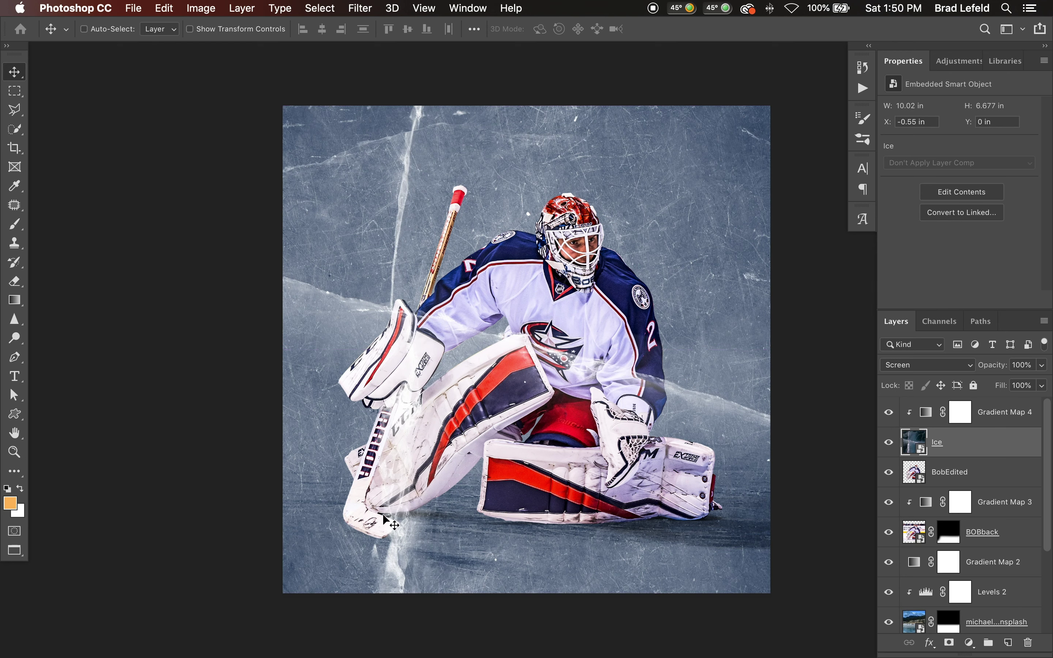
- Try to convert the original Ice layer and its Gradient Map 4 adjustment into one smart object
shift+click(994, 416)
right_click(994, 416)
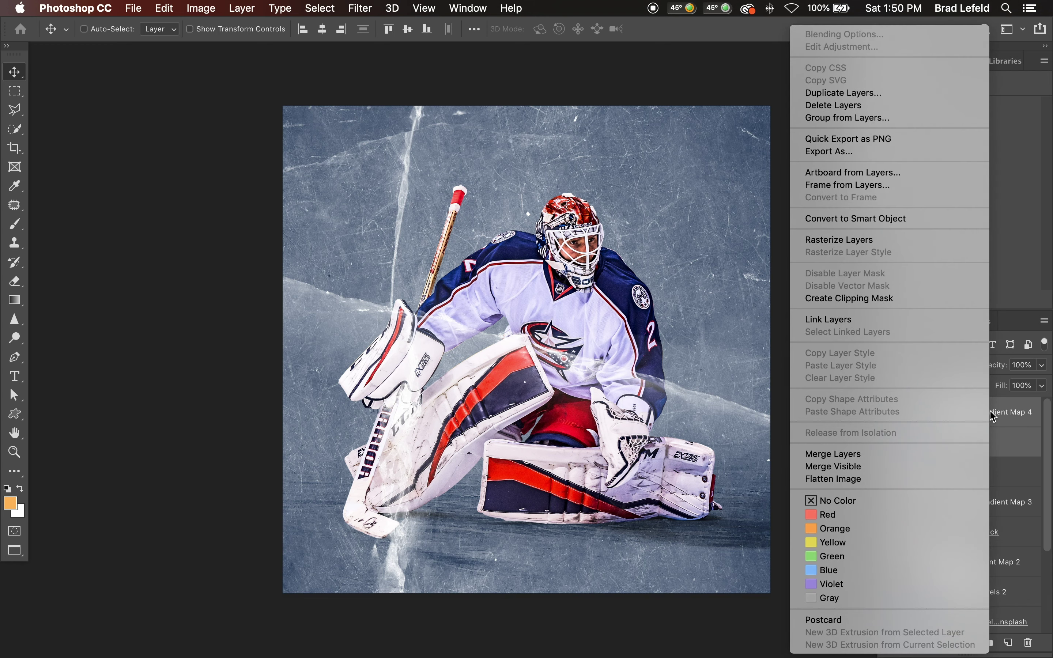
click(918, 221)
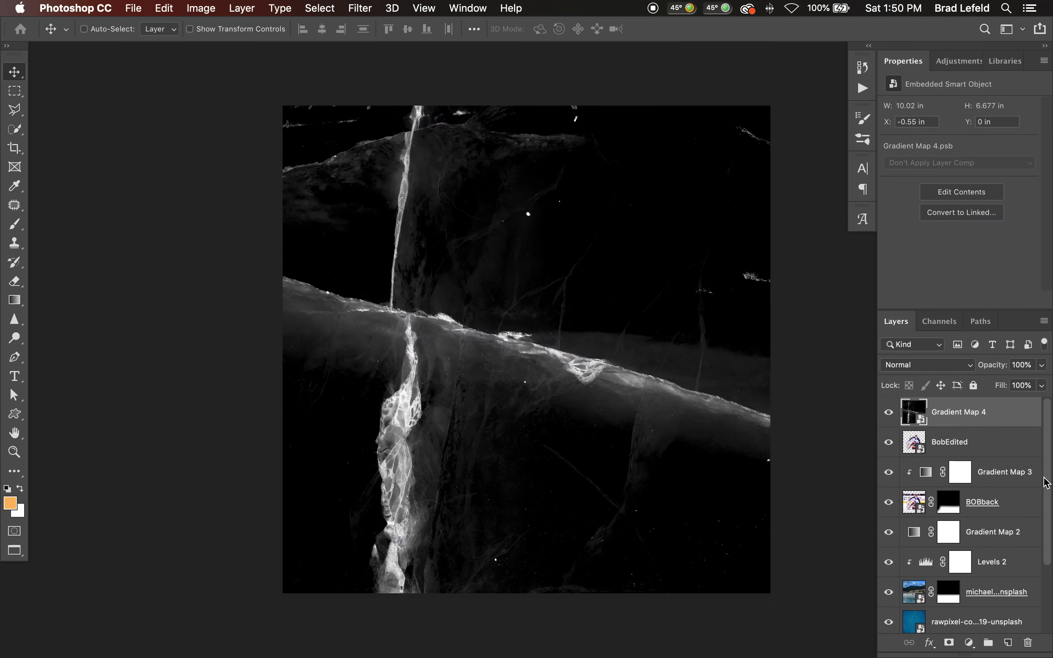
key(super+z)
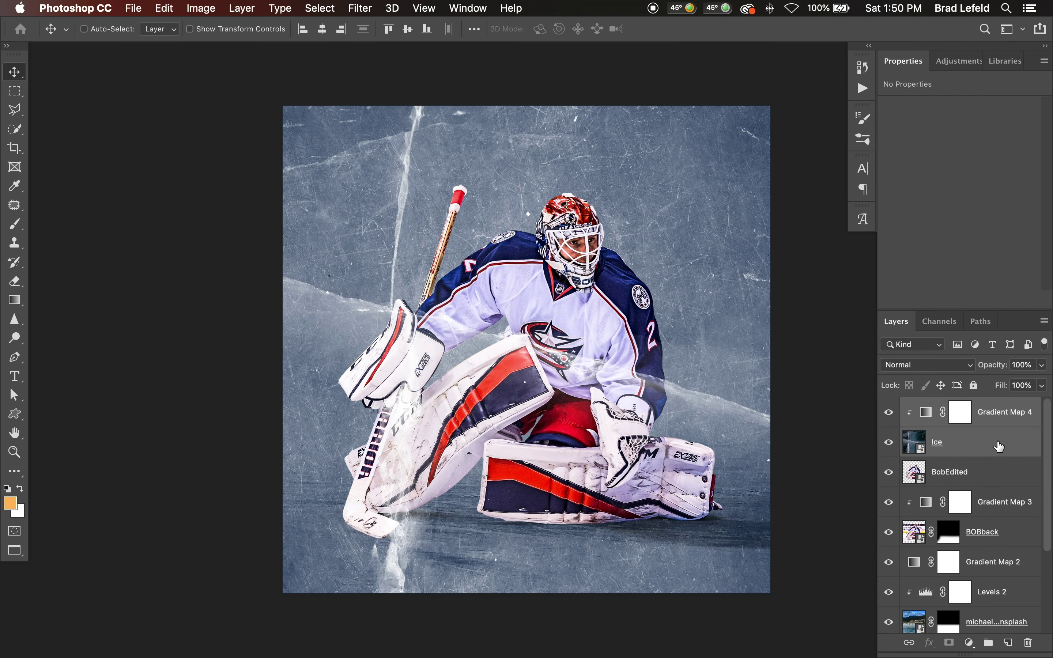
- Duplicate the Ice layer with its gradient map, convert the copies into one smart object, and hide the two originals
key(super+j)
right_click(989, 444)
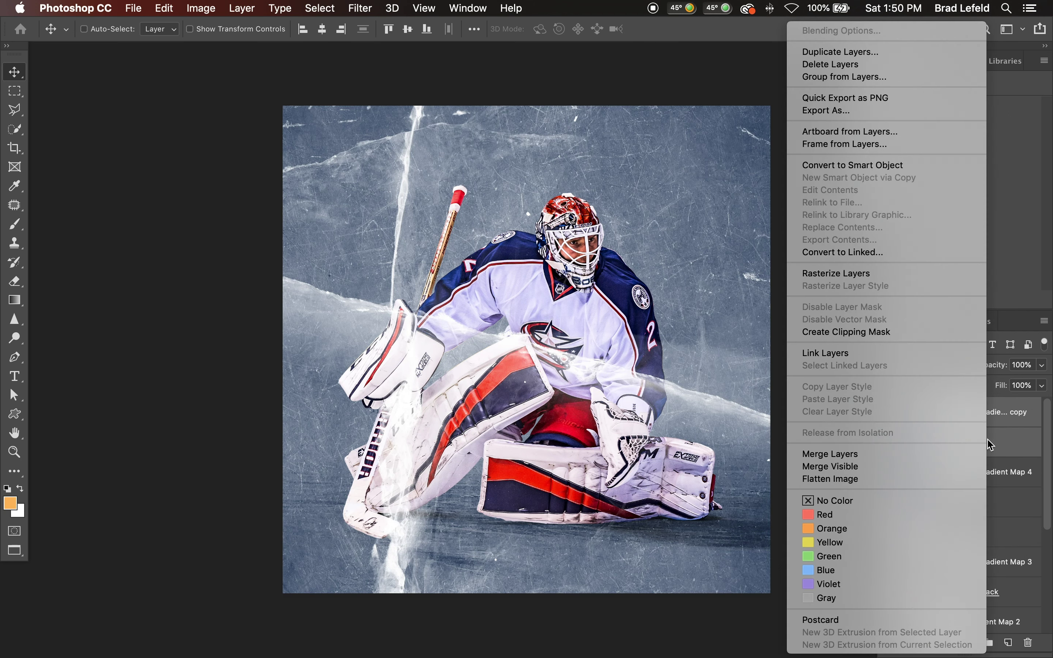
click(922, 165)
click(896, 477)
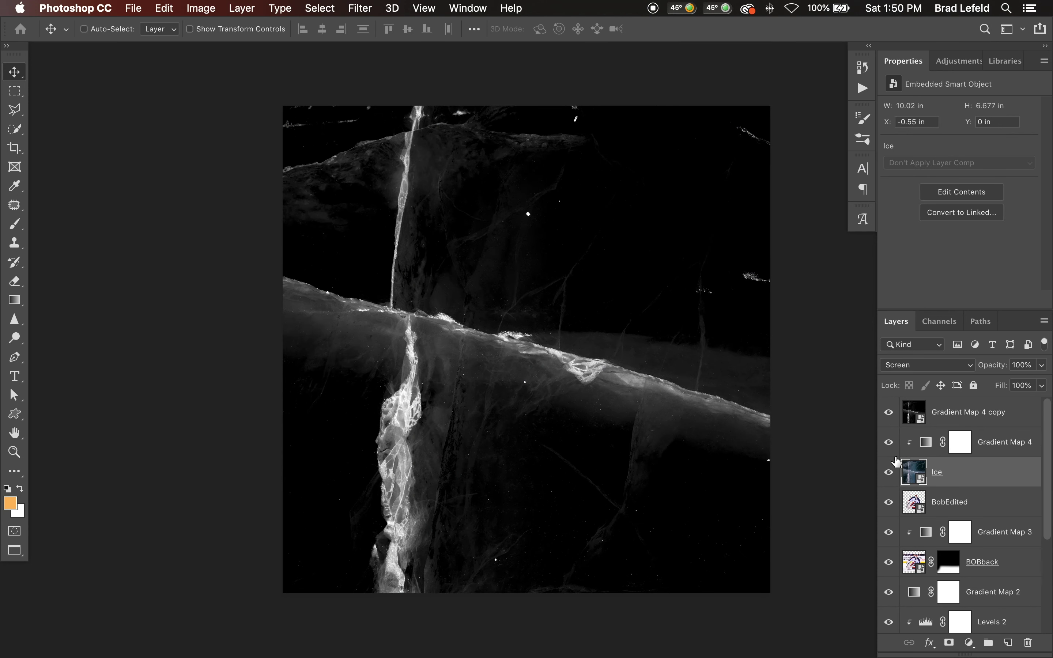
drag(888, 477, 889, 442)
- Open the contents of the Gradient Map 4 copy smart object and return to the goalie composite
click(964, 418)
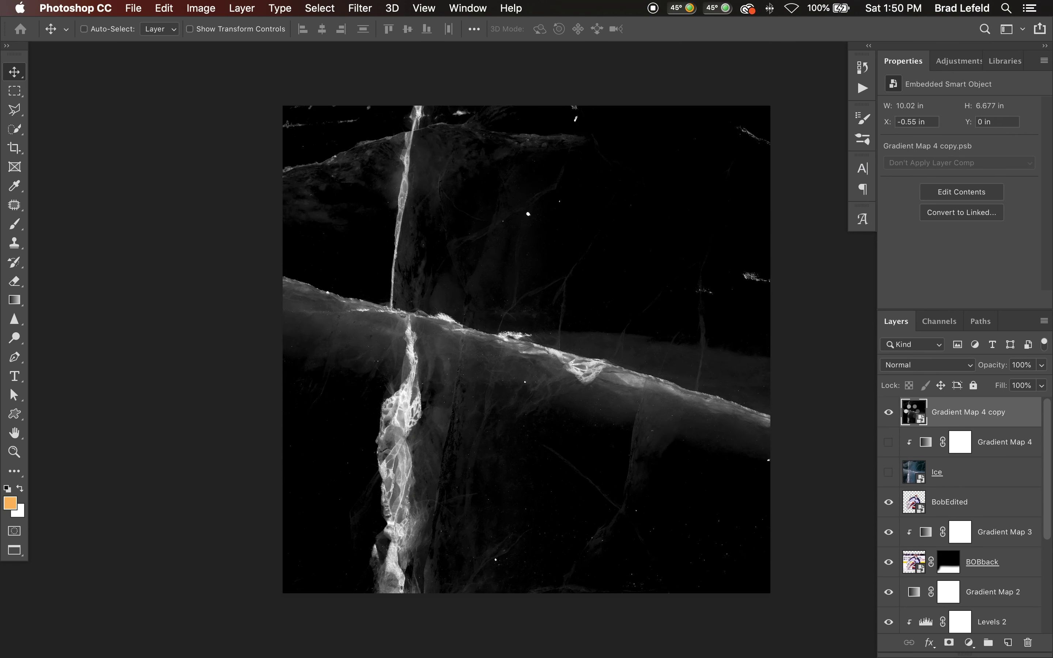
double_click(912, 414)
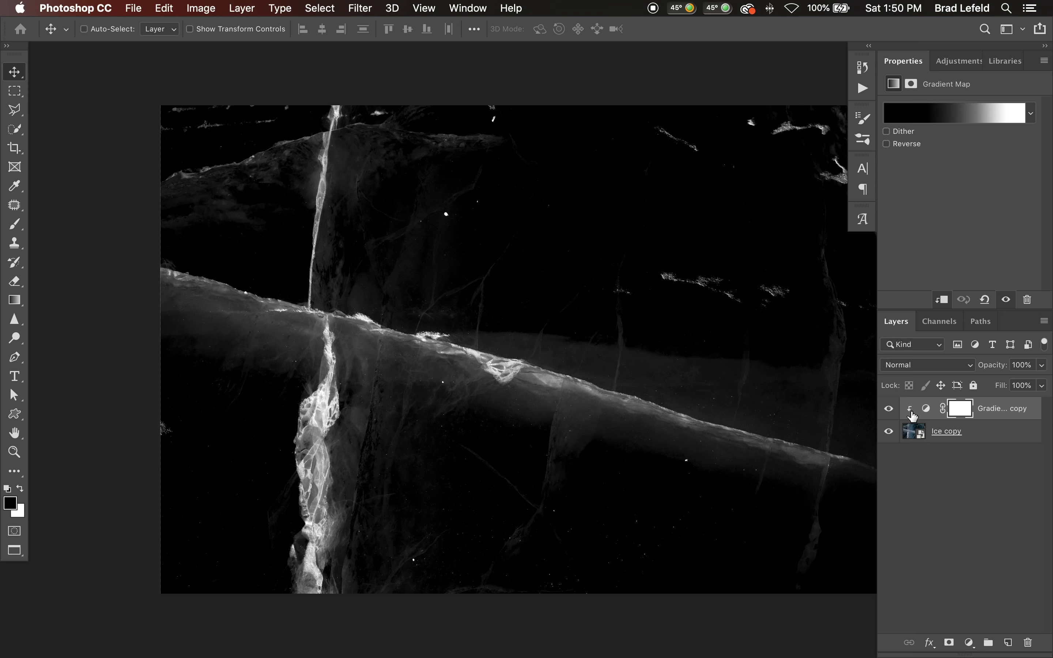
key(super+w)
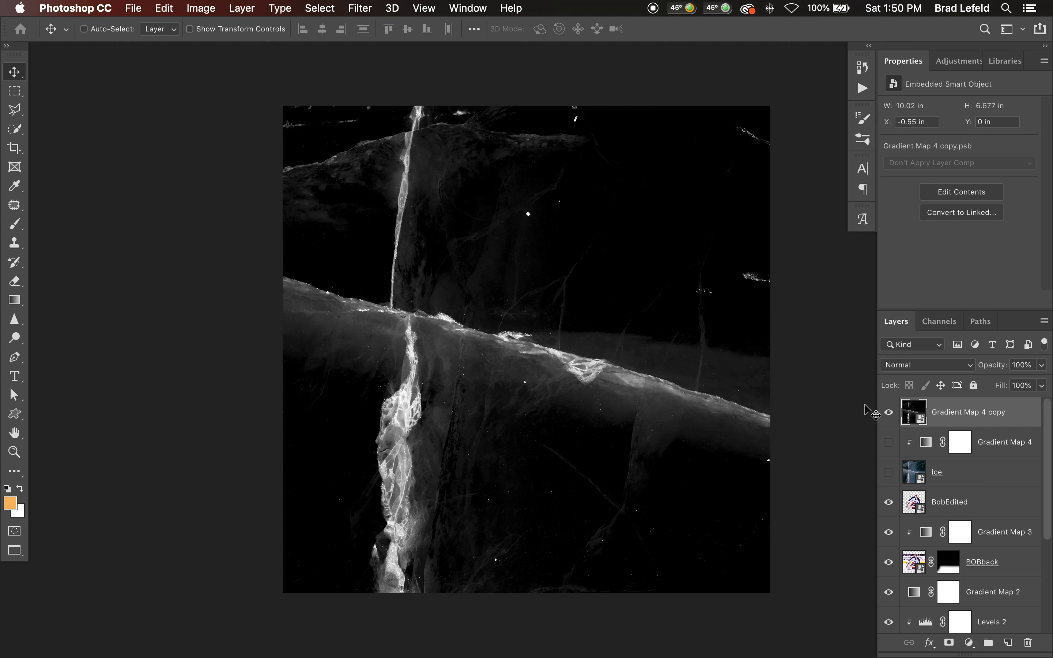
- Save the composite as IceDisplace.psd in the 19-06 DISPLACEMENT MAPS folder, with Maximize Compatibility on
key(super+shift+s)
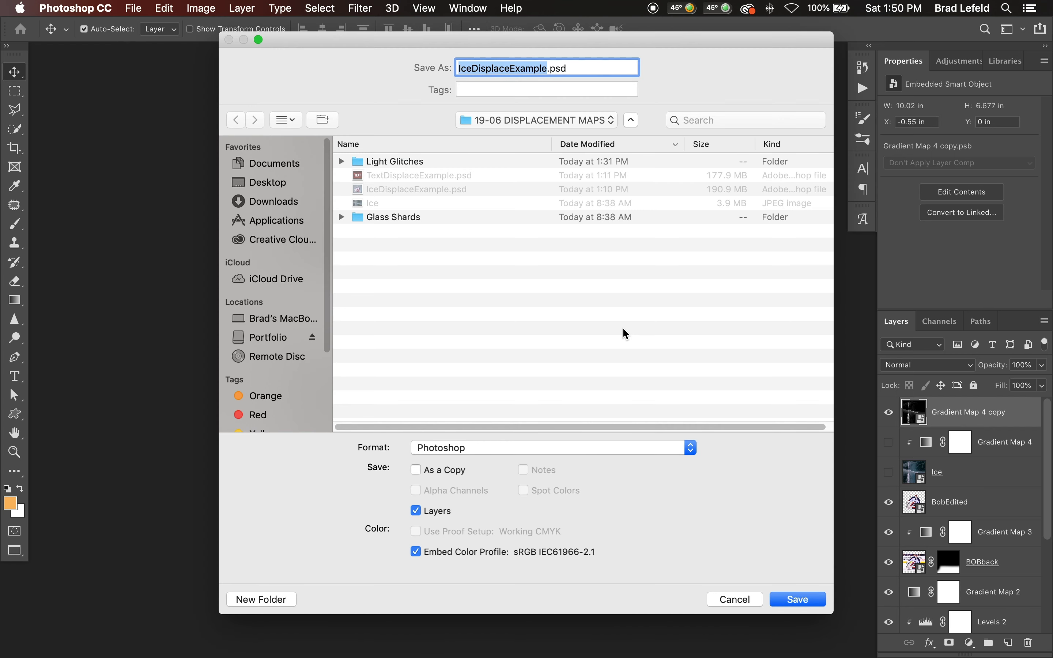
text(IceDi)
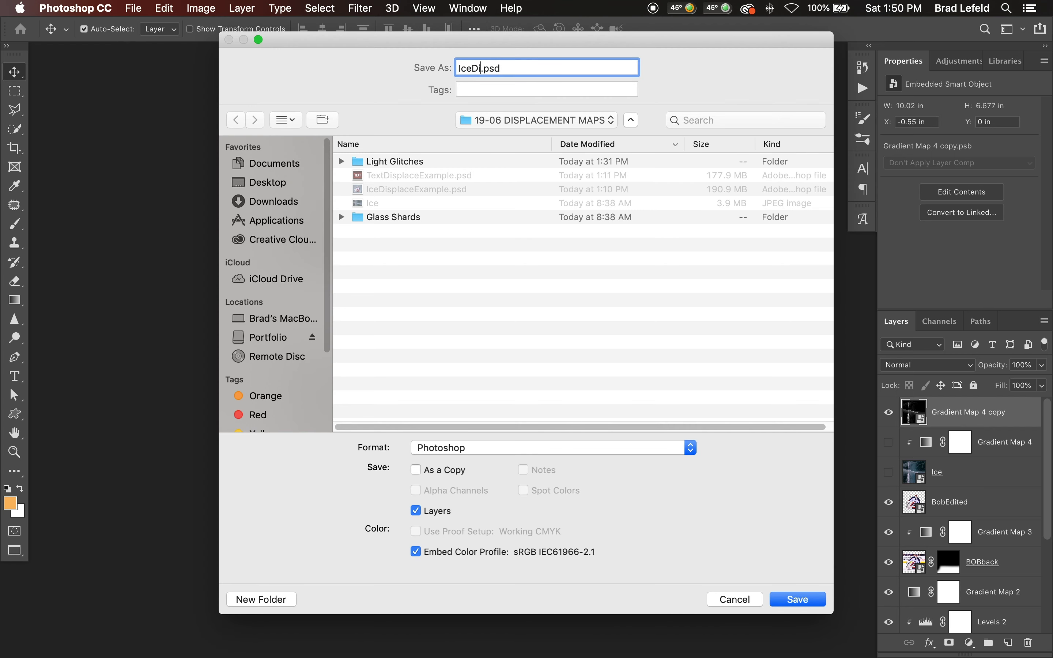
text(splace)
click(788, 599)
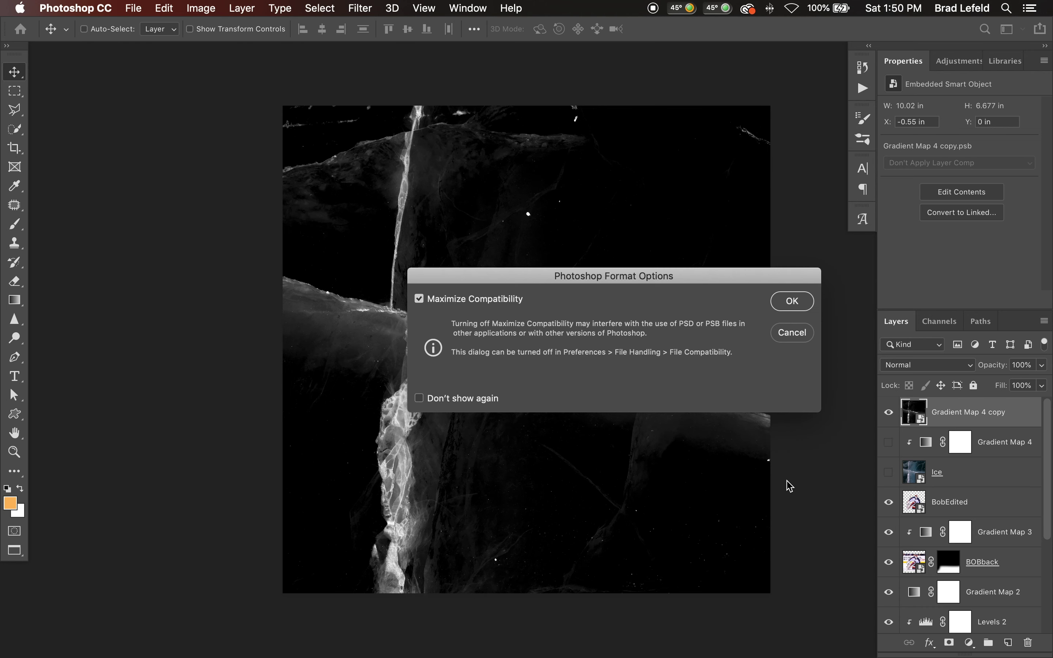
click(795, 301)
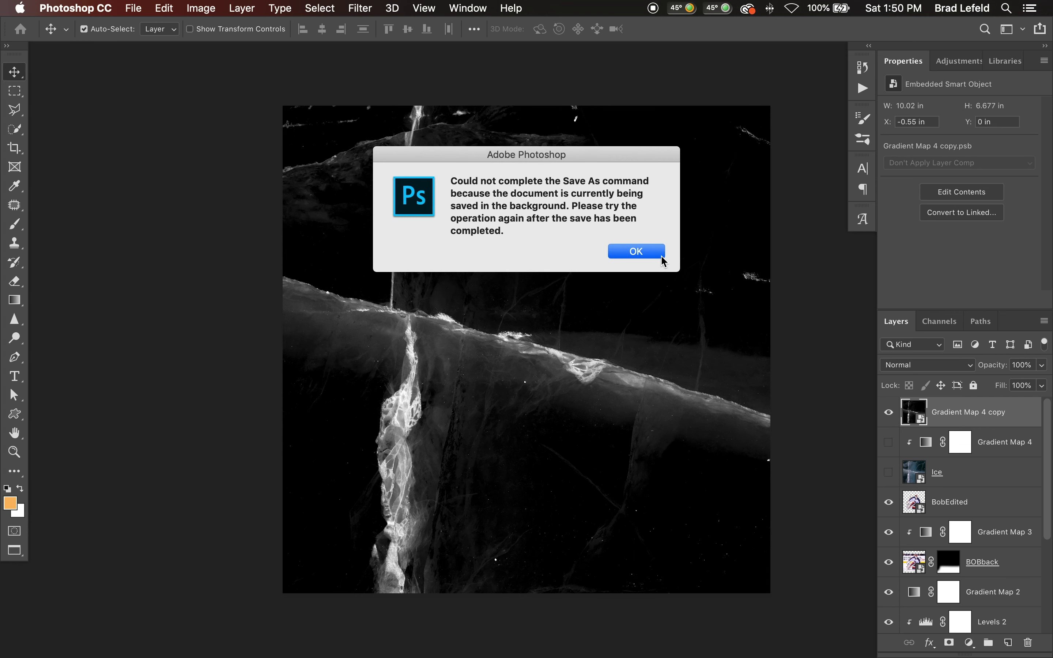
click(652, 255)
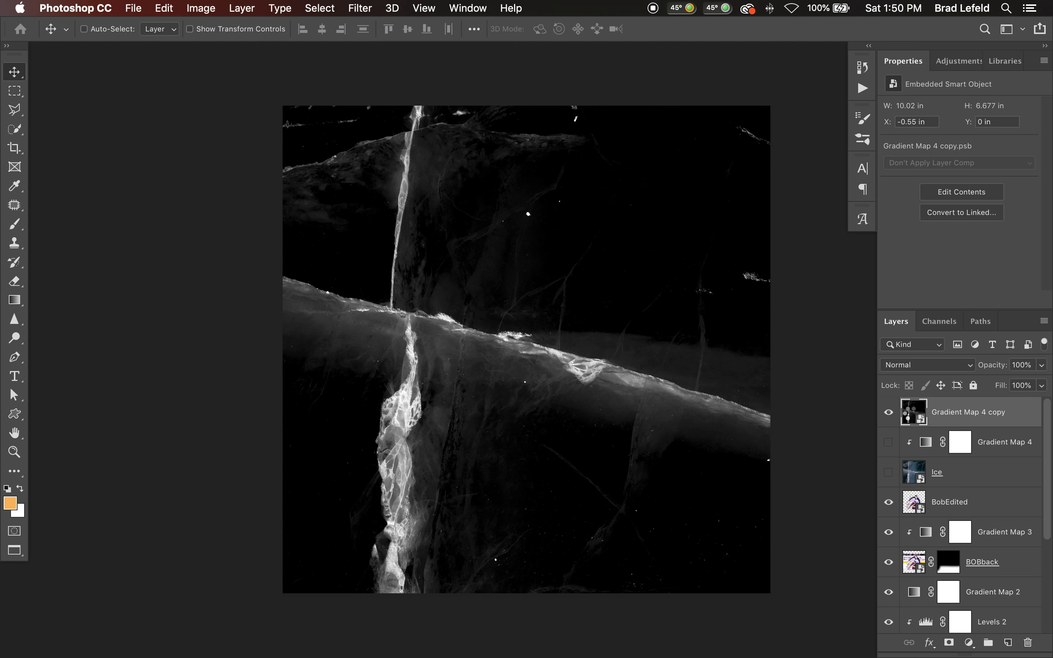
- Save the ice smart object's contents as icedisplace2.psd in Photoshop format on the Desktop, and return to the composite
key(super+shift+s)
text(ice)
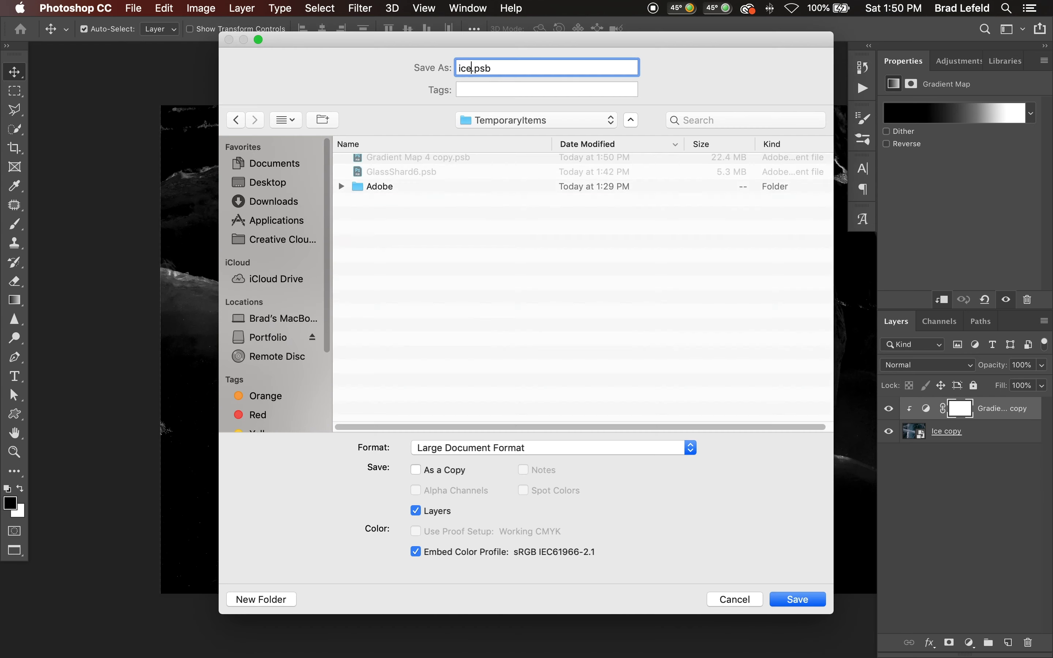
text(dispalce2)
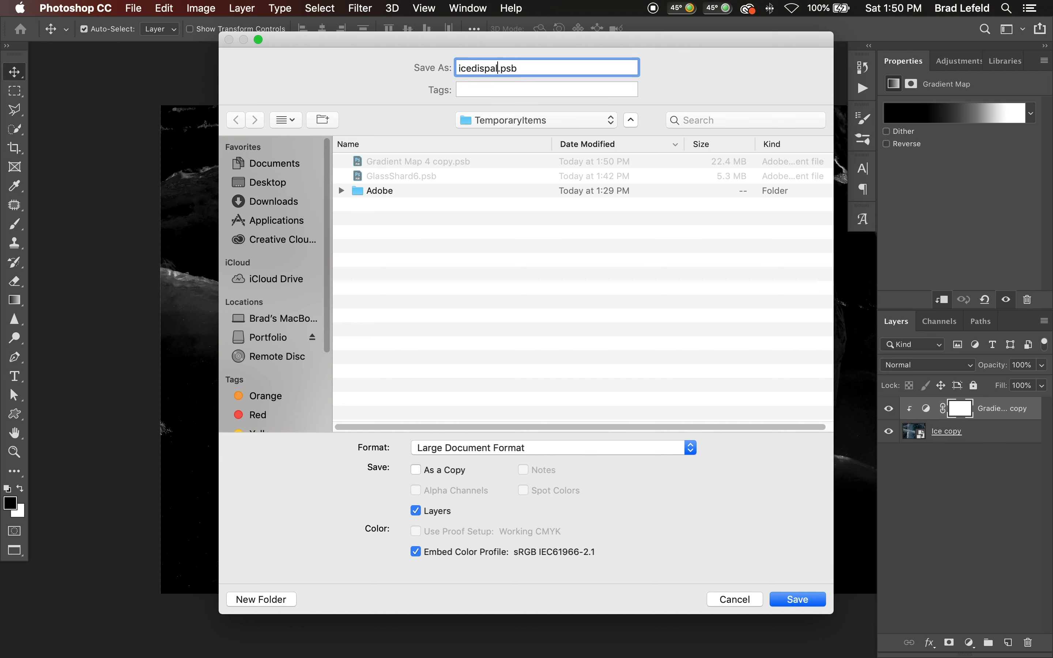
key(BackSpace)
key(BackSpace)
text(lace)
click(482, 449)
click(442, 434)
click(266, 183)
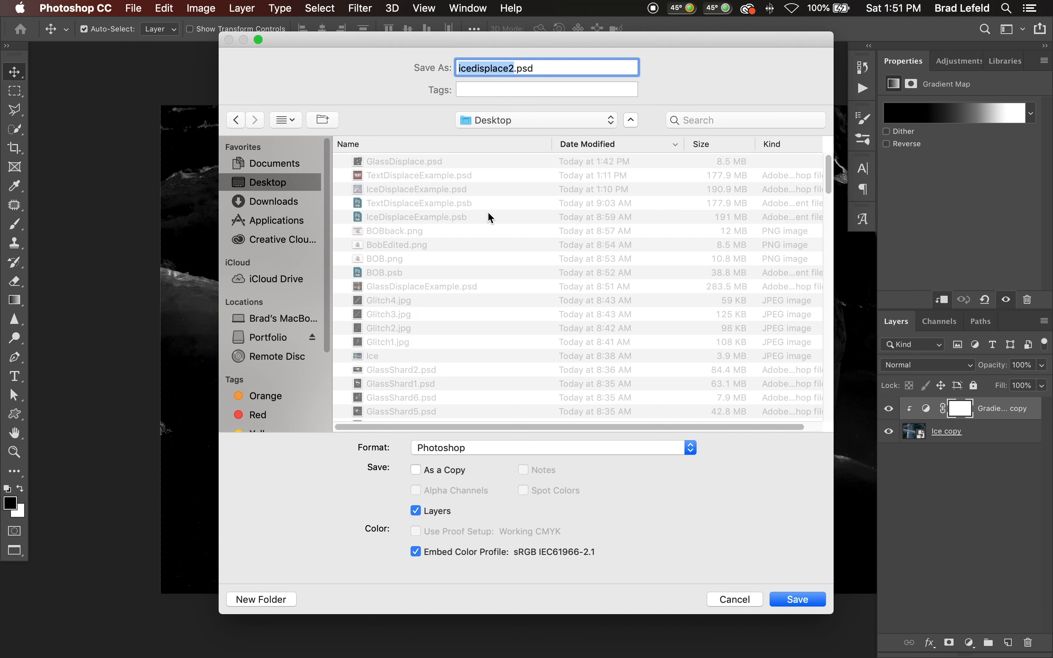
key(Return)
key(Return)
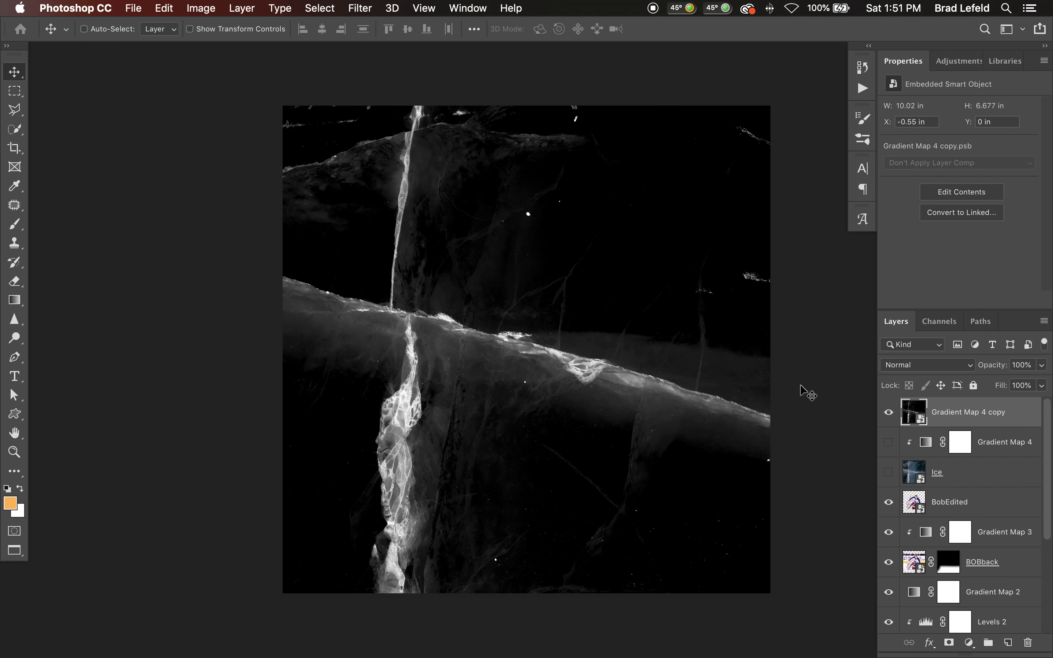
- Set the Gradient Map 4 copy layer's blend mode to Screen, keeping the layer visible
click(888, 414)
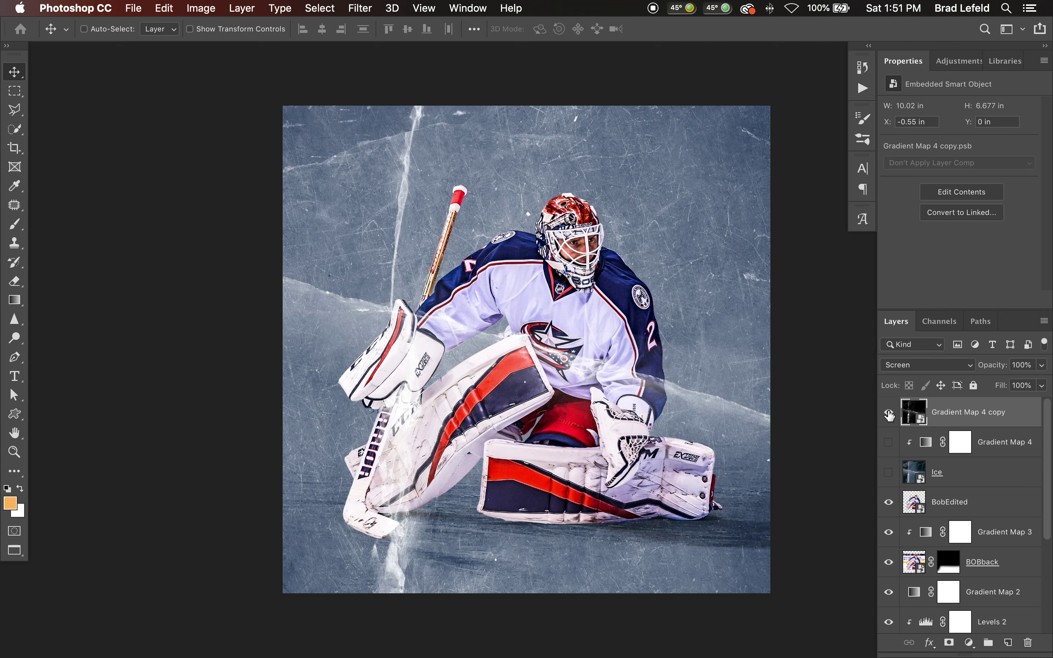
- Apply a Displace filter to the BobEdited layer at 25 horizontal and vertical scale, Stretch To Fit, Repeat Edge Pixels, using IceDisplace.psd
click(956, 504)
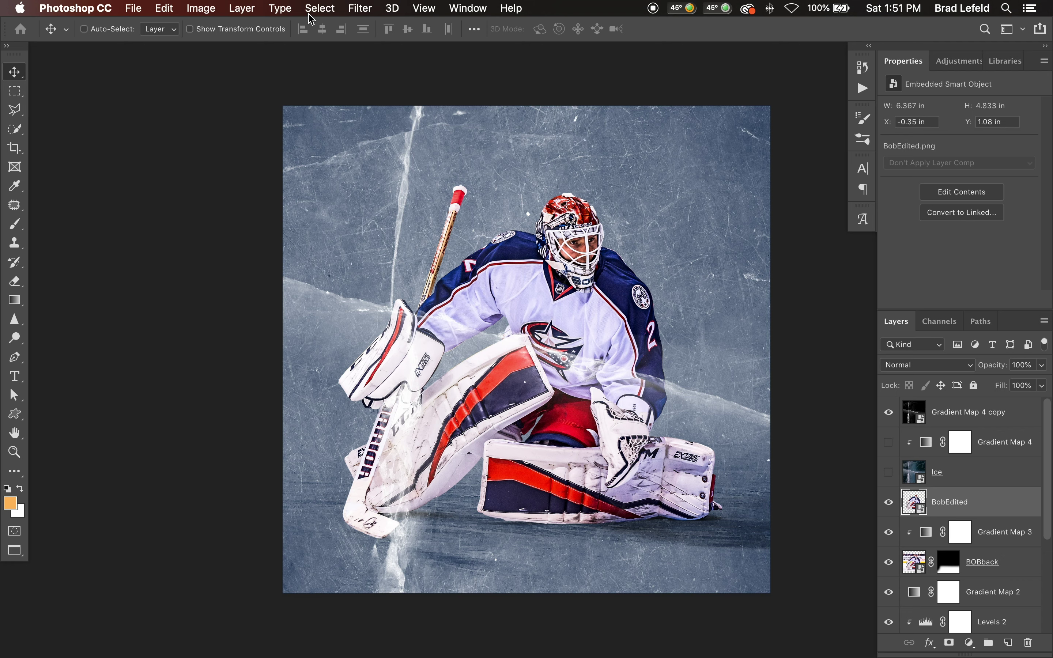
click(363, 9)
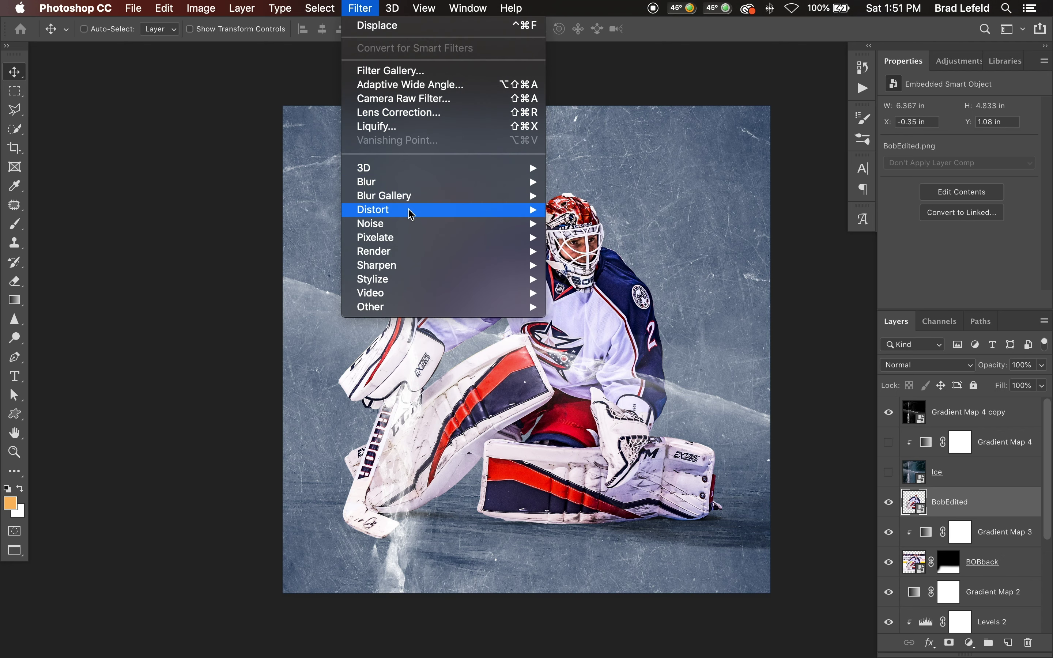
mouse_move(409, 210)
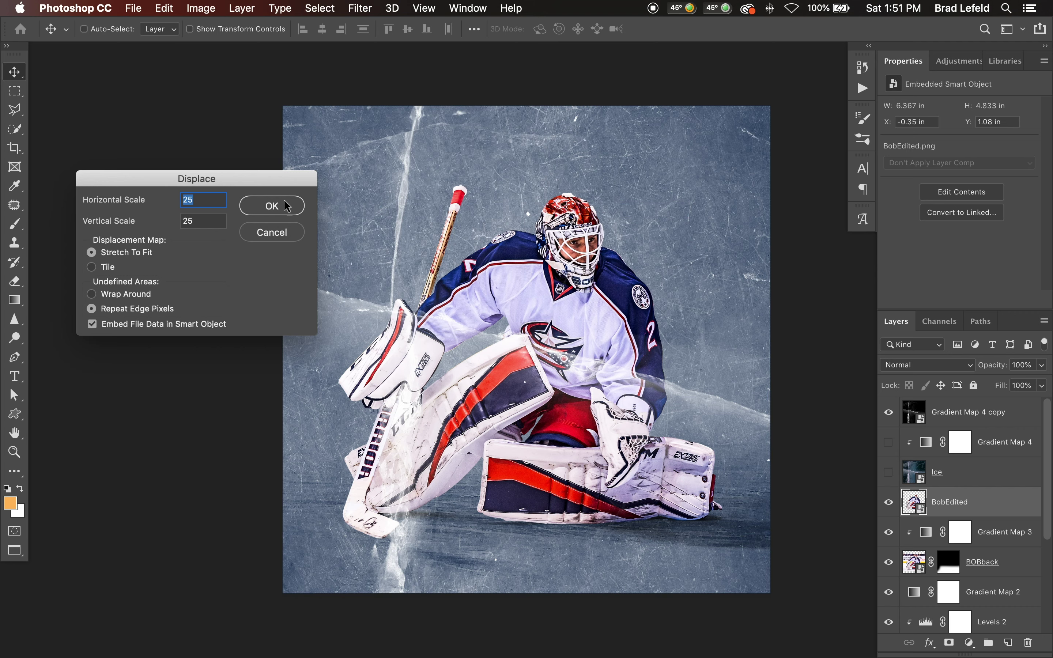
click(280, 205)
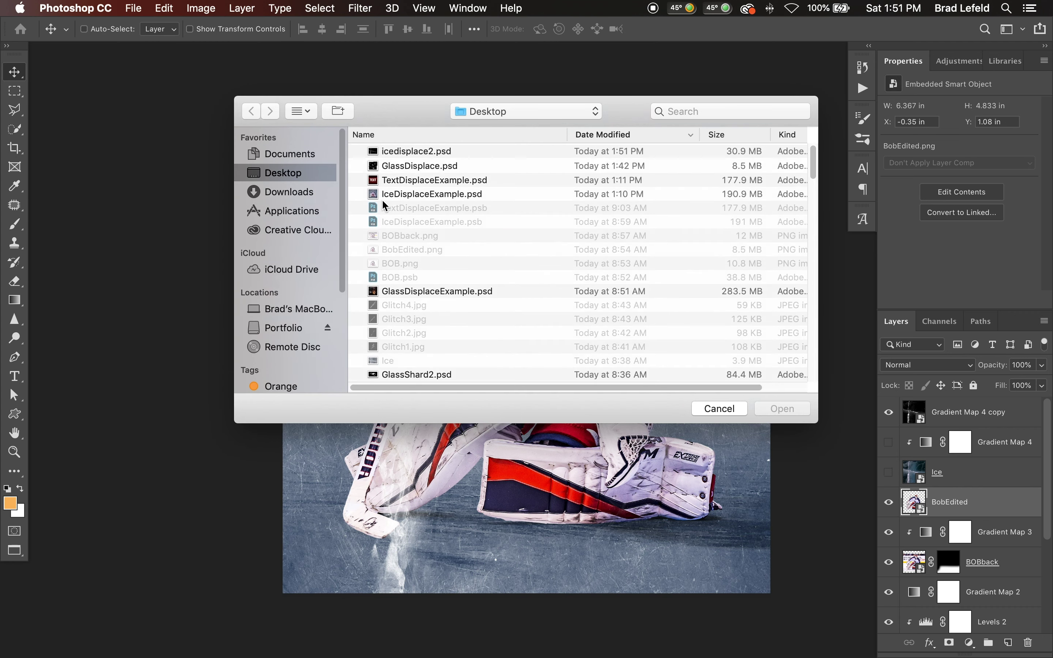
click(298, 326)
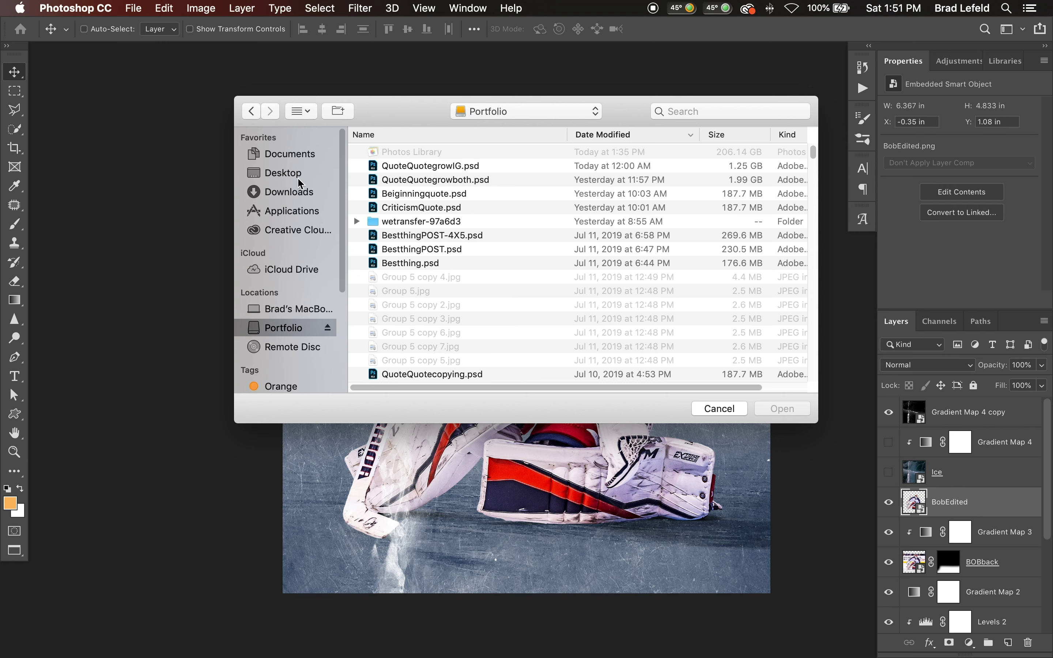
click(687, 113)
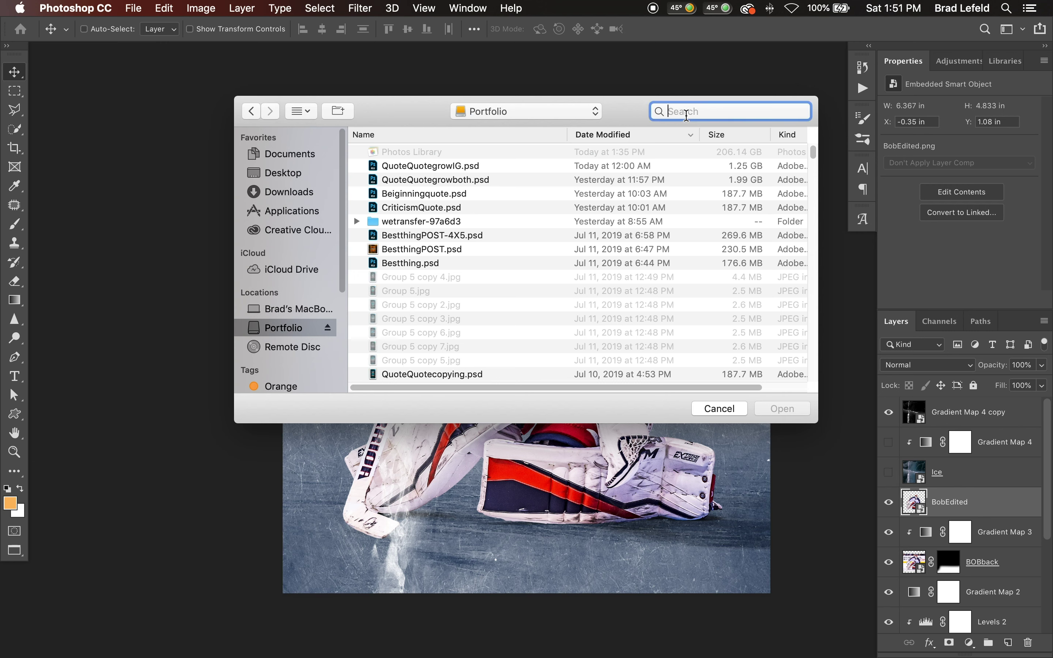
text(icedisplace)
key(Return)
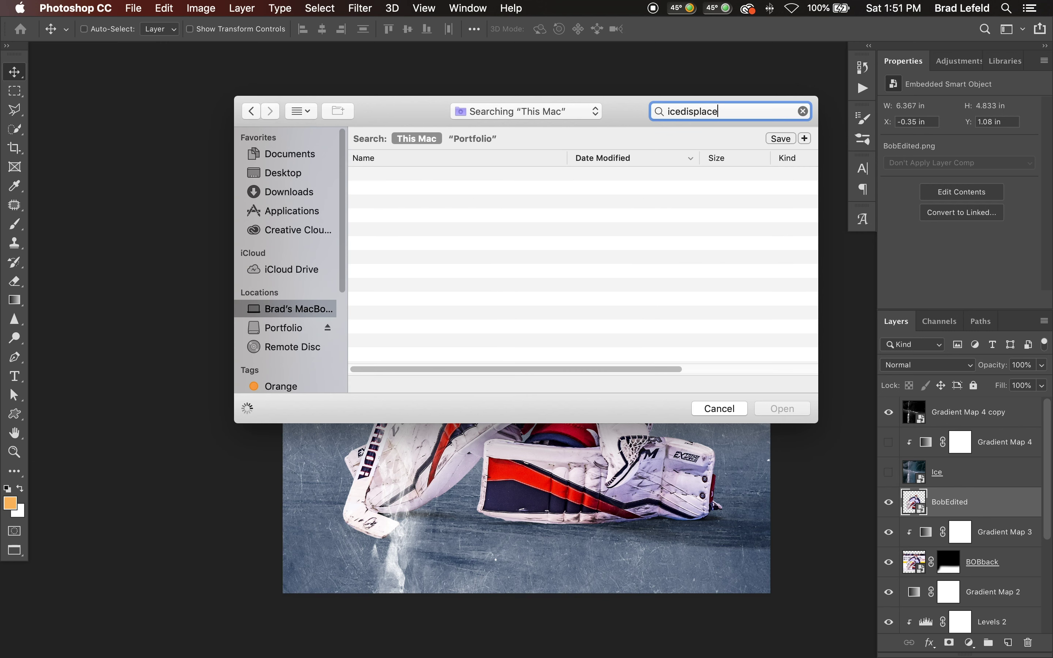
click(437, 191)
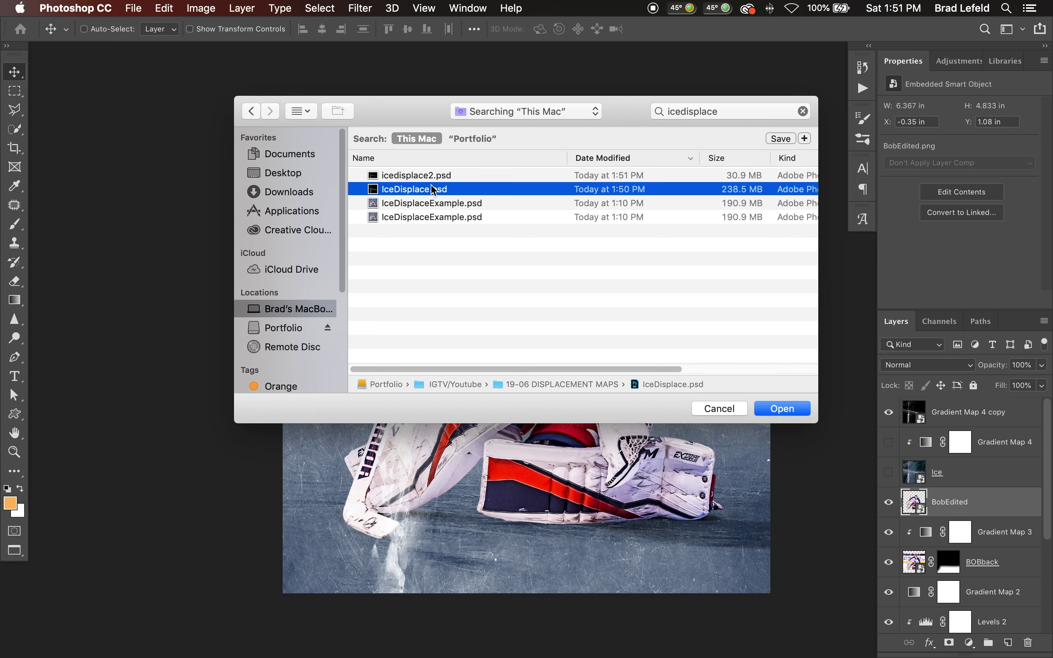
click(788, 410)
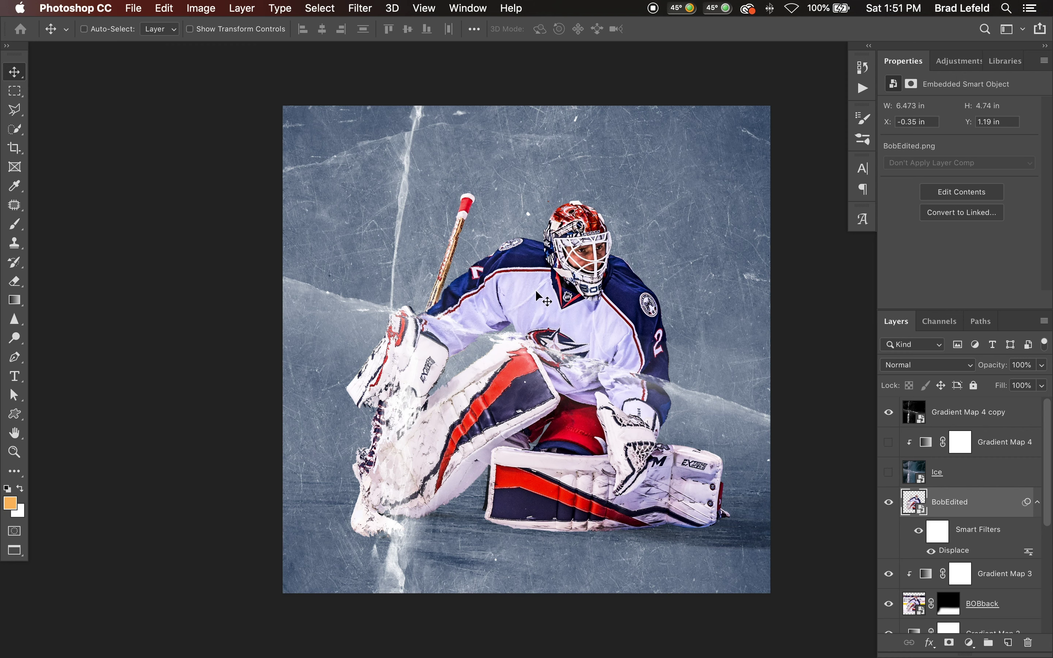
- Compare the goalie with and without the Displace effect, and delete that smart filter from the BobEdited layer
click(930, 551)
click(930, 552)
right_click(945, 551)
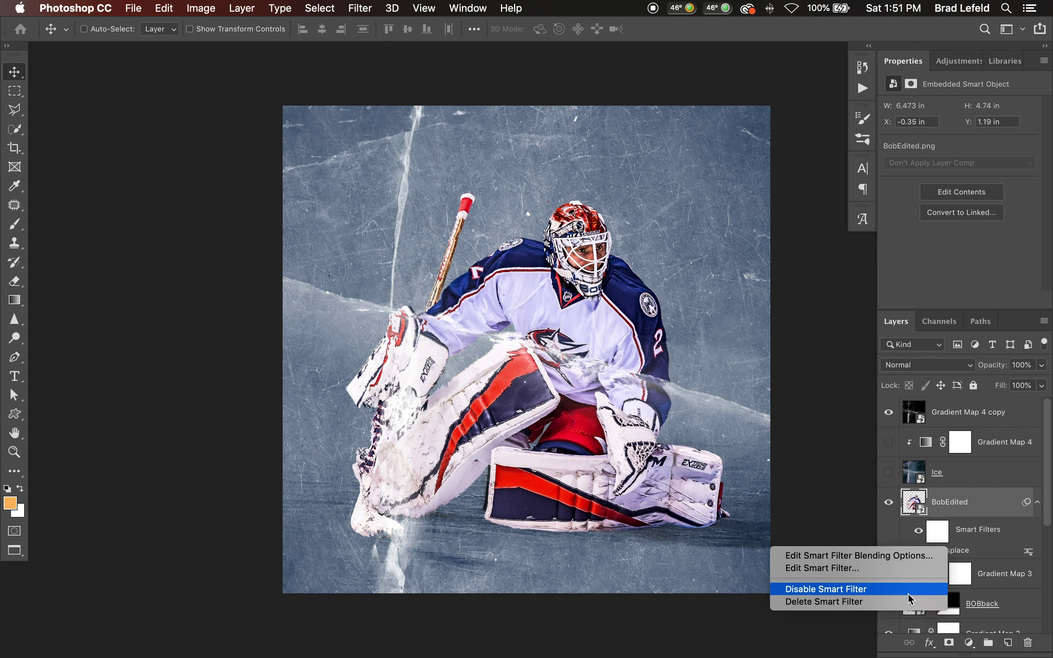
click(958, 557)
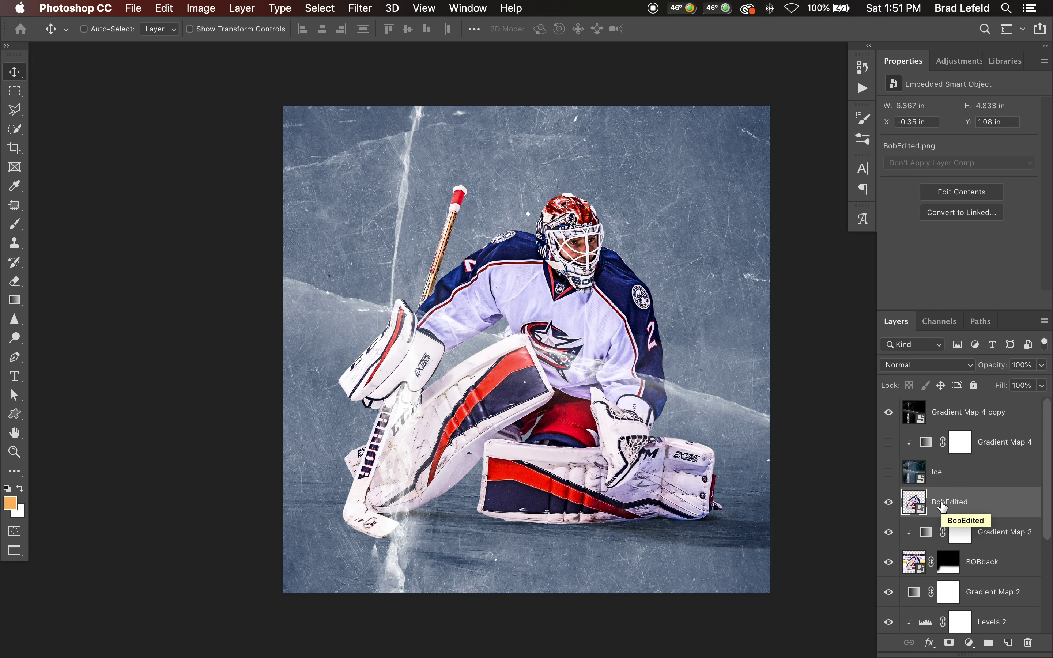
- Nudge the BobEdited layer left and up to X -0.52 in, Y 1.03 in
key(Left)
key(Left)
key(Left)
key(Left)
key(Left)
key(Left)
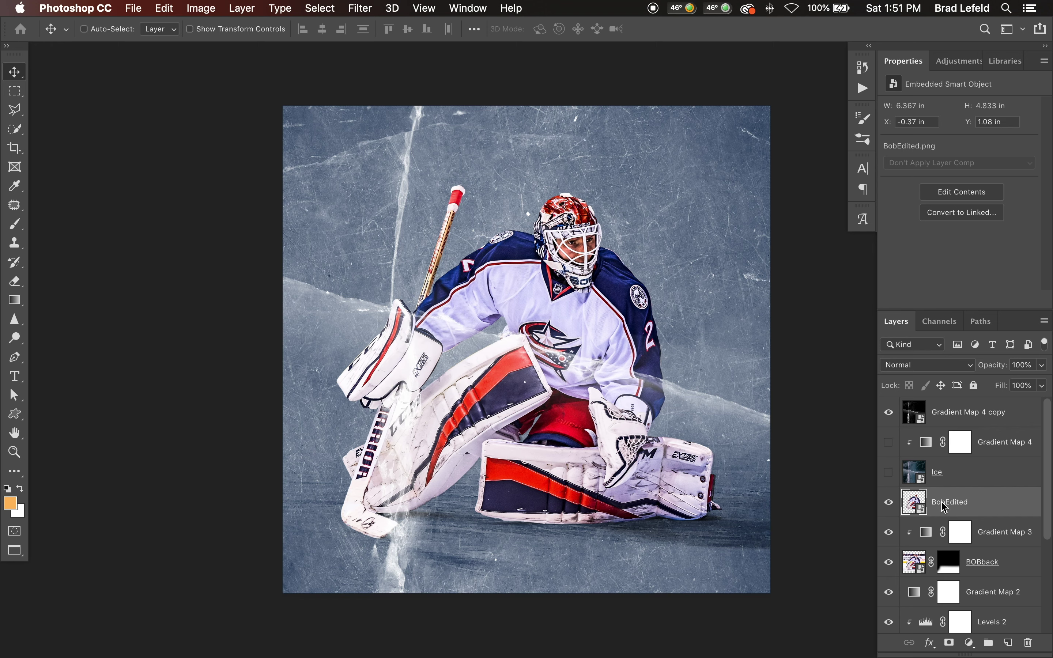
key(Left)
key(Left)
key(Left)
key(Left)
key(Left)
key(Left)
key(Left)
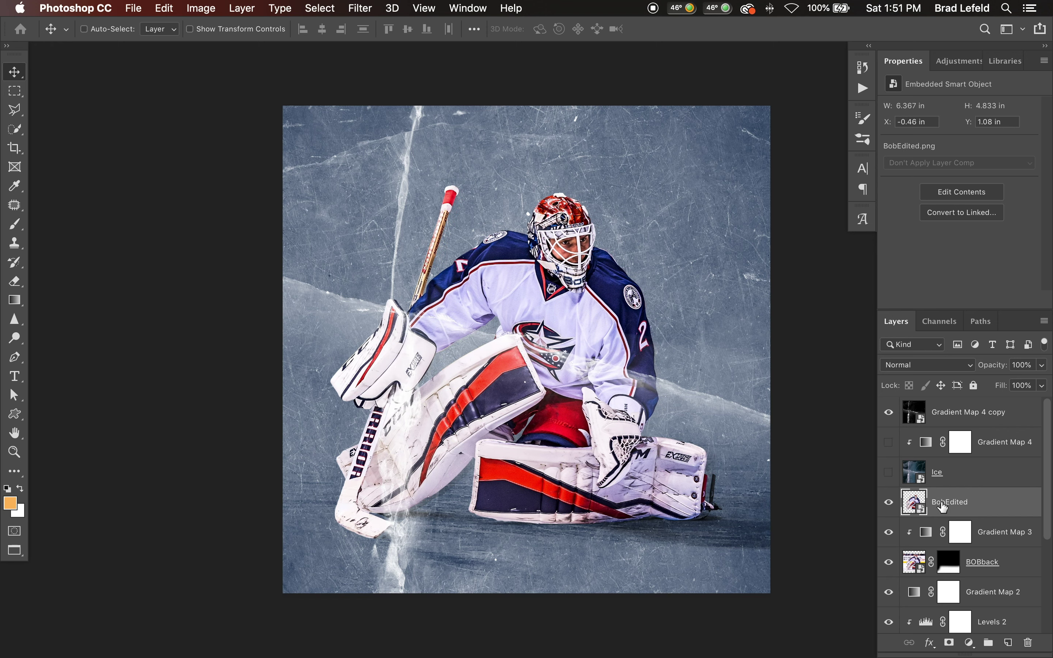
key(Left)
key(Left)
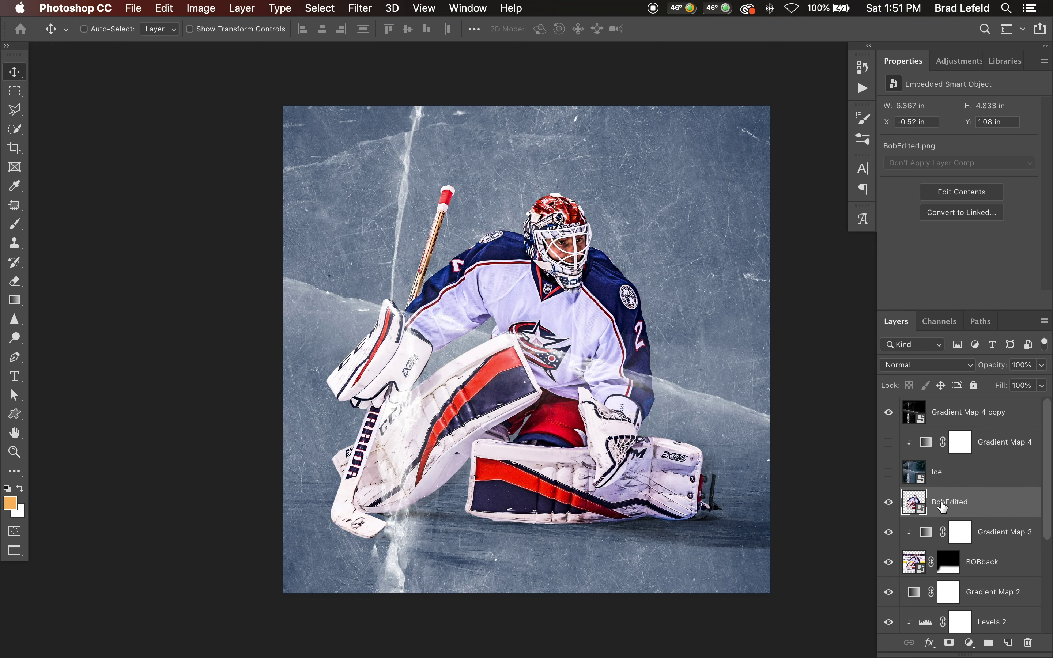
key(Up)
key(Up)
key(Up)
key(Up)
key(Up)
key(Up)
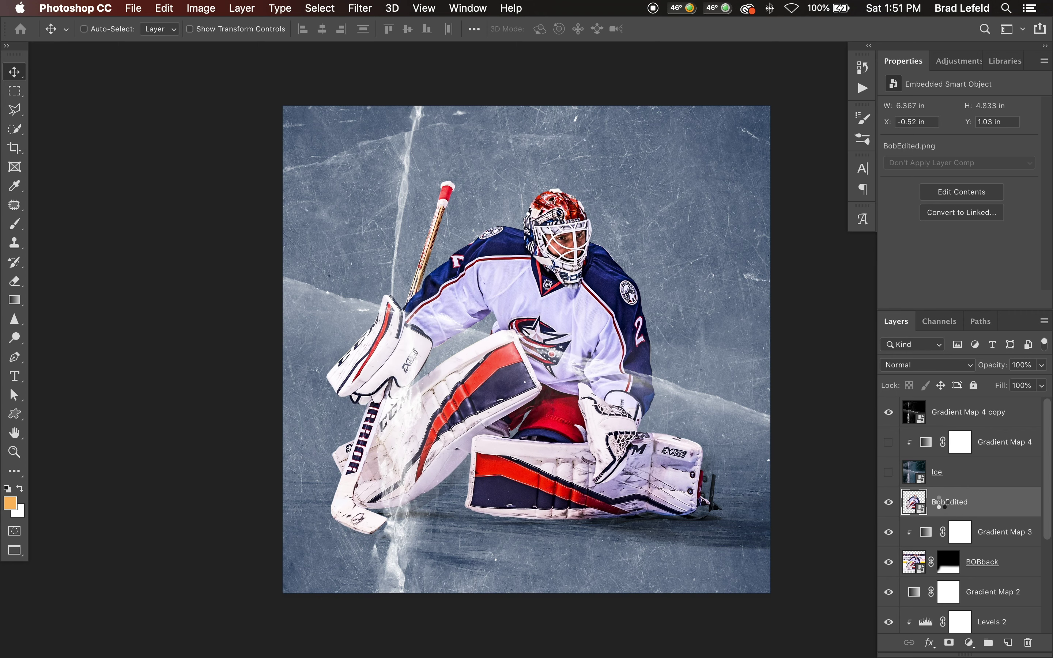
- Nudge the BobEdited layer straight up to Y 0.92 in
key(Up)
key(Up)
key(Up)
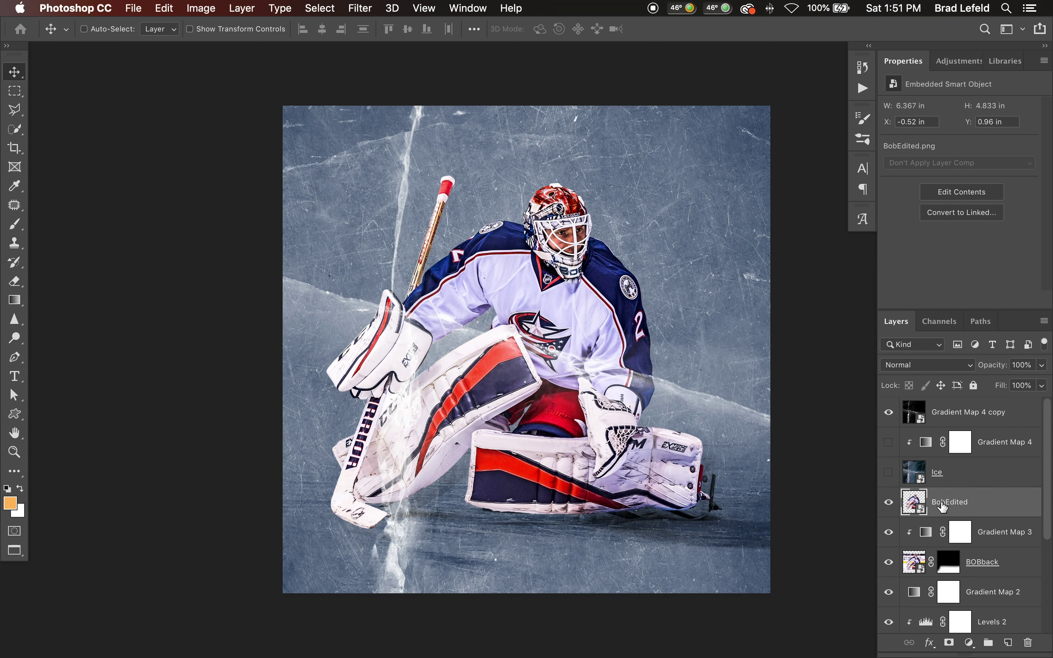
key(Up)
key(Up)
key(Up)
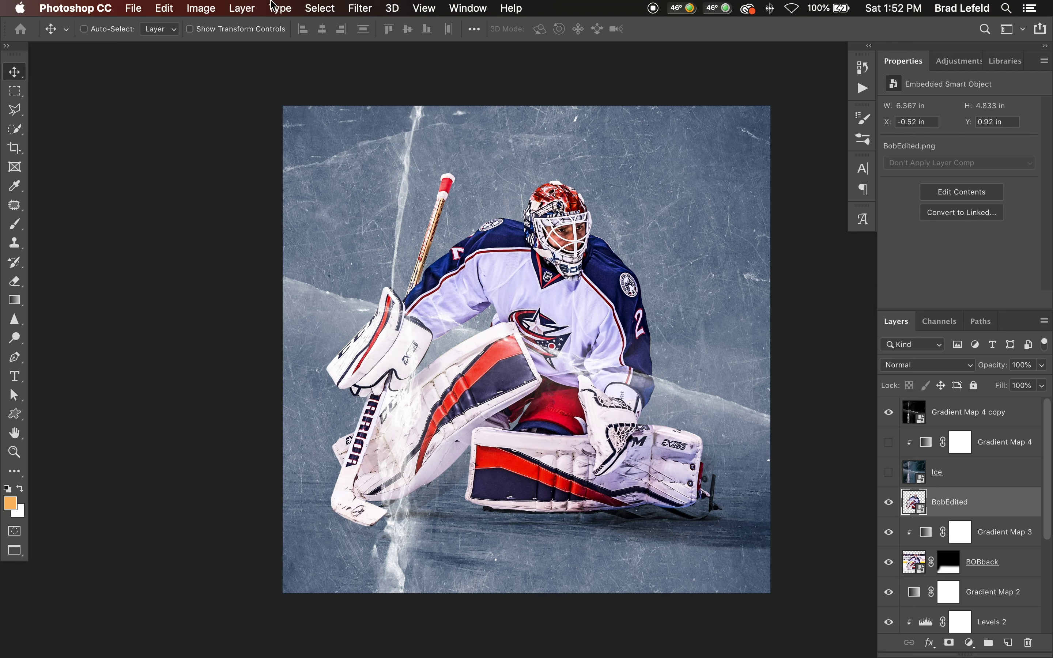
- Apply a Displace filter to the BobEdited layer at 25 horizontal and vertical scale, using IceDisplace.psd as the map
click(361, 7)
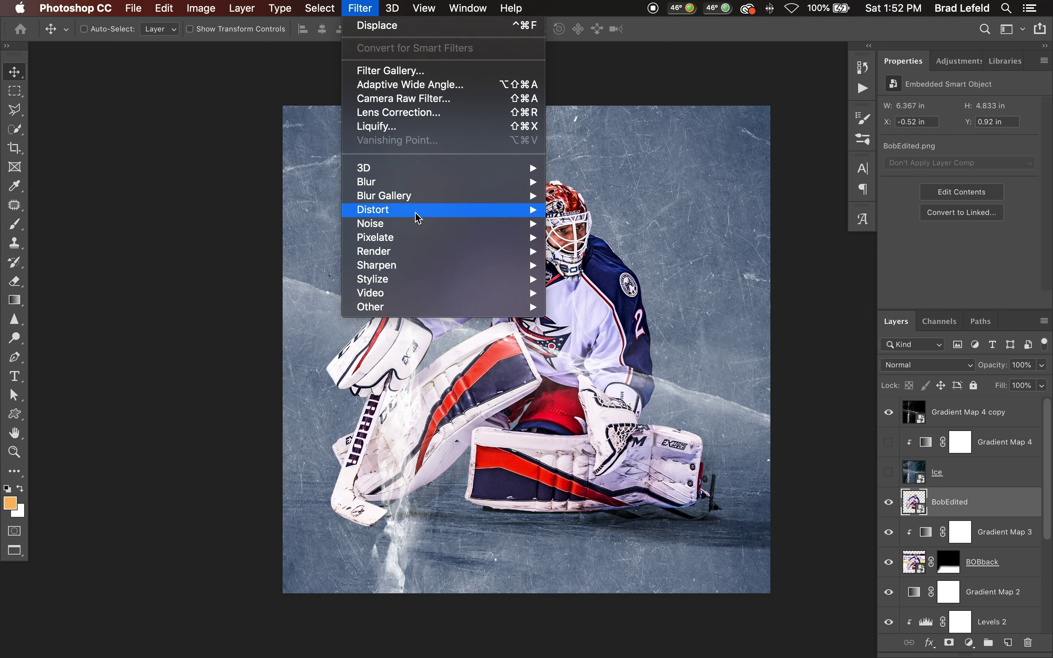
mouse_move(416, 211)
click(608, 210)
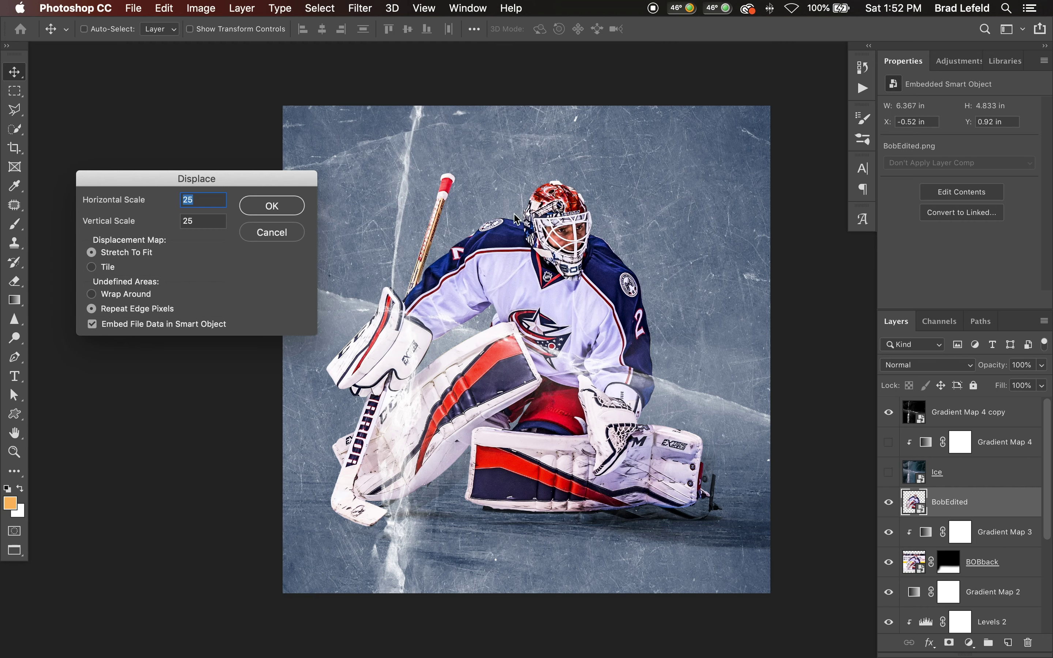
click(255, 213)
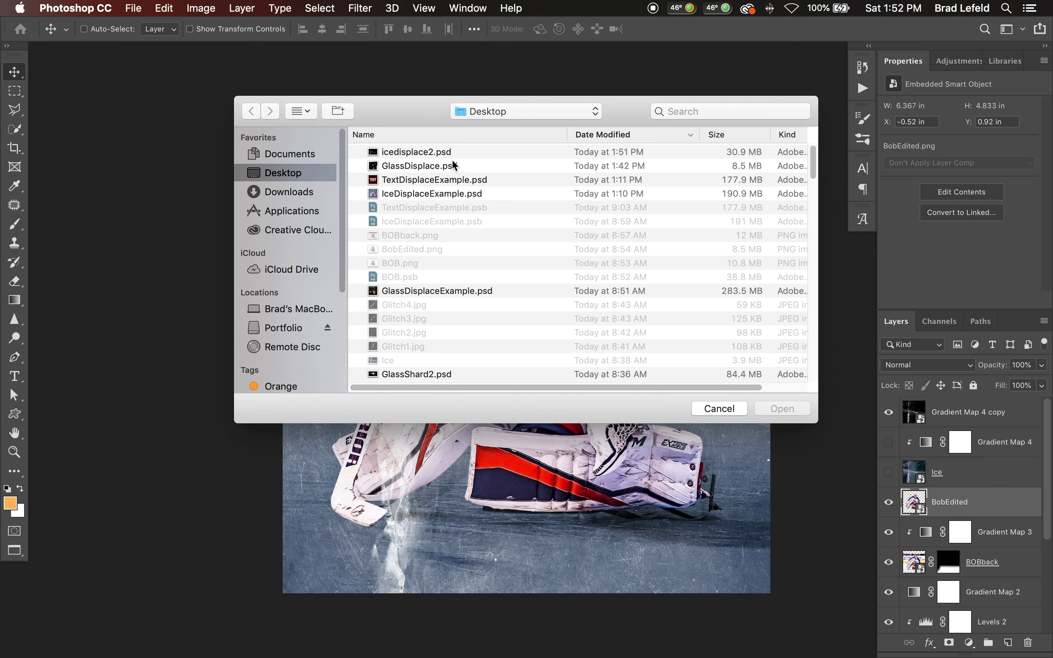
click(287, 334)
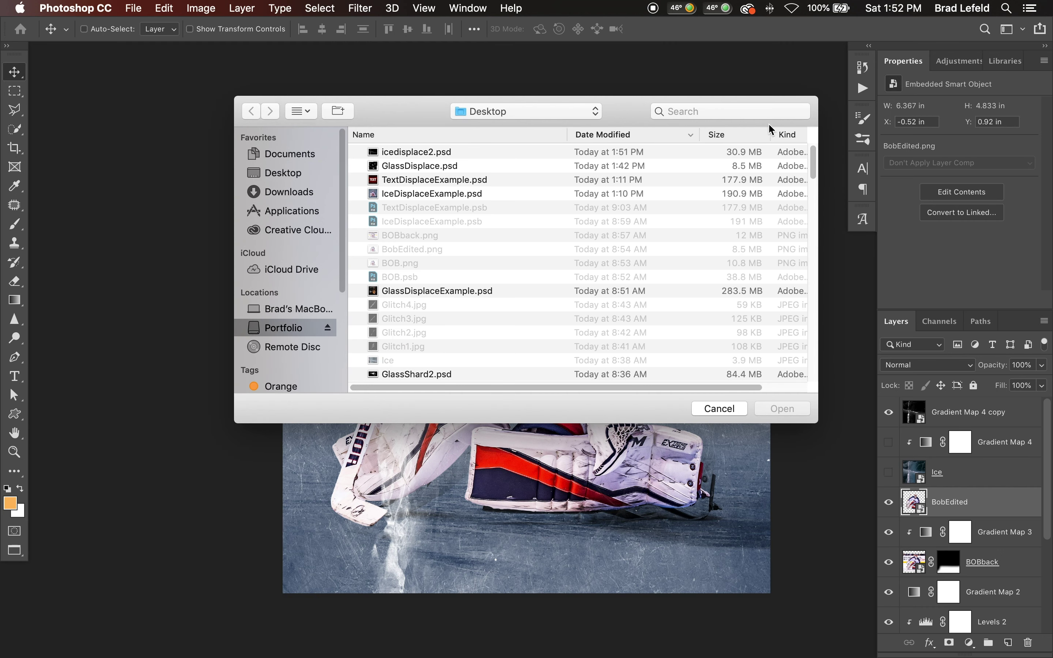
click(723, 111)
text(icedisplace)
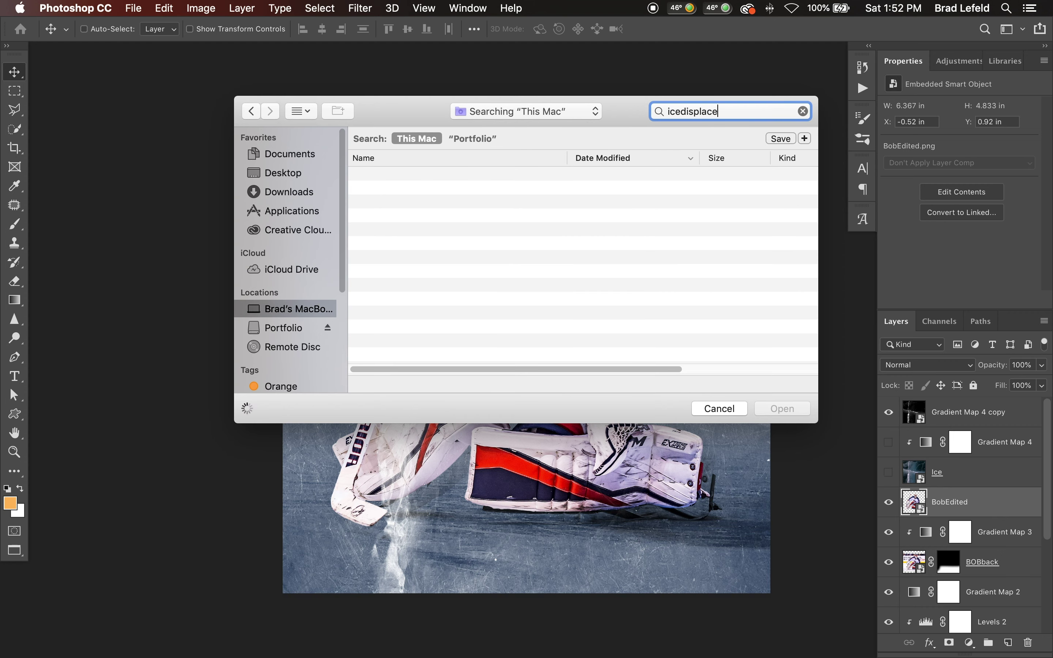
click(488, 189)
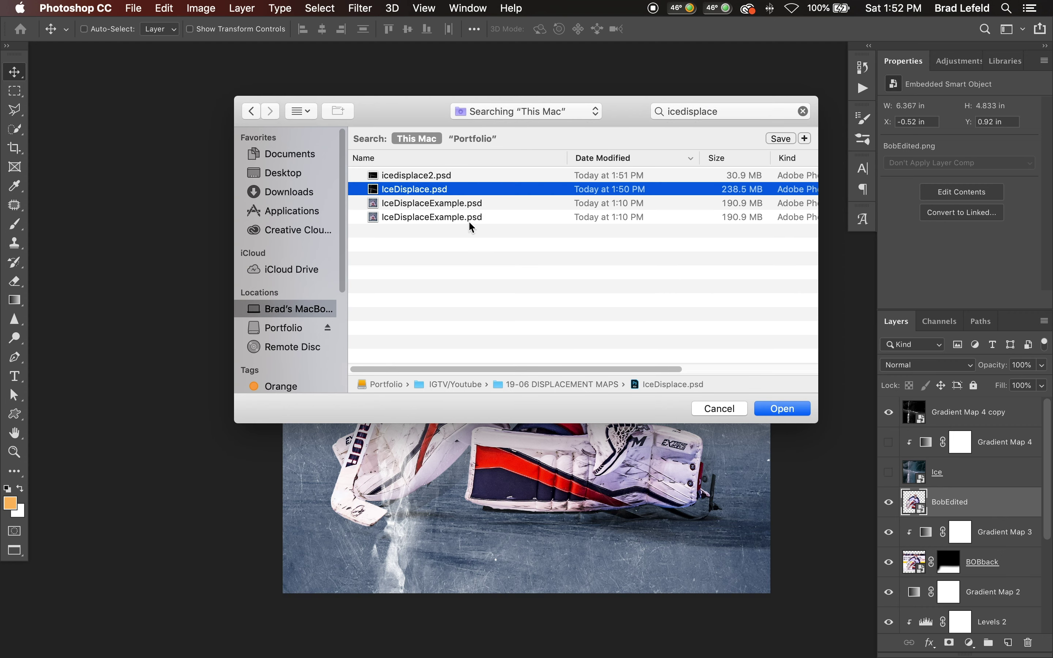
click(782, 409)
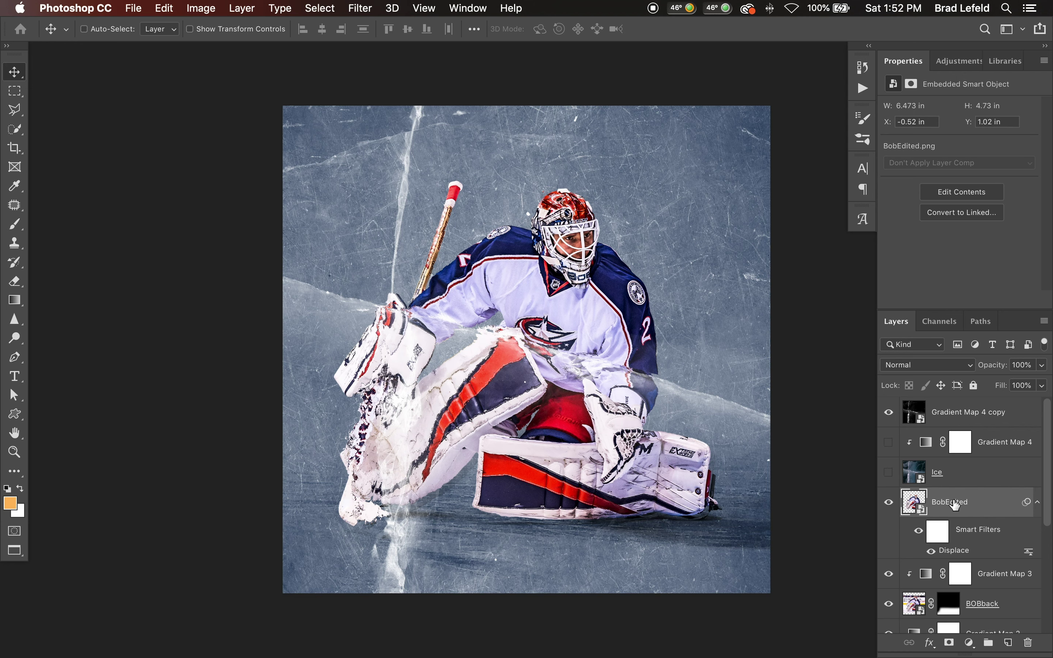
- Disable the Displace smart filter on BobEdited to view the undistorted goalie, and delete the filter
right_click(953, 555)
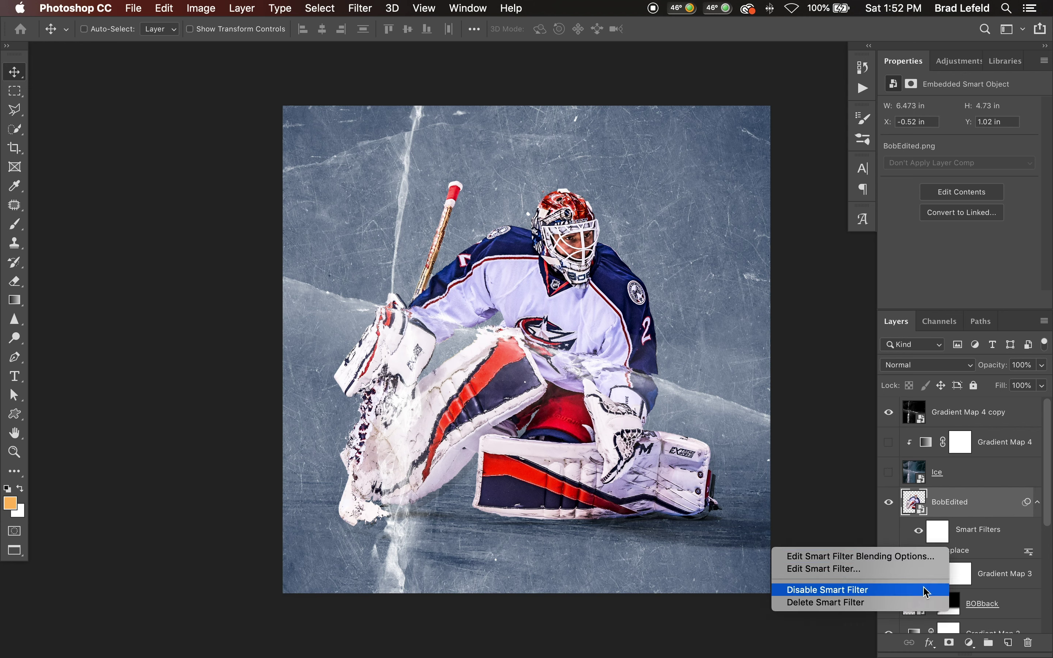
click(953, 595)
right_click(956, 561)
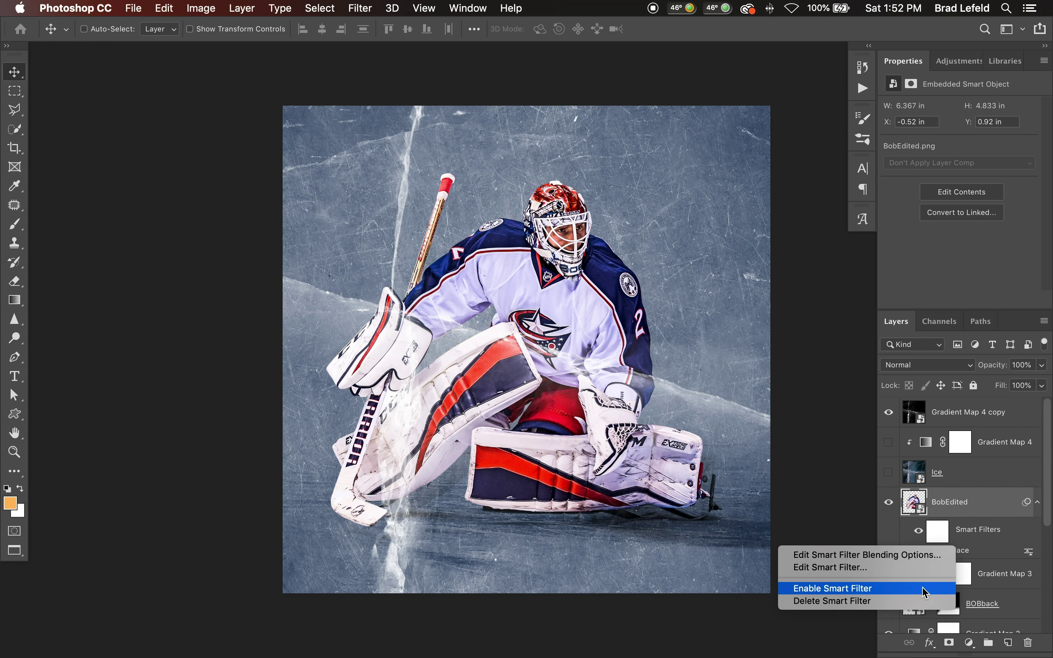
click(924, 602)
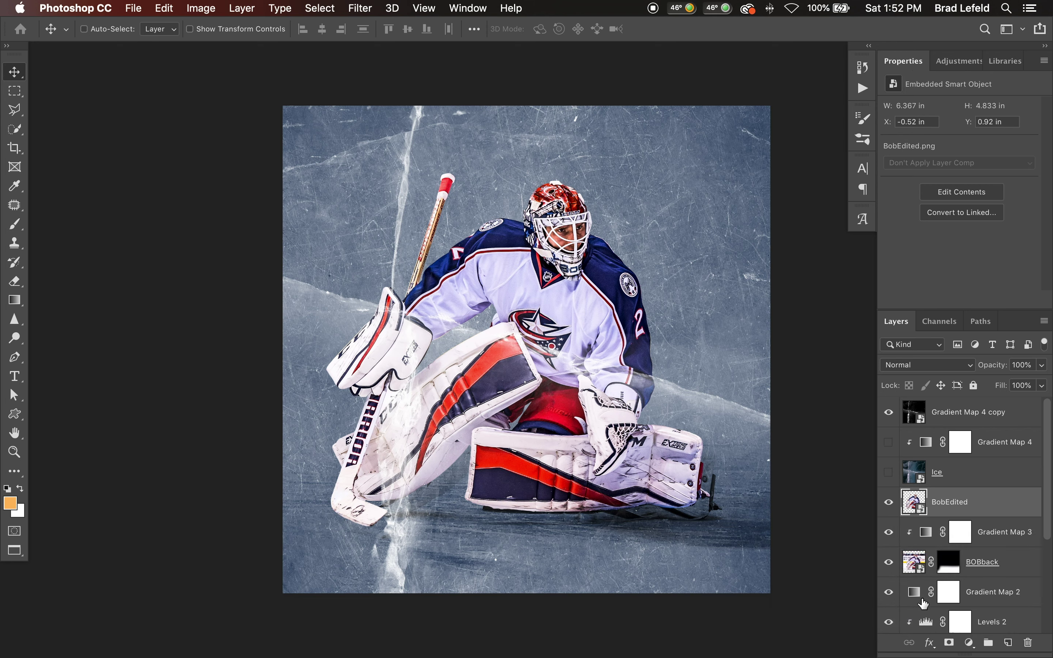
- Apply Displace to BobEdited at 25 horizontal and vertical scale with icedisplace2.psd, and check the distortion with the Gradient Map 4 copy layer briefly hidden
click(365, 9)
mouse_move(423, 211)
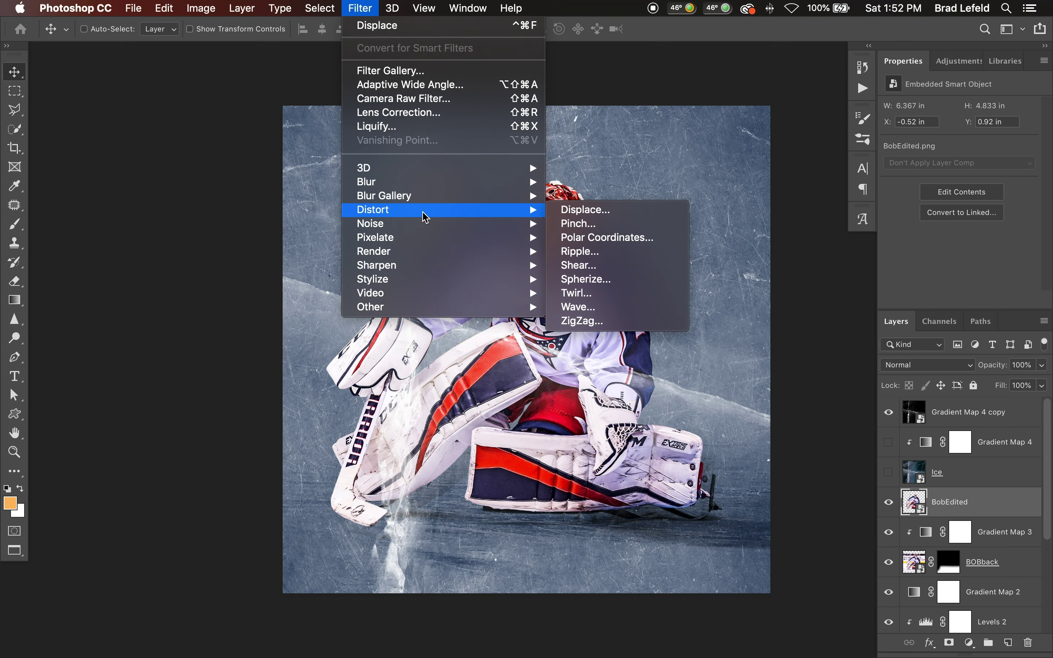
click(579, 208)
click(259, 210)
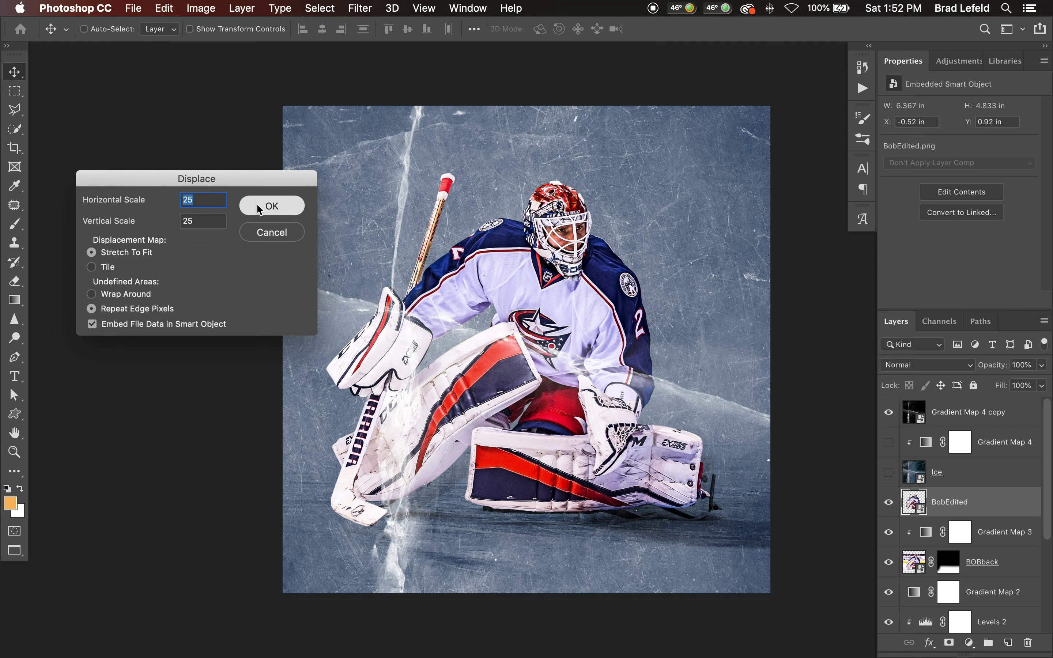
click(414, 152)
click(778, 408)
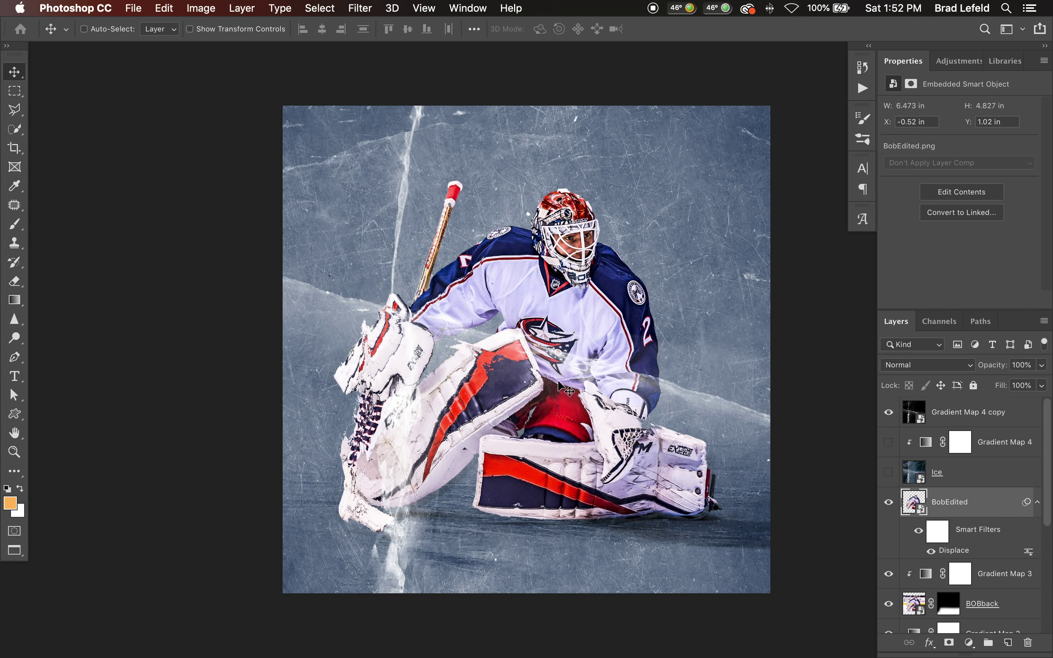
click(888, 412)
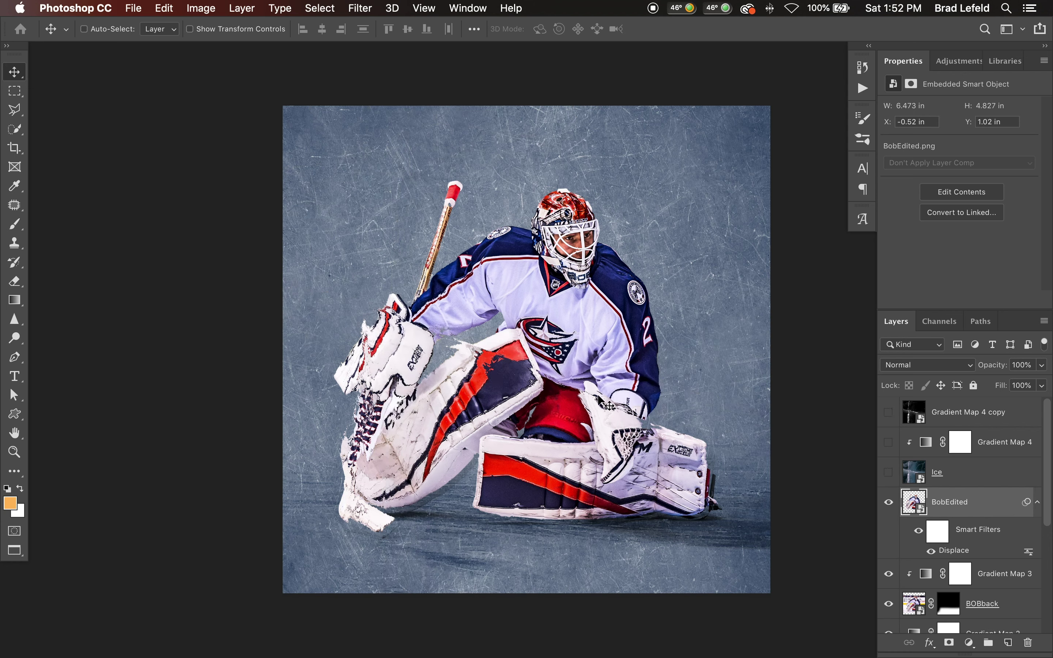
click(888, 412)
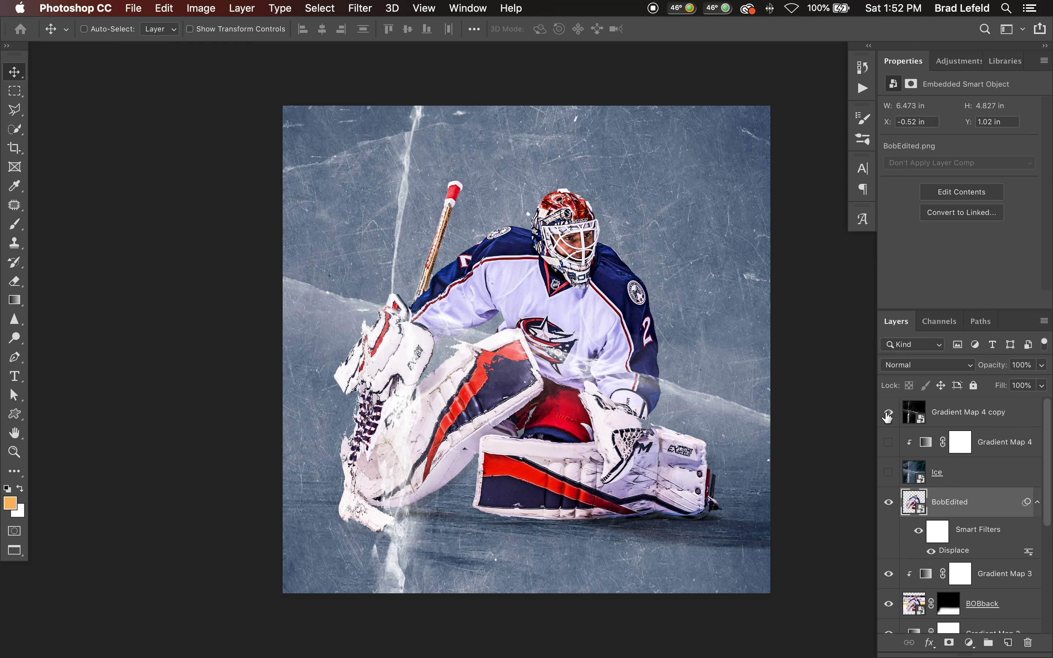
- Edit BobEdited's Displace smart filter to use IceDisplace.psd as its displacement map, keeping the same scale settings
double_click(958, 552)
click(272, 204)
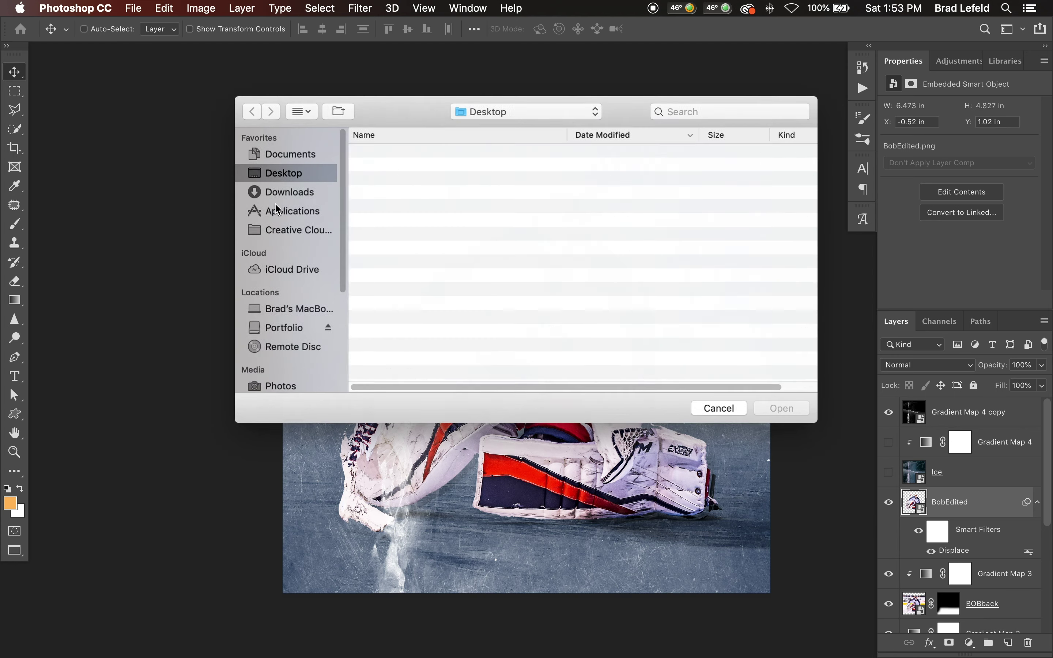
click(280, 329)
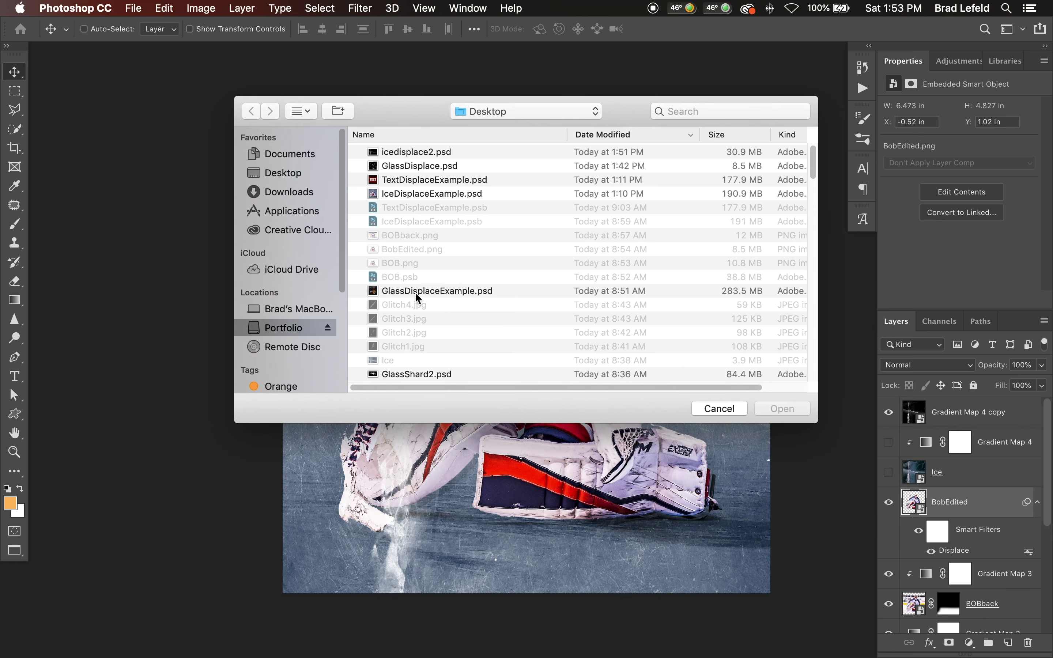
click(679, 111)
text(icedisplace)
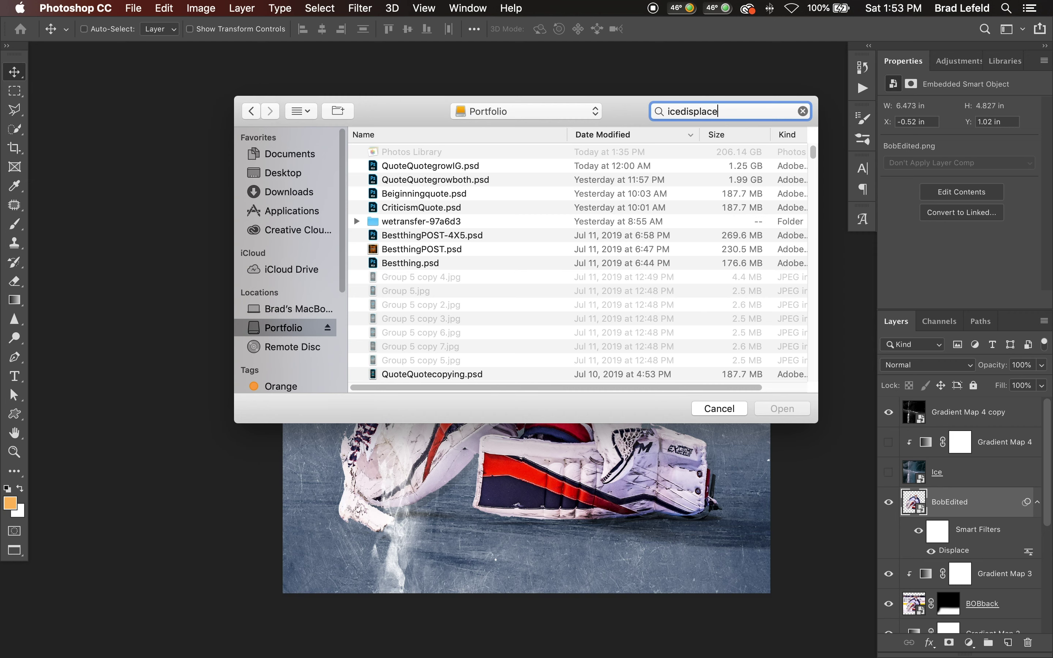
click(434, 191)
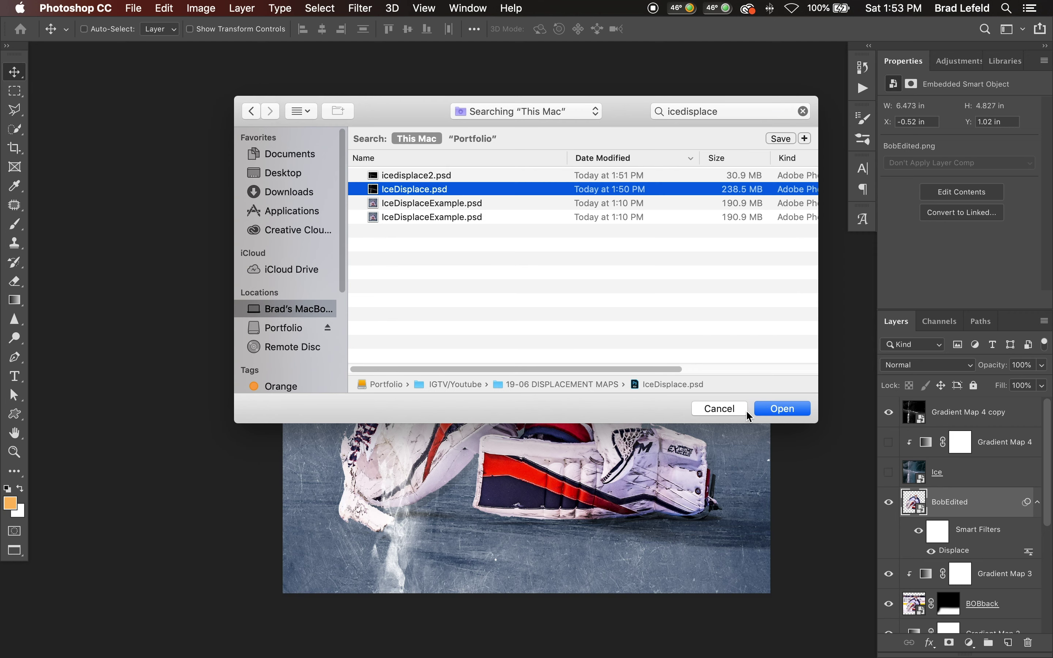
click(792, 409)
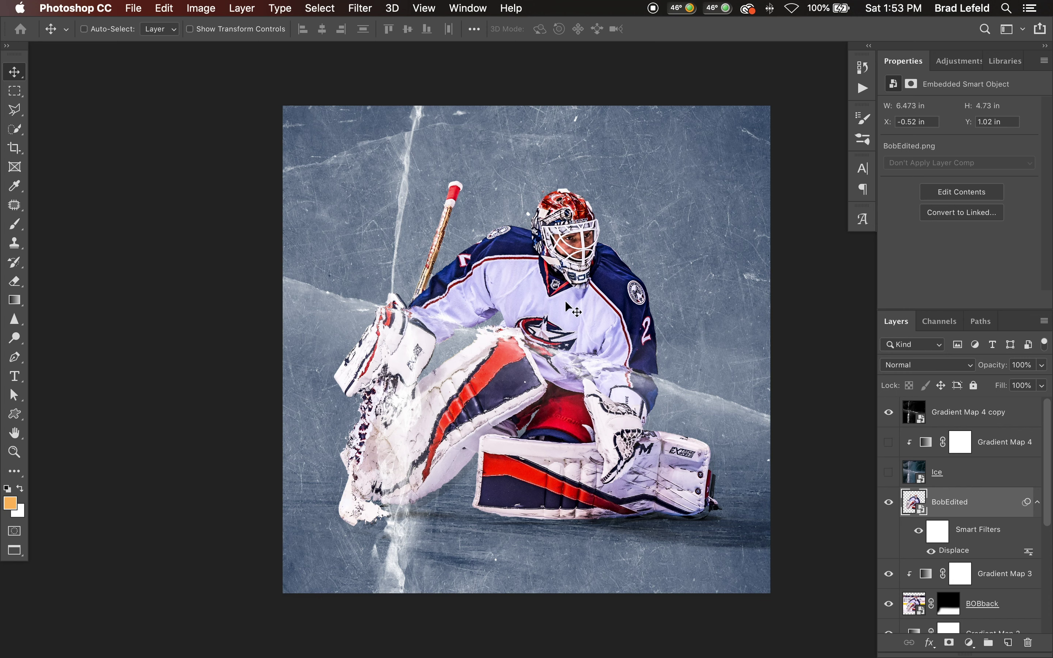
- Hide the Gradient Map 4 copy layer and show the Ice layer with its clipped Gradient Map 4
click(956, 414)
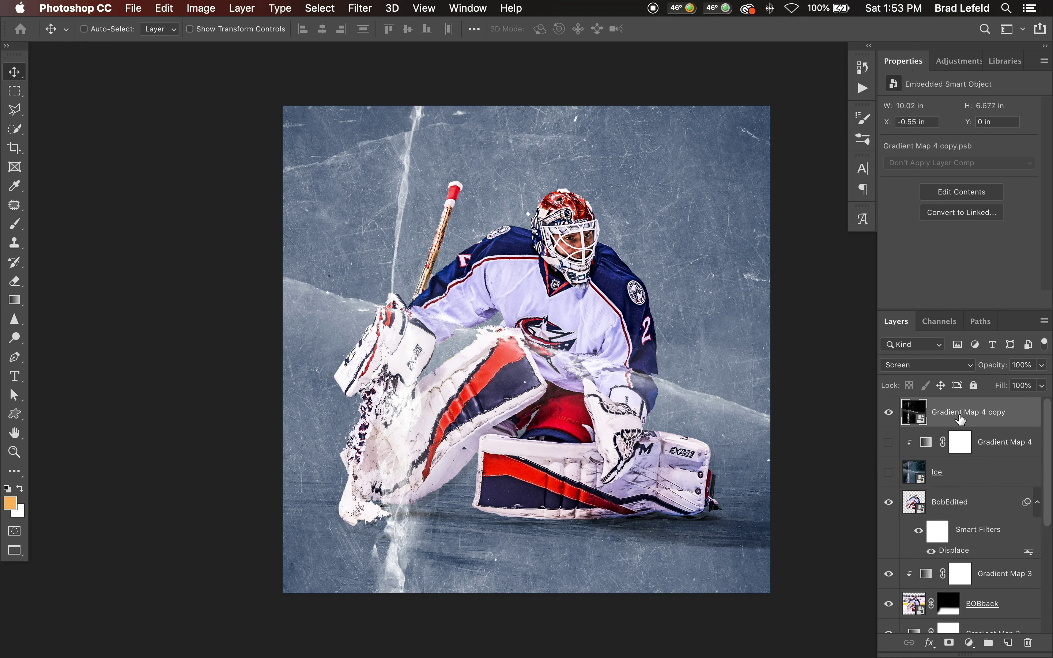
click(889, 412)
click(889, 473)
click(889, 443)
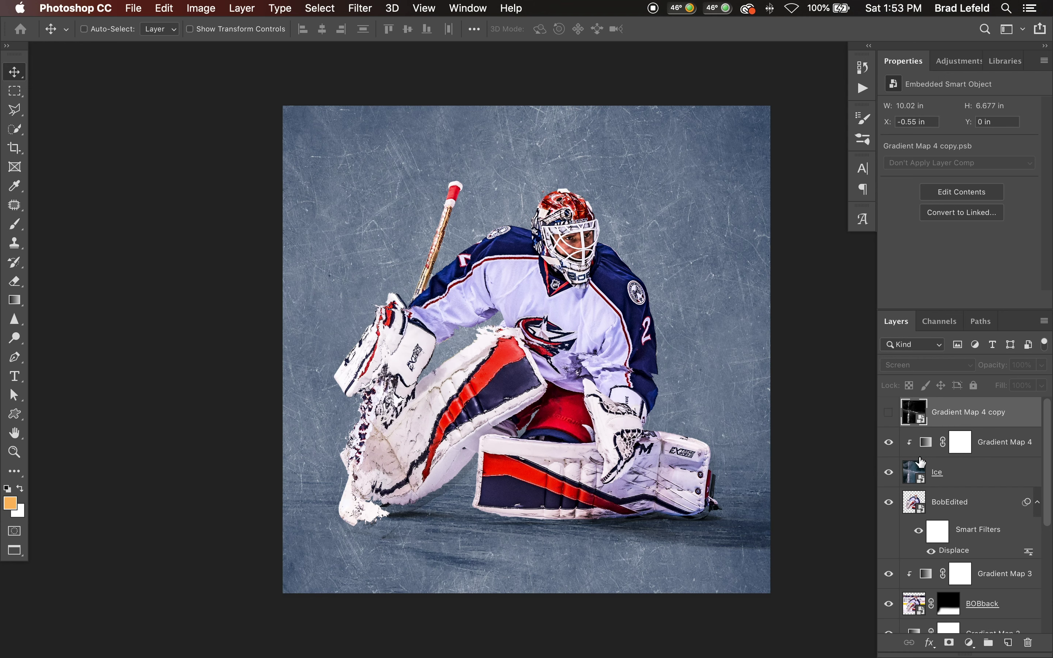
- Duplicate the Ice layer together with its Gradient Map 4, and set the Ice copy's blend mode to Color Dodge
click(947, 473)
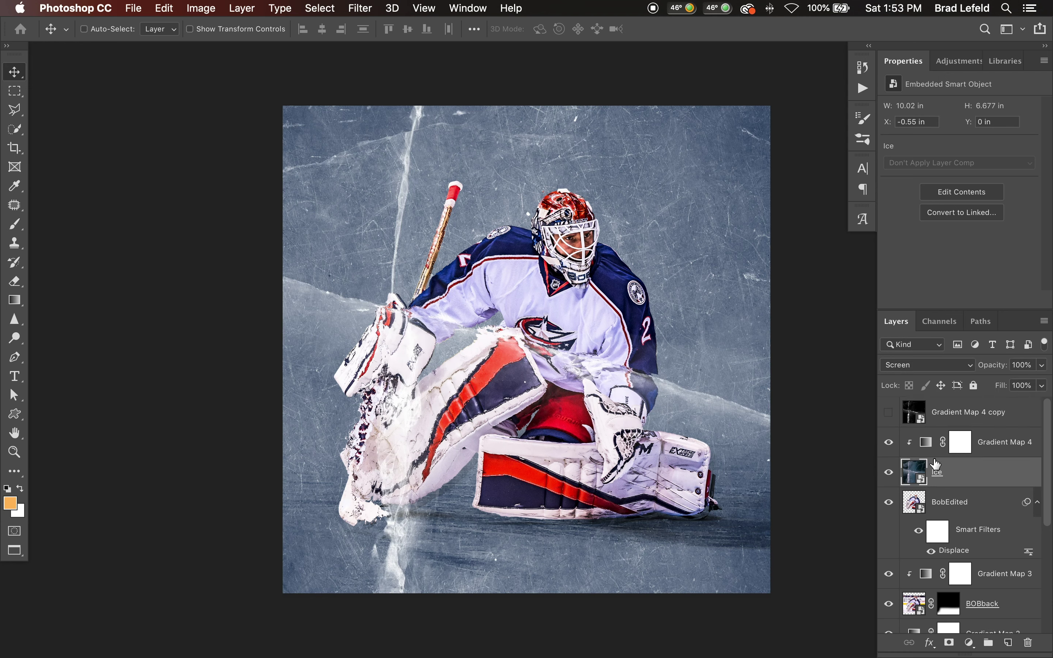
shift+click(986, 450)
key(super+j)
click(975, 474)
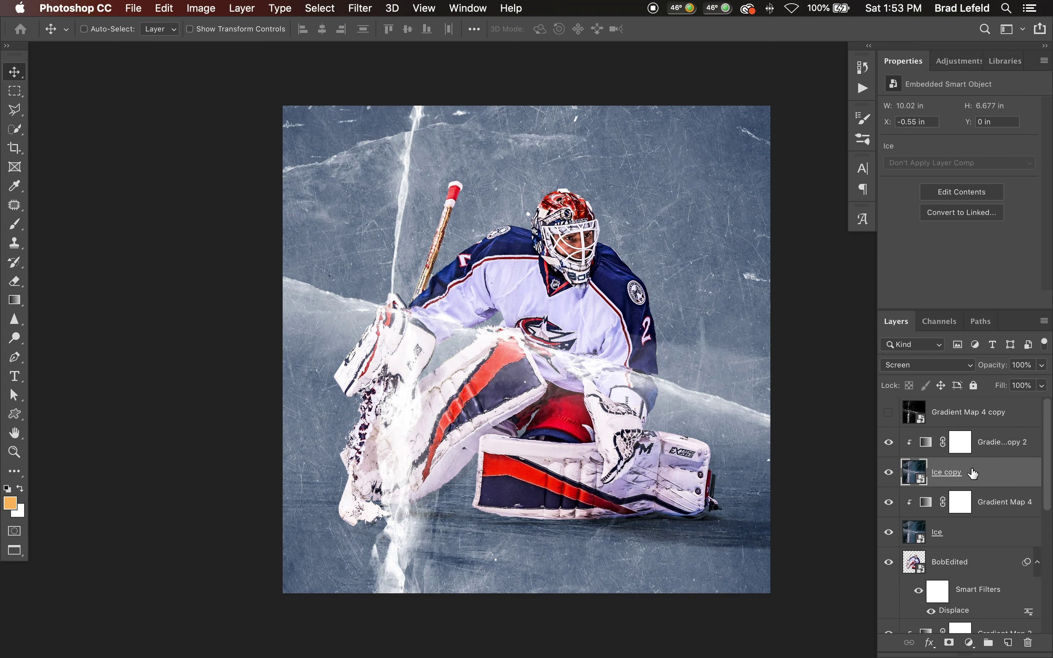
click(935, 368)
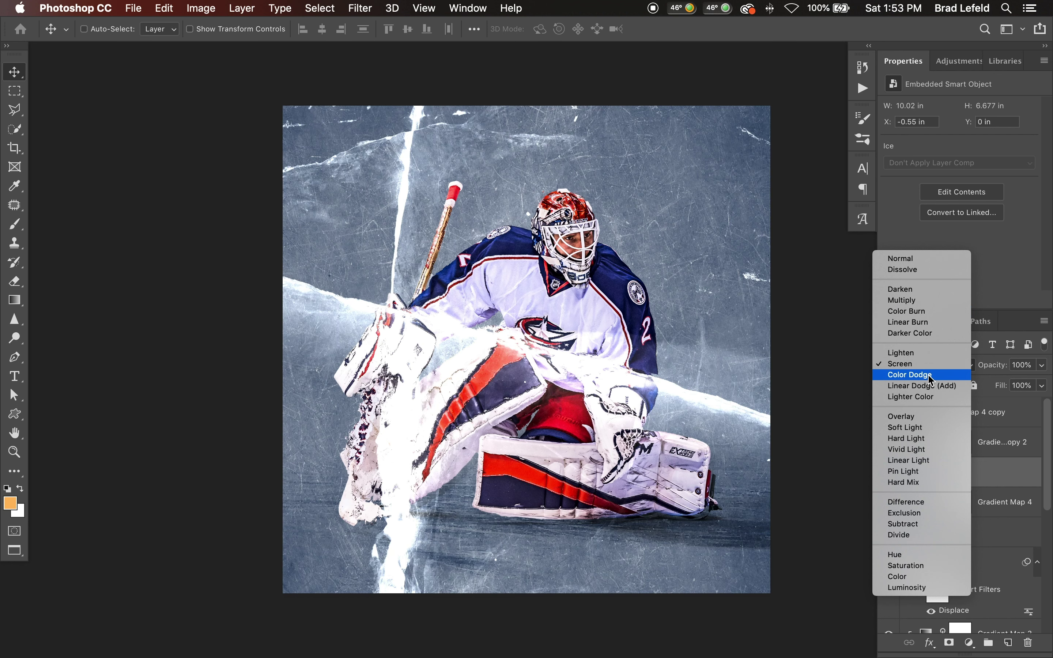
click(914, 375)
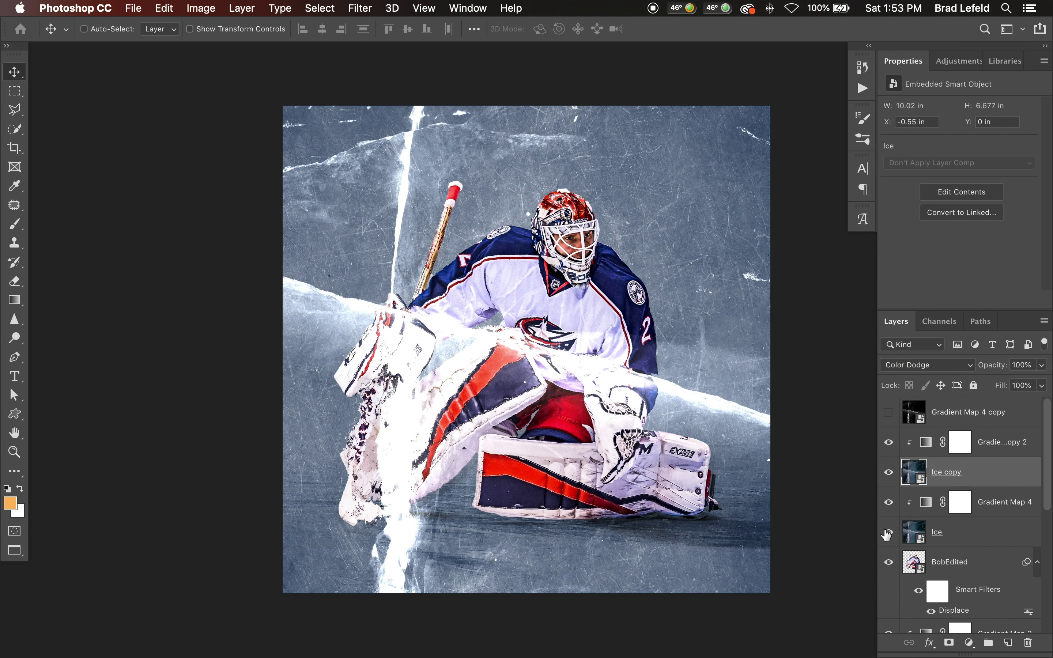
- Hide the original Ice and Gradient Map 4 layers, and lower the Ice copy layer's opacity to 50%
click(889, 502)
click(889, 532)
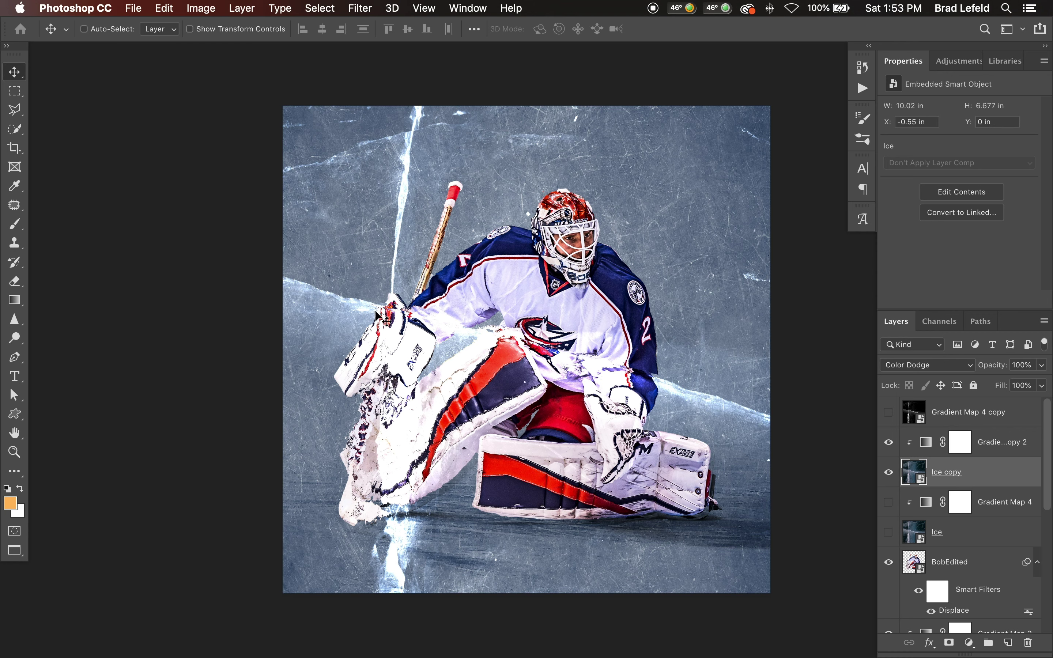
key(5)
key(2)
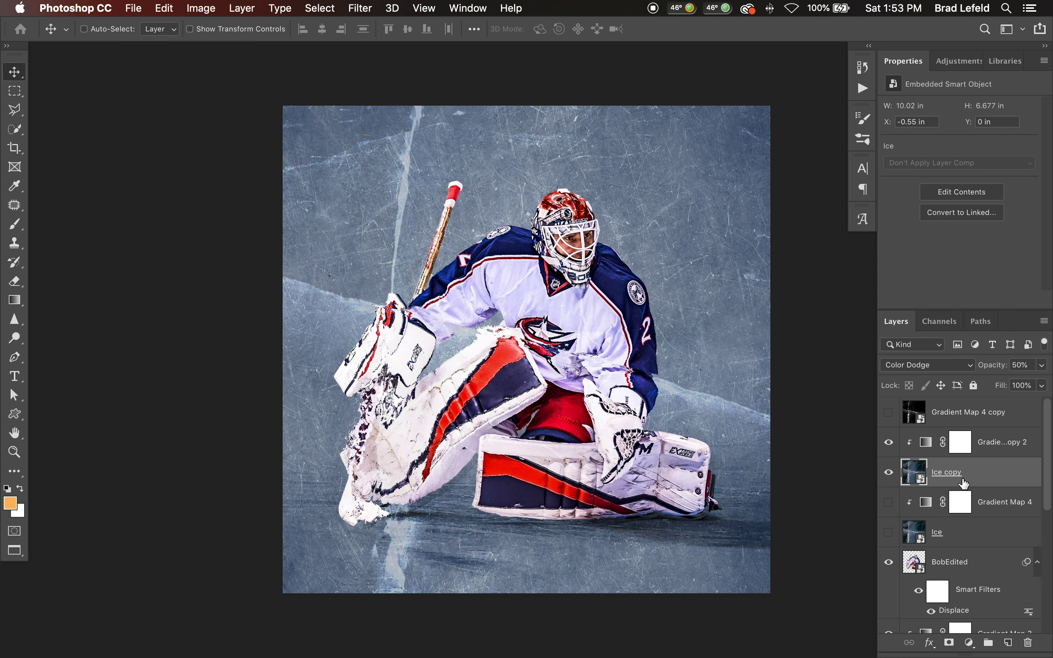
- Show the original Ice and Gradient Map 4 layers again, and set the Ice layer's opacity to 100% after trying 50% and 75%
click(973, 532)
drag(888, 532, 889, 502)
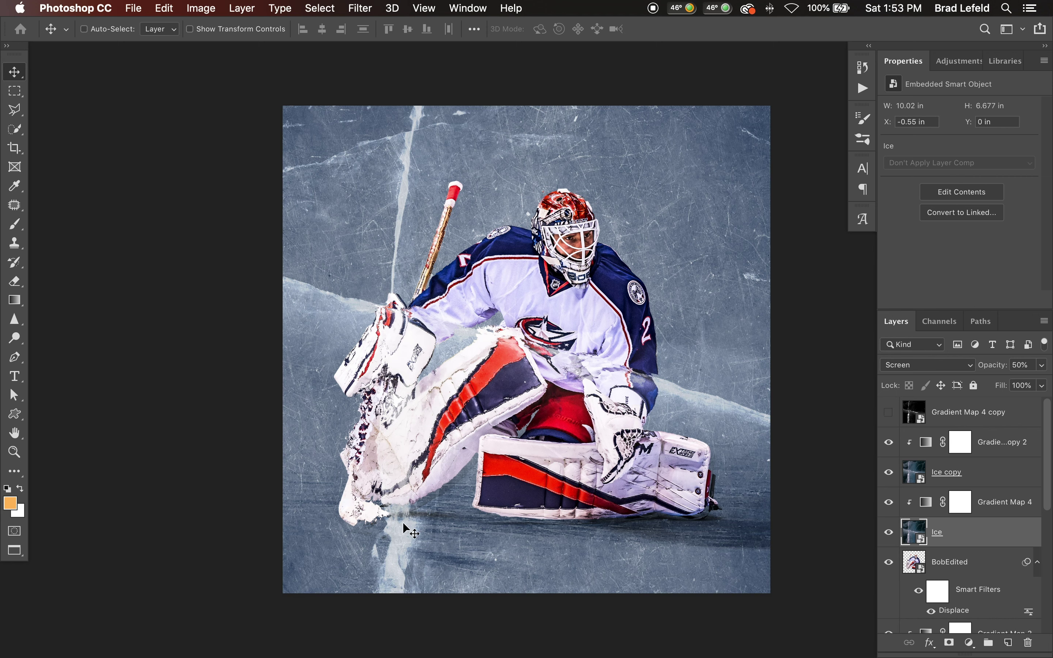
key(7)
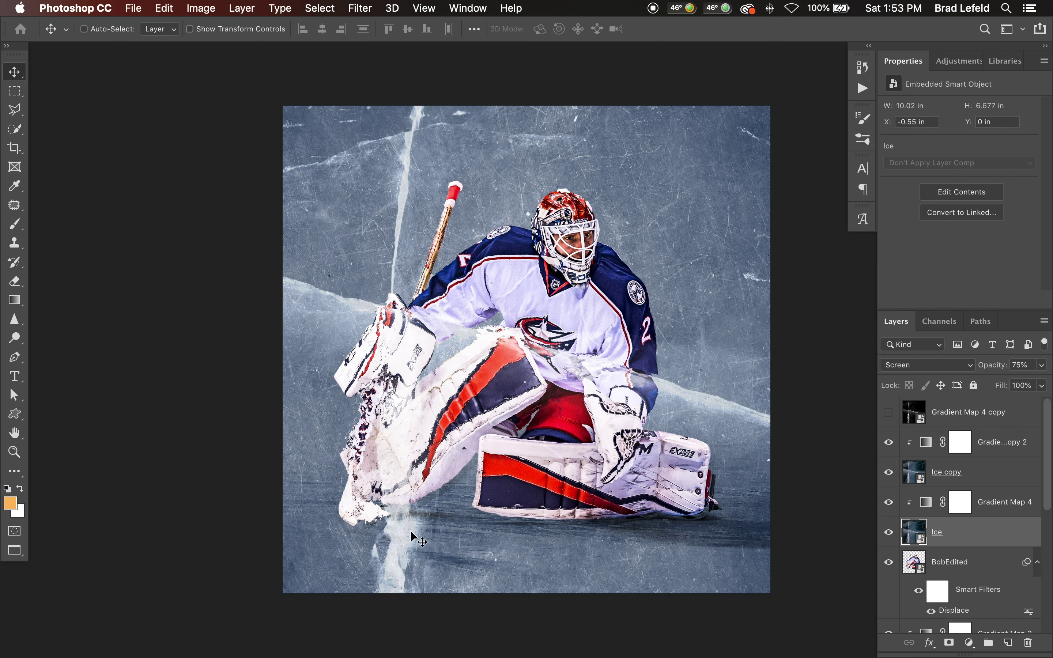
key(0)
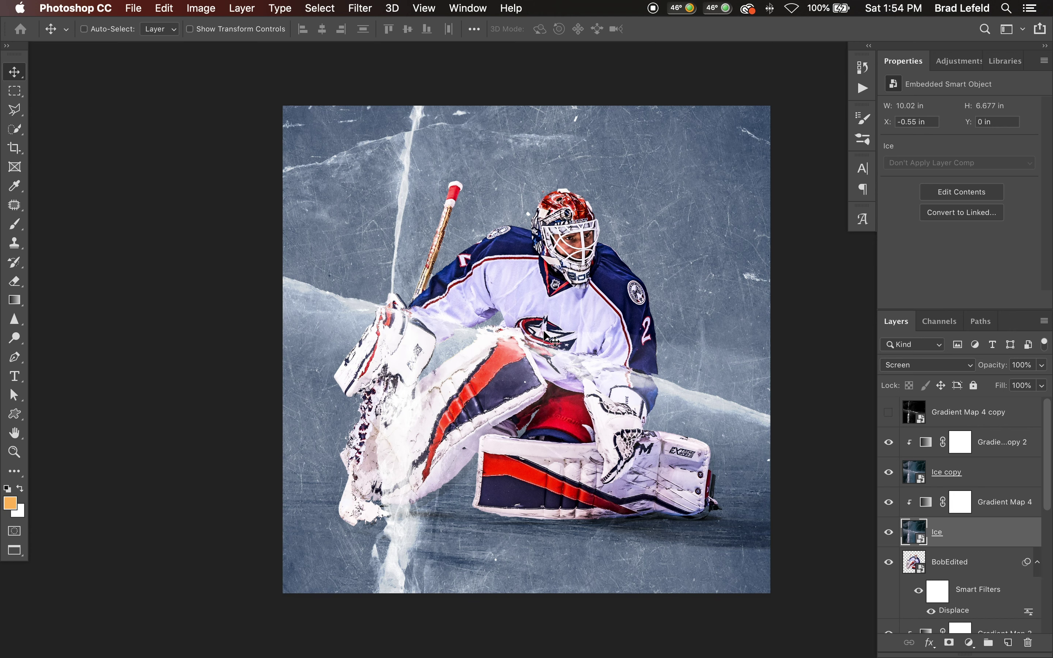
drag(546, 337, 468, 327)
click(957, 564)
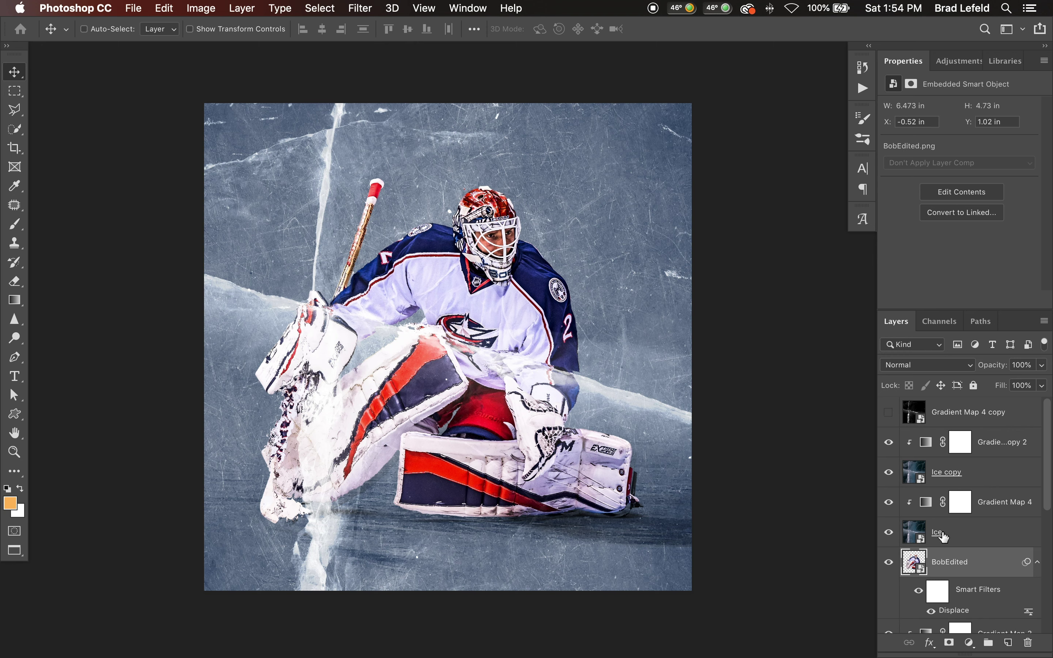
click(962, 533)
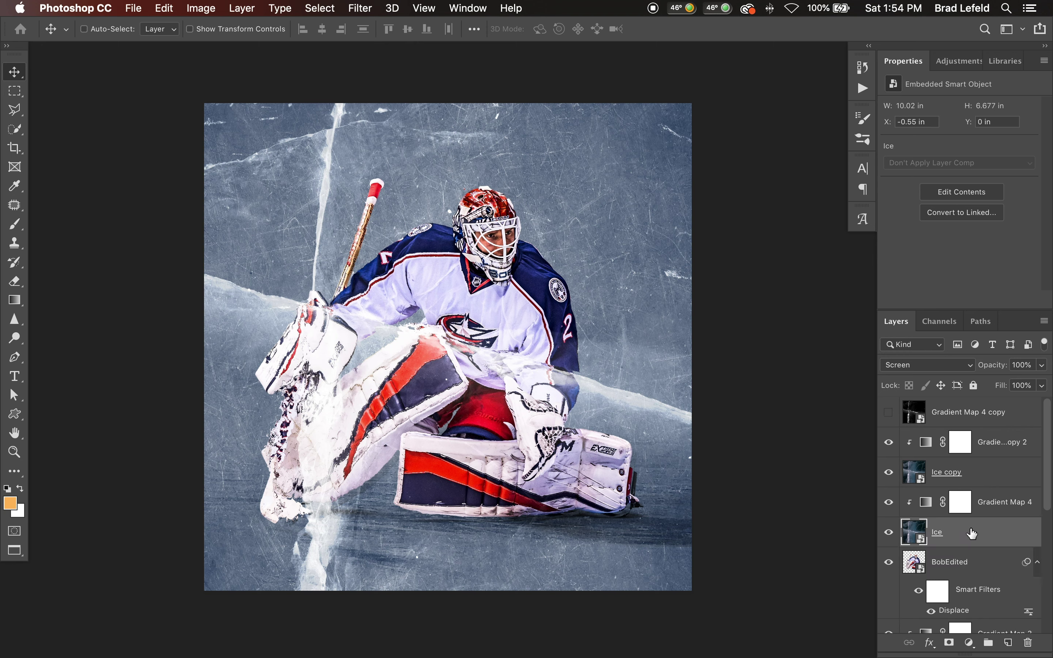
- Select the Gradient Map 4 copy layer and set the canvas width to 10 inches
click(985, 423)
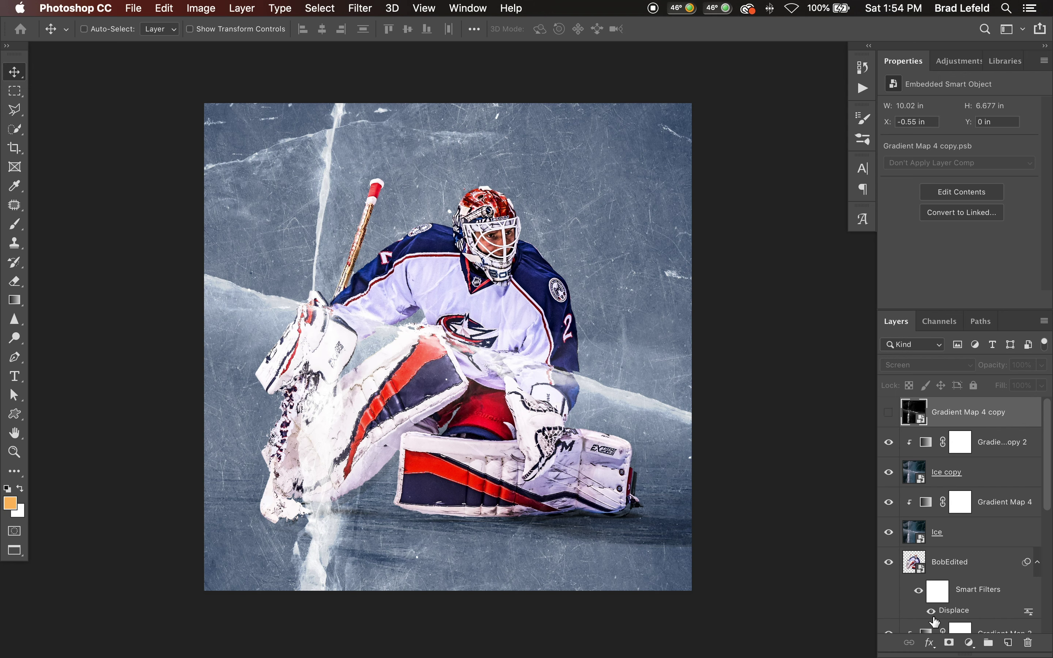
key(super+alt+c)
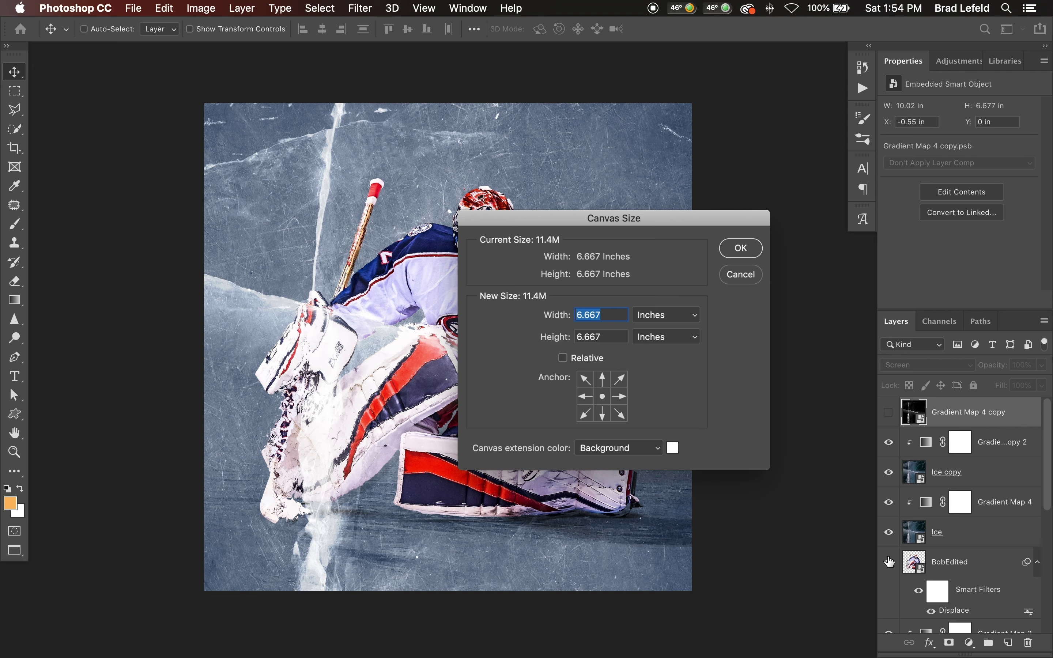
text(10)
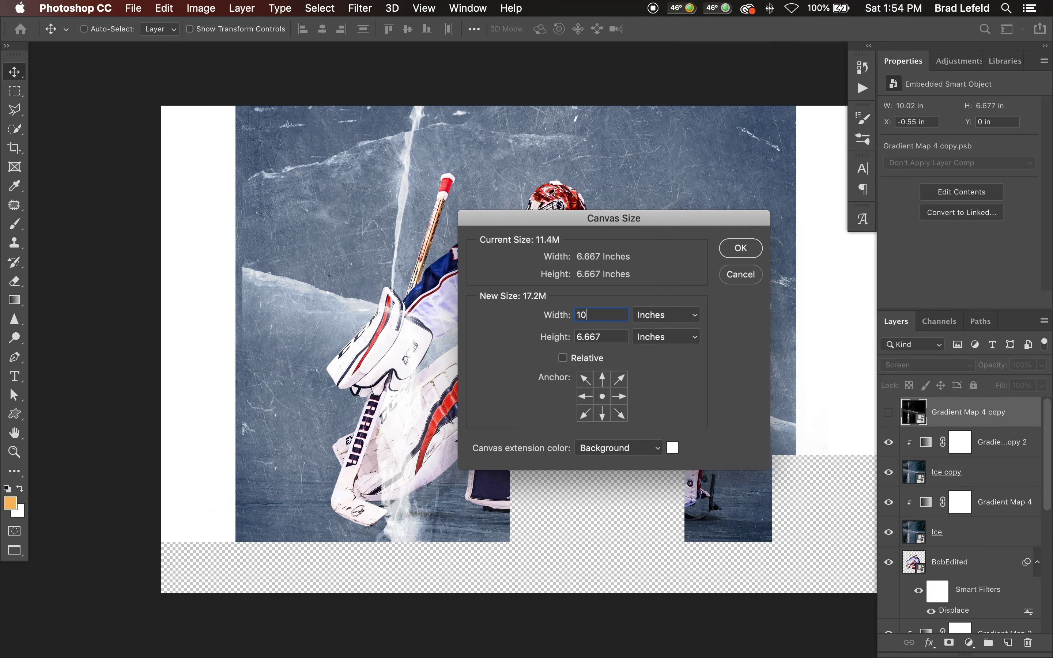
key(Return)
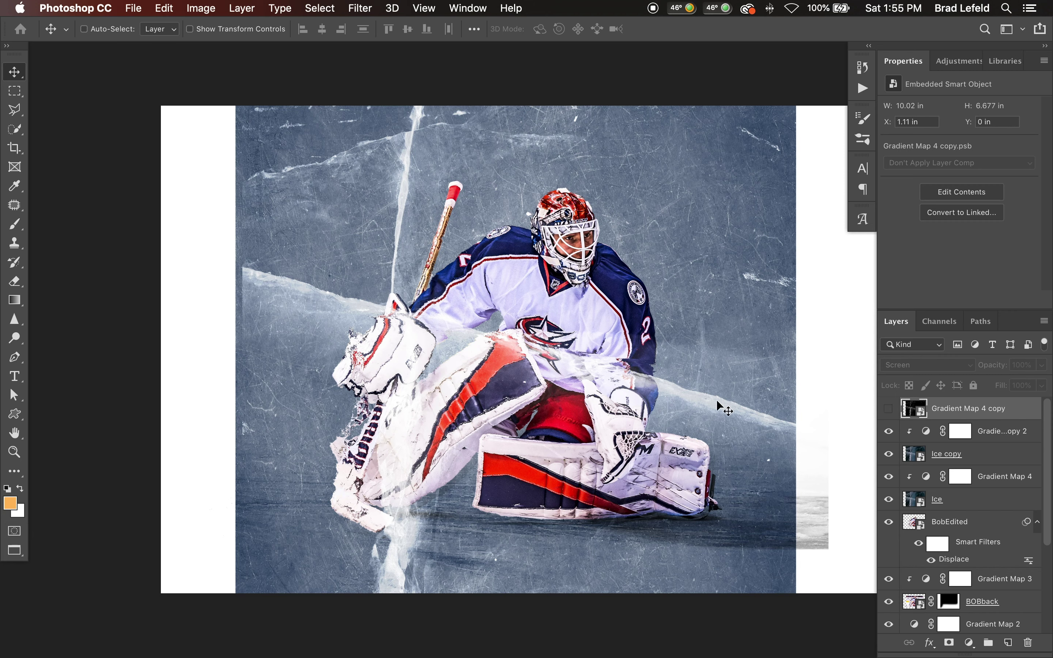
- Reload the BobEdited layer's existing Displace filter with the displacement map IceDisplace.psd from the Portfolio drive
double_click(960, 561)
click(265, 205)
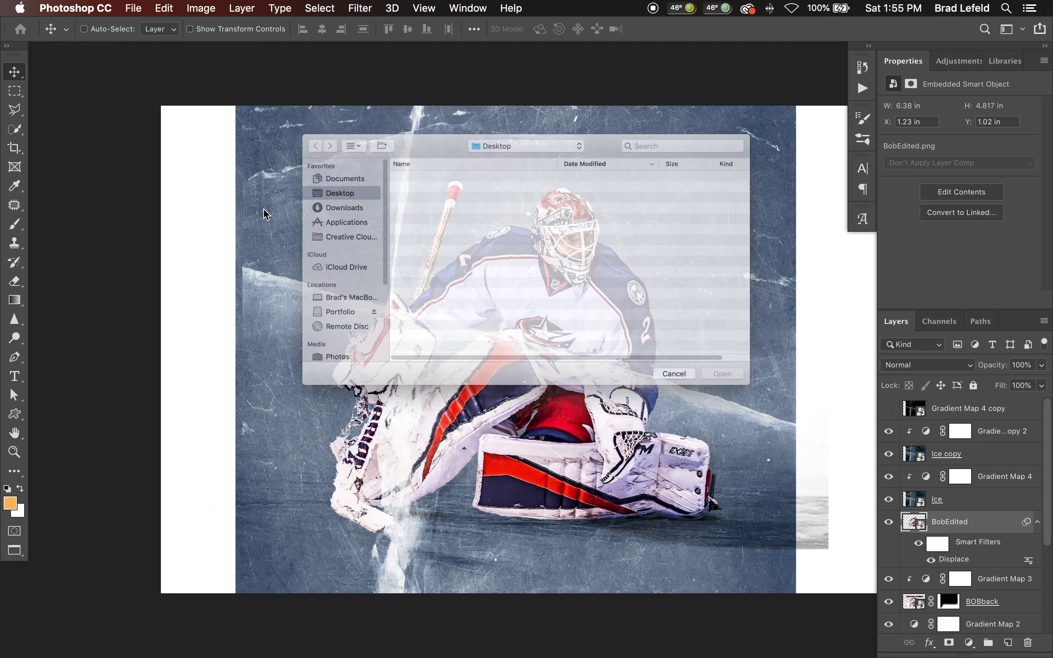
click(426, 153)
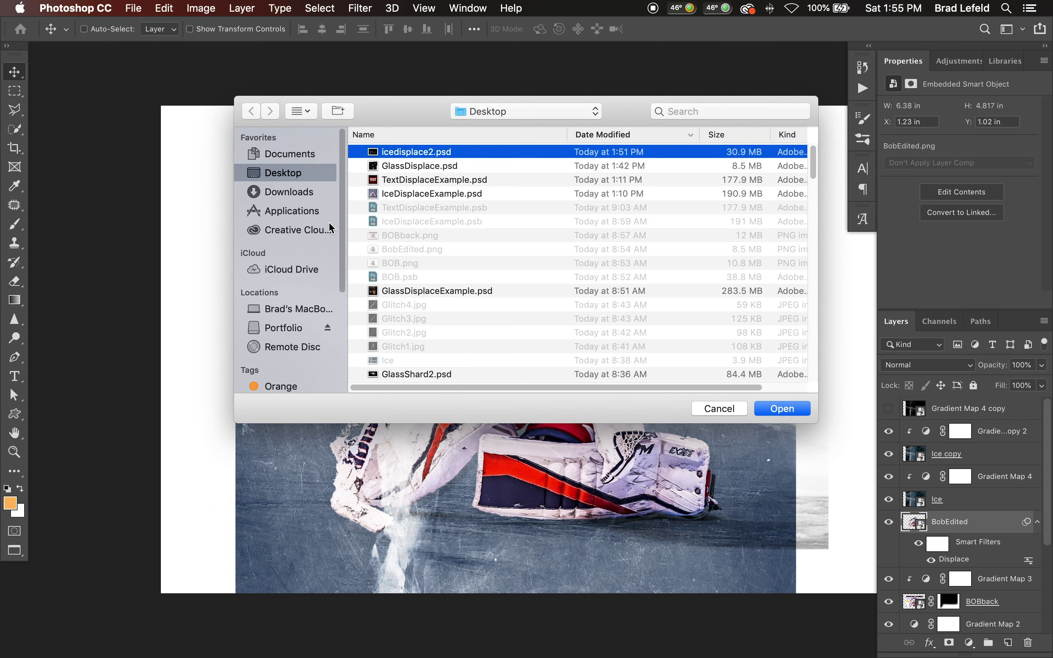
click(301, 329)
click(709, 113)
text(ic)
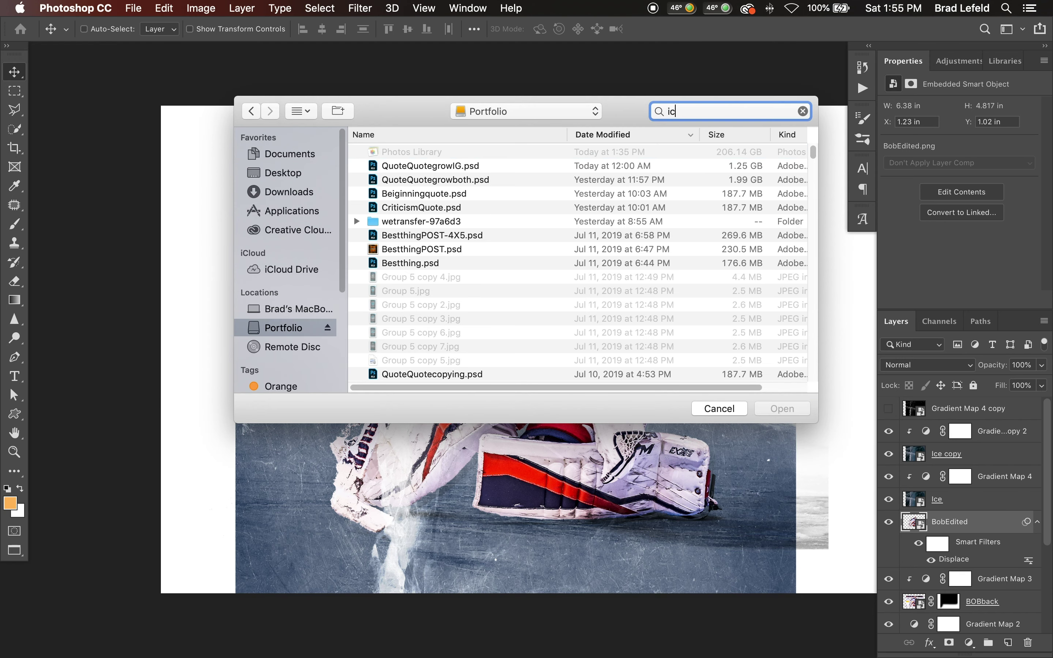
text(edisplace)
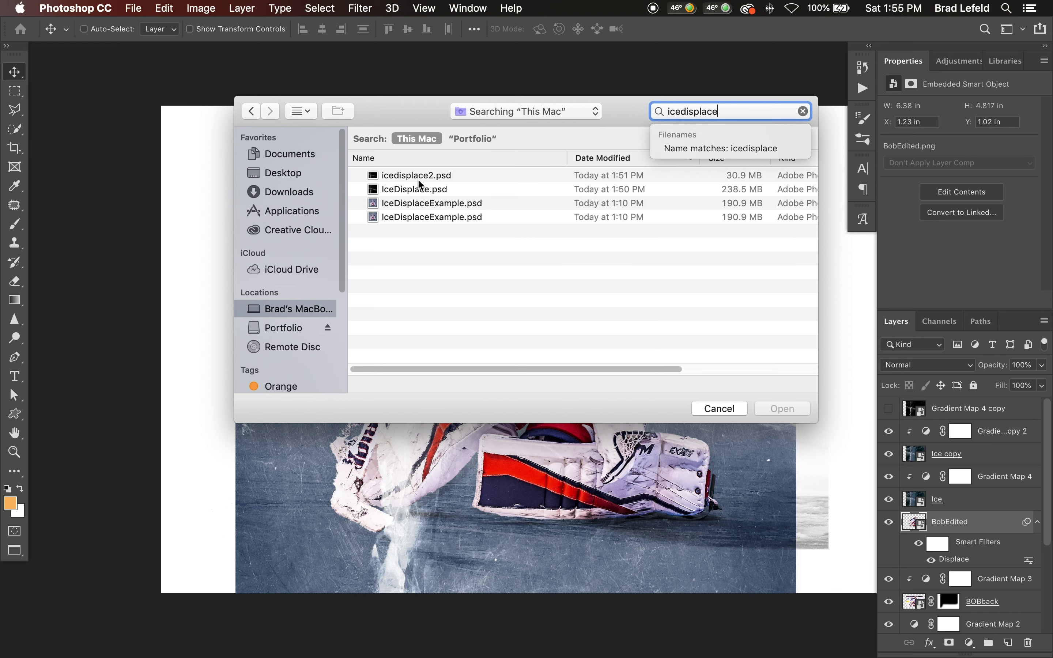
double_click(413, 187)
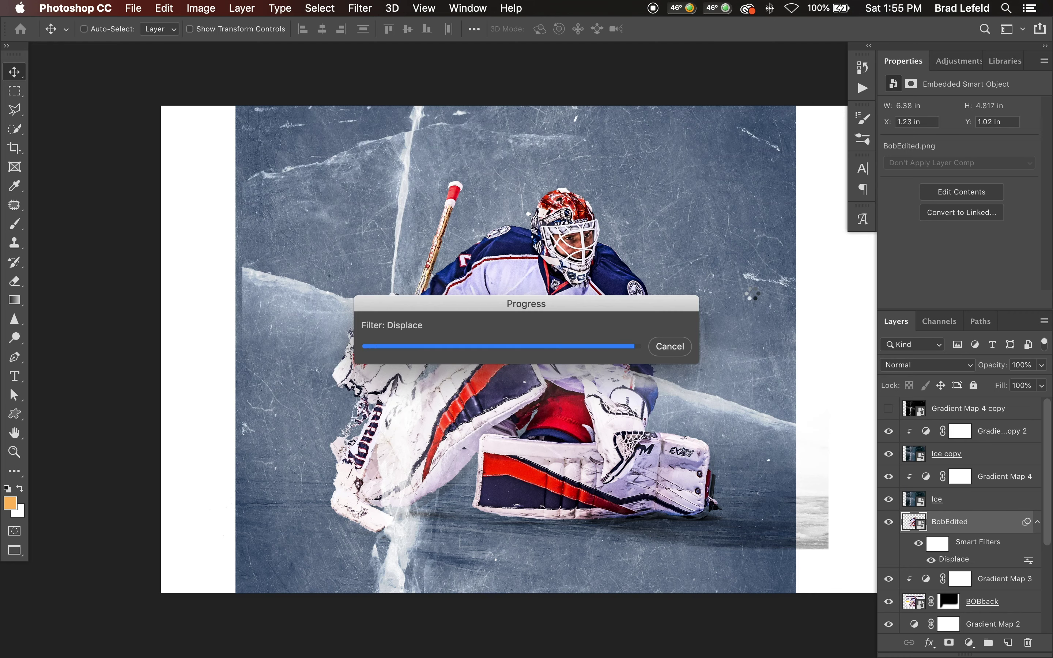
- Delete BobEdited's Displace smart filter and apply Displace again at 25 horizontal and vertical scale with the map IceDisplace.psd
right_click(952, 560)
click(886, 608)
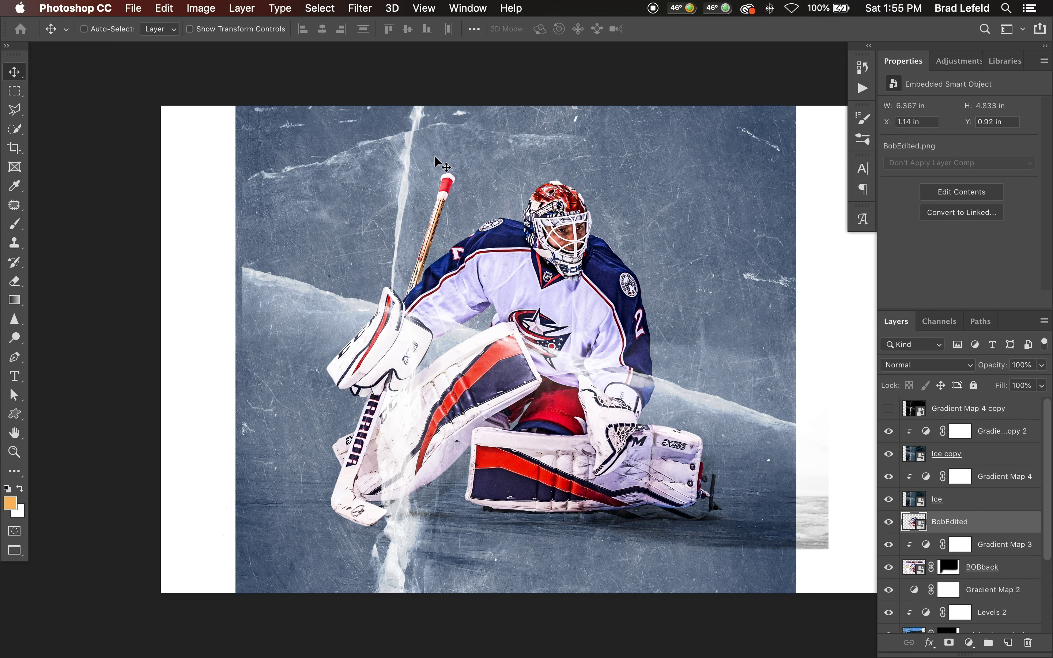
click(322, 8)
mouse_move(360, 7)
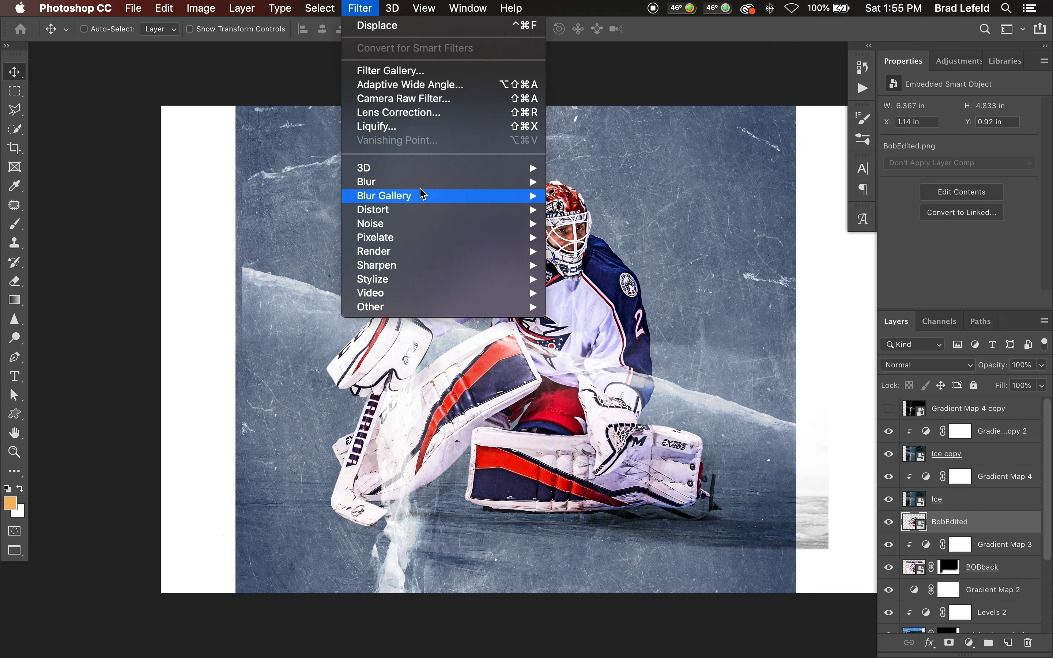
mouse_move(444, 212)
click(583, 209)
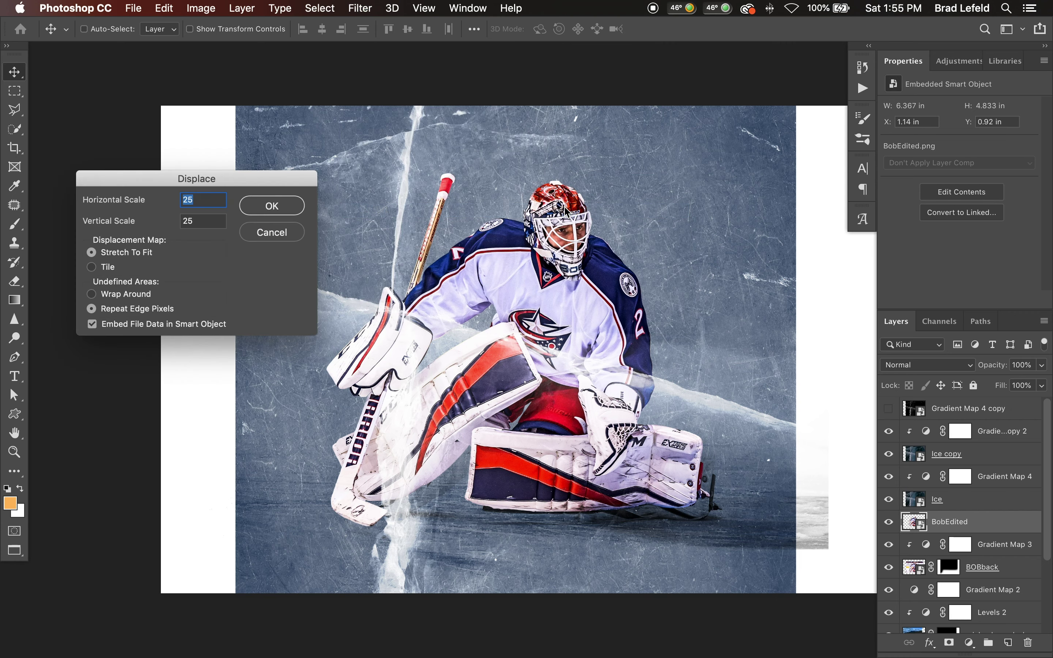
click(291, 207)
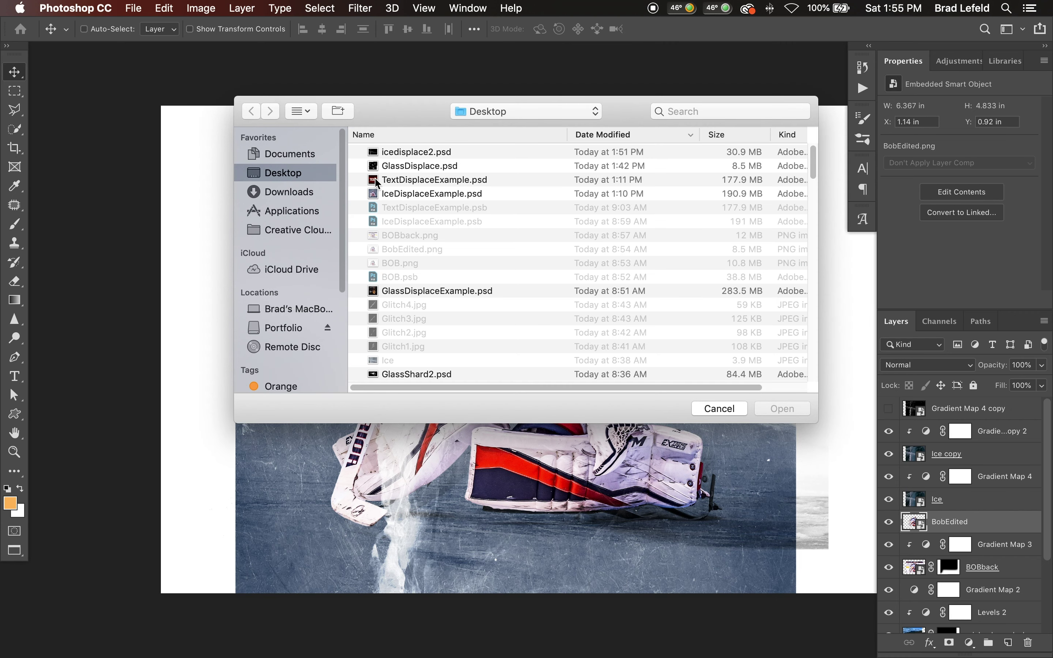
click(272, 327)
click(704, 112)
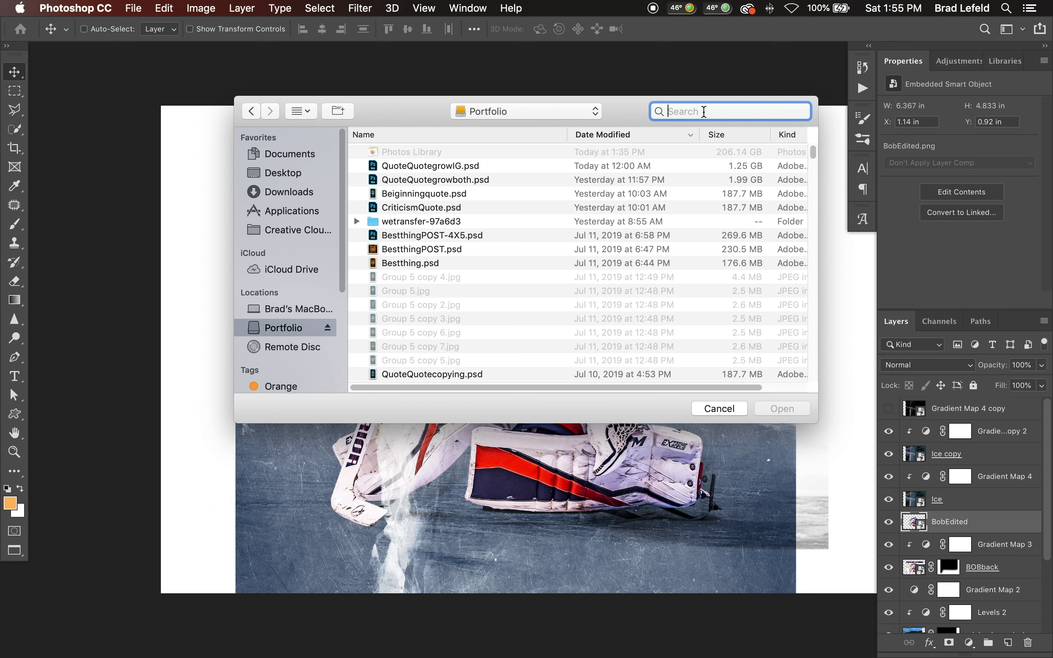
text(icedisplace)
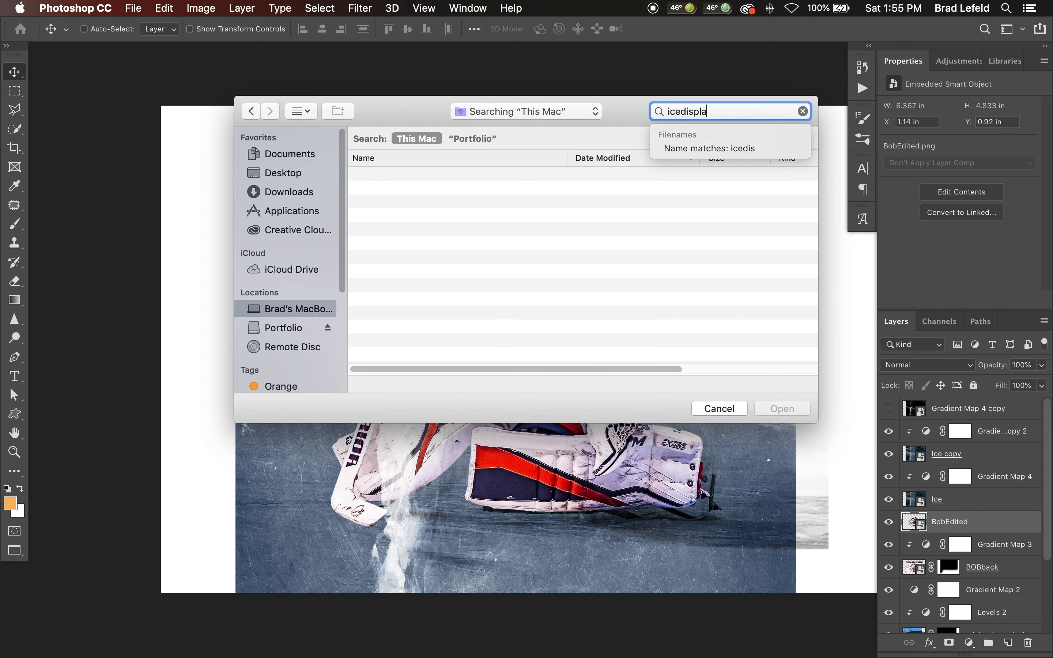
click(440, 192)
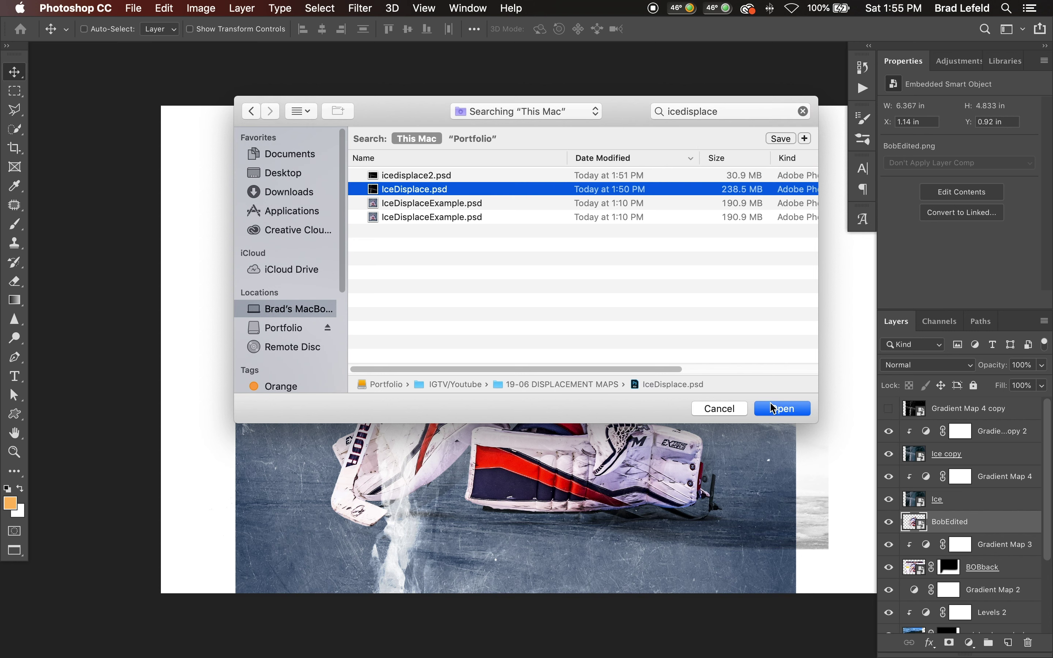
click(783, 409)
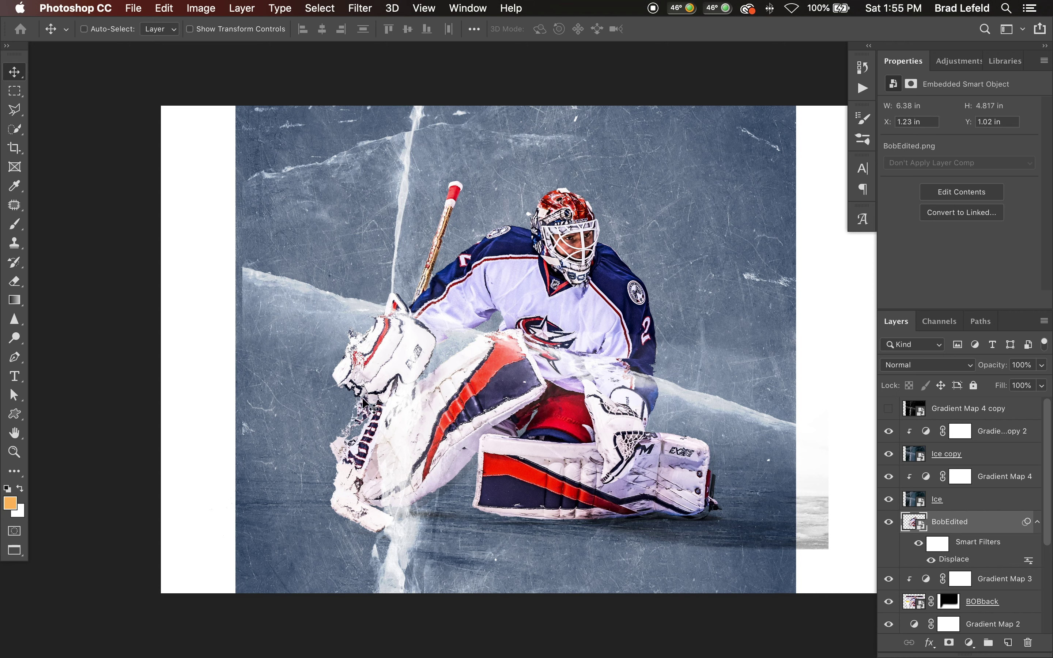
- Show the Gradient Map 4 copy layer, set its blend mode to Normal, and hide it again
click(890, 409)
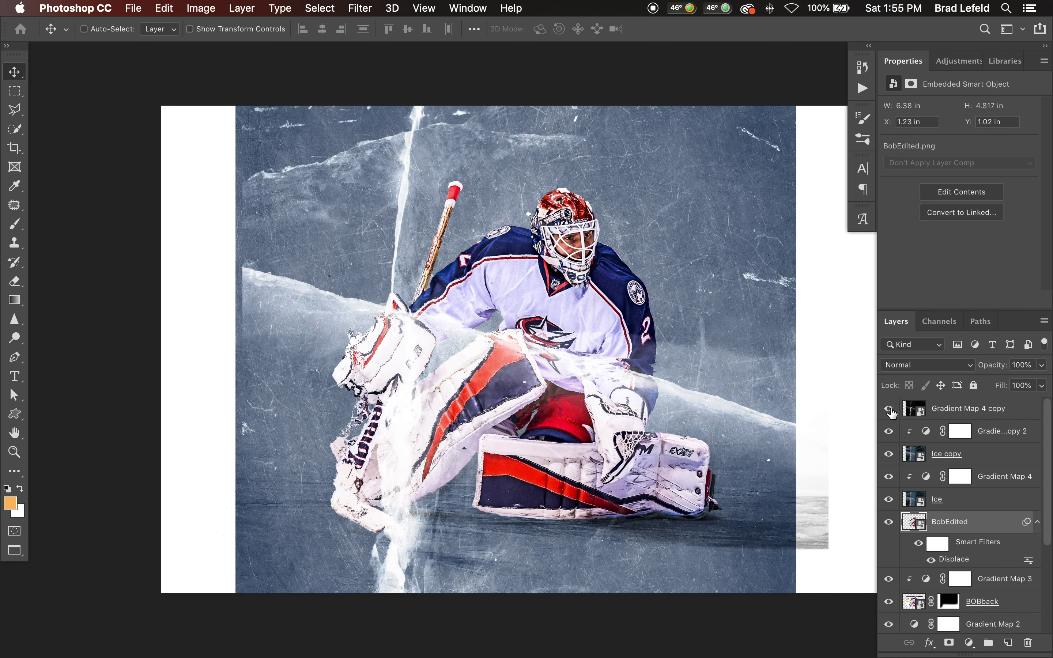
click(938, 411)
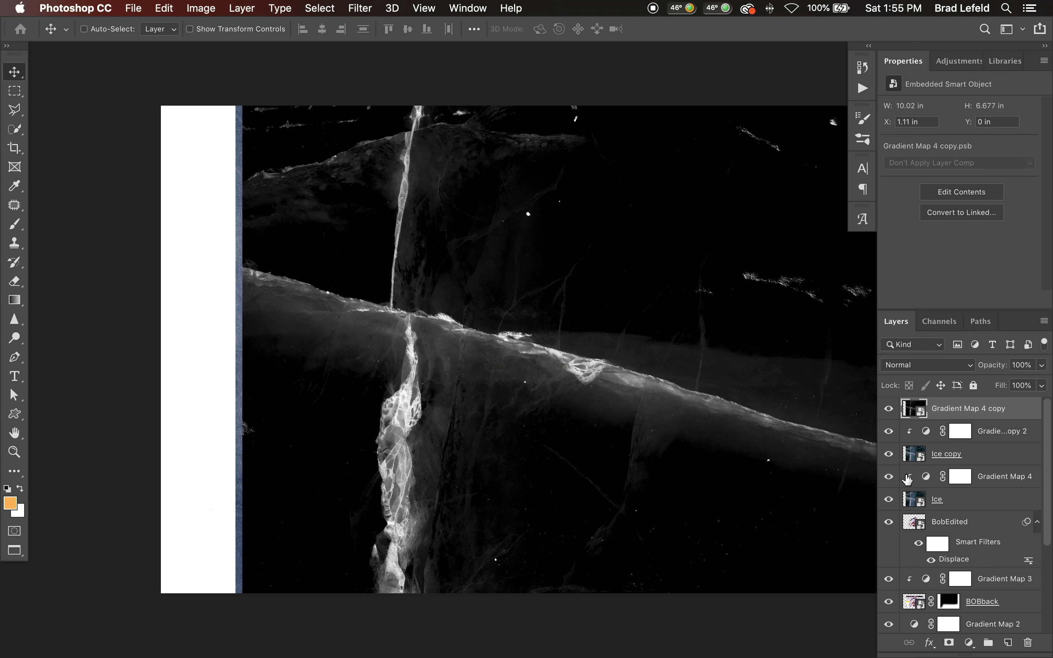
click(889, 408)
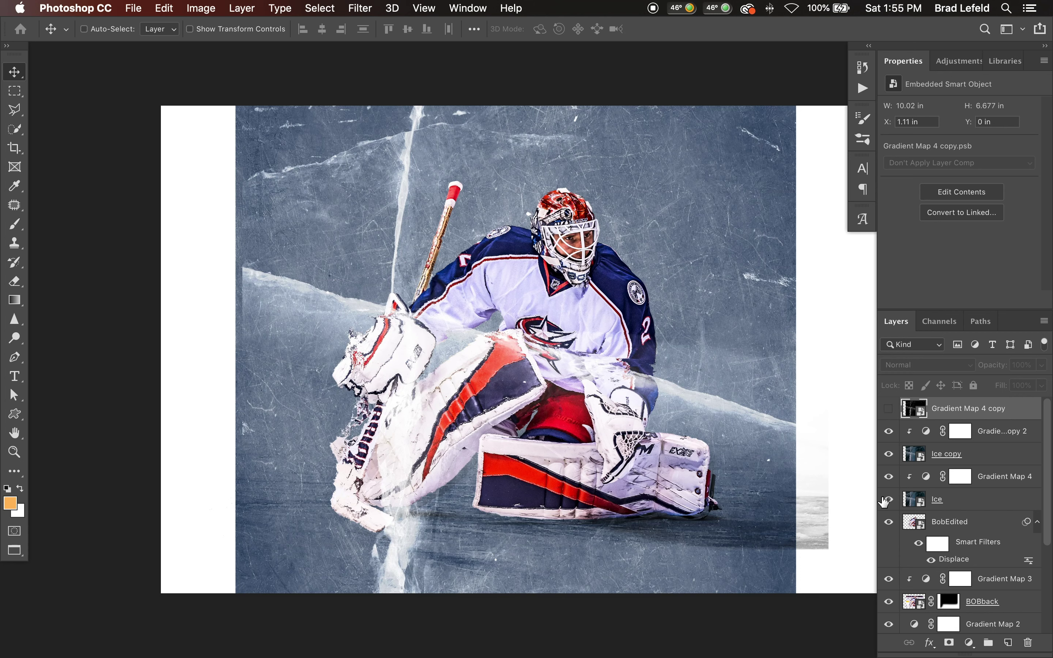
- Hide the Ice and Ice copy layers and their clipped gradient maps, keeping the BobEdited layer visible
drag(890, 525, 899, 408)
click(889, 522)
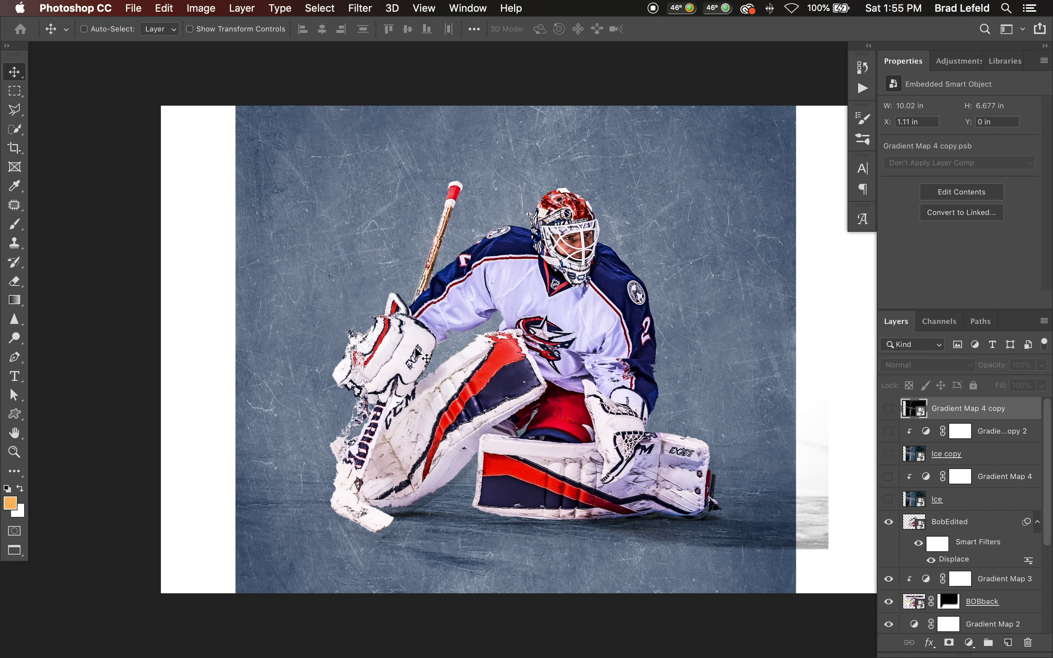
scroll(478, 381, right, 5)
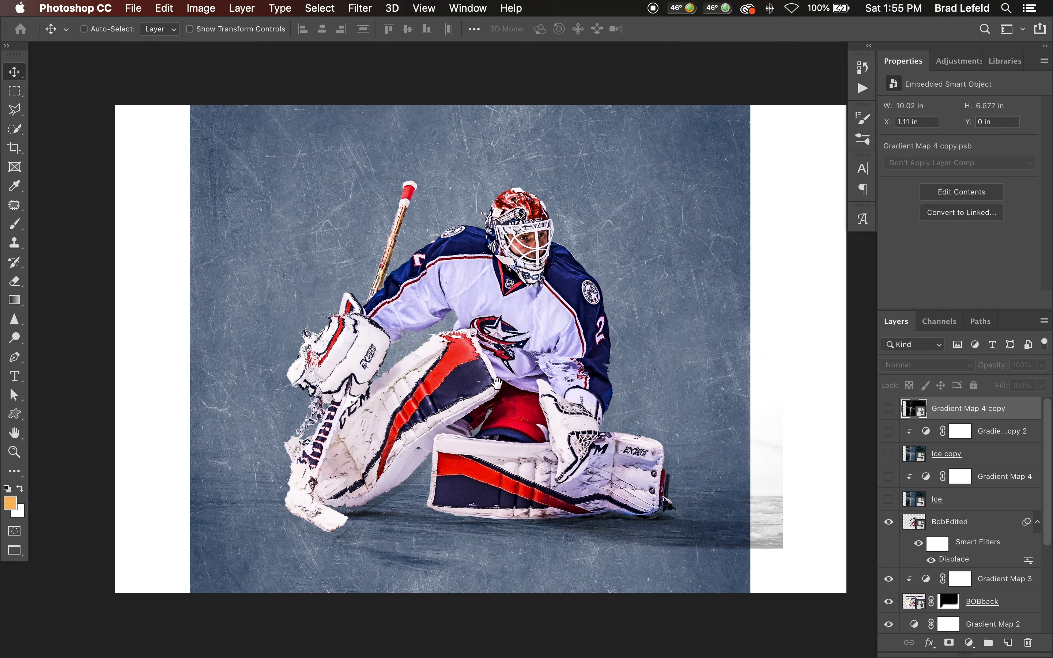
scroll(491, 377, right, 1)
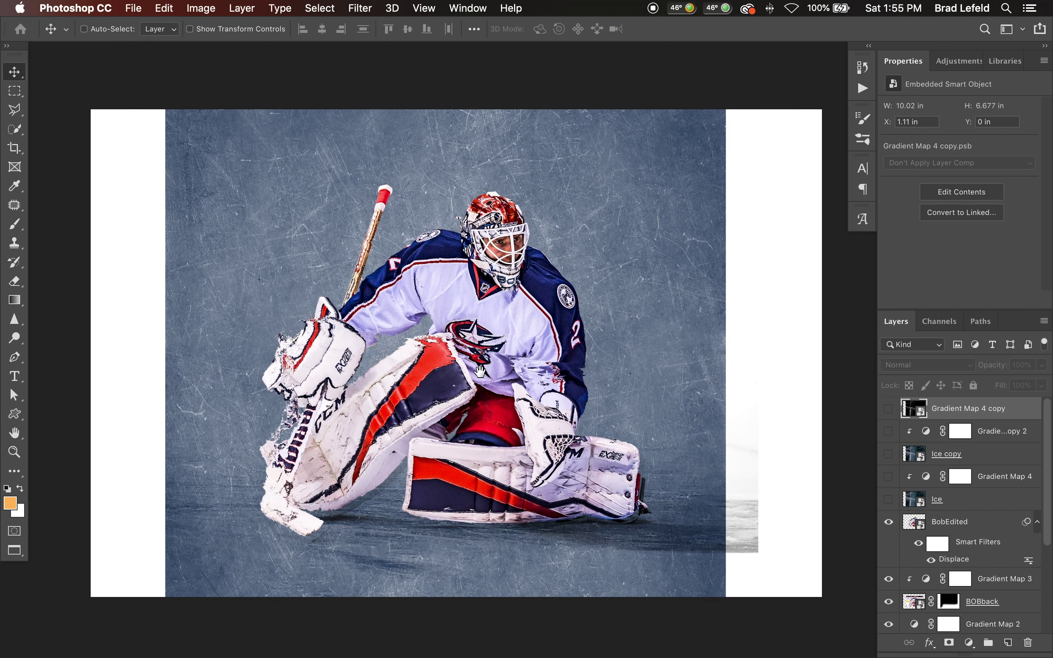
- Switch to Finder and open TextDisplaceExample.psd from the 19-06 DISPLACEMENT MAPS folder in Photoshop
mouse_move(526, 648)
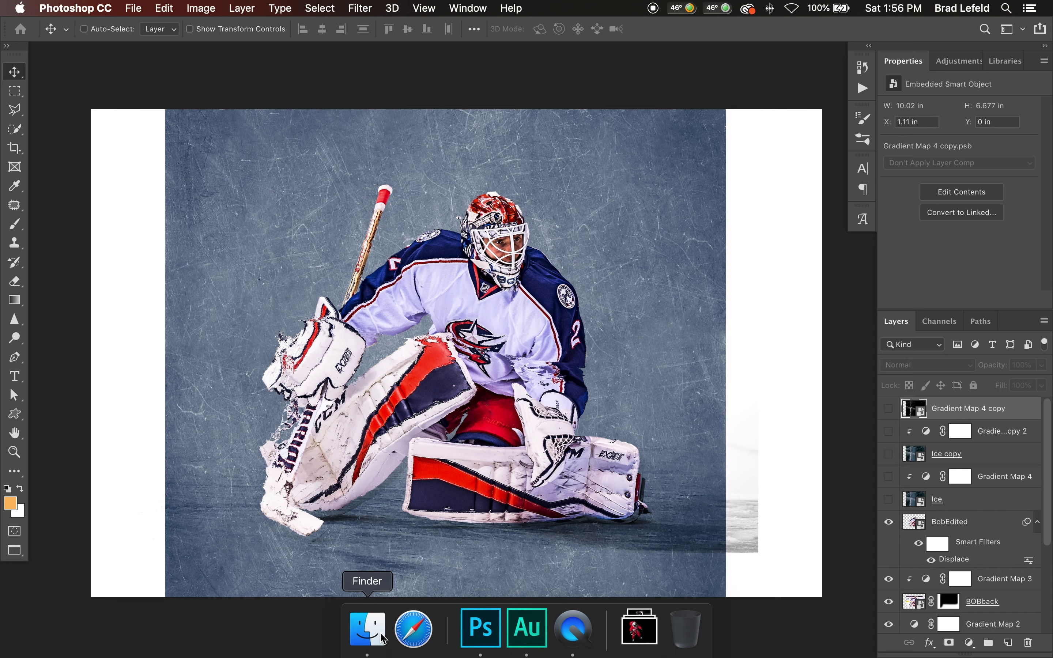
click(367, 647)
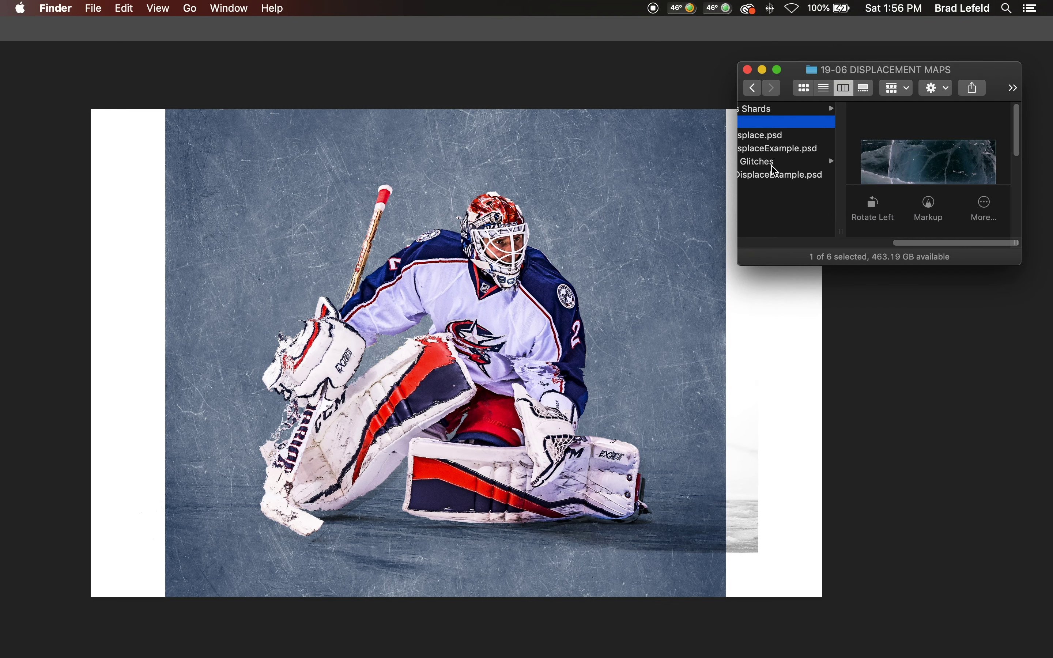
click(779, 175)
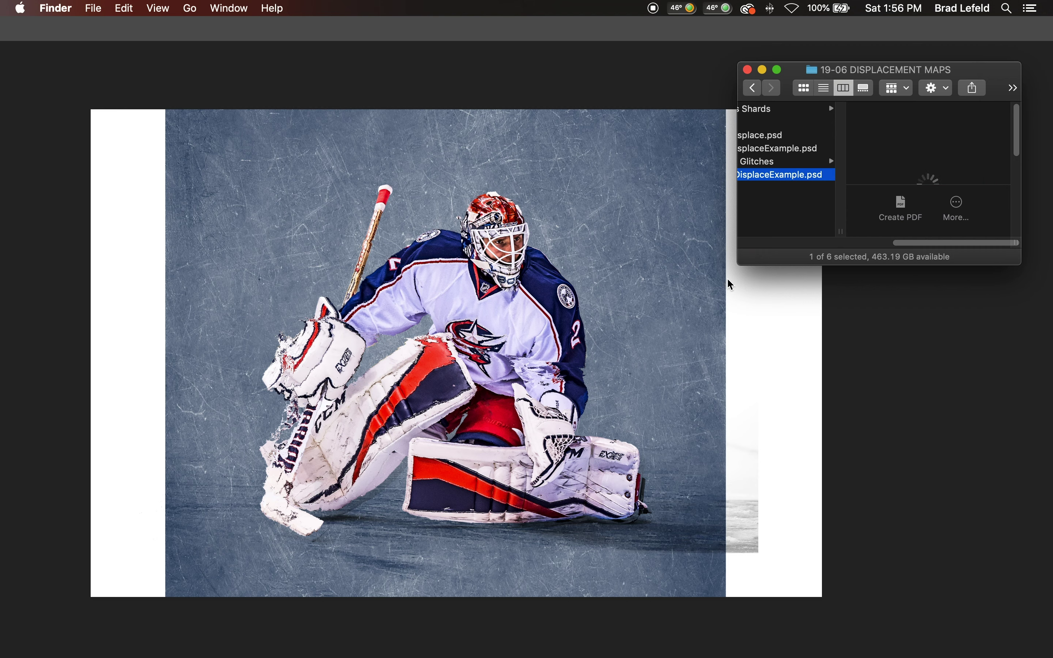
drag(738, 263, 663, 311)
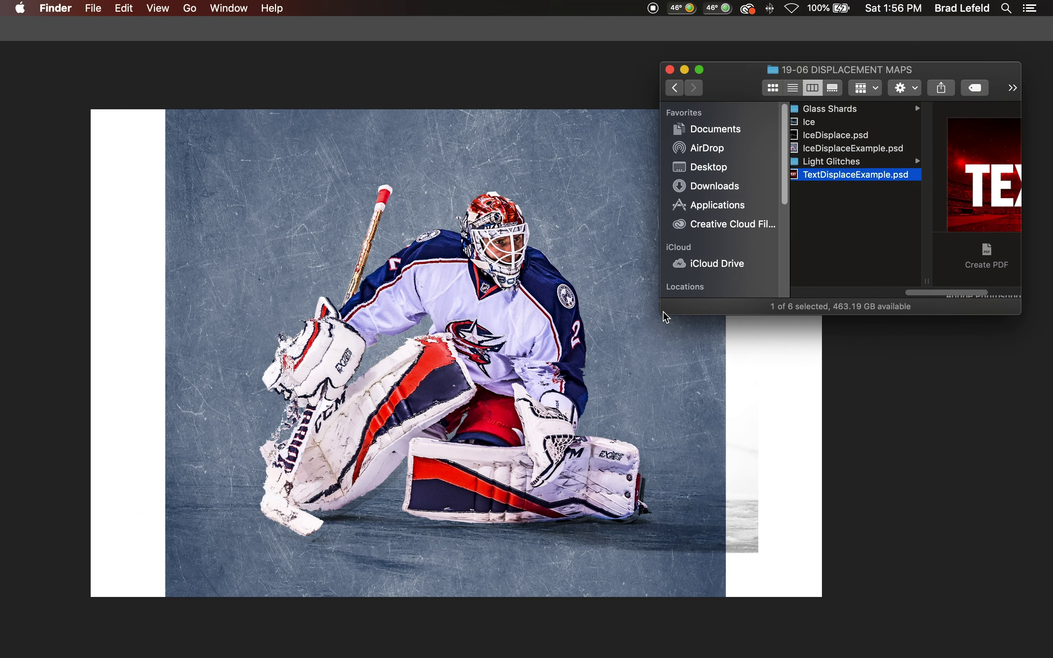
click(663, 314)
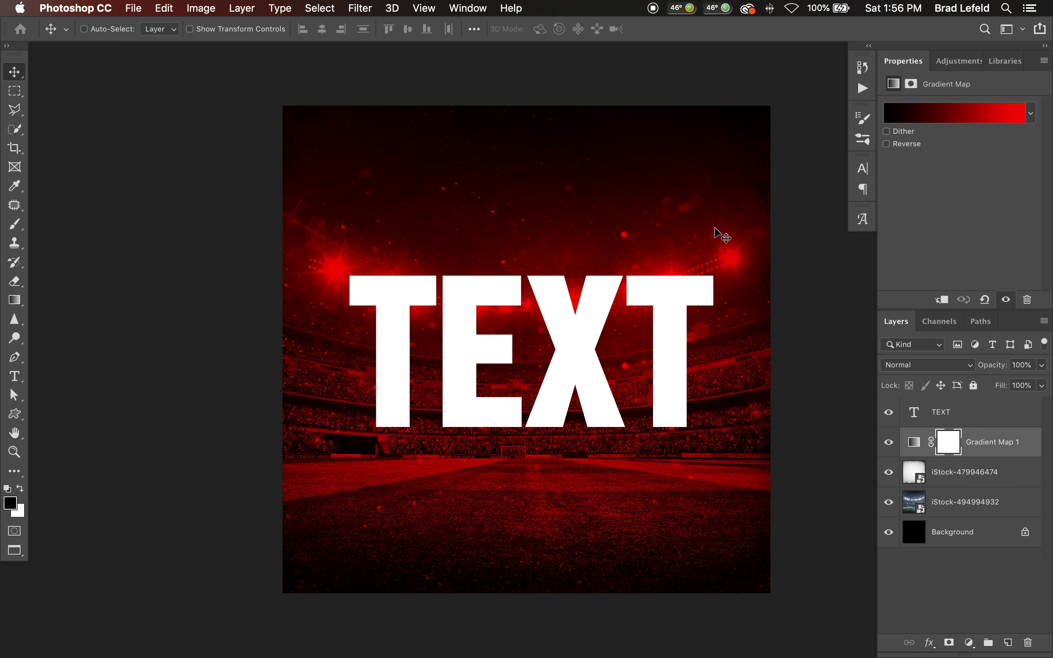
- Convert the Background layer to Layer 0, group all layers below TEXT, and name the group BAckground
click(960, 531)
double_click(975, 538)
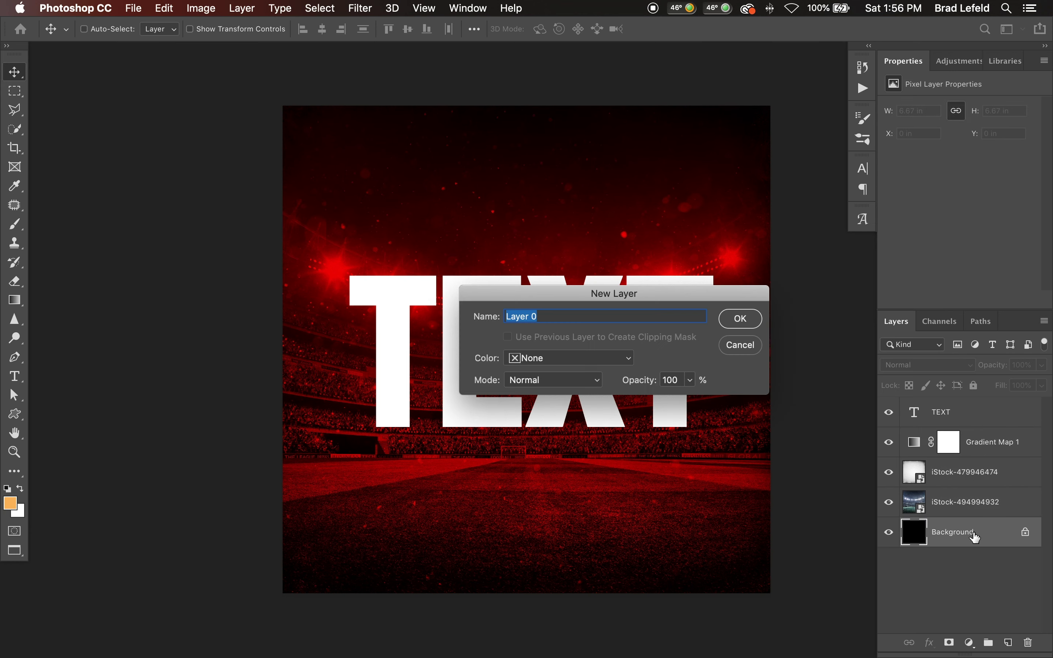
key(Return)
shift+click(987, 450)
key(super+g)
double_click(944, 442)
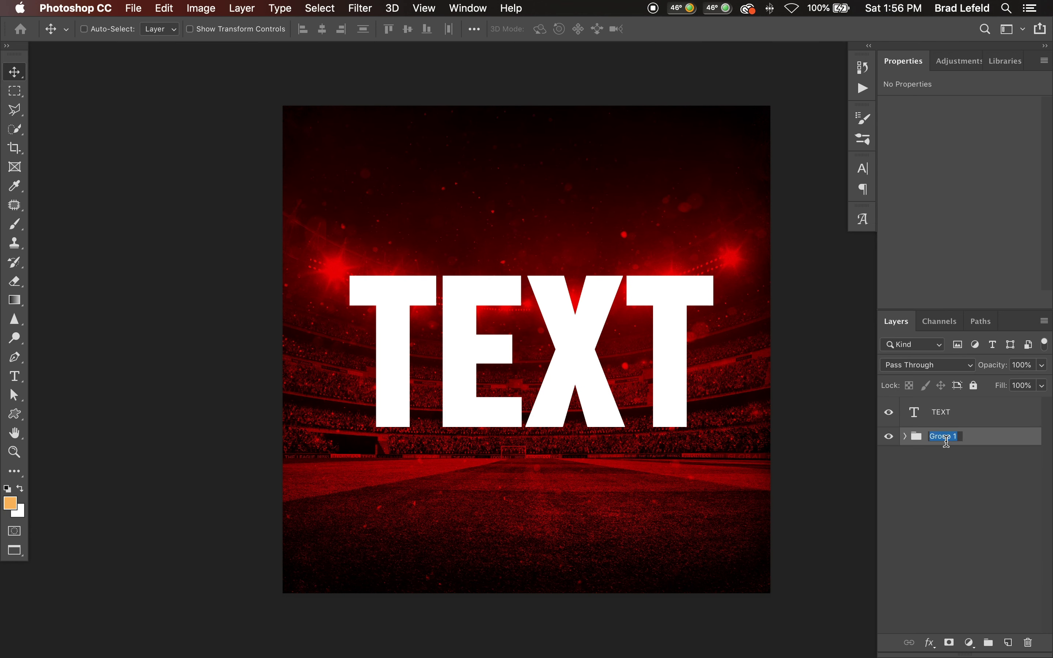
text(BAckground)
key(Return)
- Select the TEXT layer above the BAckground group and dismiss the program error dialog
right_click(940, 437)
click(946, 410)
click(911, 404)
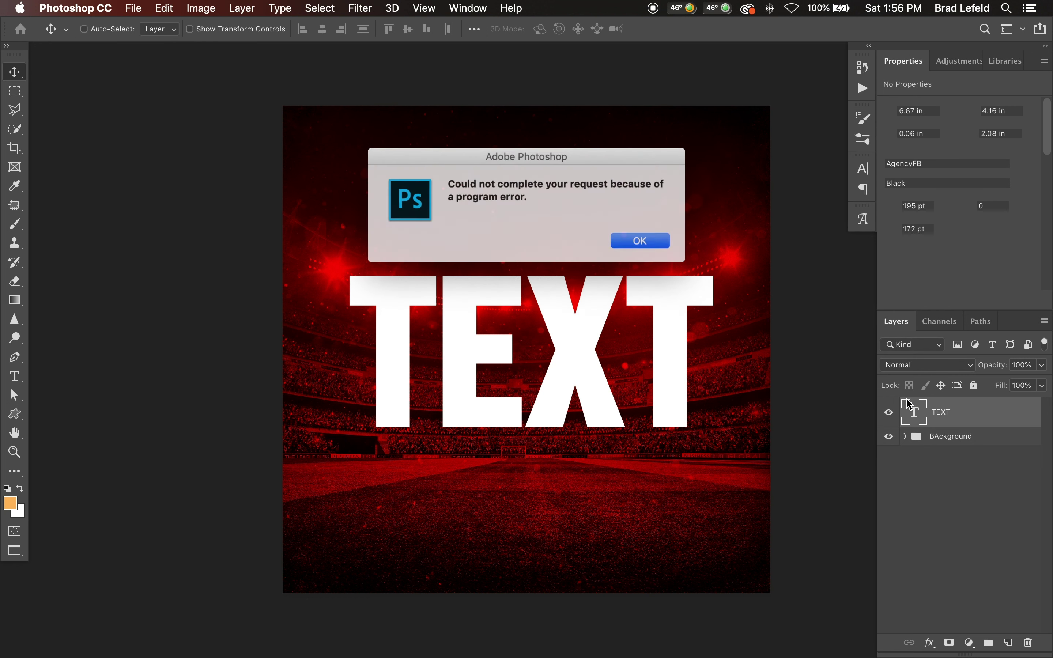
key(Return)
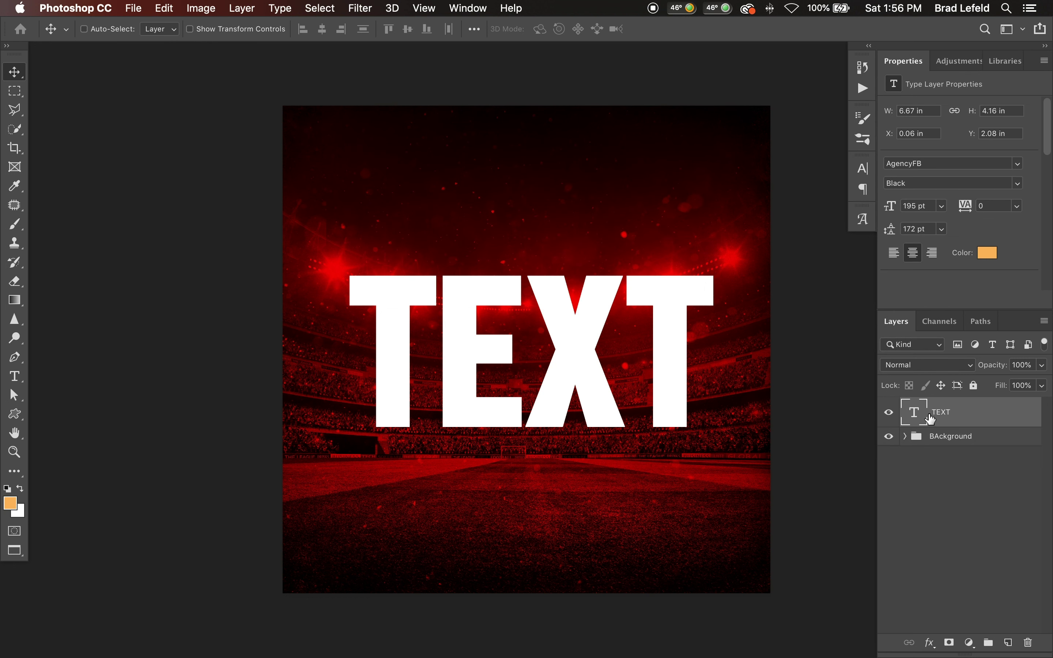
scroll(723, 384, right, 5)
key(super)
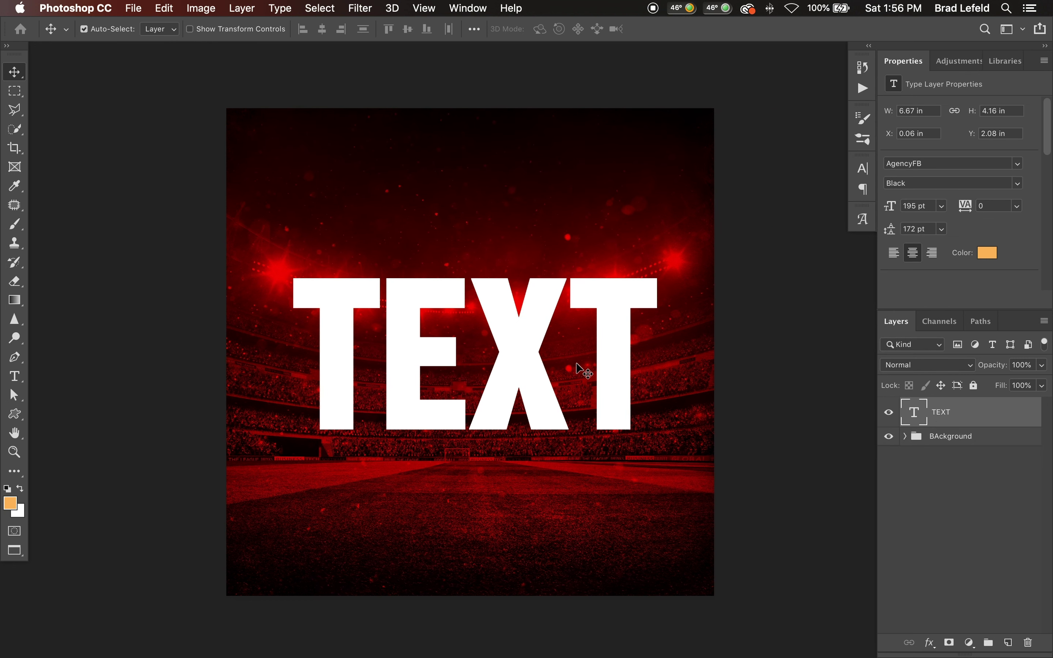
scroll(576, 369, up, 2)
drag(658, 311, 590, 298)
- Switch to Finder and preview StockGlitch1.jpg, StockGlitch2.jpg and StockGlitch3.jpg in the Light Glitches folder
key(super+Tab)
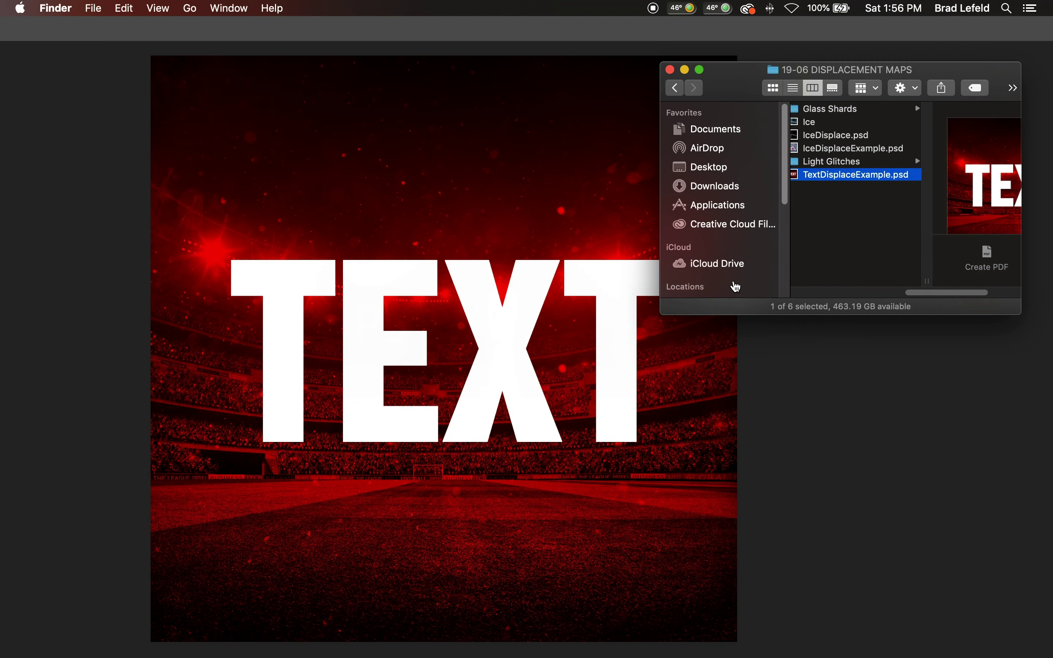
click(840, 164)
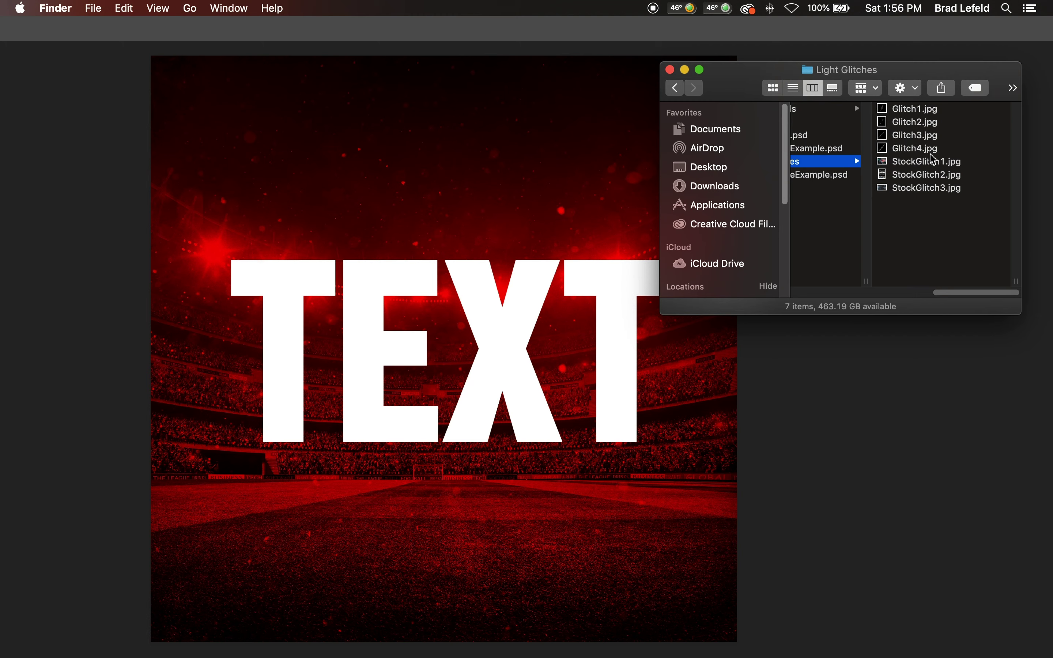
click(932, 164)
key(space)
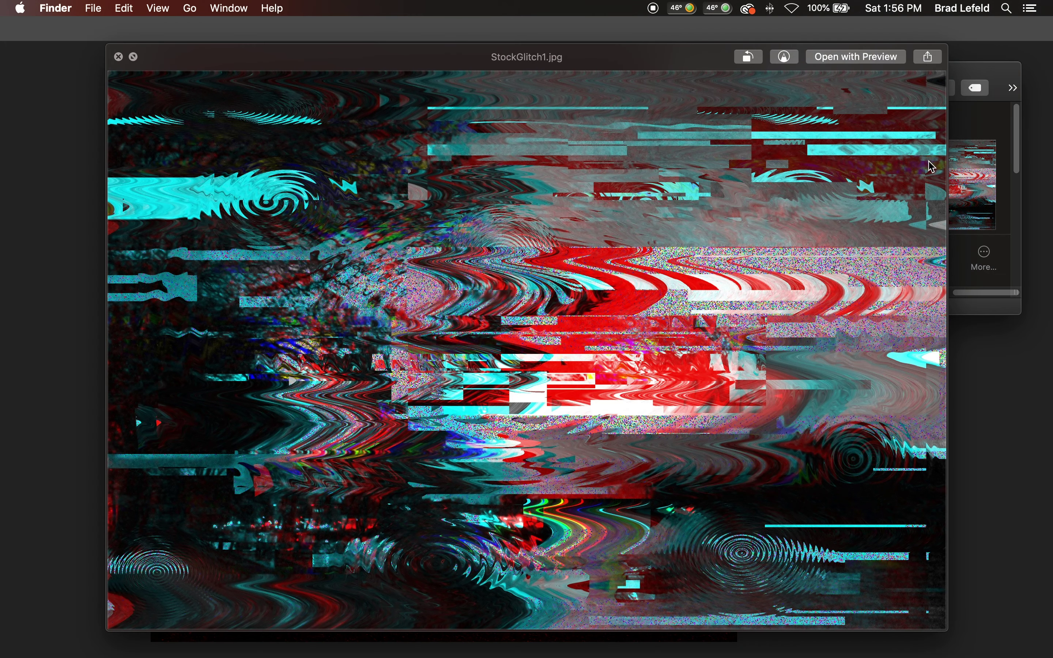
key(Down)
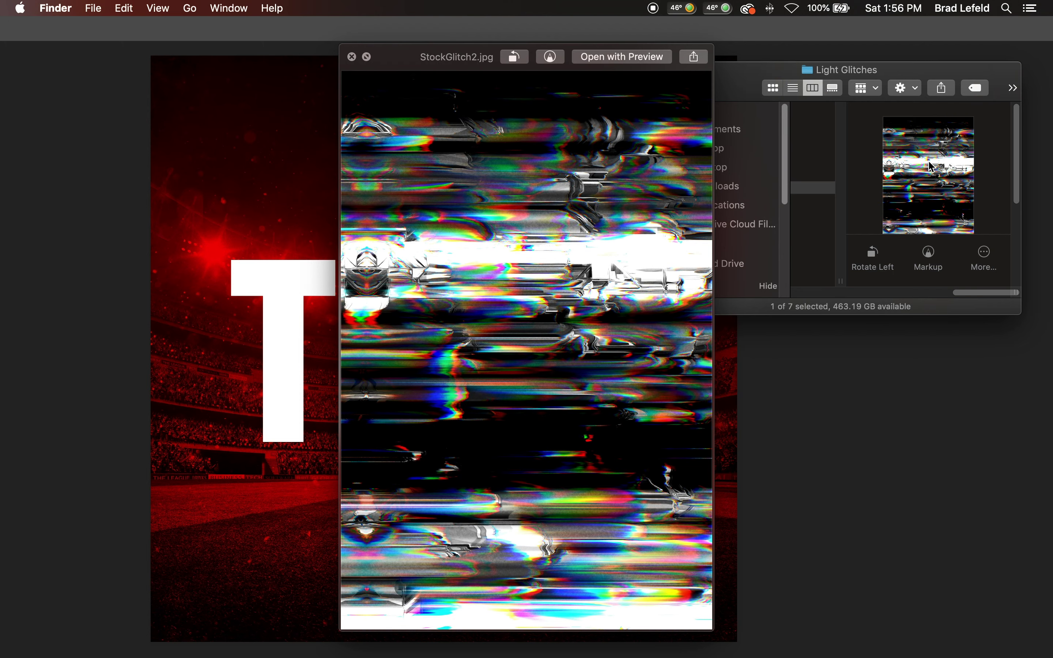
key(Down)
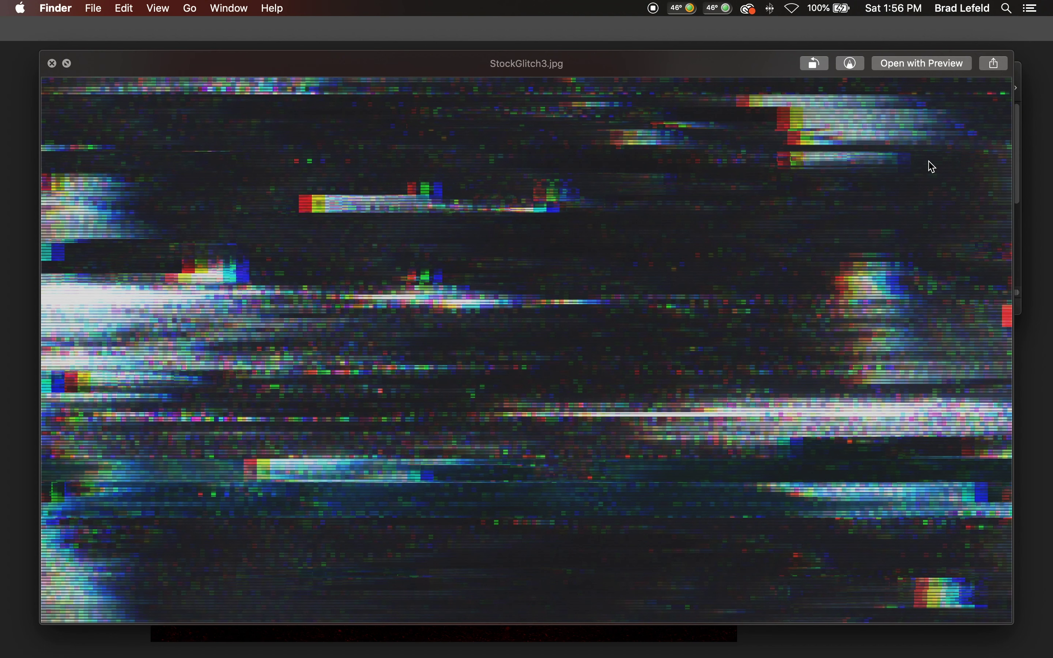
key(Up)
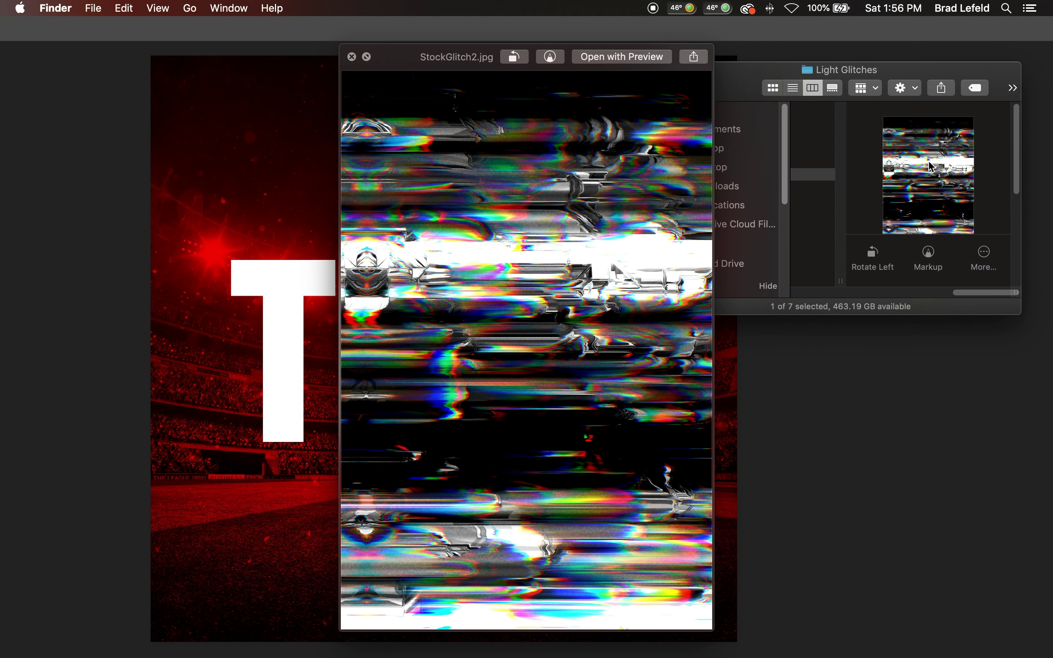
key(Up)
key(space)
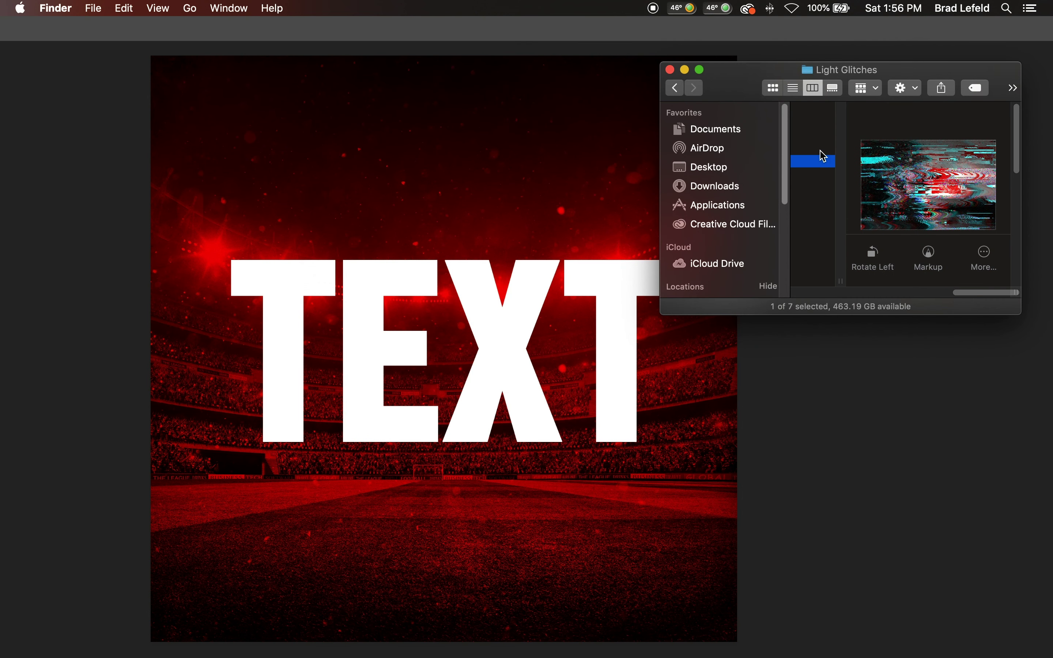
- Place Glitch1.jpg through Glitch4.jpg from the Light Glitches folder into the Photoshop document above the TEXT layer at their fitted sizes
shift+click(814, 114)
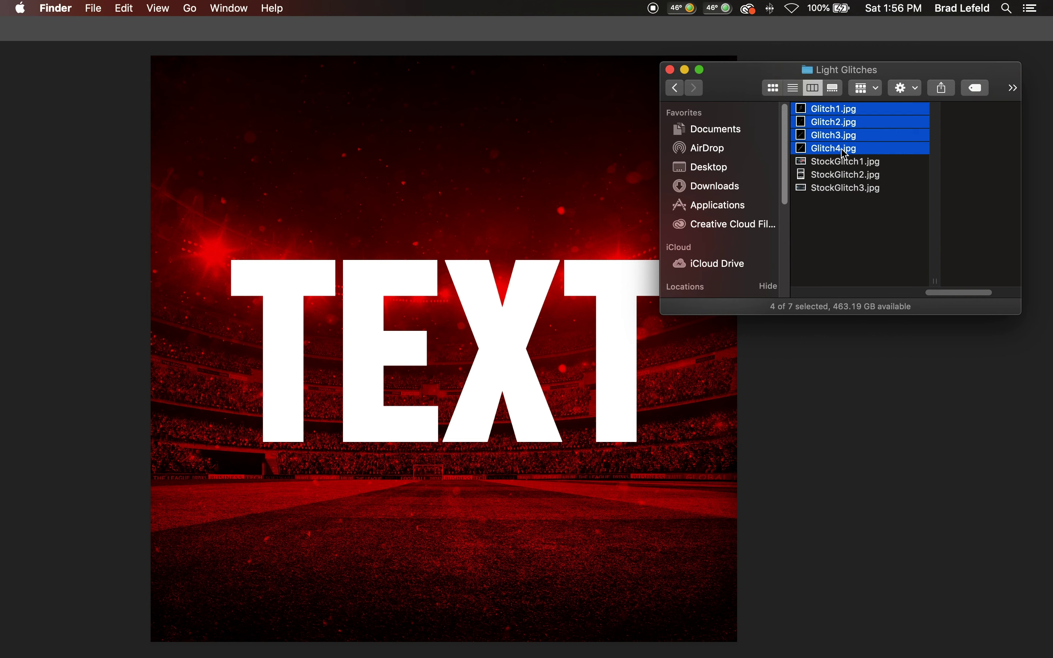
drag(845, 153, 428, 251)
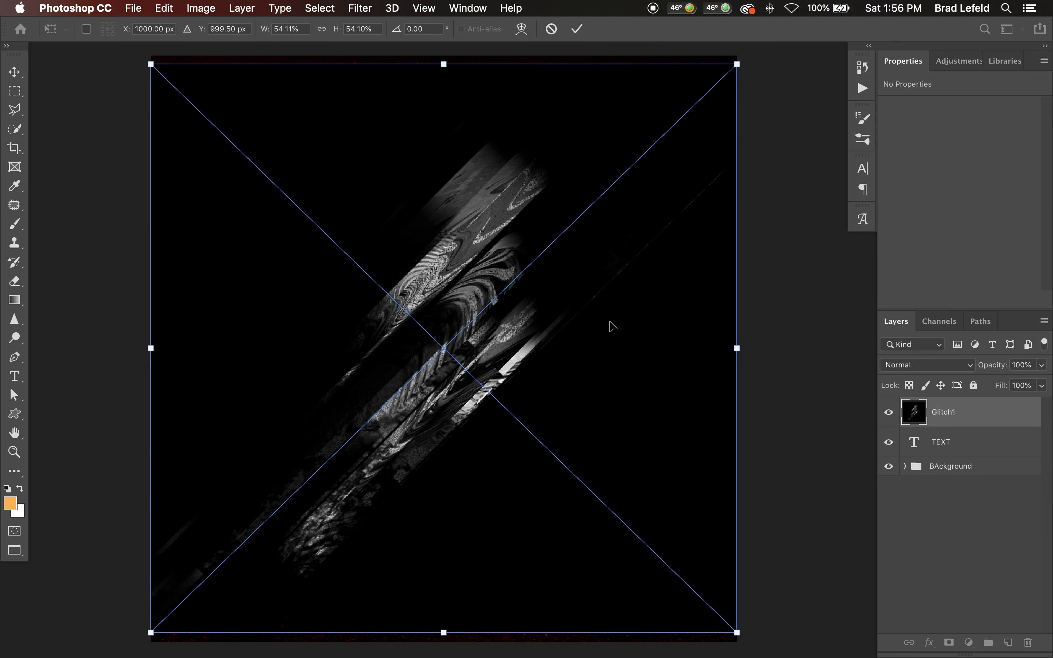
key(Return)
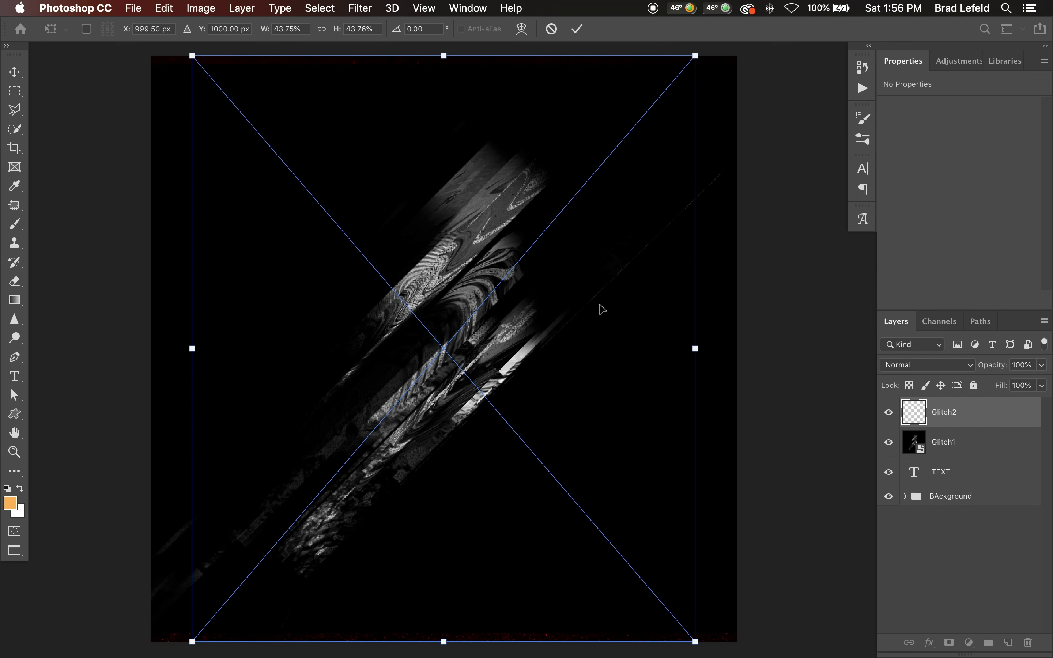
key(Return)
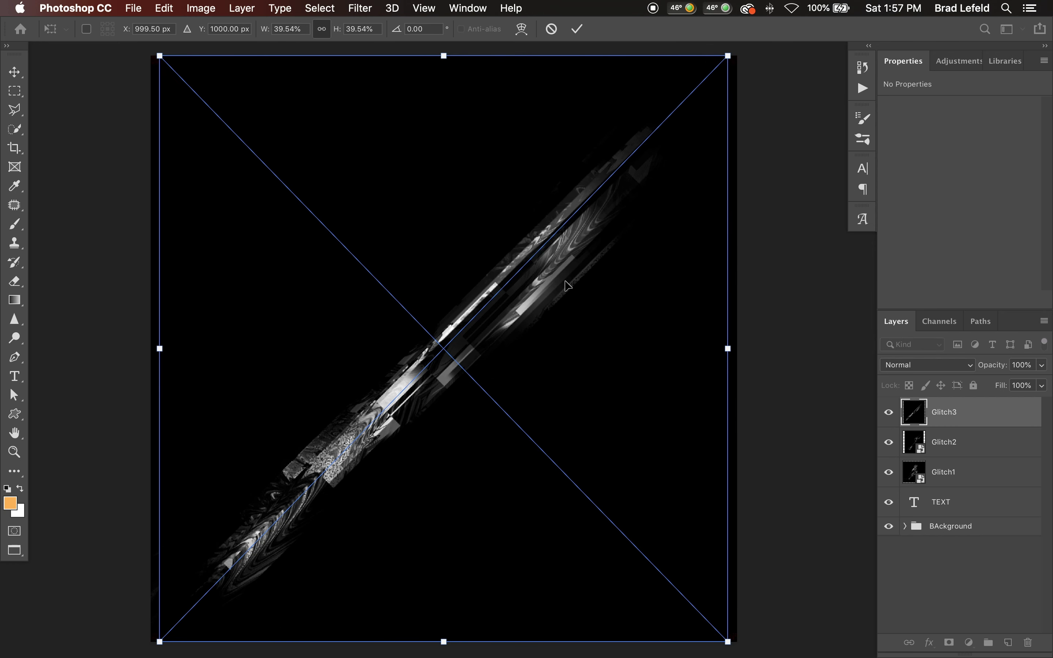
key(Return)
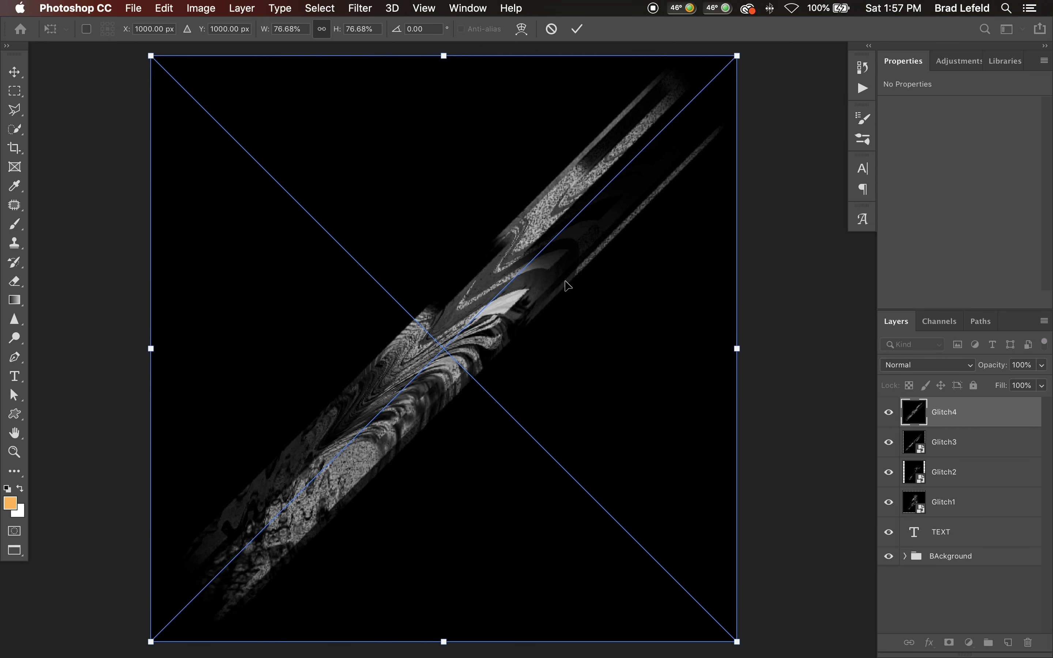
key(Return)
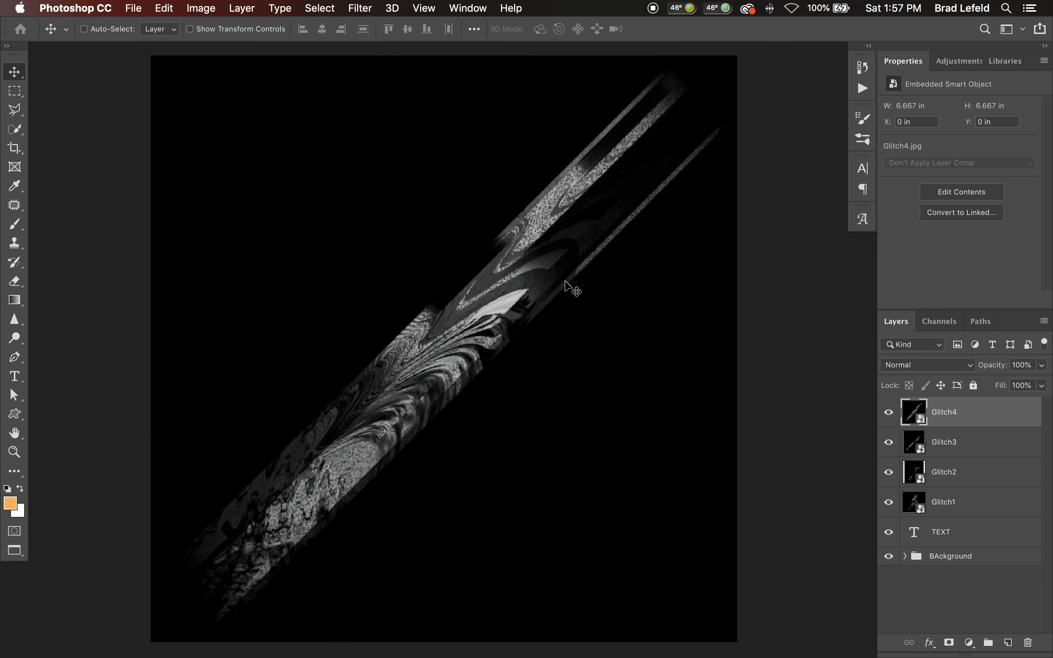
- Scale the Glitch1 to Glitch4 layers together to about half size around the canvas centre and set their blend mode to Screen
shift+click(944, 501)
key(super+t)
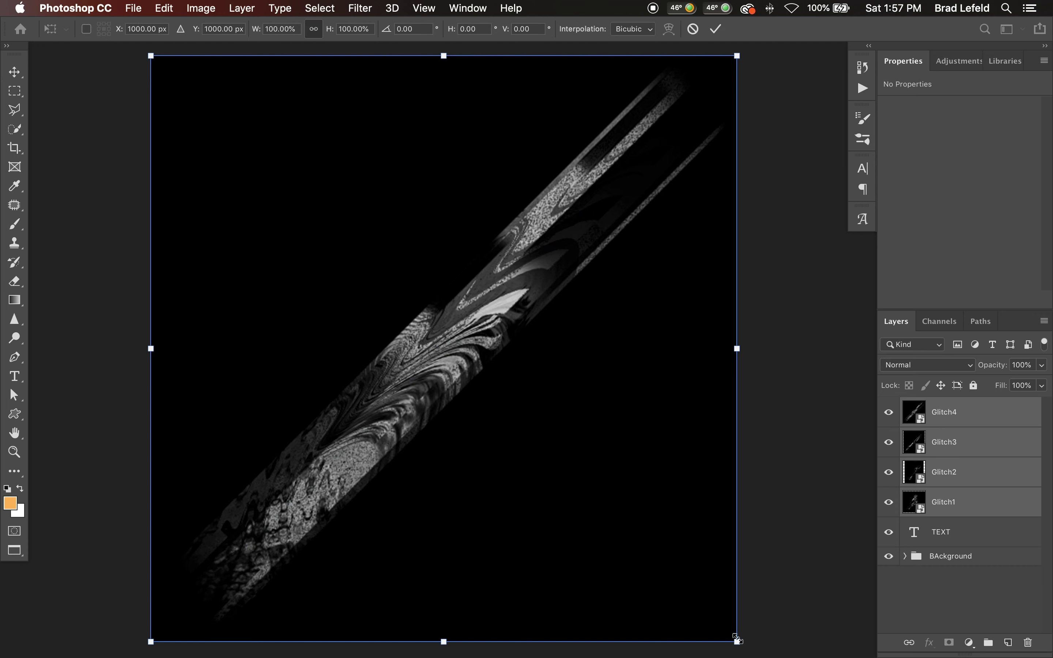
drag(737, 642, 591, 463)
key(Return)
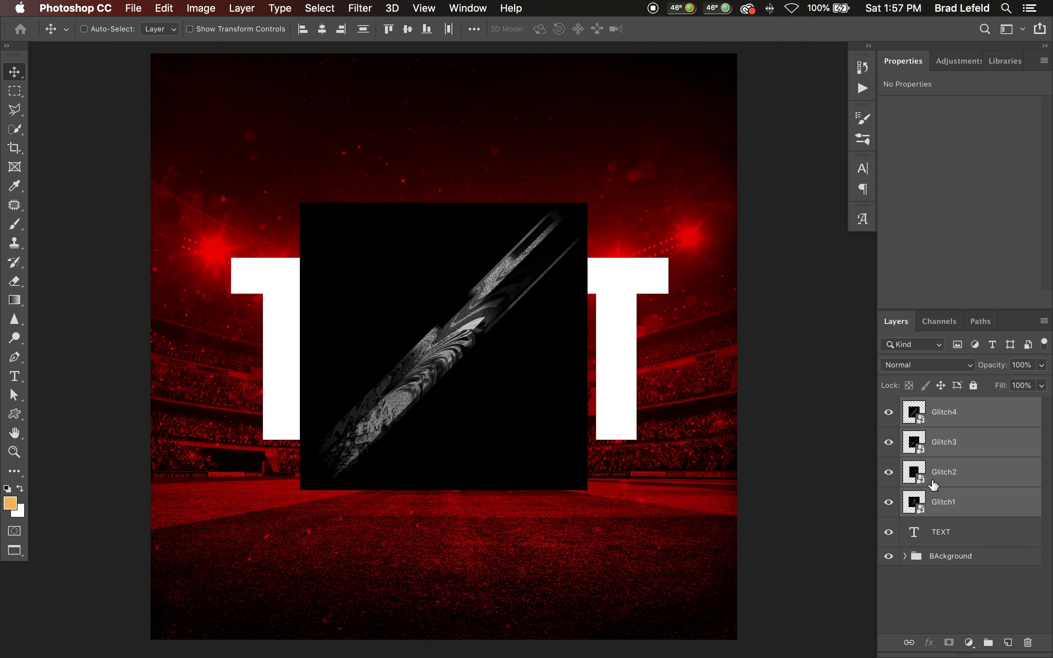
key(alt+shift+s)
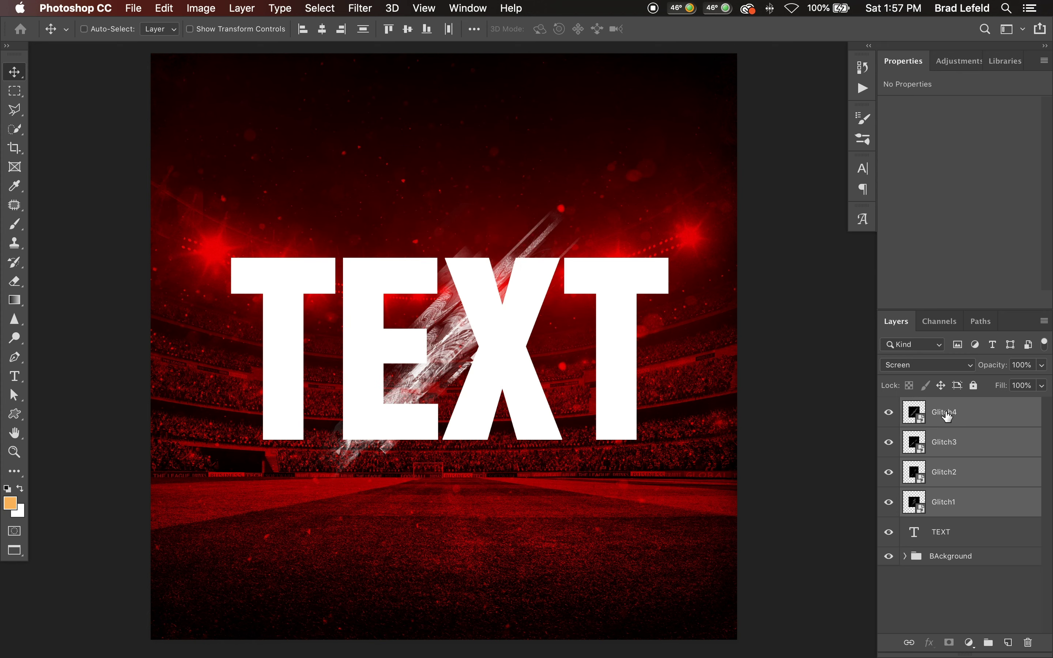
- Move the Glitch4 streak to the lower right over the last T and the Glitch3 streak to the upper left of the text
click(948, 416)
mouse_move(461, 379)
mouse_down()
mouse_move(633, 440)
mouse_move(624, 425)
mouse_up()
click(944, 442)
mouse_move(549, 389)
mouse_down()
mouse_move(325, 309)
mouse_move(413, 318)
mouse_up()
- Move the Glitch2 streak to the lower left behind the first letters and the Glitch1 streak up and right behind the X
click(991, 483)
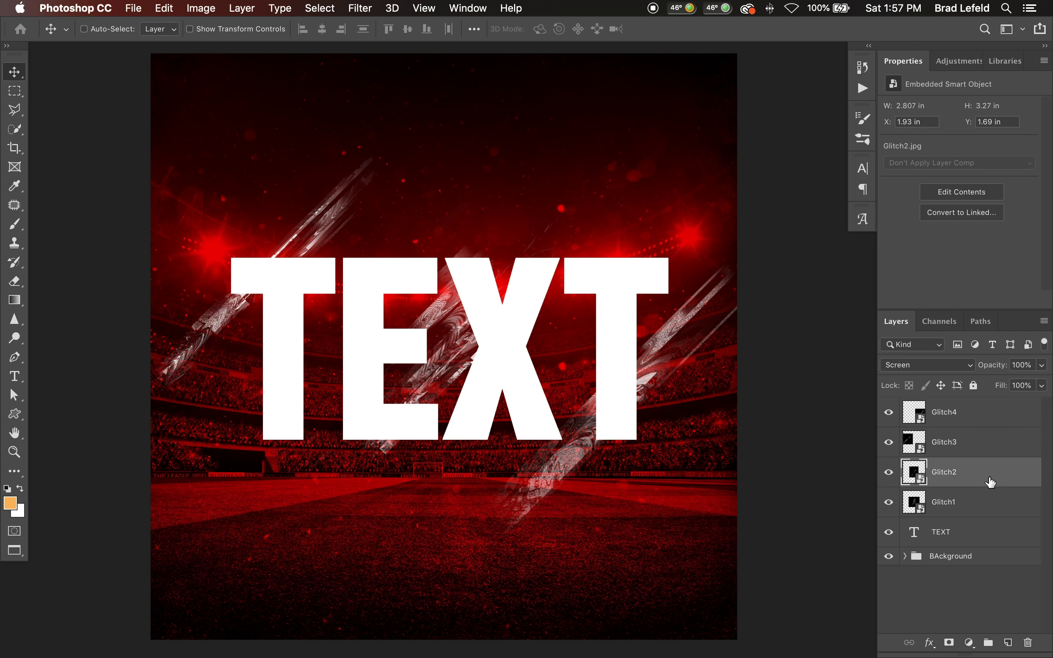
mouse_move(510, 357)
mouse_down()
mouse_move(533, 375)
mouse_move(511, 393)
mouse_move(532, 391)
mouse_move(575, 345)
mouse_move(478, 370)
mouse_up()
click(963, 442)
click(980, 502)
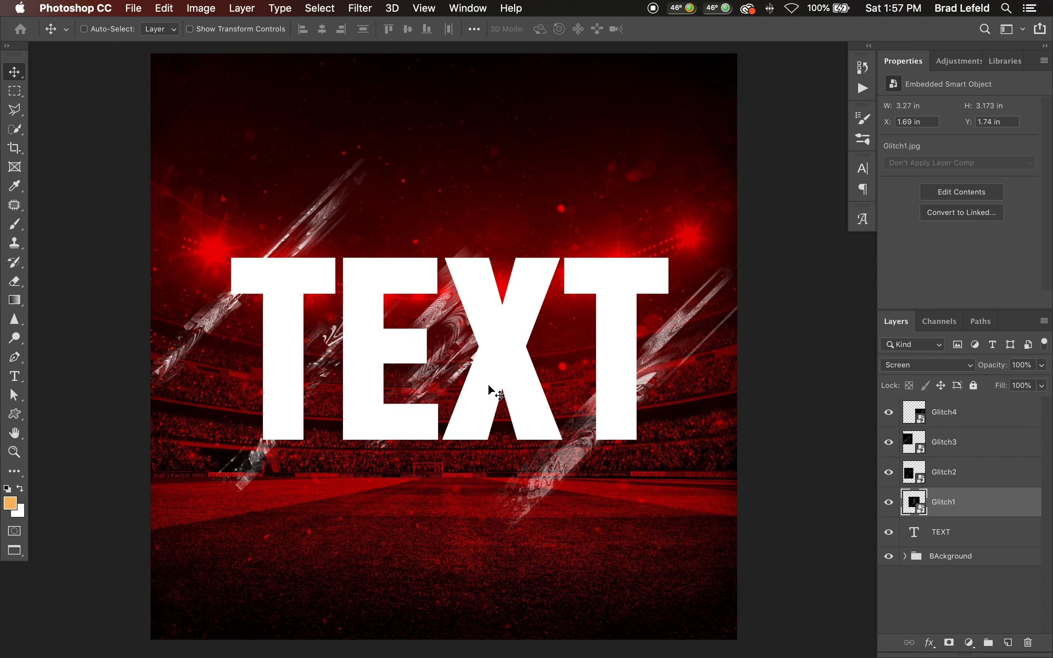
mouse_move(574, 342)
mouse_down()
mouse_move(592, 311)
mouse_move(573, 304)
mouse_up()
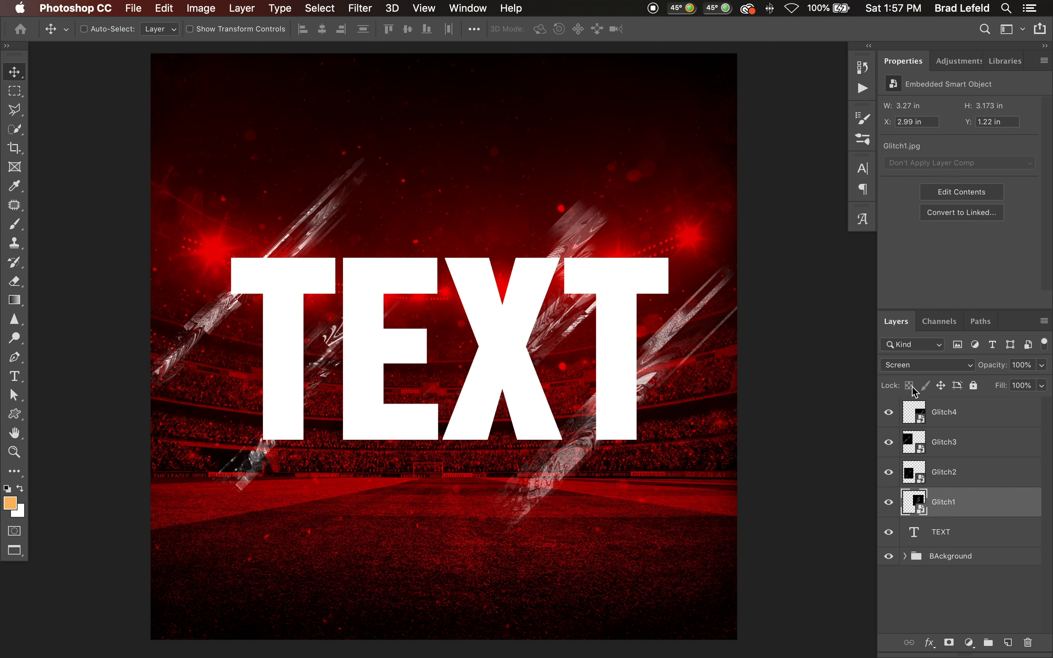
- Try combining duplicates of the four Glitch layers into one smart object, and delete the combined copy
shift+click(949, 419)
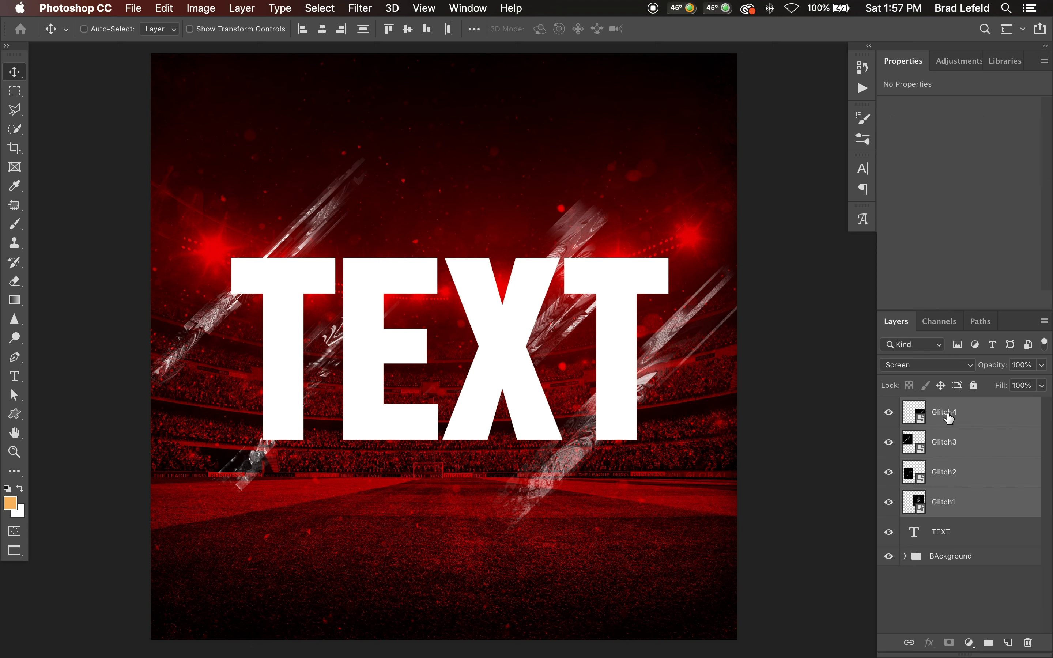
key(super+j)
right_click(951, 420)
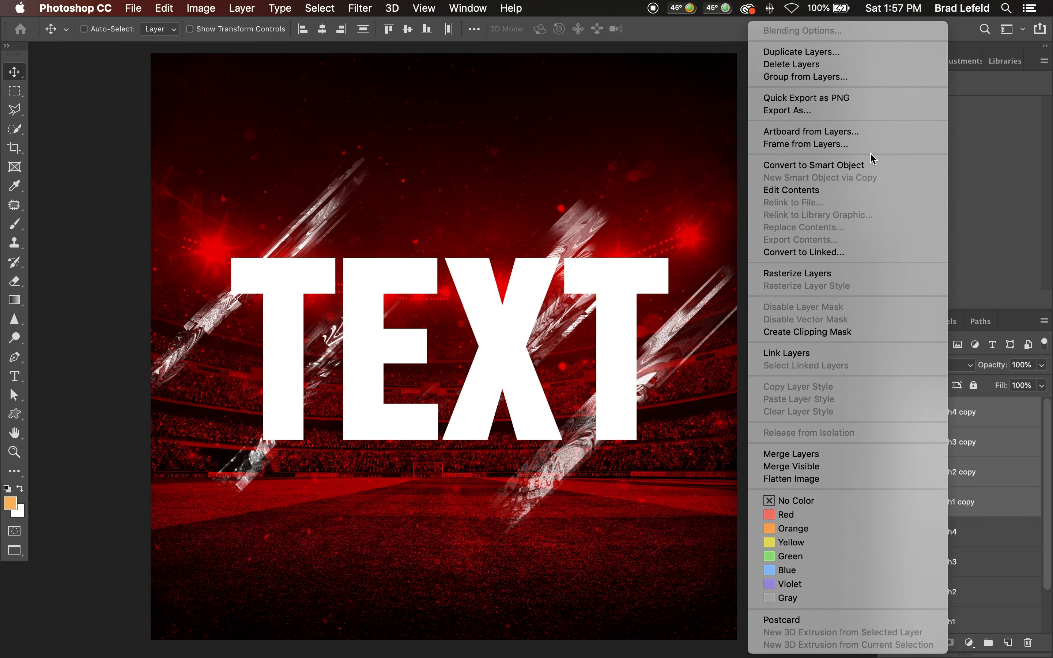
click(818, 165)
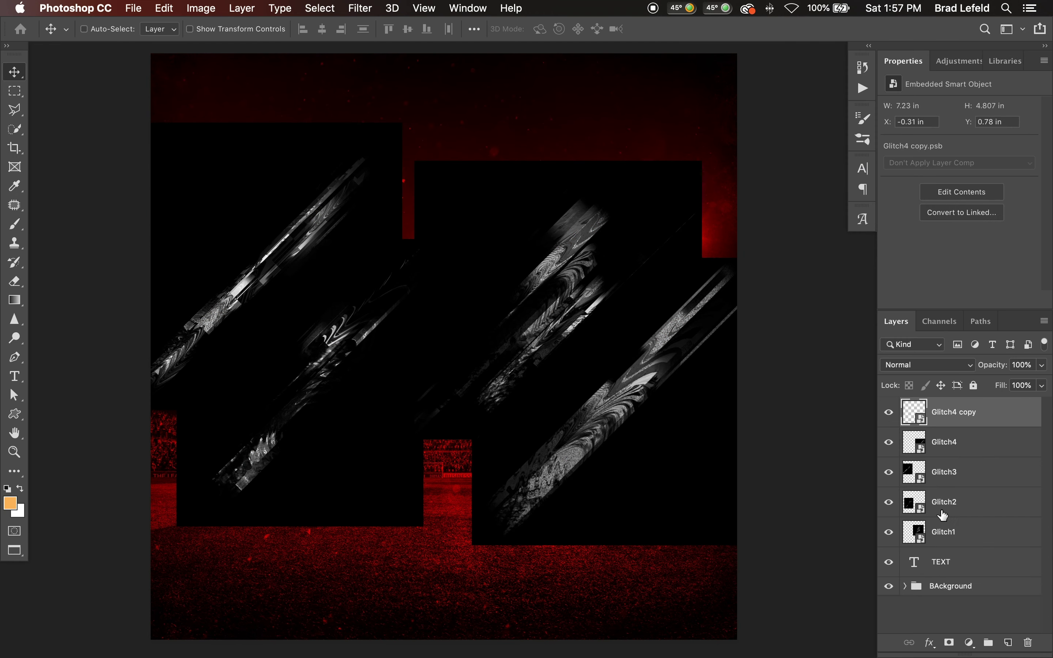
key(Delete)
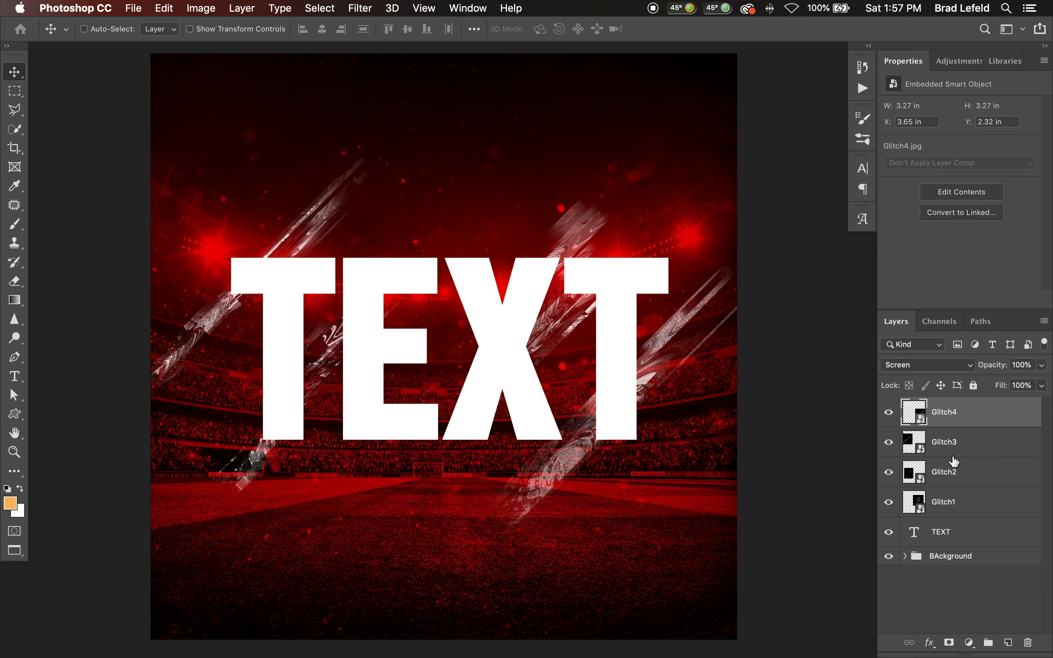
- Add a new layer directly above the TEXT layer and fill it with black using the default colors
click(950, 502)
click(952, 532)
key(super+shift+n)
key(Return)
key(g)
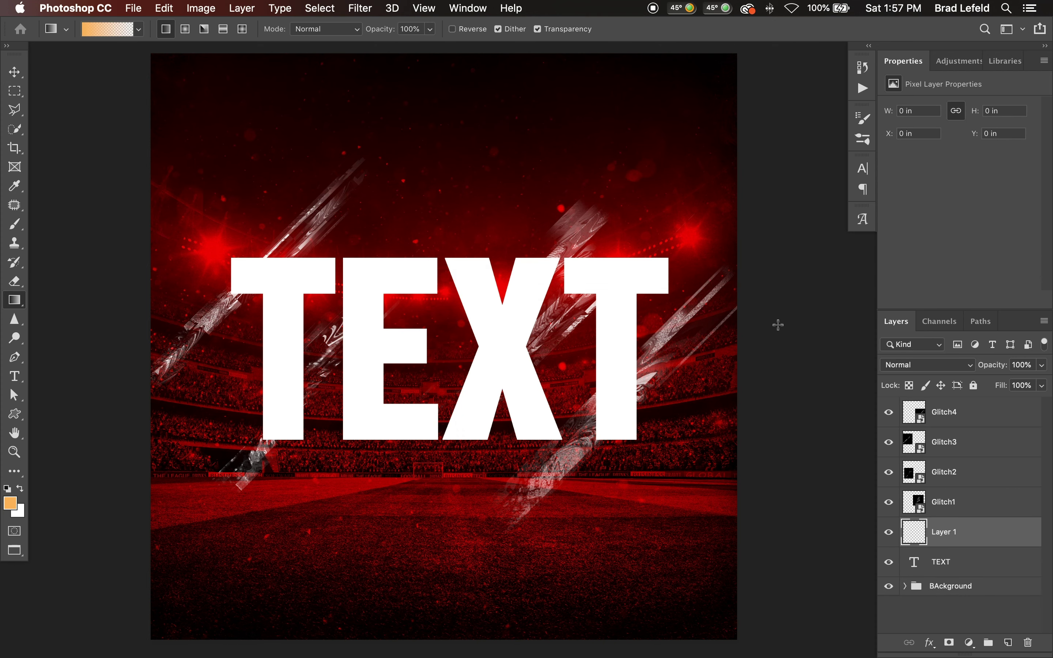
key(d)
key(alt+BackSpace)
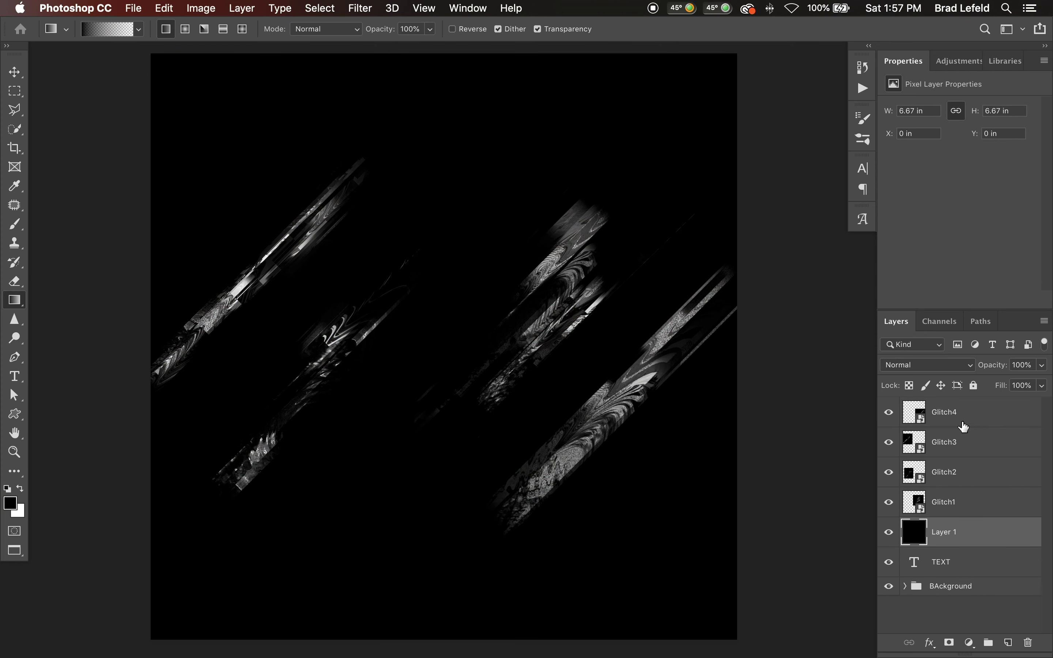
- Save the document to the Desktop as lightglitch.psd in Photoshop format with layers
key(super+shift+s)
text(lightglitch)
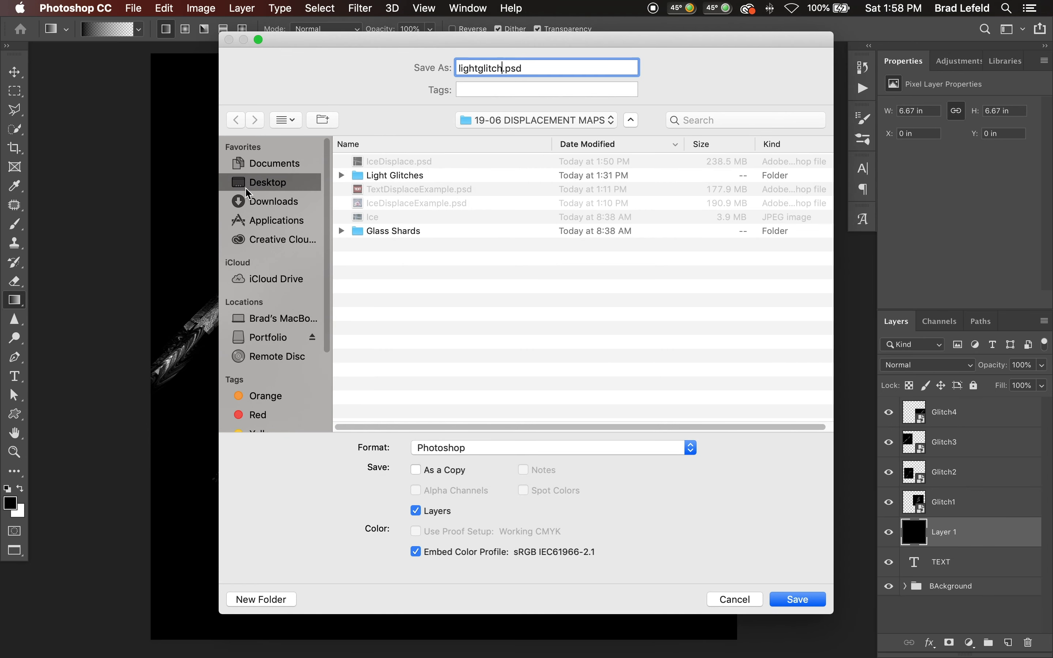
key(Return)
key(Return)
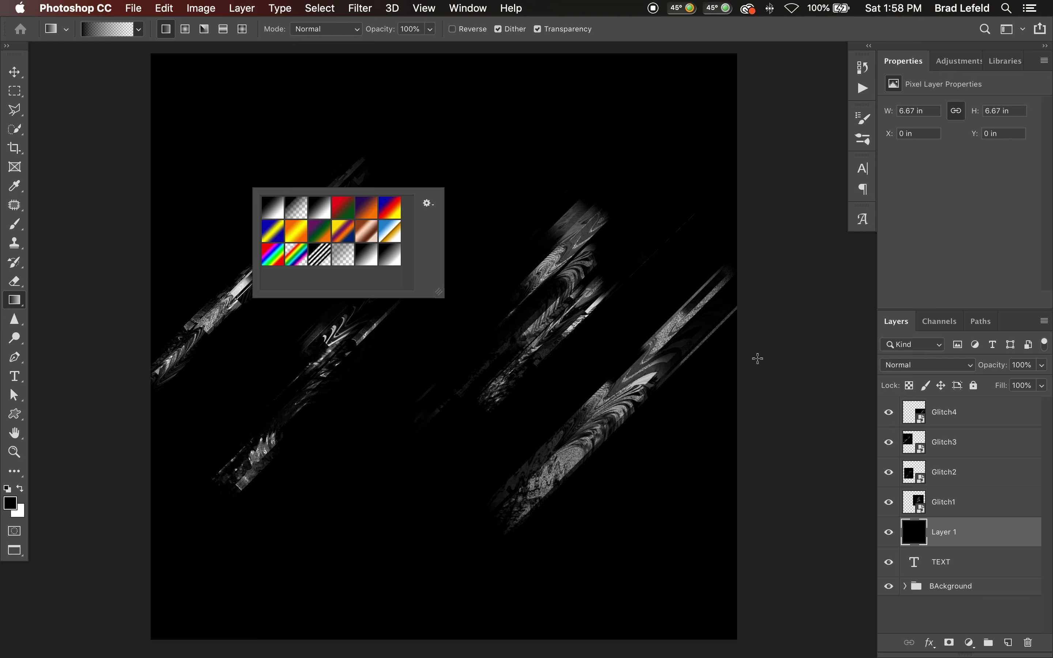
click(369, 171)
key(super+shift+s)
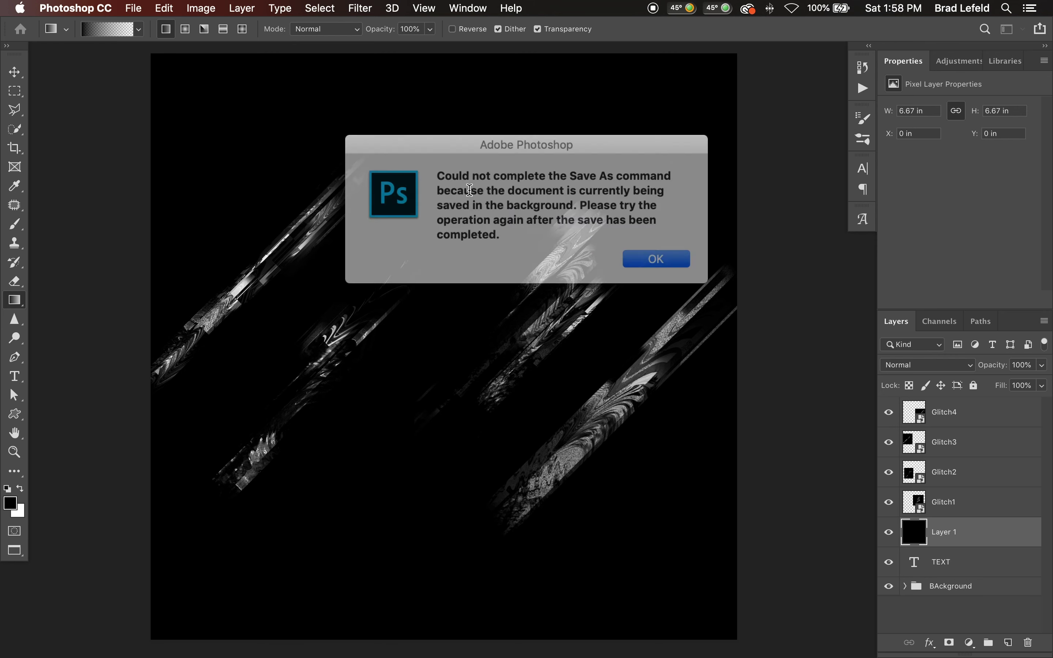
key(Return)
key(v)
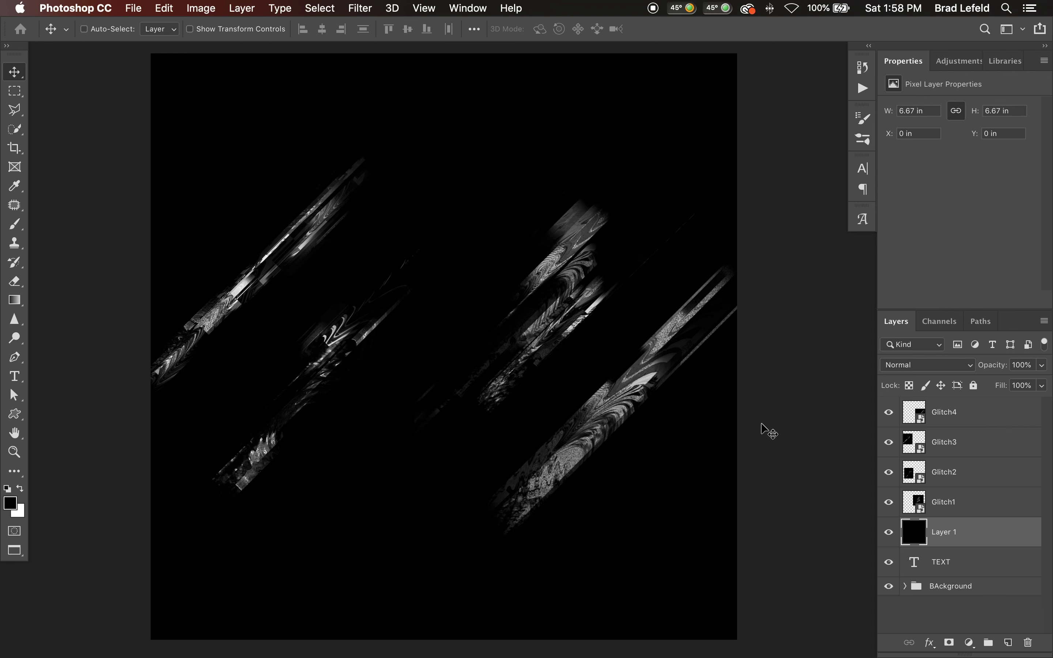
key(super+shift+s)
key(Return)
- Save the document to the Desktop under the new name LighitngGlitchFile.psd
key(super+shift+s)
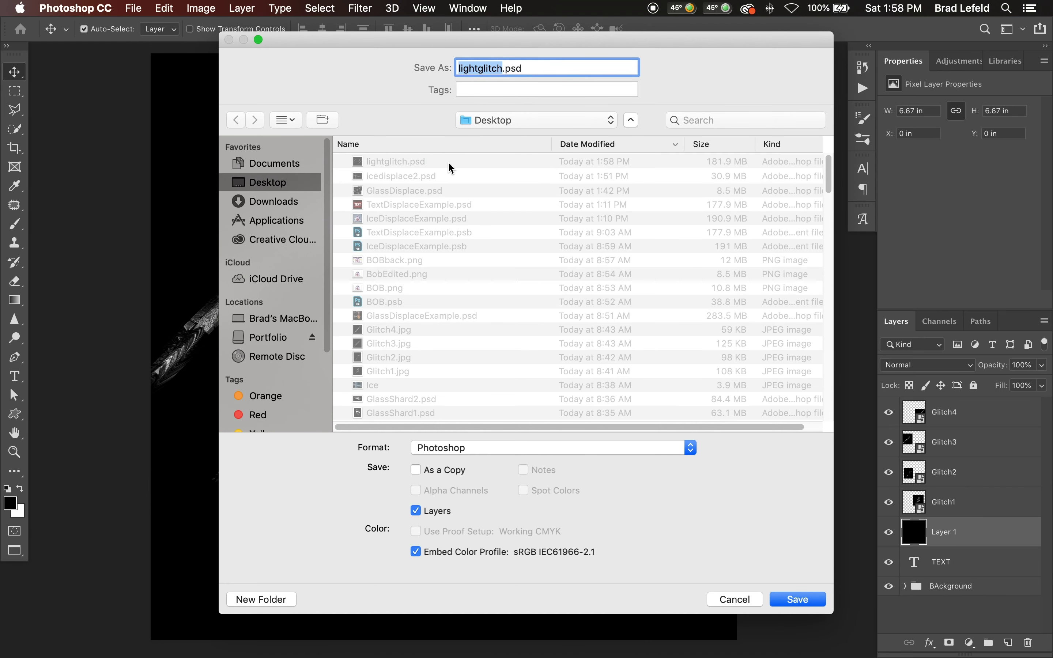
text(Lighitng)
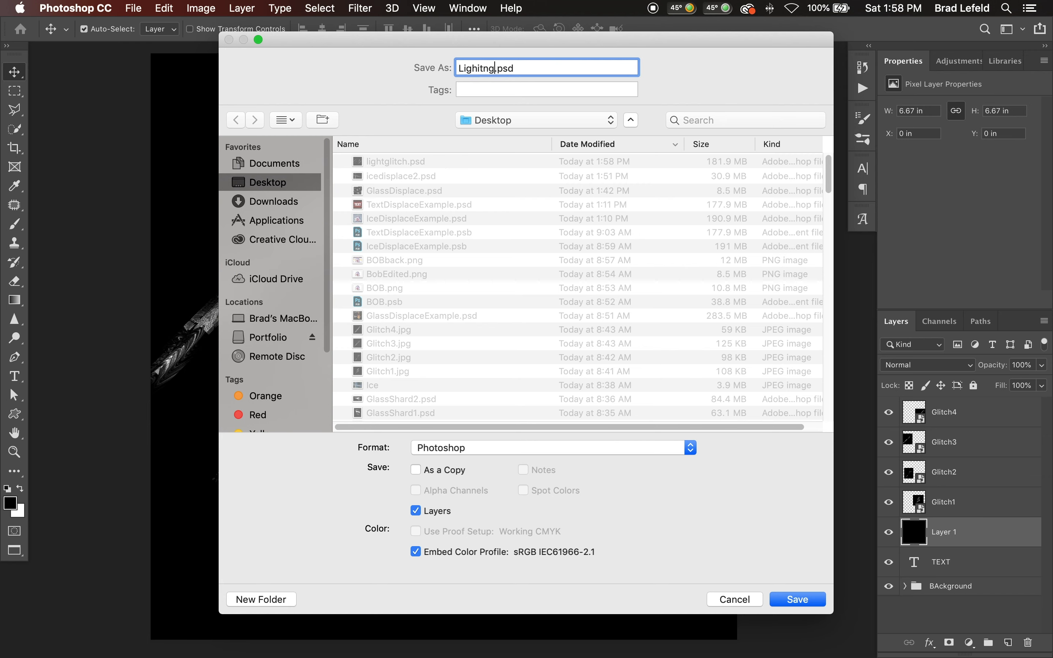
text(GlitchF)
key(Return)
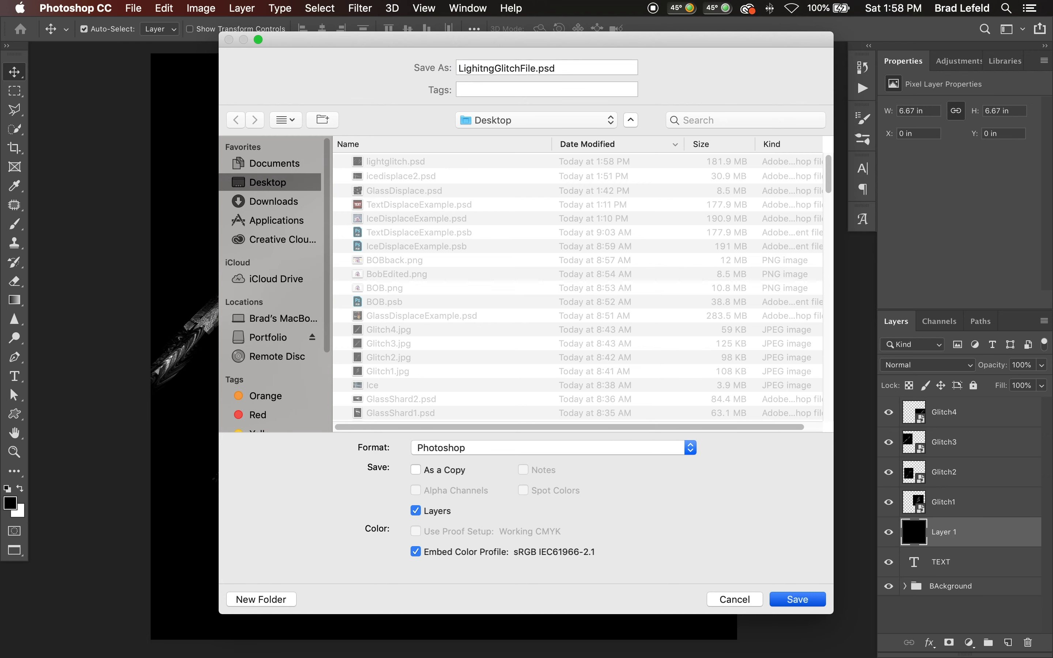
key(Return)
- Hide the black fill layer to check the artwork, and delete that layer from above the TEXT layer
click(889, 502)
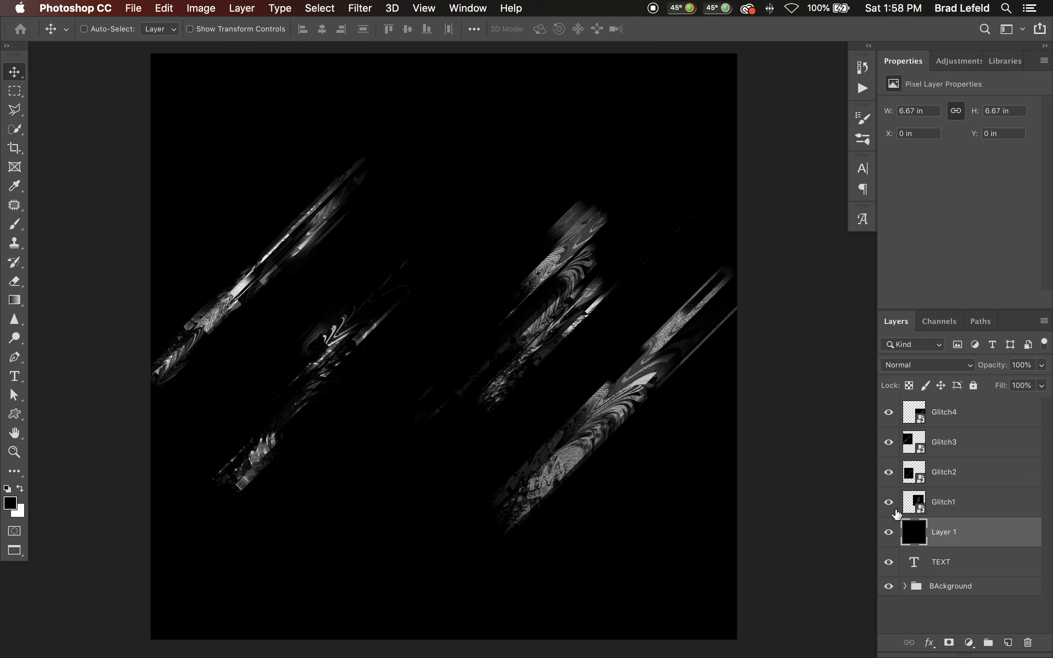
click(889, 532)
drag(889, 442, 889, 413)
click(889, 502)
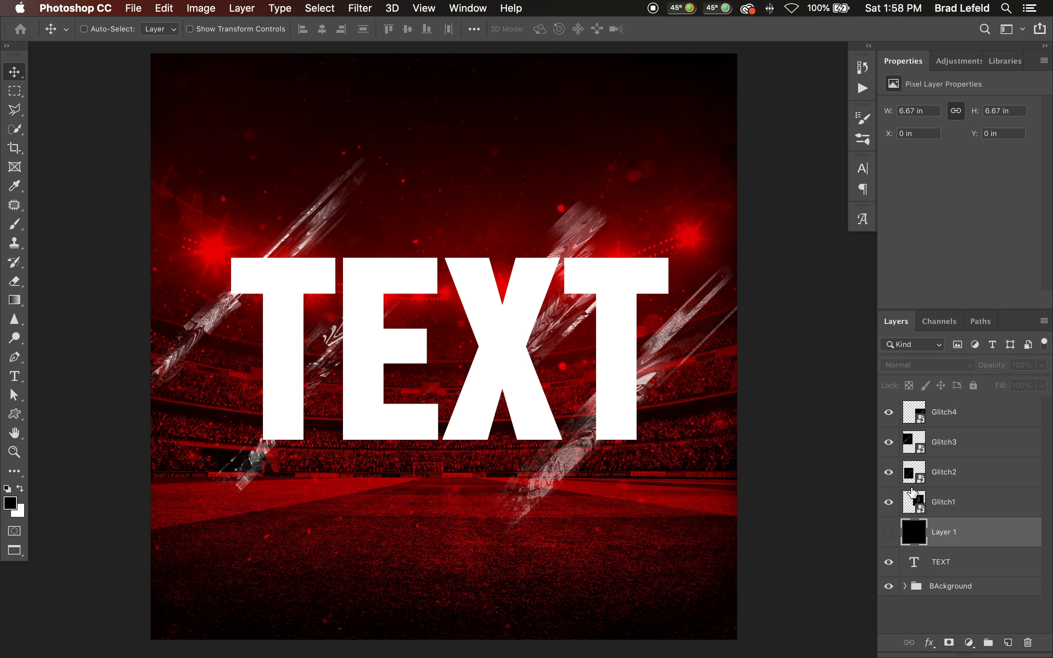
click(940, 564)
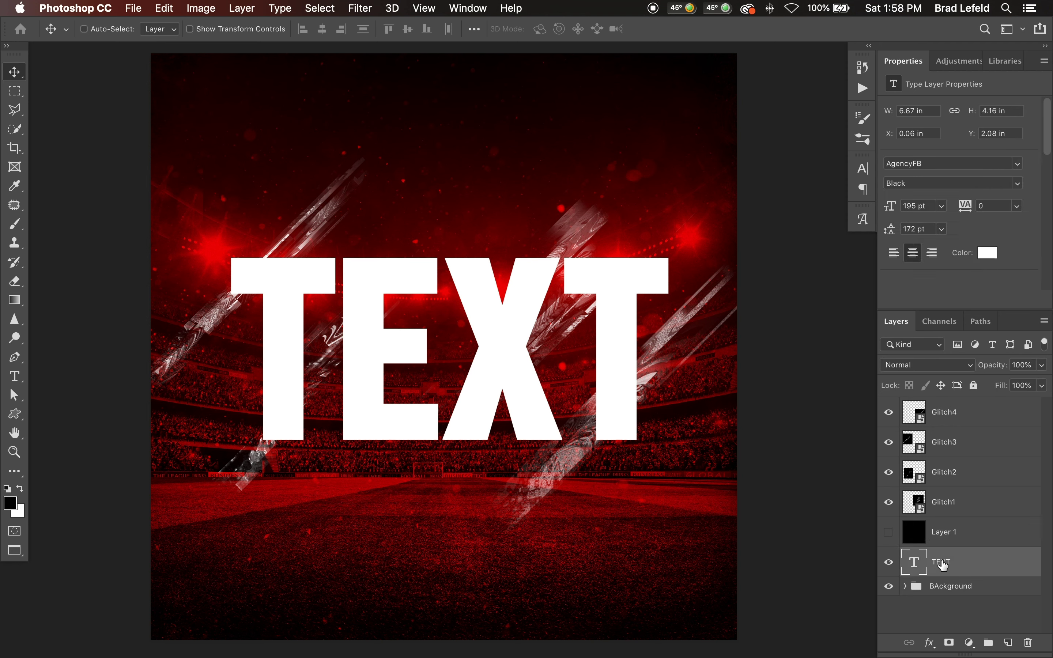
click(940, 537)
key(Delete)
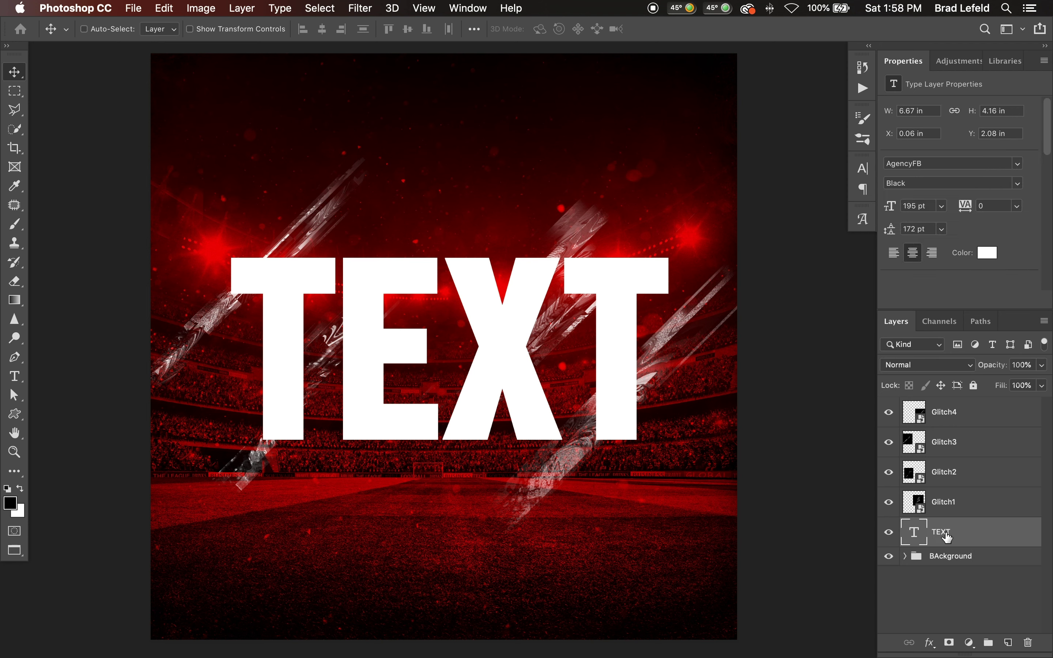
- Convert the TEXT layer for smart filters, and open its smart object contents to check that the type is editable
click(367, 12)
click(381, 46)
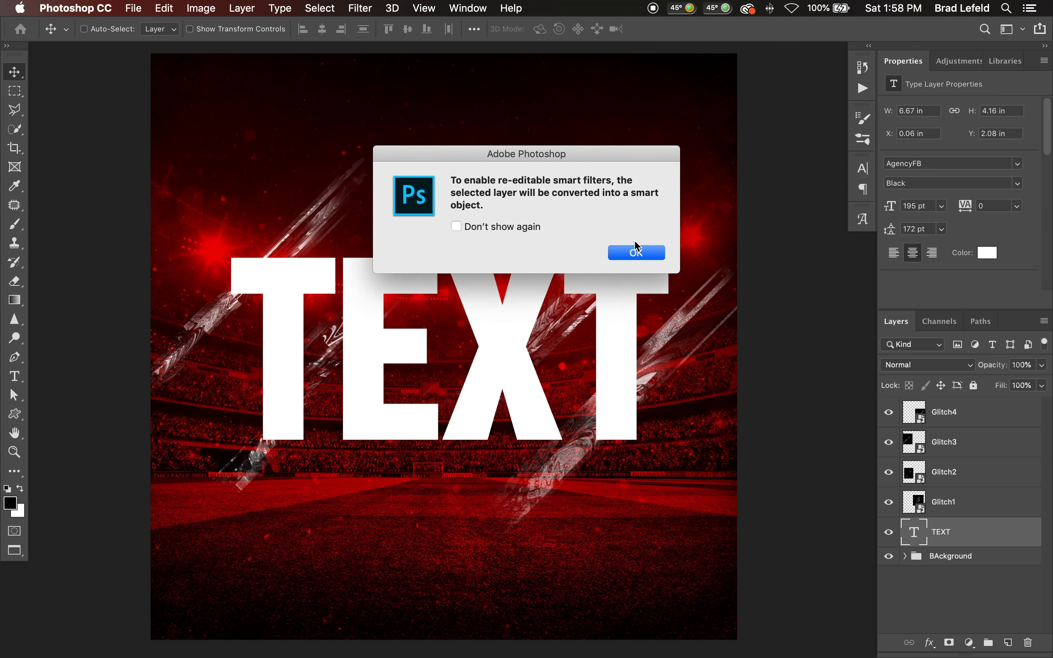
click(645, 253)
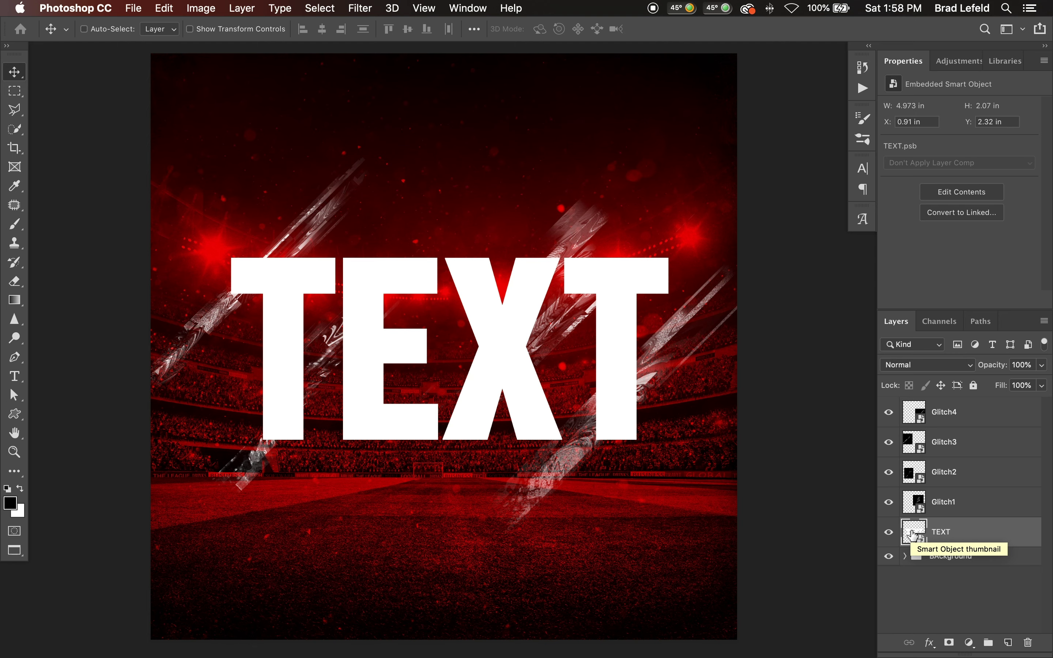
double_click(913, 535)
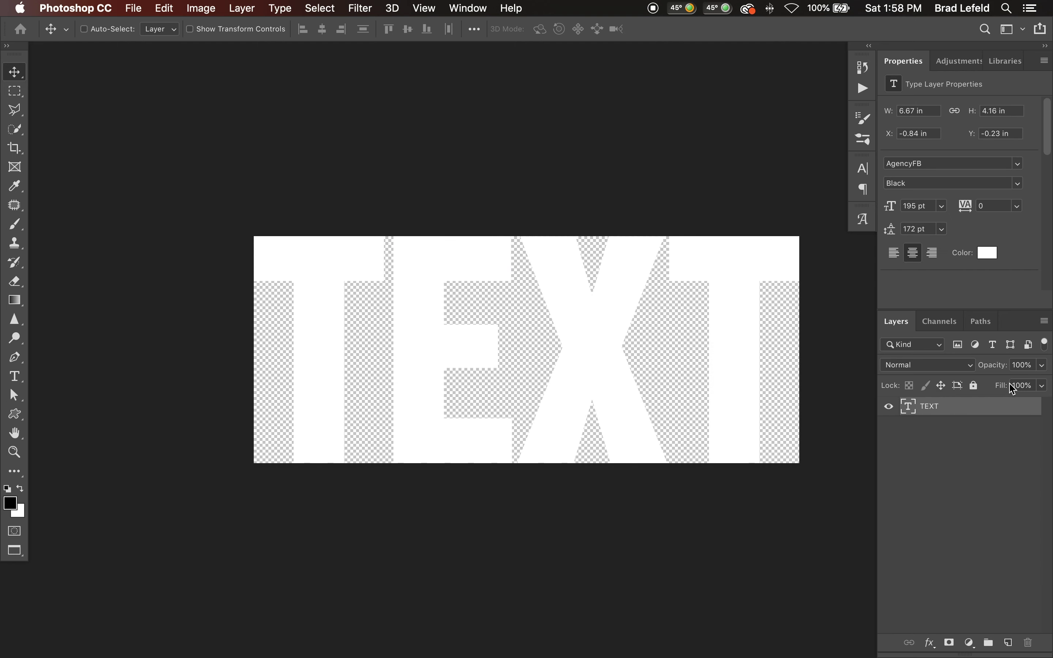
key(super+w)
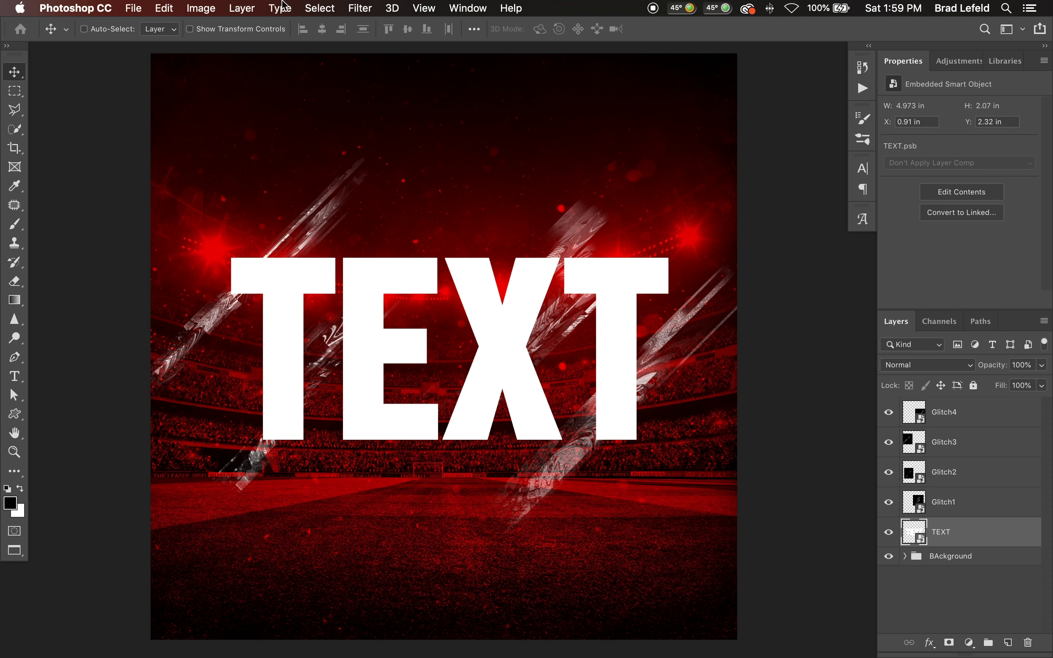
click(360, 9)
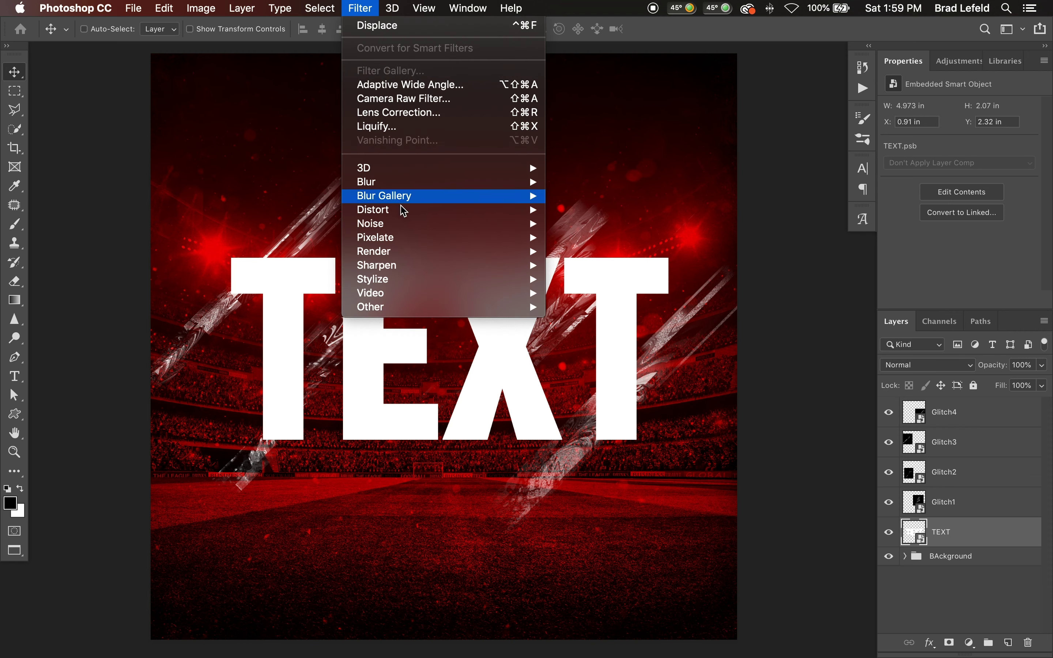
mouse_move(404, 210)
click(581, 215)
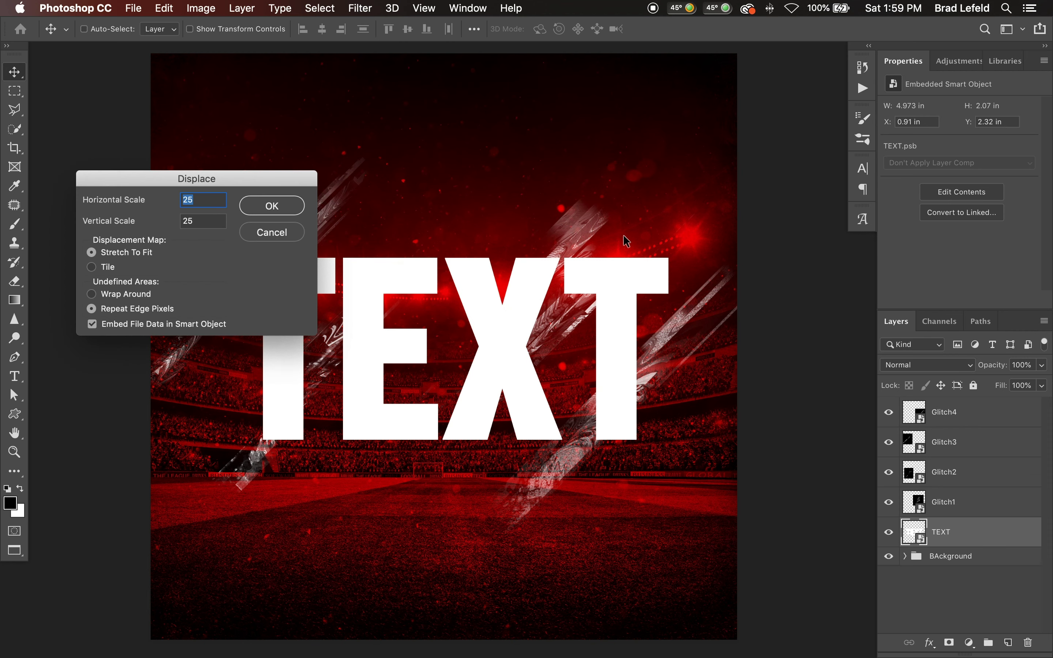
click(273, 205)
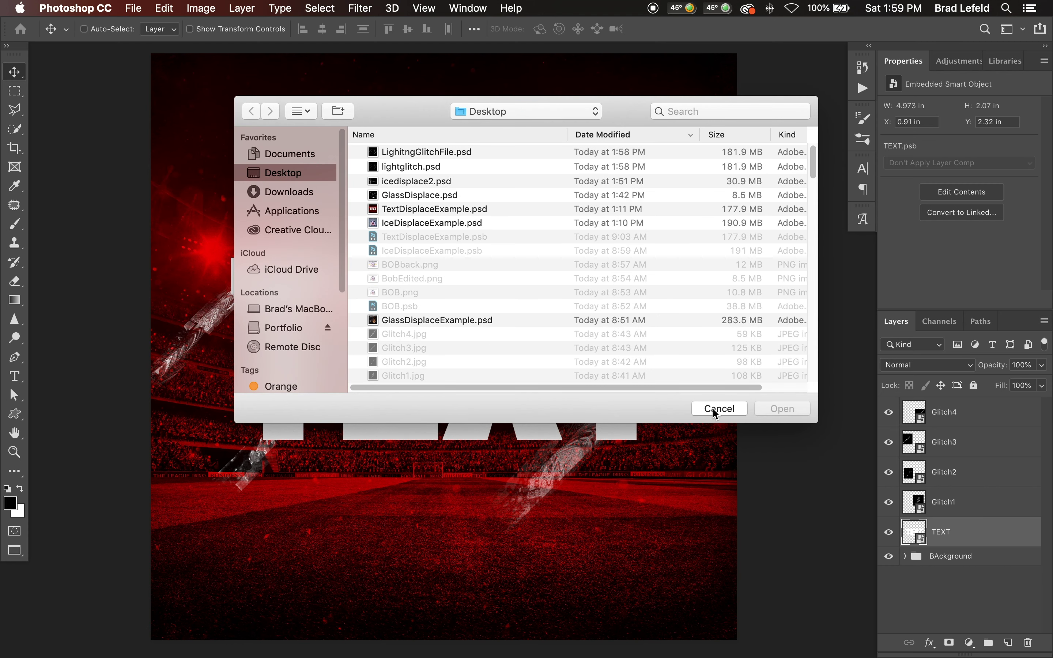
click(719, 409)
- Try to apply the Displace filter to the TEXT layer at 25 horizontal and vertical scale, using lightglitch.psd as the displacement map
click(360, 8)
mouse_move(421, 213)
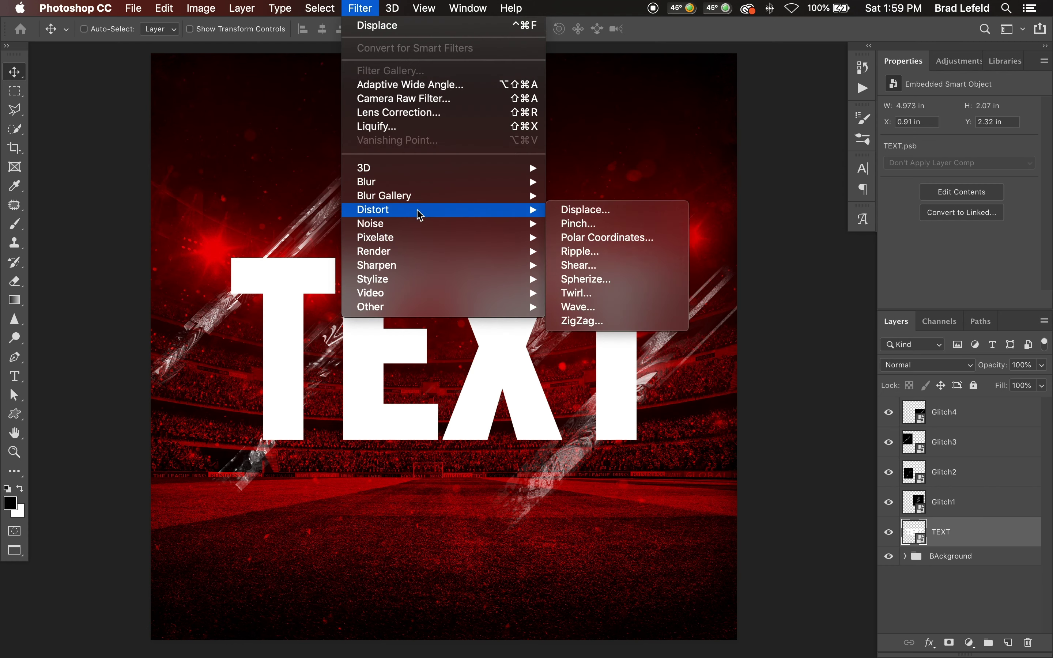
click(592, 210)
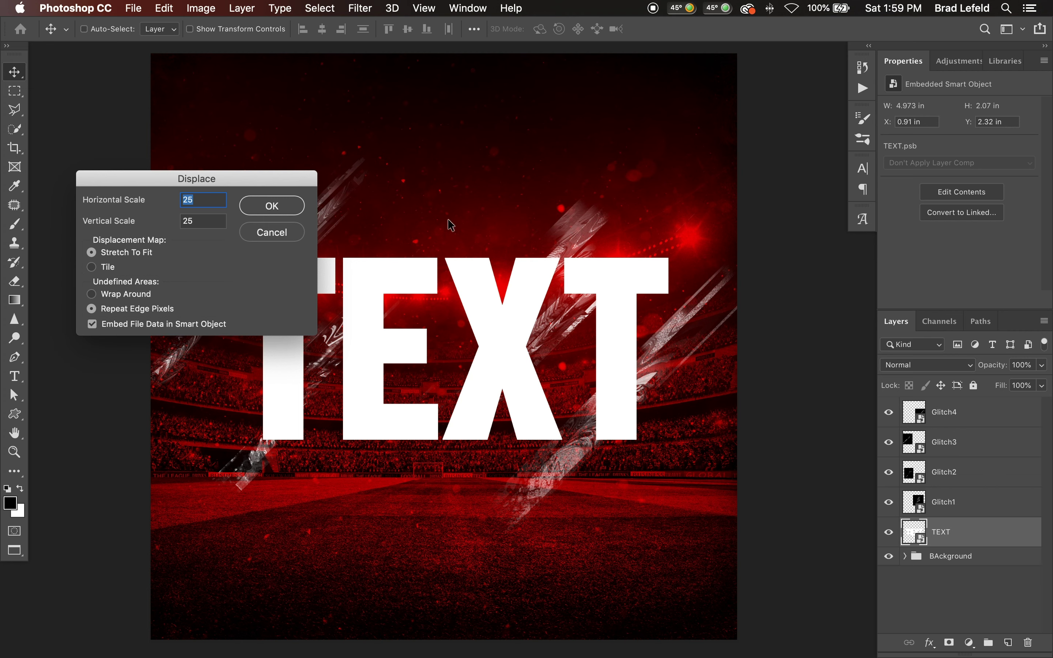
click(291, 206)
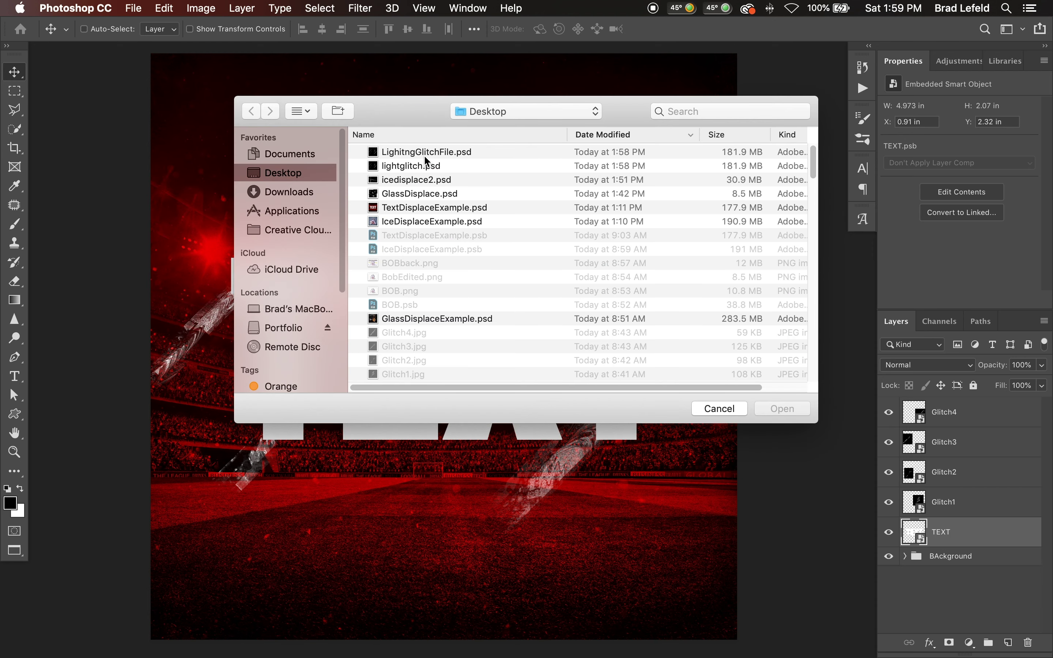
click(424, 166)
click(772, 408)
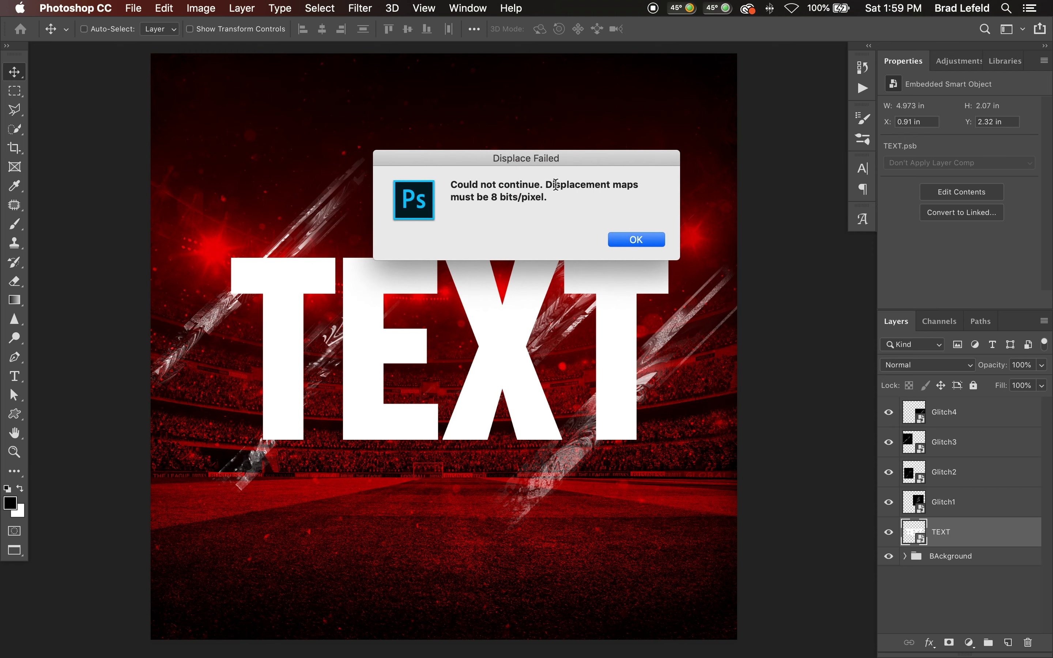
drag(557, 185, 571, 200)
click(581, 210)
click(637, 239)
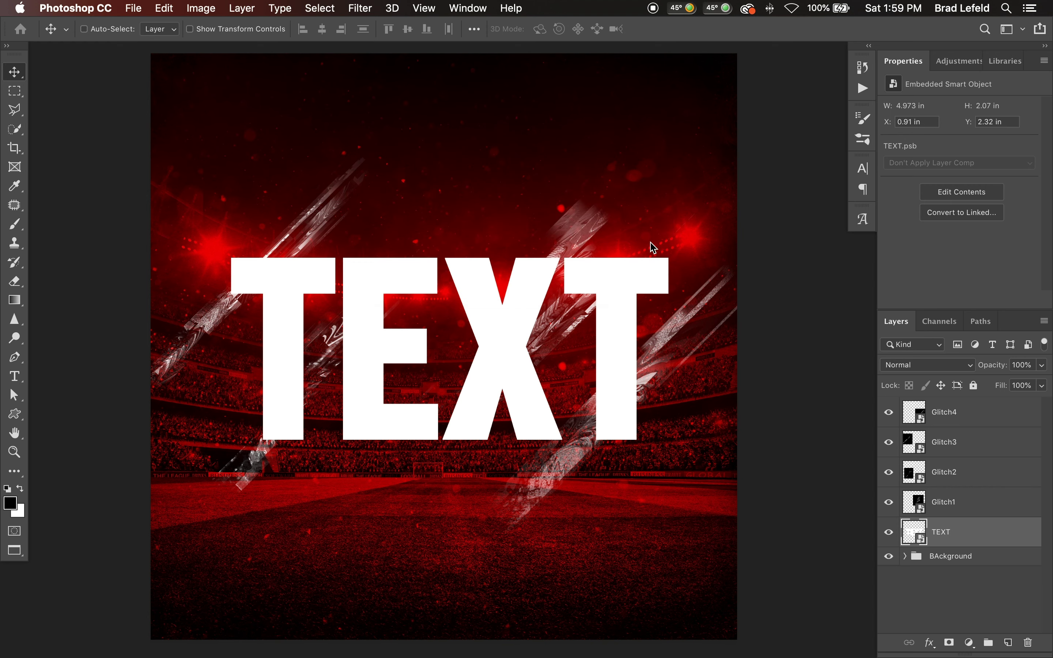
- Switch to Finder and open lightglitch.psd from the Desktop in Photoshop
key(super)
key(super+Tab)
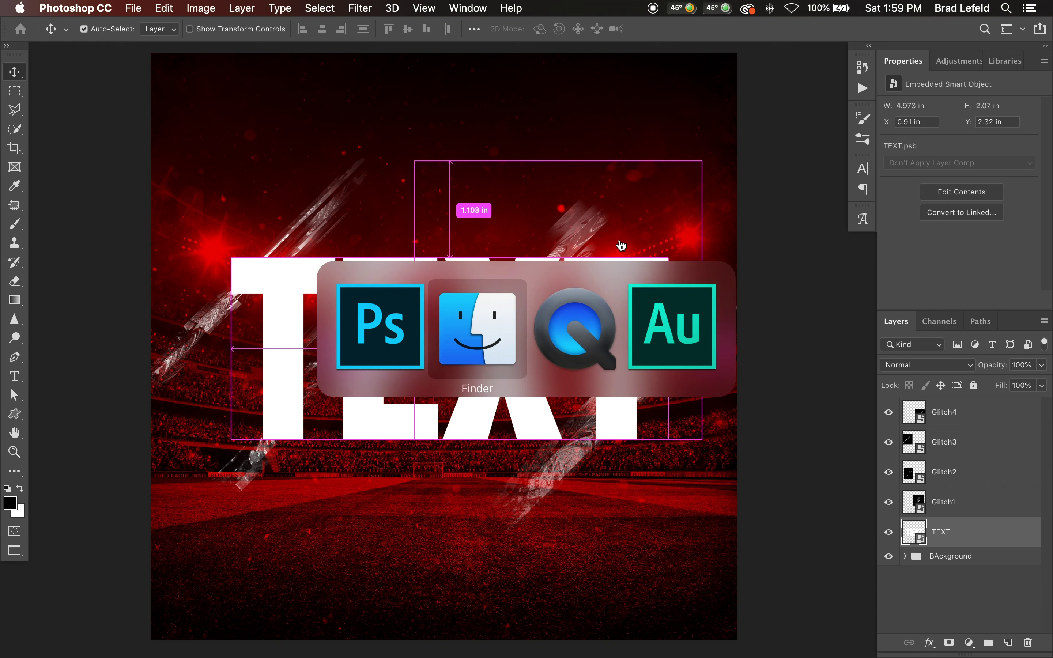
click(709, 167)
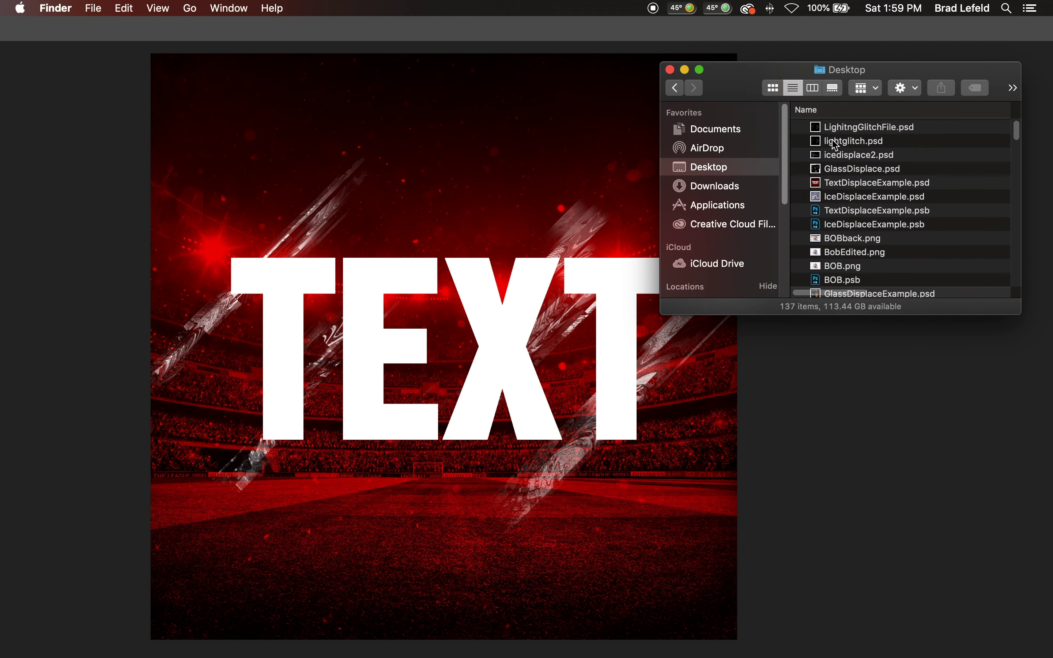
click(855, 146)
double_click(855, 145)
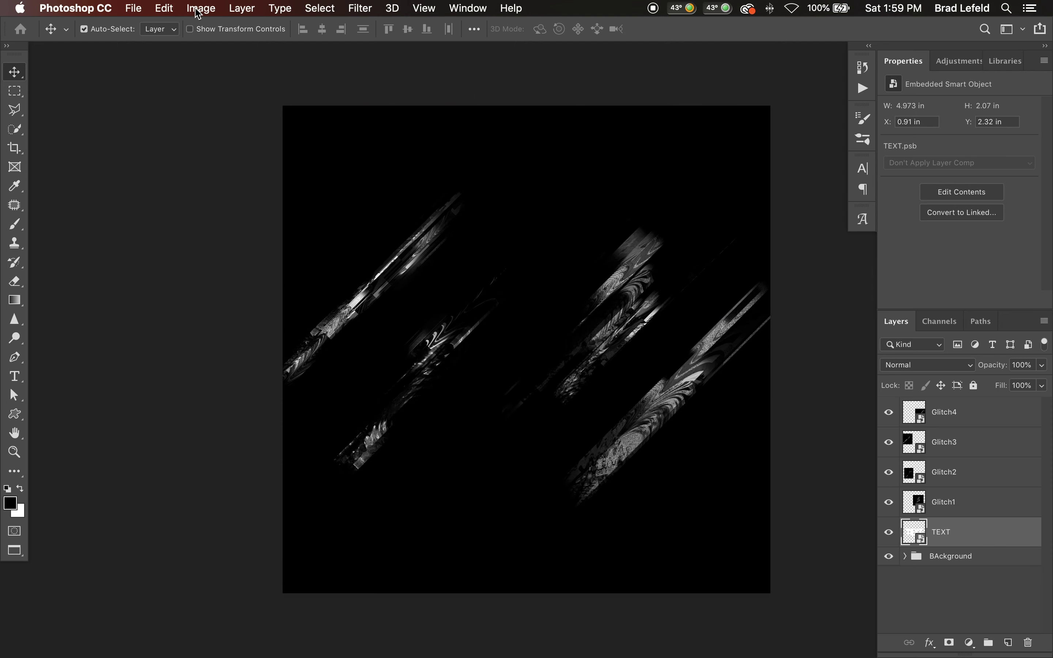
- Change the image mode setting of lightglitch.psd, save and close the file, and return to the stadium design
click(201, 7)
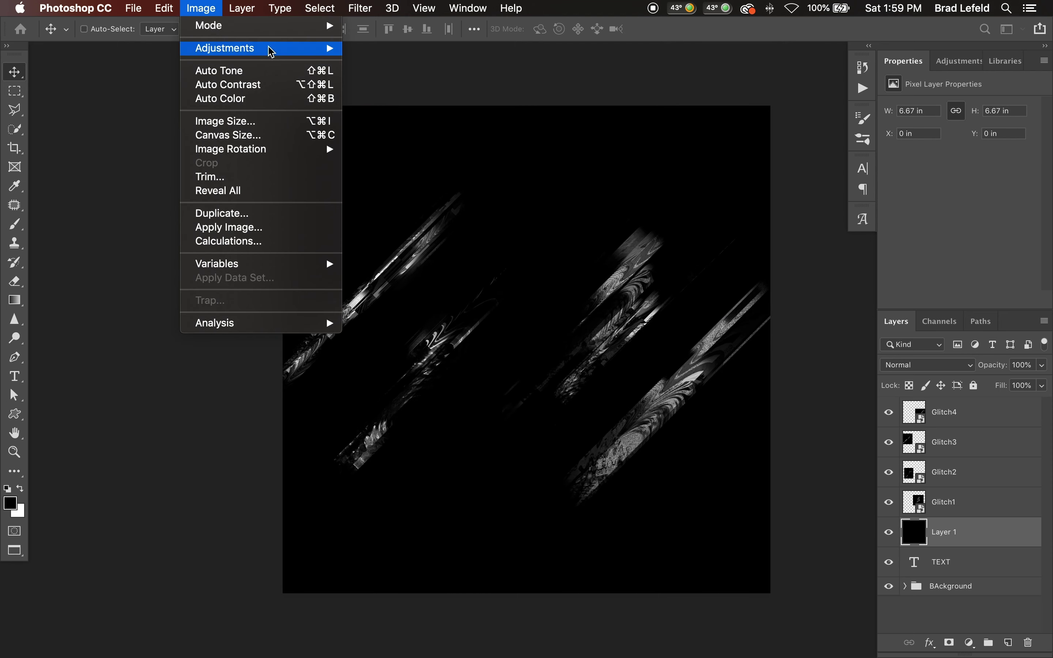
mouse_move(261, 25)
click(430, 149)
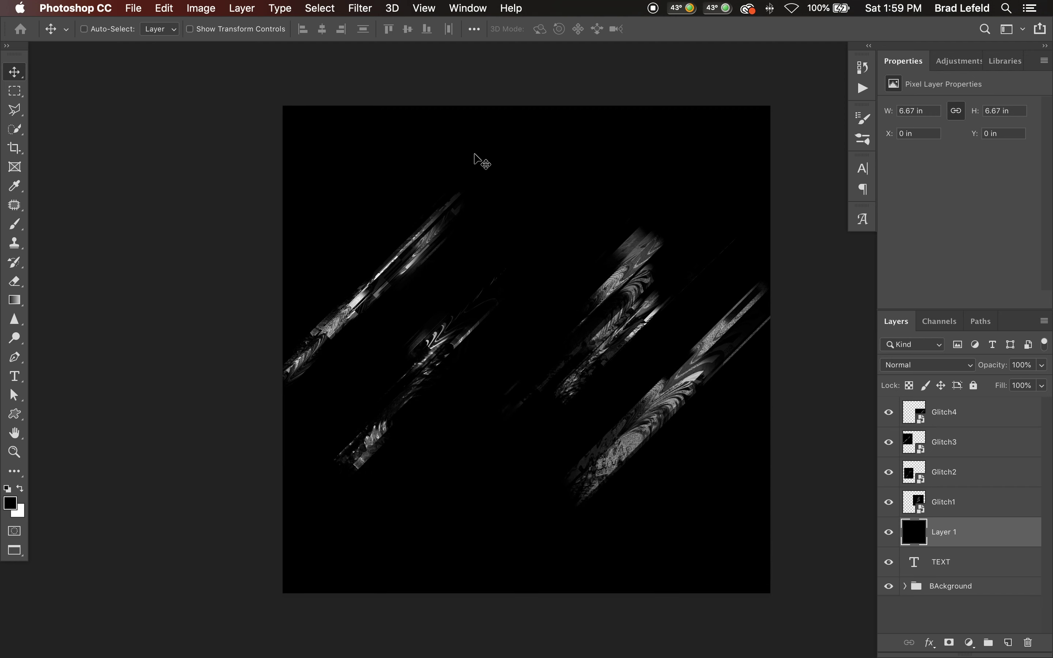
key(super)
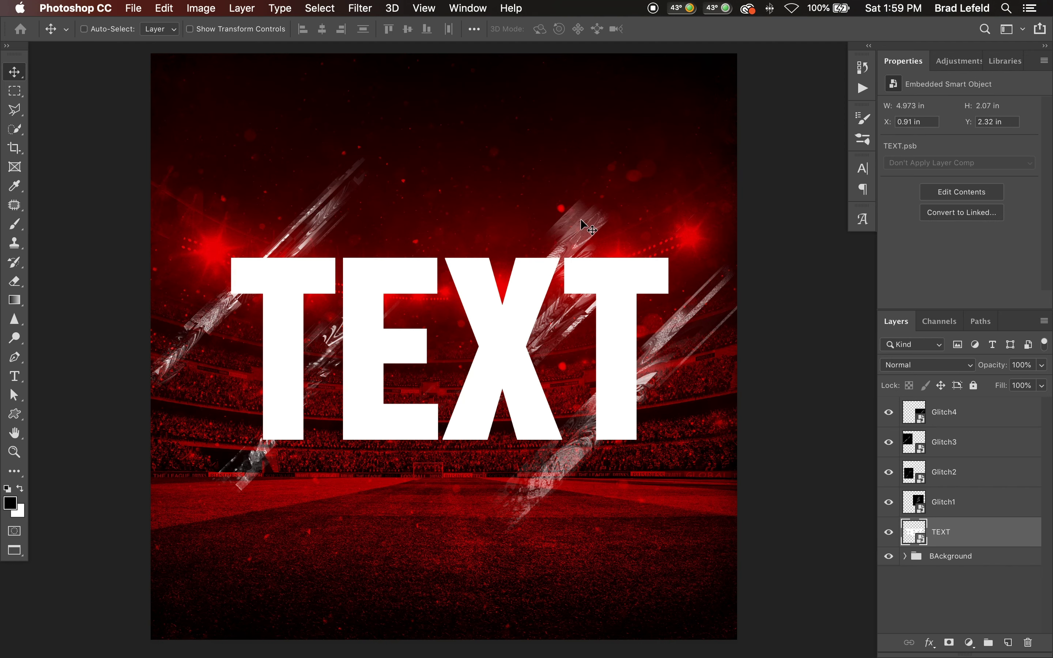
- Apply the Displace filter to the TEXT layer at 25 horizontal and vertical scale, using lightglitch.psd as the displacement map
click(358, 13)
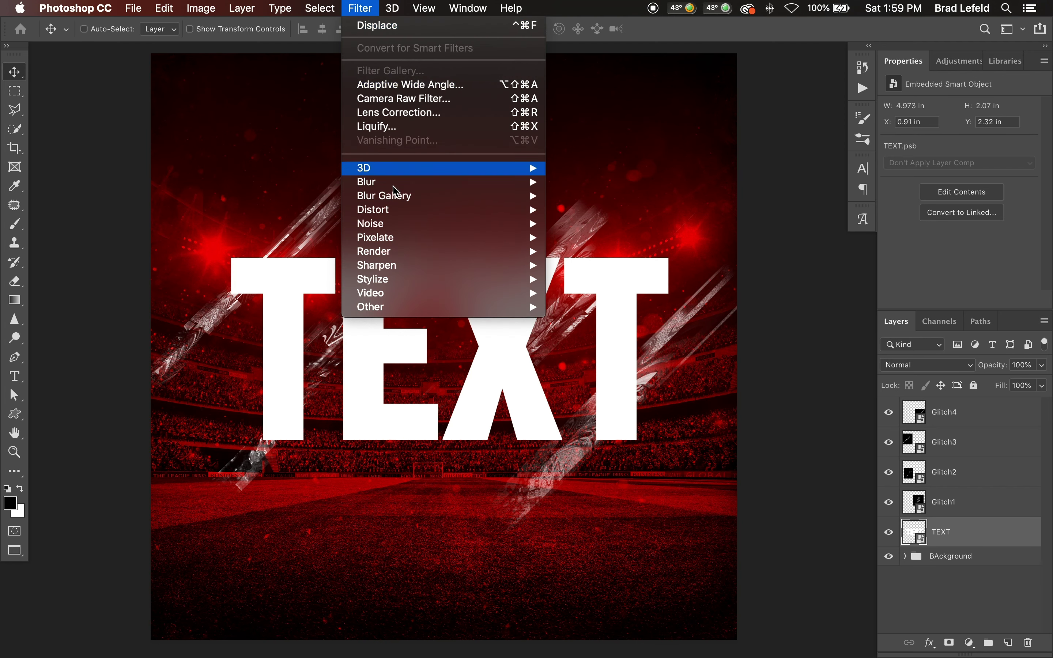
mouse_move(398, 213)
click(615, 215)
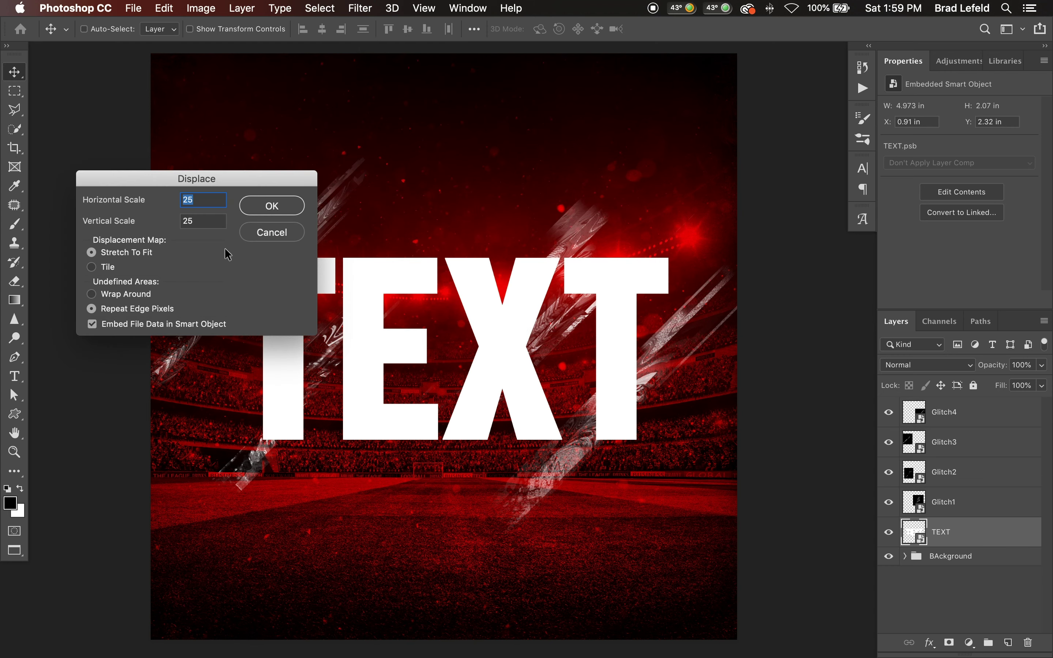
click(273, 205)
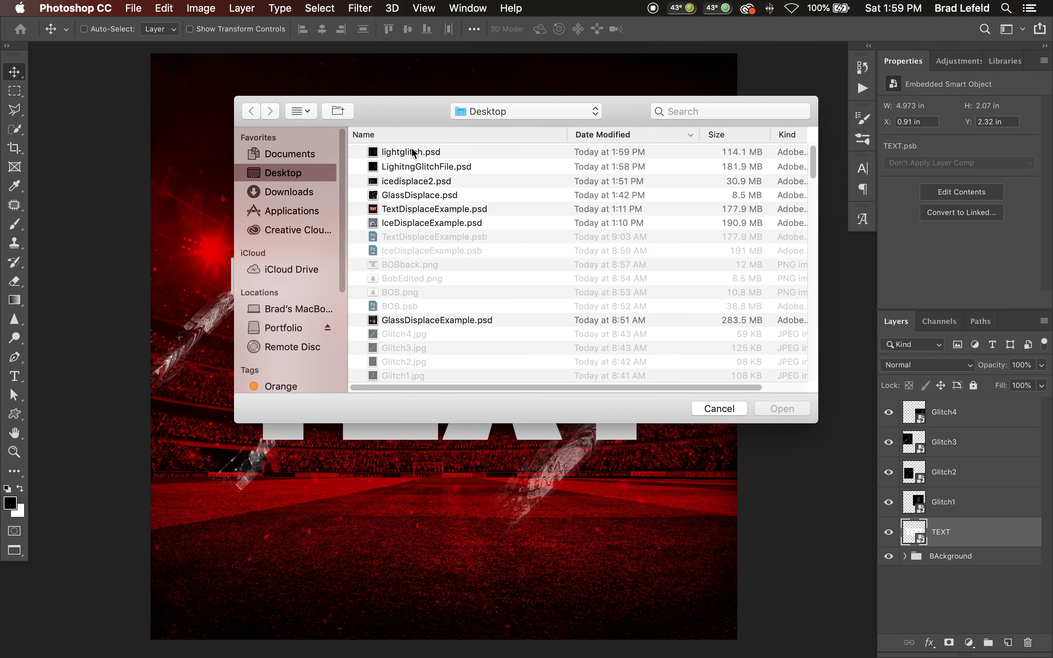
click(413, 153)
click(783, 409)
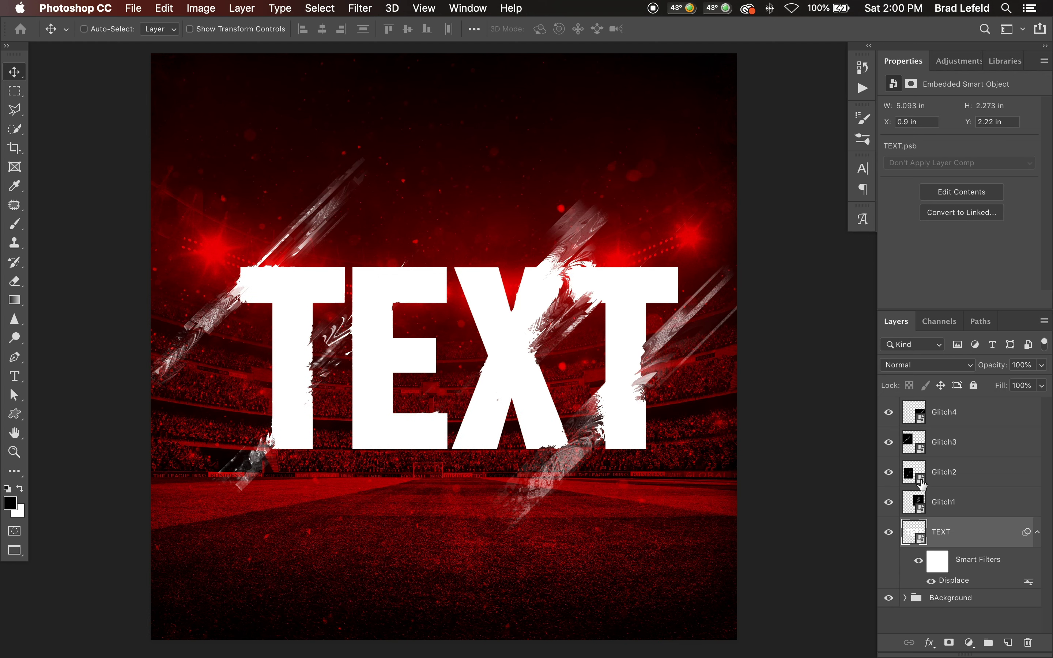
- Recolor the type inside the TEXT smart object bright cyan, and check the displaced letters with the four Glitch layers temporarily hidden
double_click(914, 533)
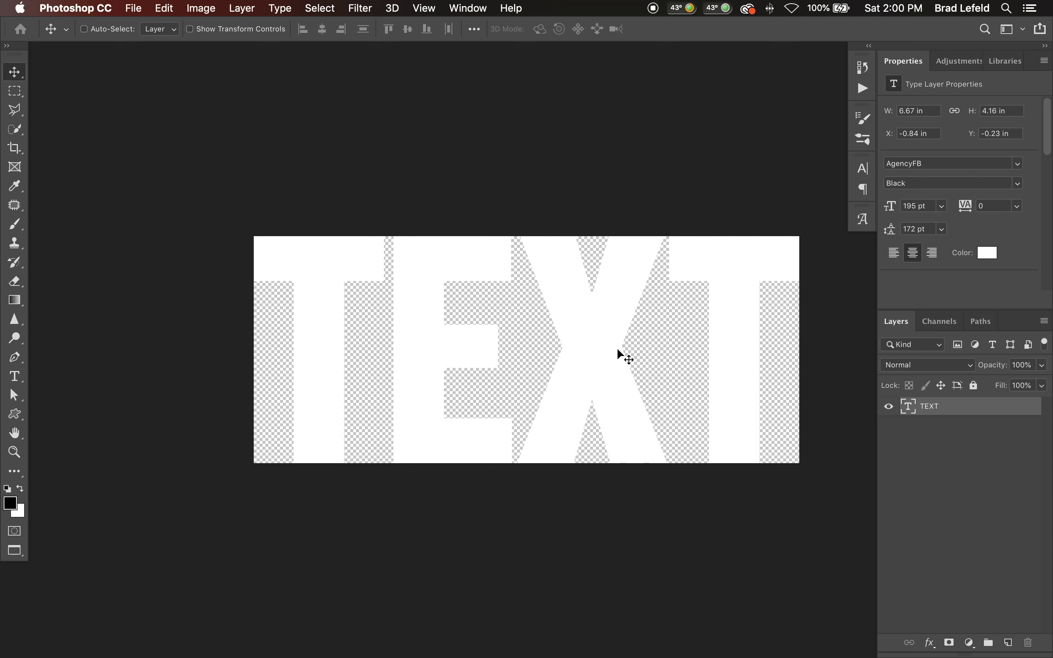
double_click(617, 348)
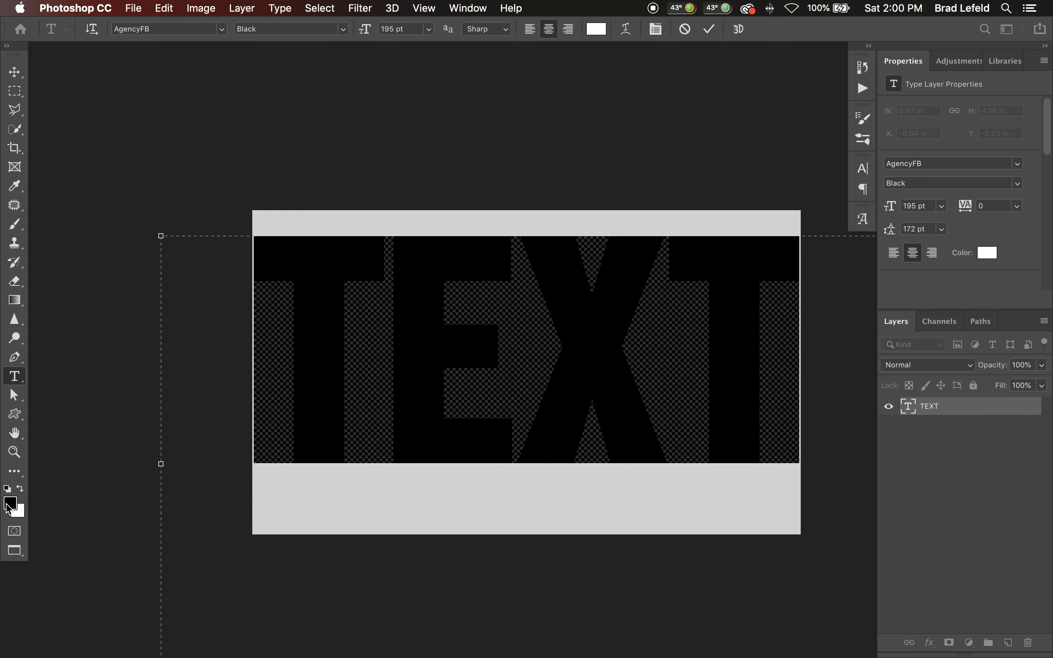
click(10, 504)
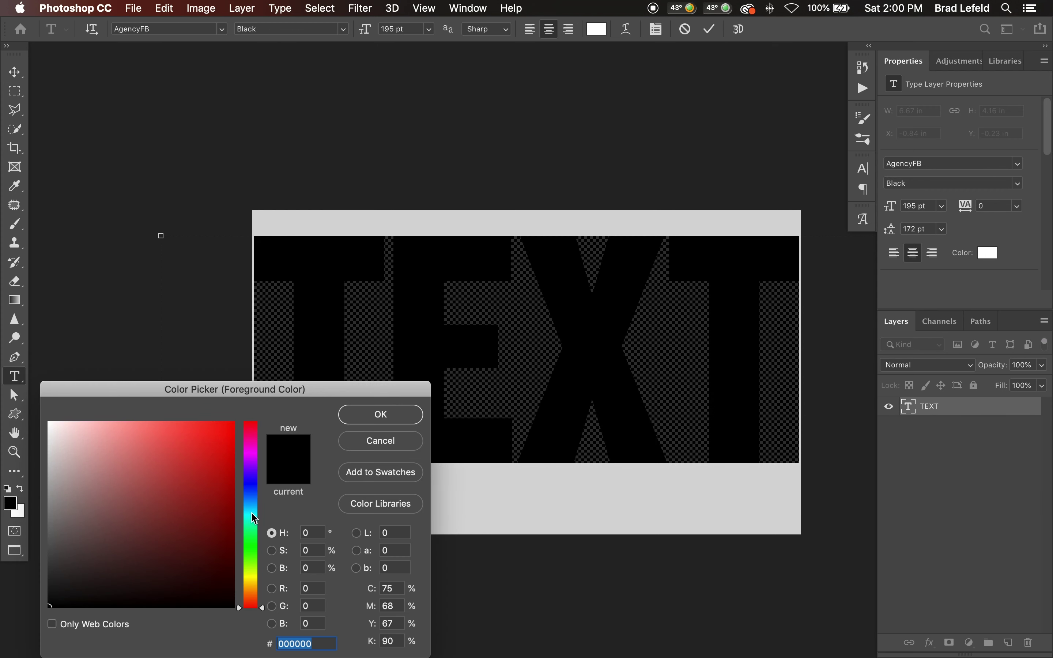
click(254, 518)
click(232, 431)
click(382, 414)
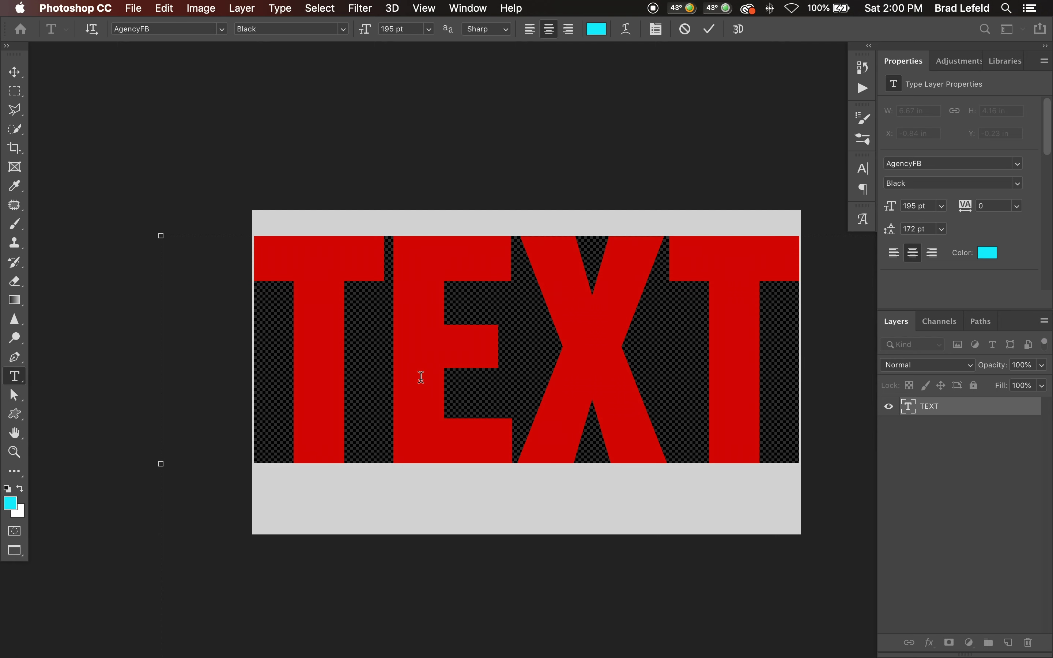
key(super+Return)
key(v)
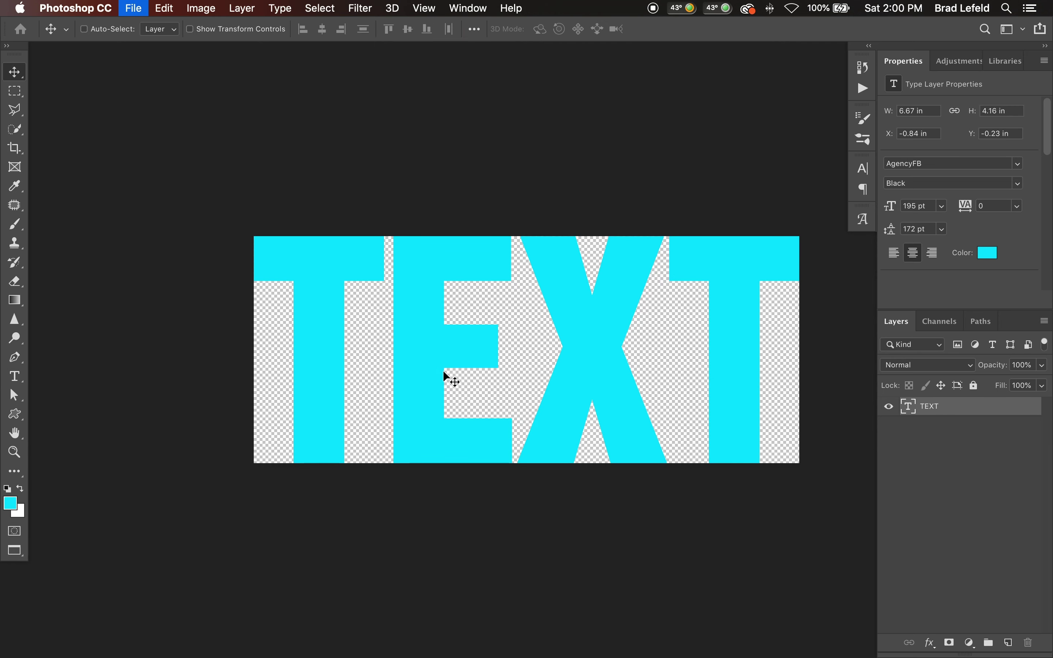
key(super+w)
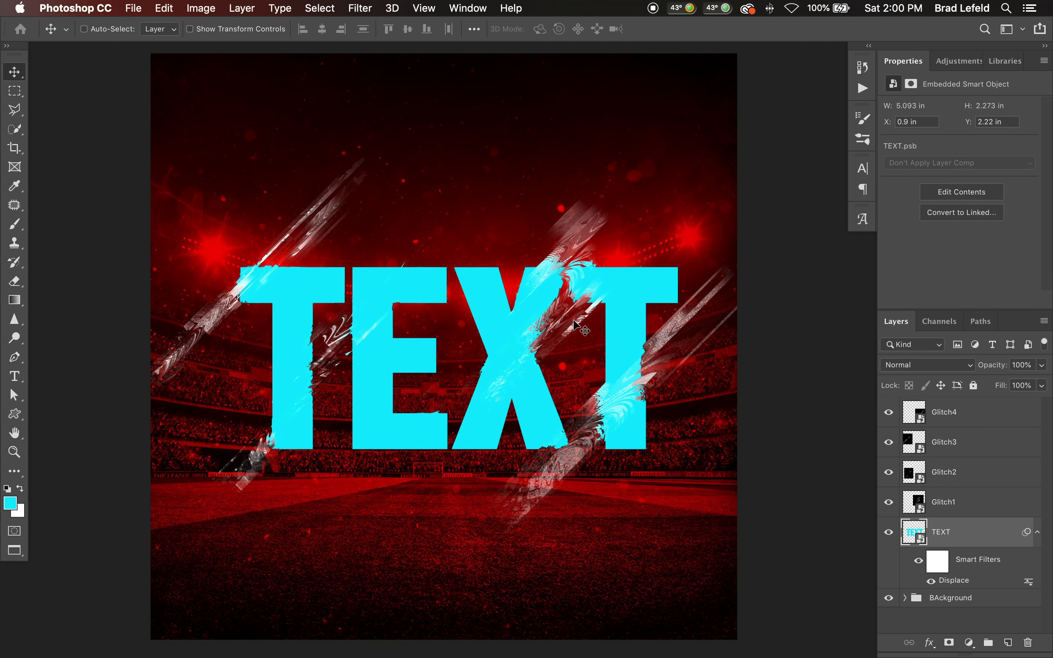
drag(889, 502, 889, 413)
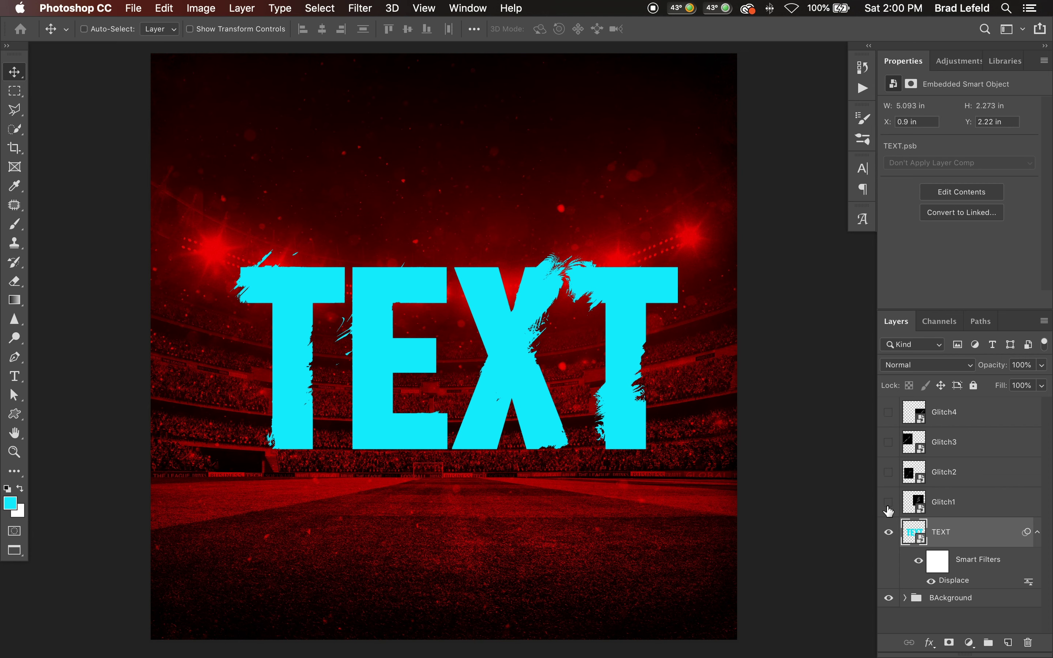
drag(889, 505, 890, 411)
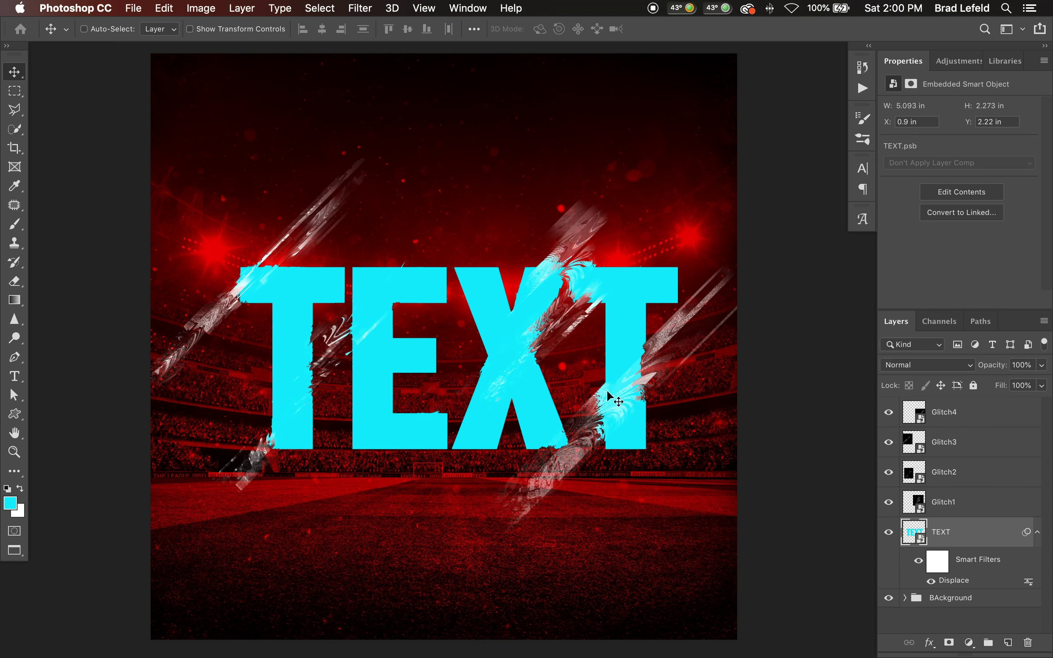
- Group the Glitch1 to Glitch4 layers, and convert a duplicate of the group to a smart object
click(964, 512)
shift+click(956, 422)
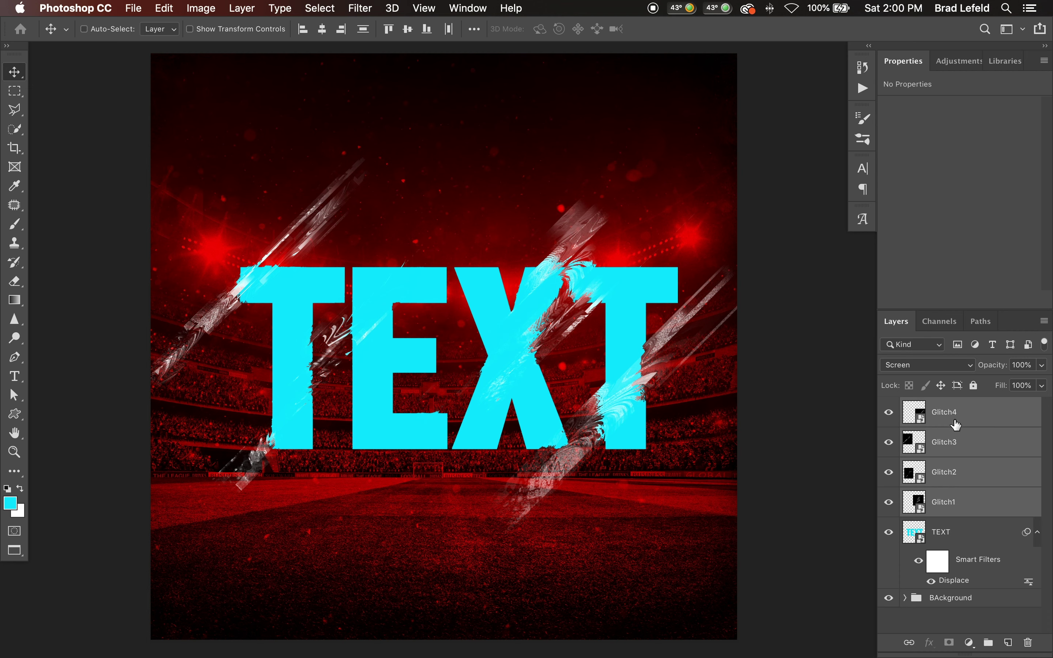
key(super+g)
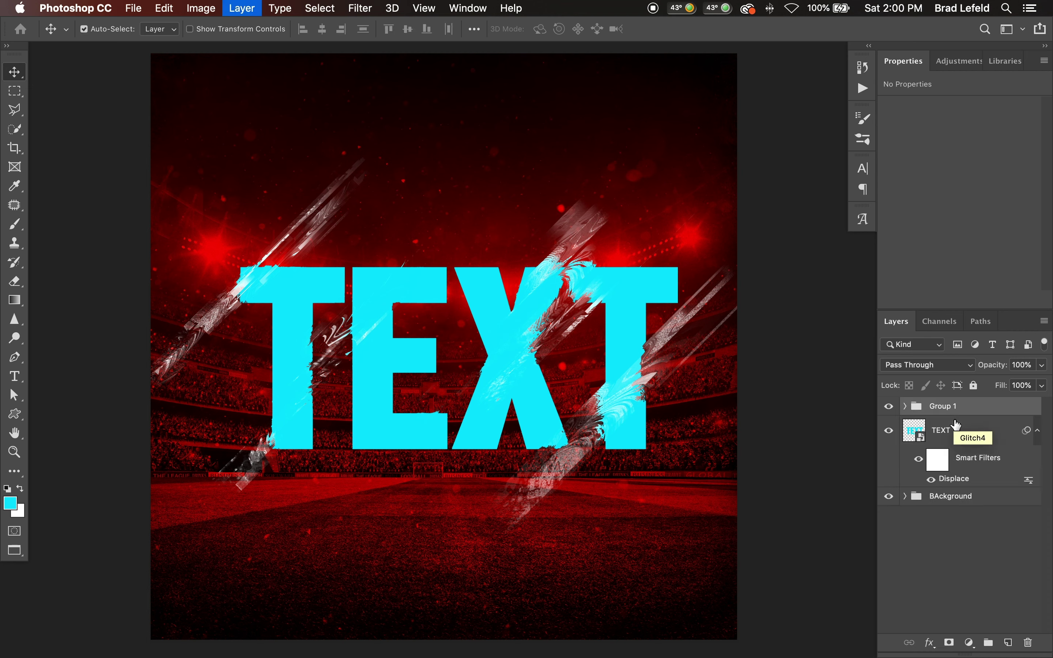
key(super+j)
right_click(936, 415)
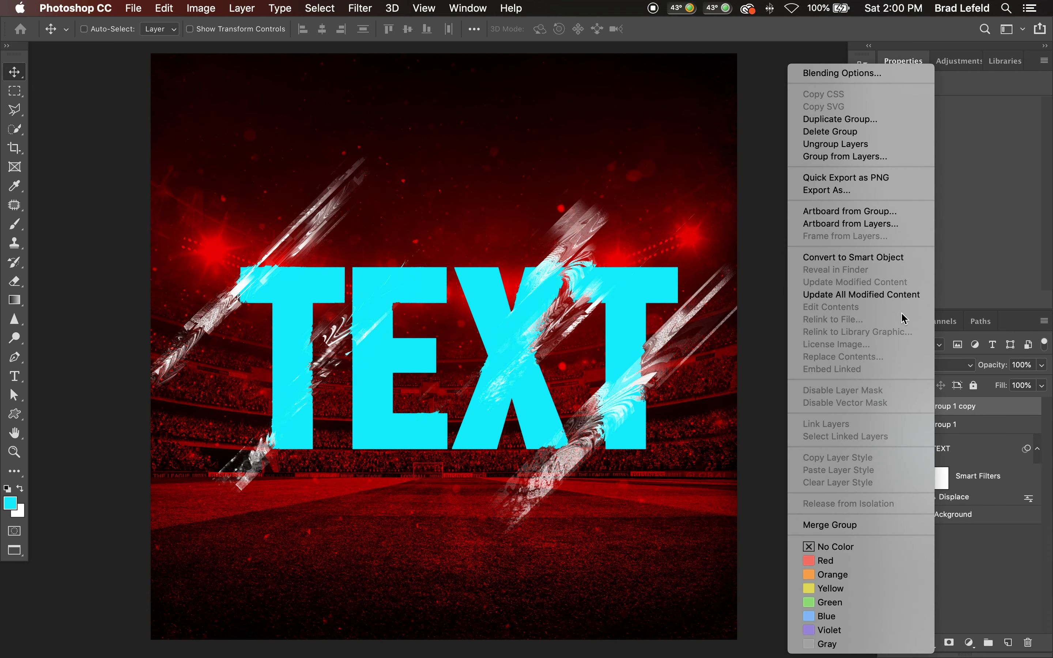
click(896, 265)
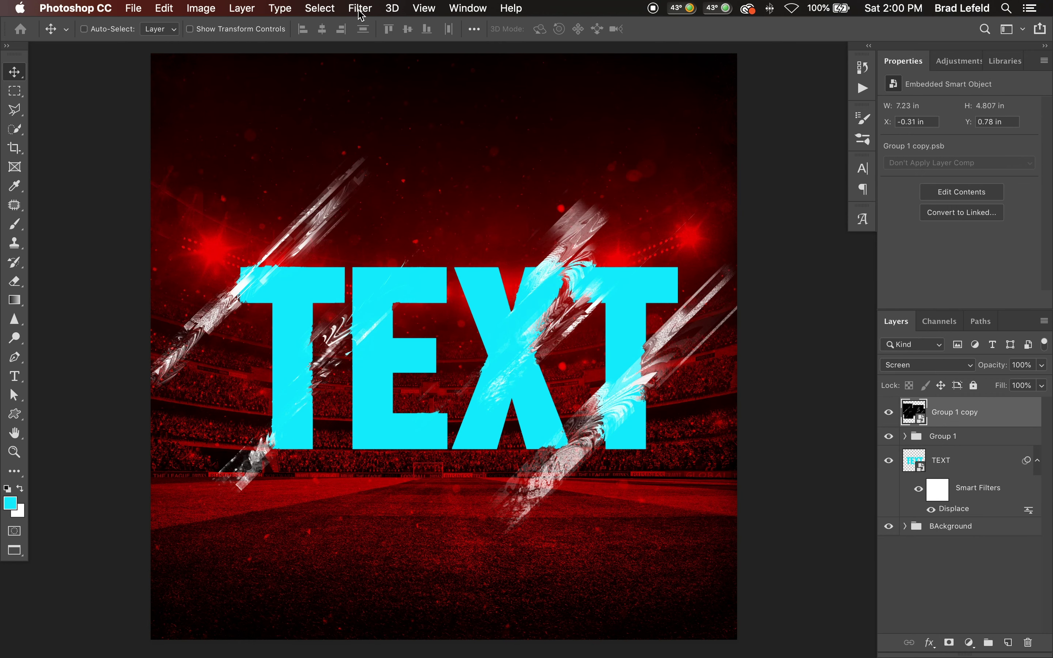
- Apply a Motion Blur at a 51° angle and 100 pixels distance to the smart object copy of the glitch group
click(360, 9)
mouse_move(402, 185)
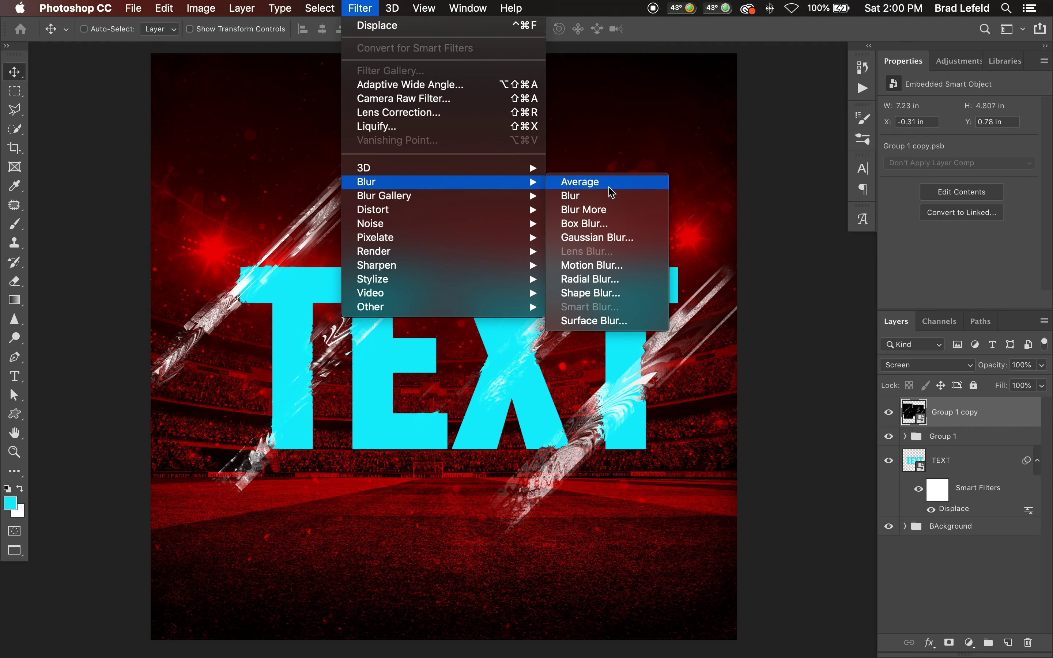
click(601, 265)
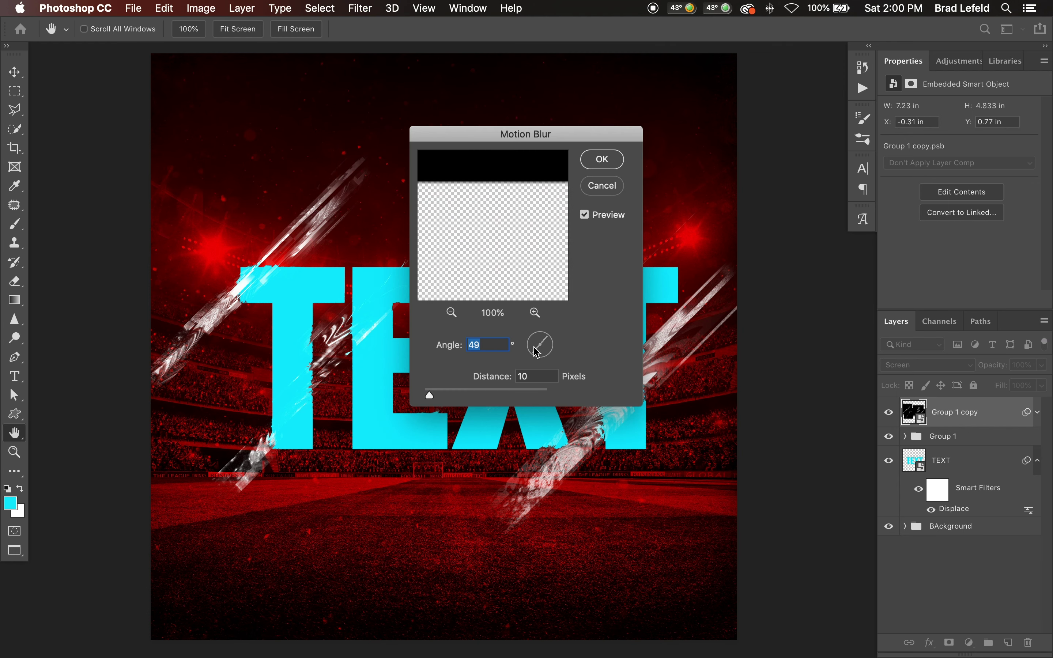
click(540, 376)
text(30)
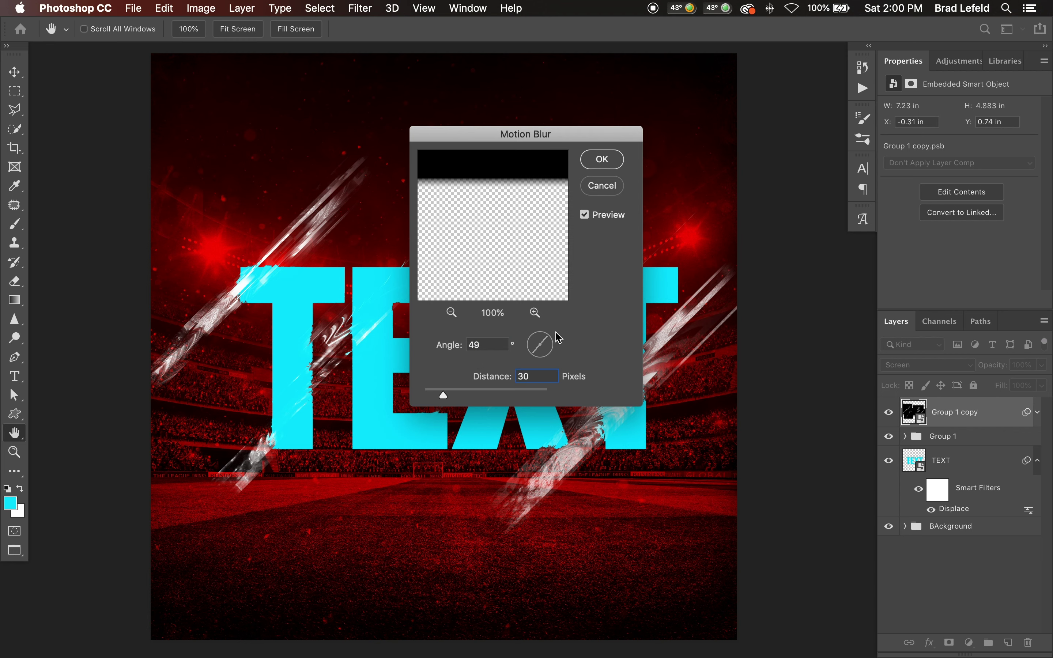
key(BackSpace)
key(BackSpace)
text(50)
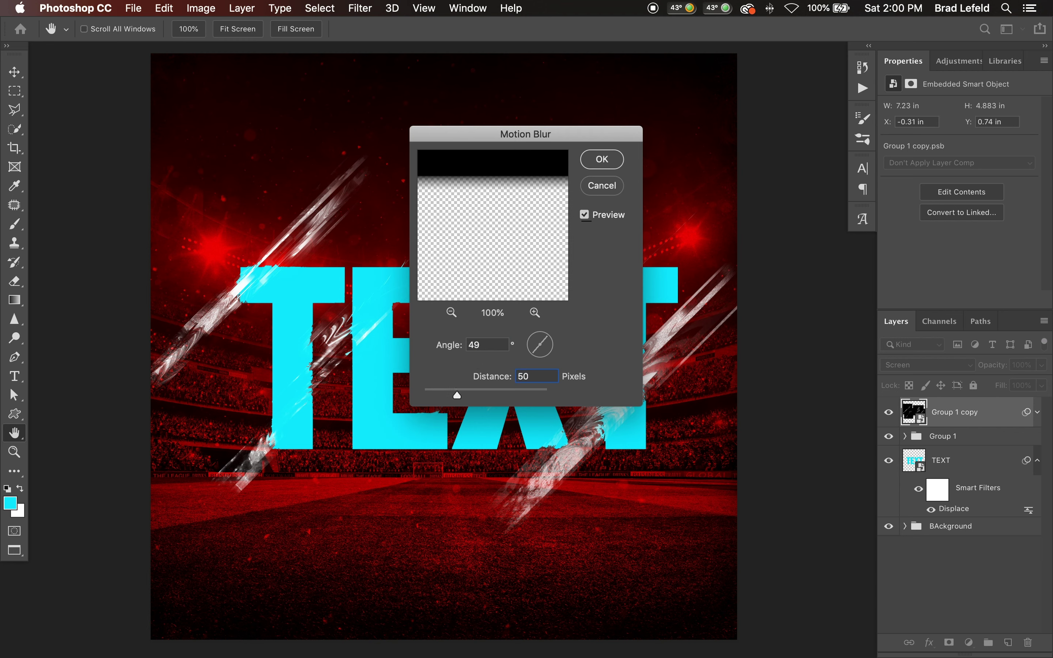
click(549, 333)
key(Tab)
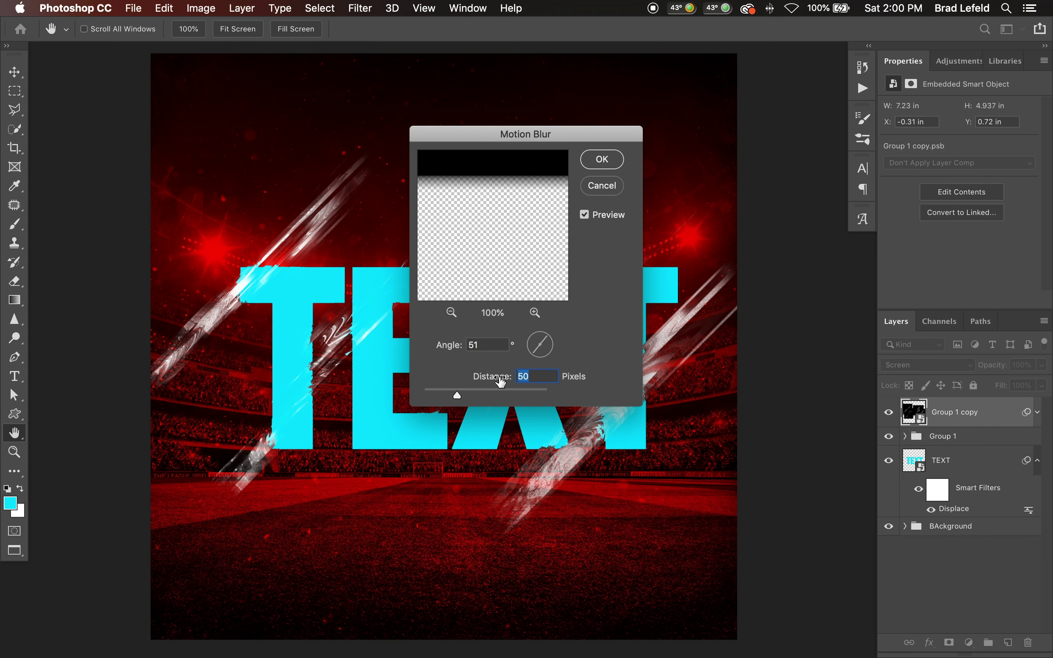
text(100)
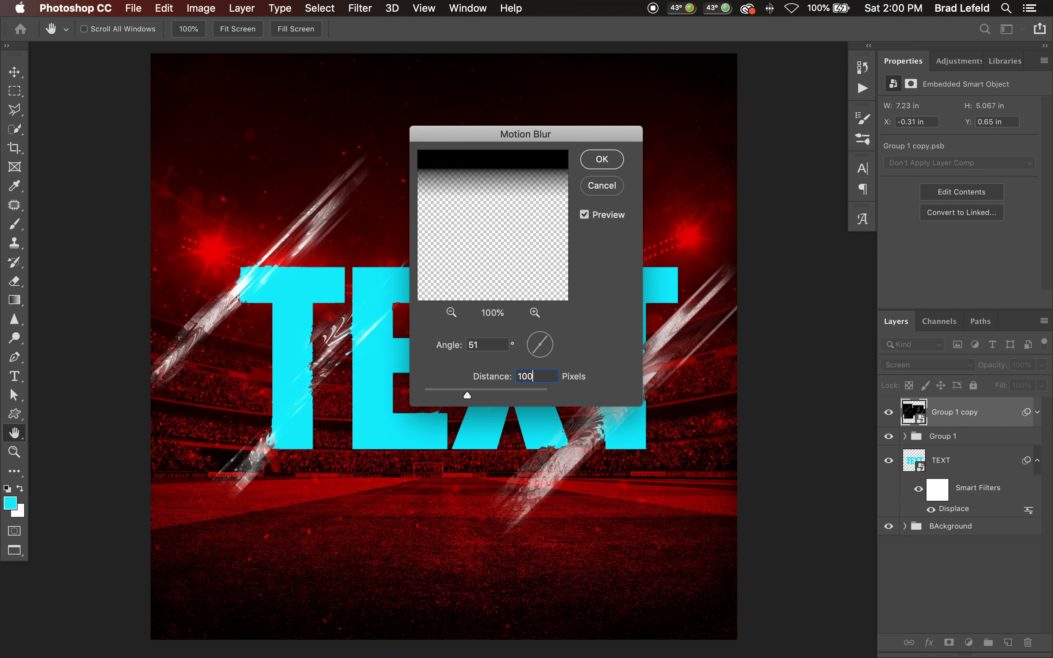
click(603, 160)
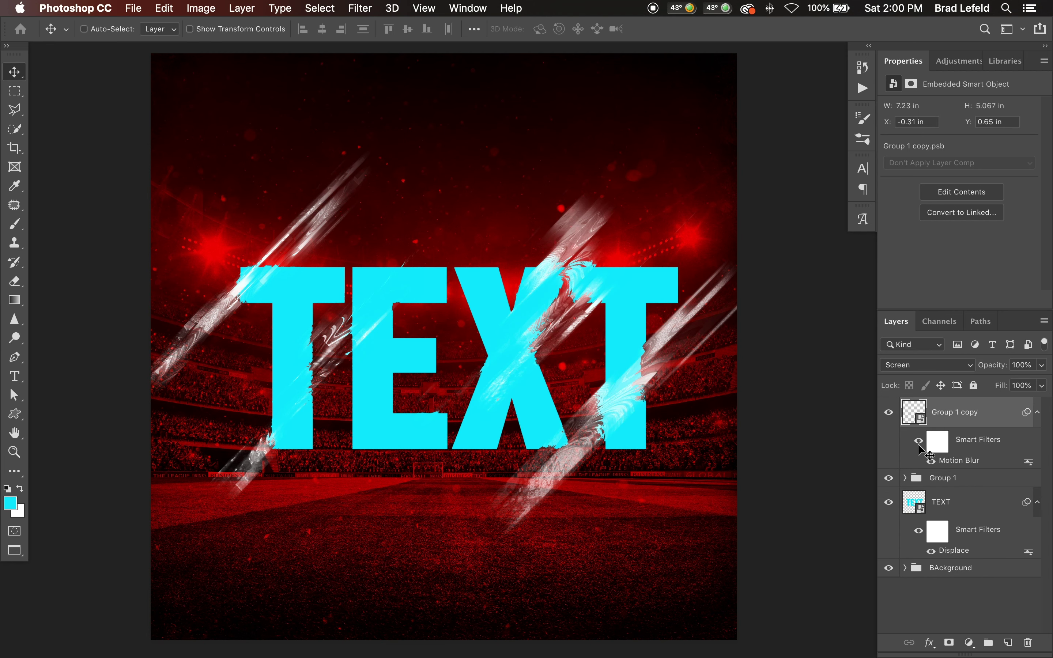
- Check the blurred streaks with Group 1 temporarily hidden, and duplicate the blurred smart object to intensify them
click(889, 478)
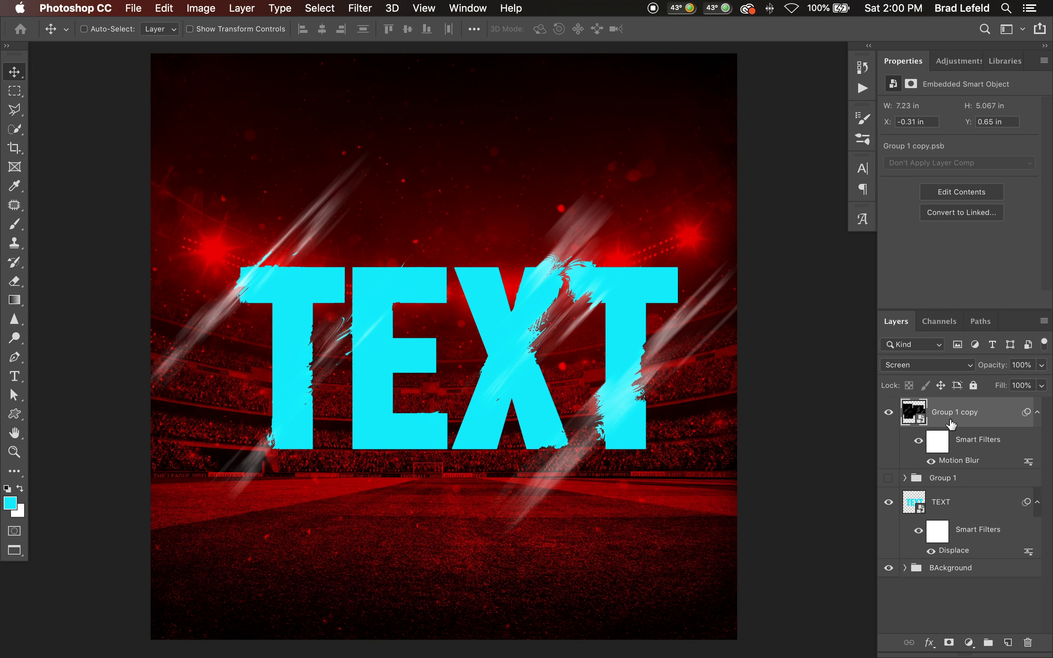
key(super+j)
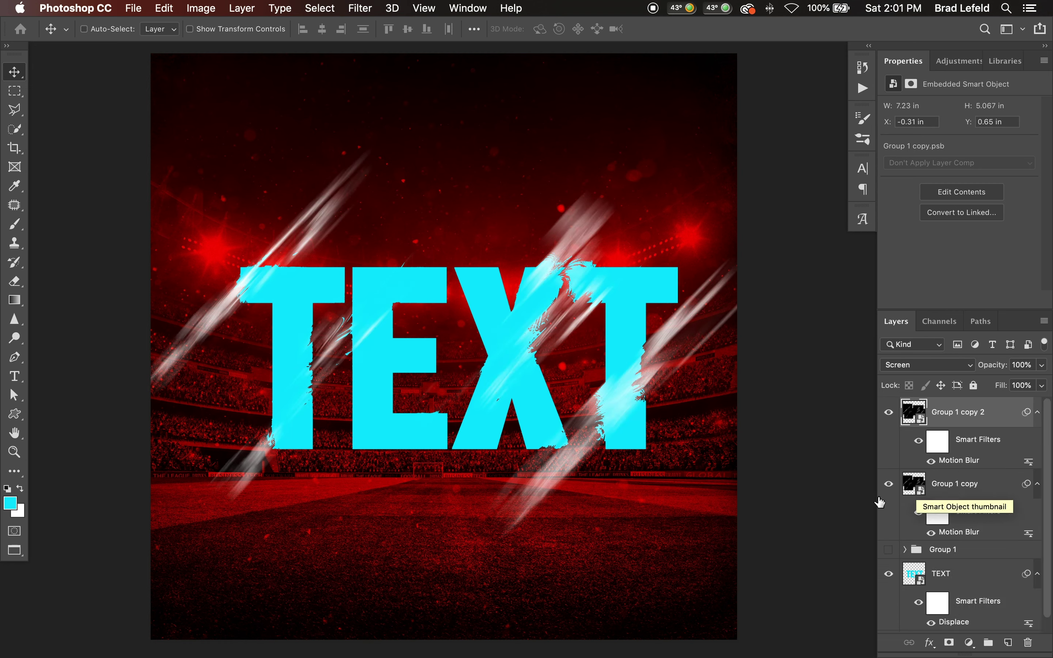
click(888, 549)
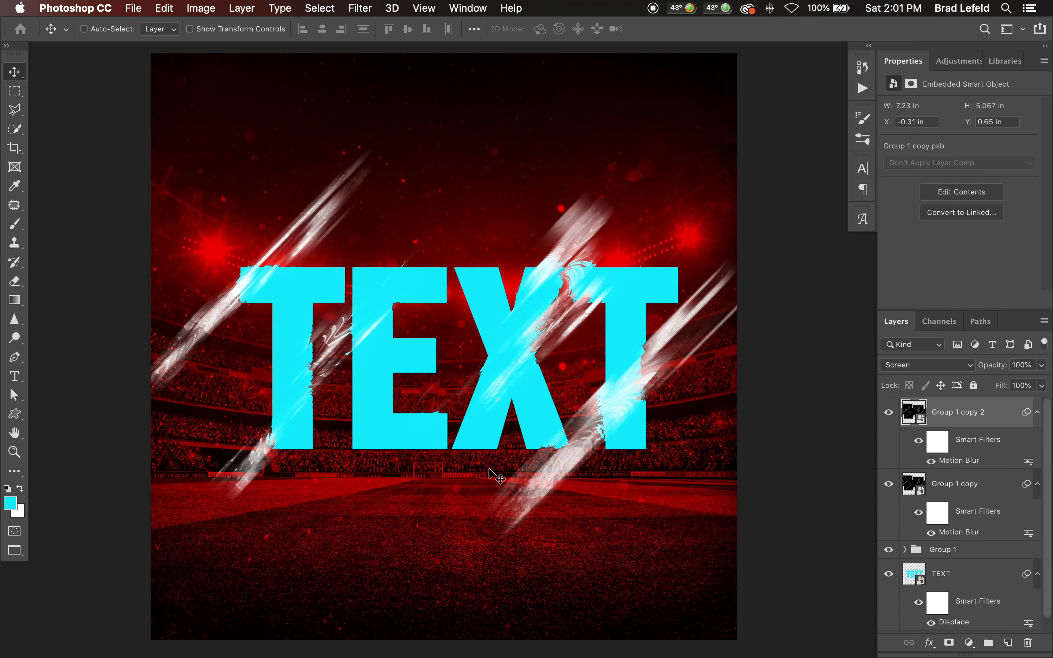
- Create a new layer above the blurred copies and fill it with cyan using the Gradient tool
key(super+shift+n)
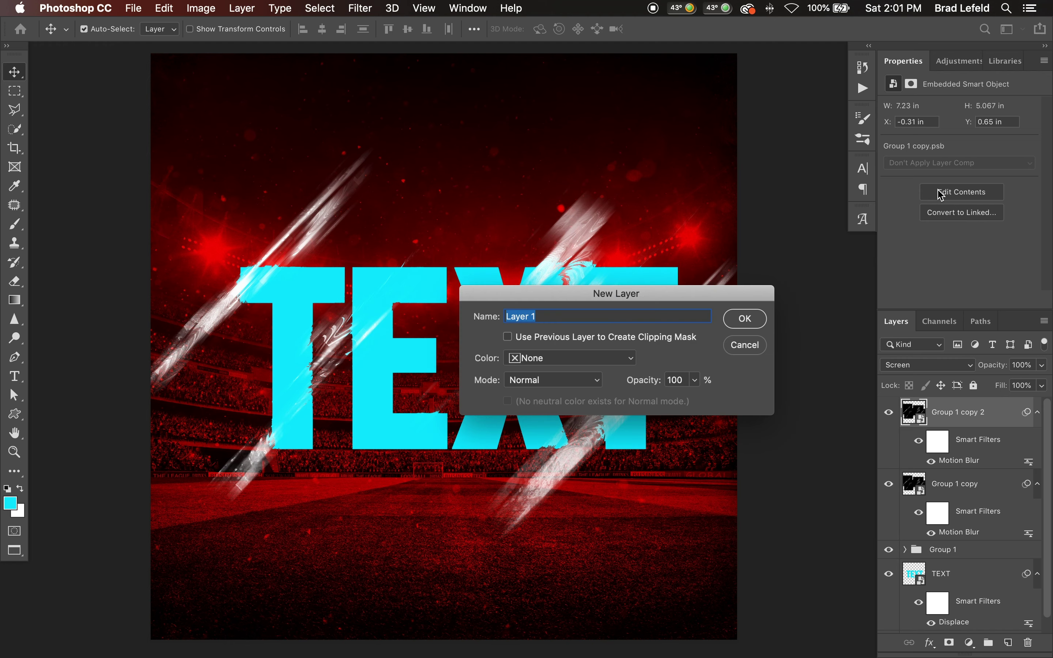
key(Return)
key(g)
drag(757, 344, 826, 315)
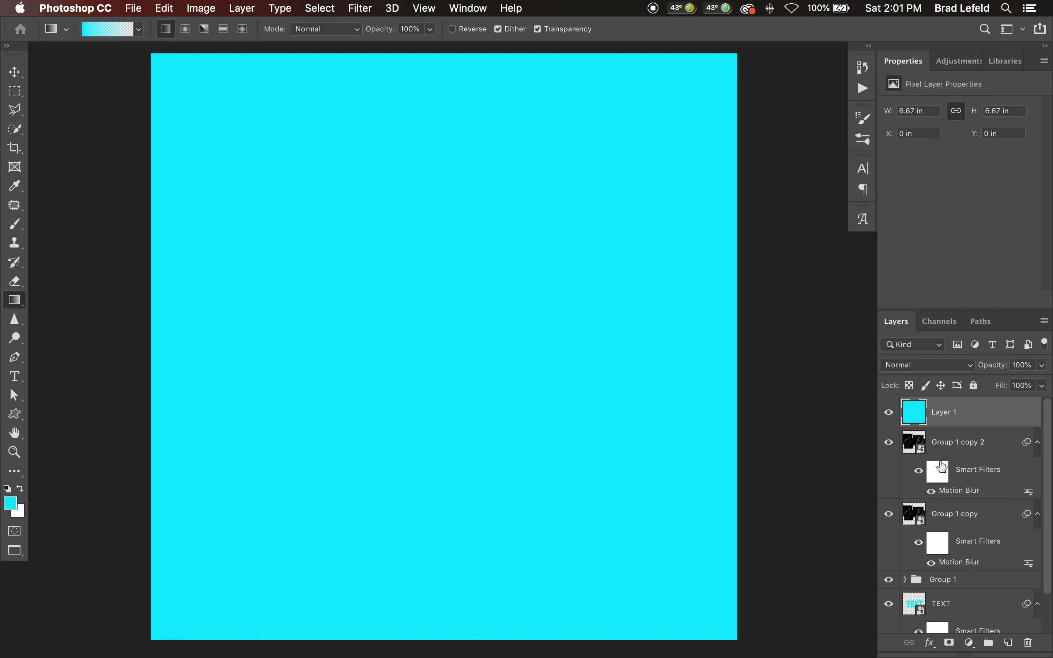
- Clip the cyan layer to the uppermost blurred glitch copy and set its blend mode to Color
alt+click(930, 425)
key(v)
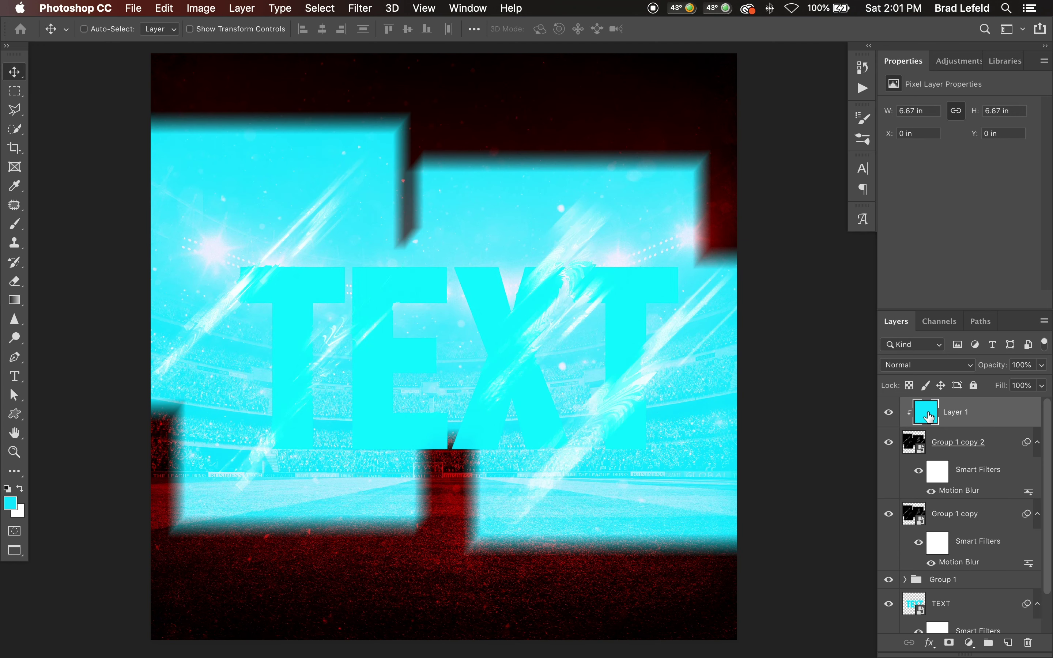
key(shift+plus)
key(shift+plus)
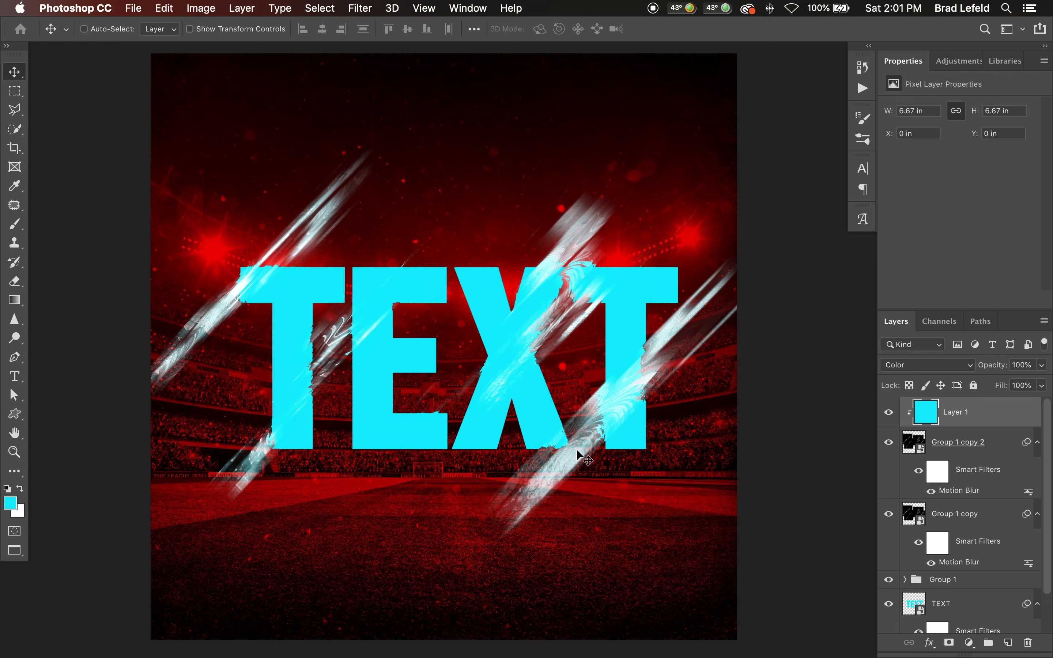
- Switch to Finder to bring up the Desktop folder's files
key(super+Tab)
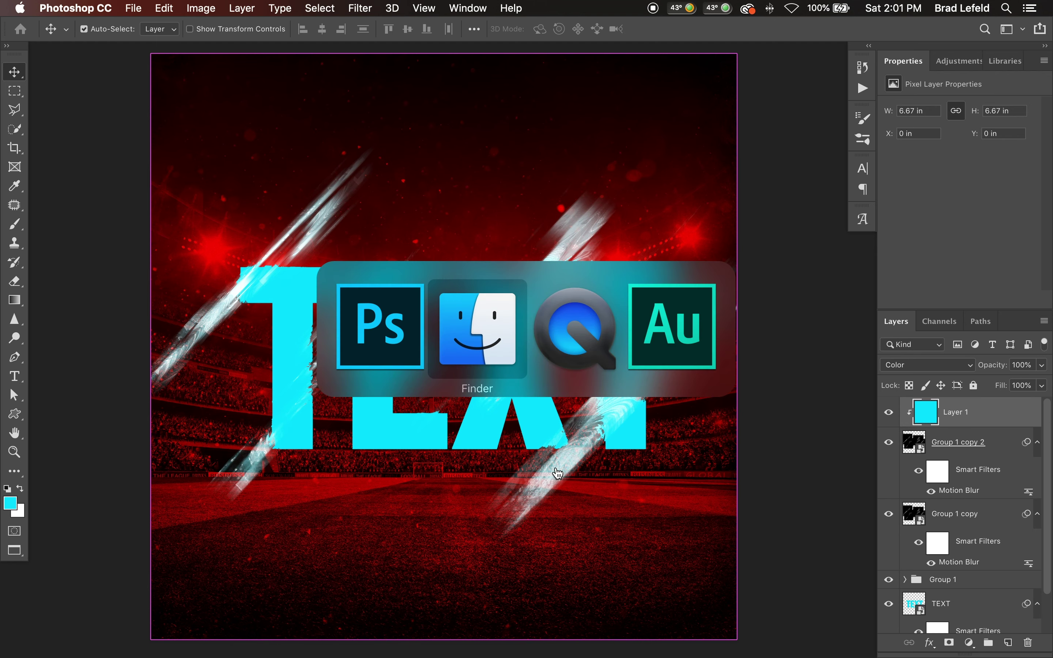
key(super+Tab)
key(super+shift+Tab)
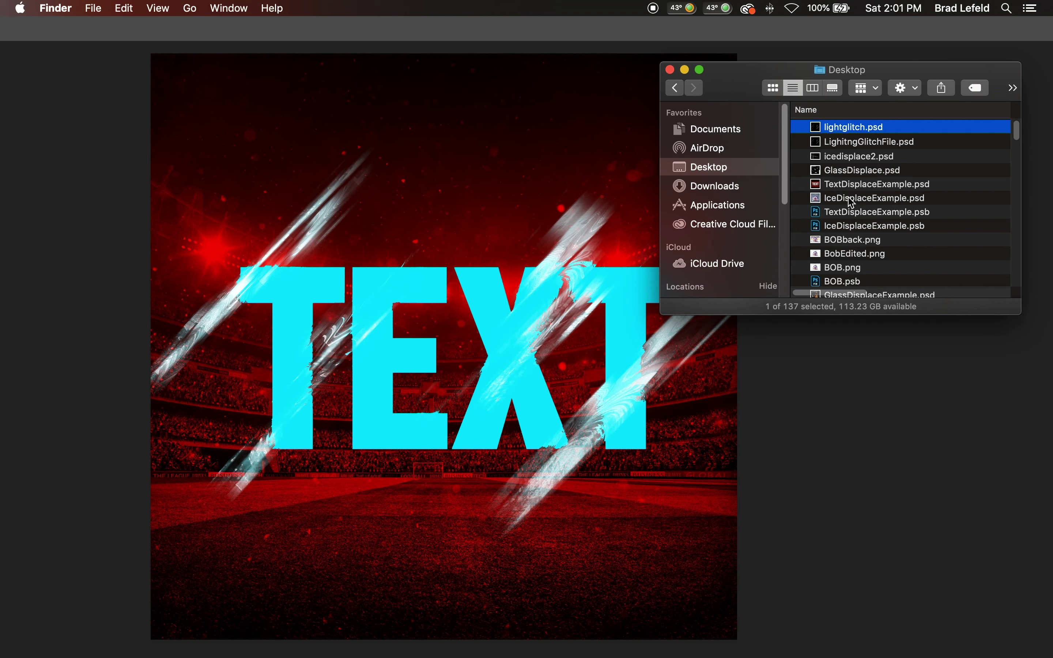
- Examine StockGlitch1.jpg and StockGlitch2.jpg from the Light Glitches folder as previews, and return to Photoshop
scroll(853, 202, down, 15)
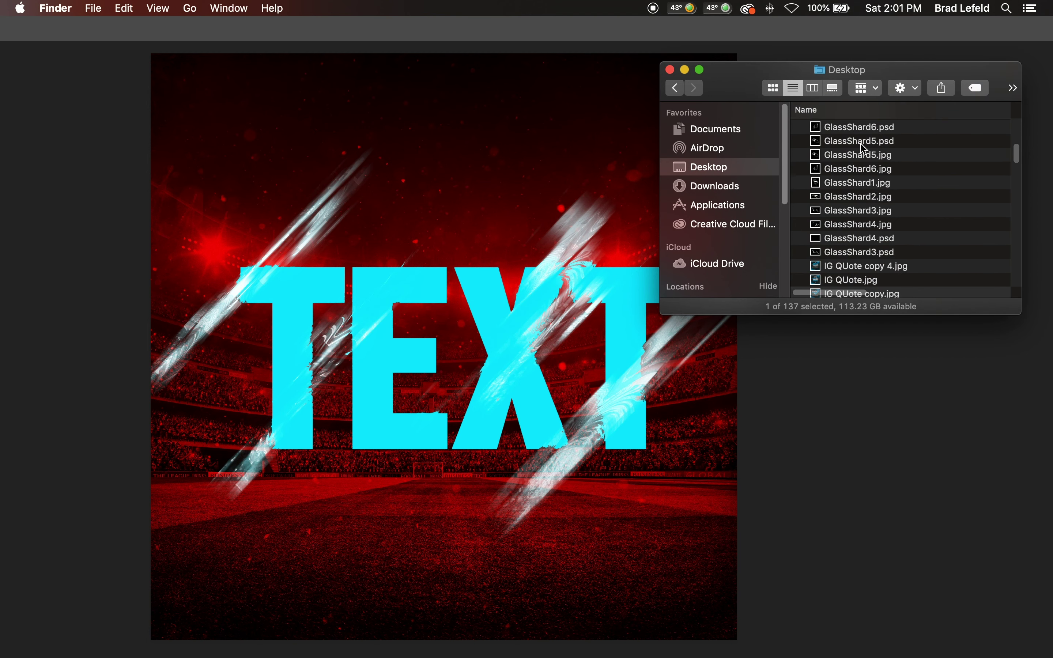
scroll(859, 150, up, 15)
click(676, 88)
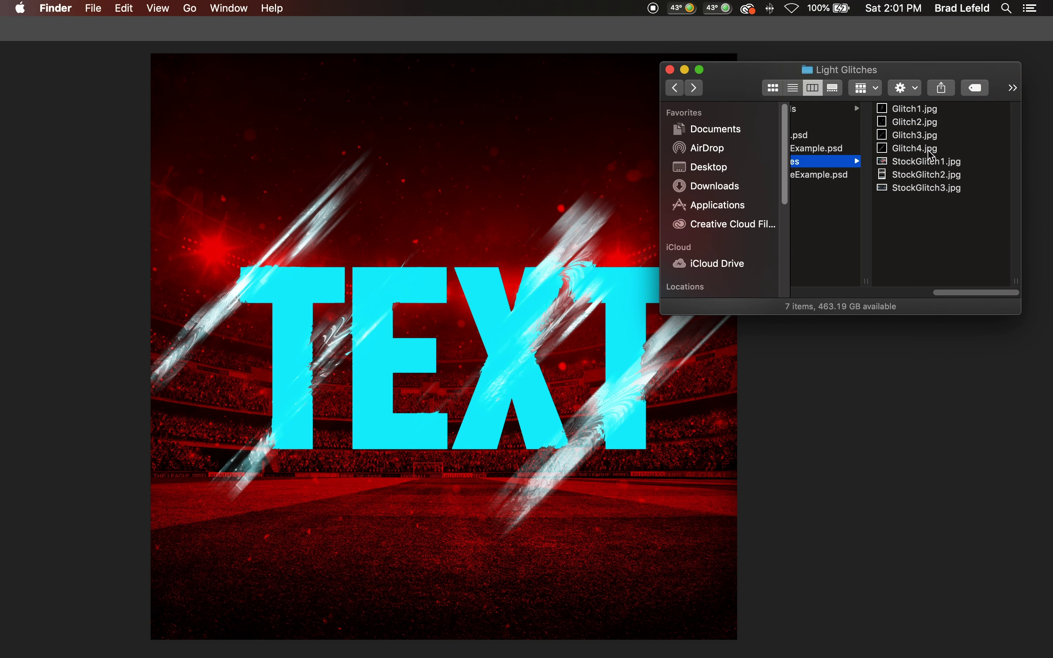
click(920, 162)
key(space)
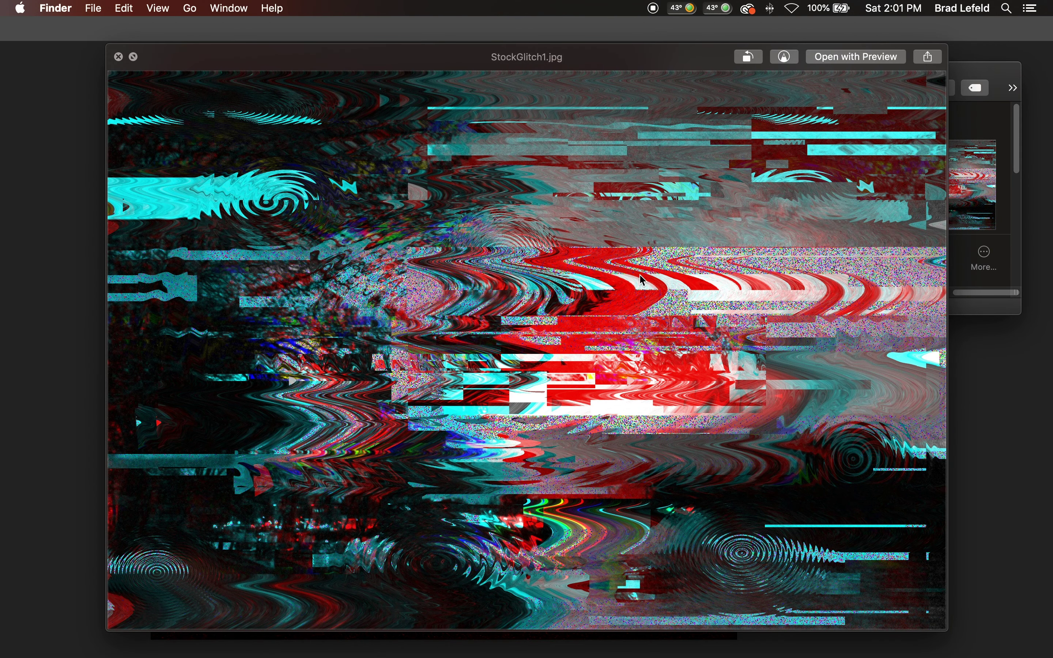
key(Down)
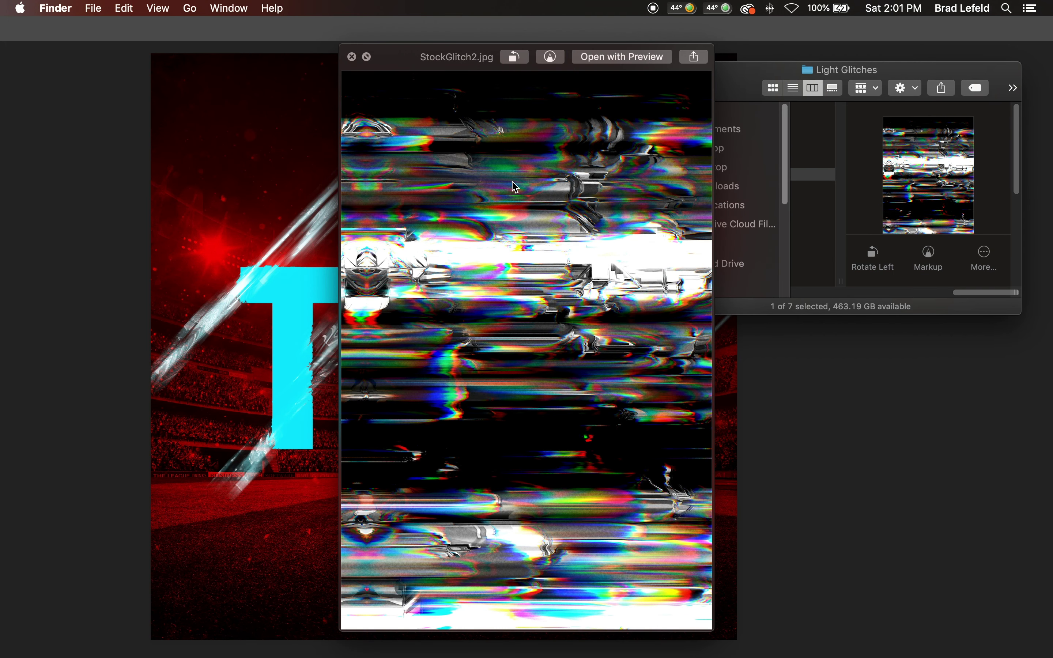
key(space)
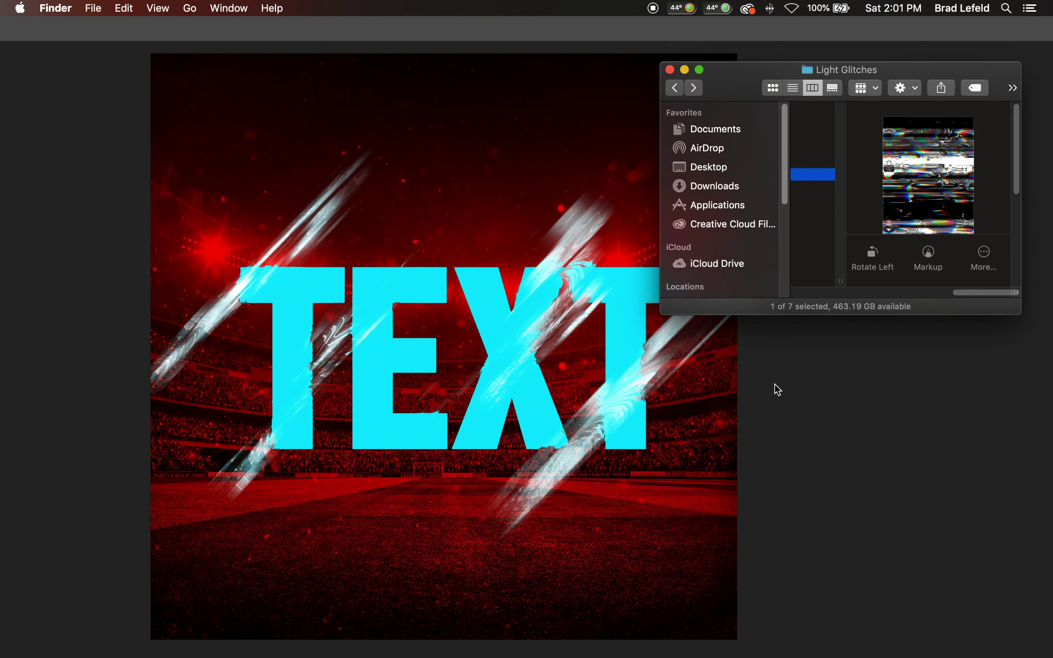
click(776, 387)
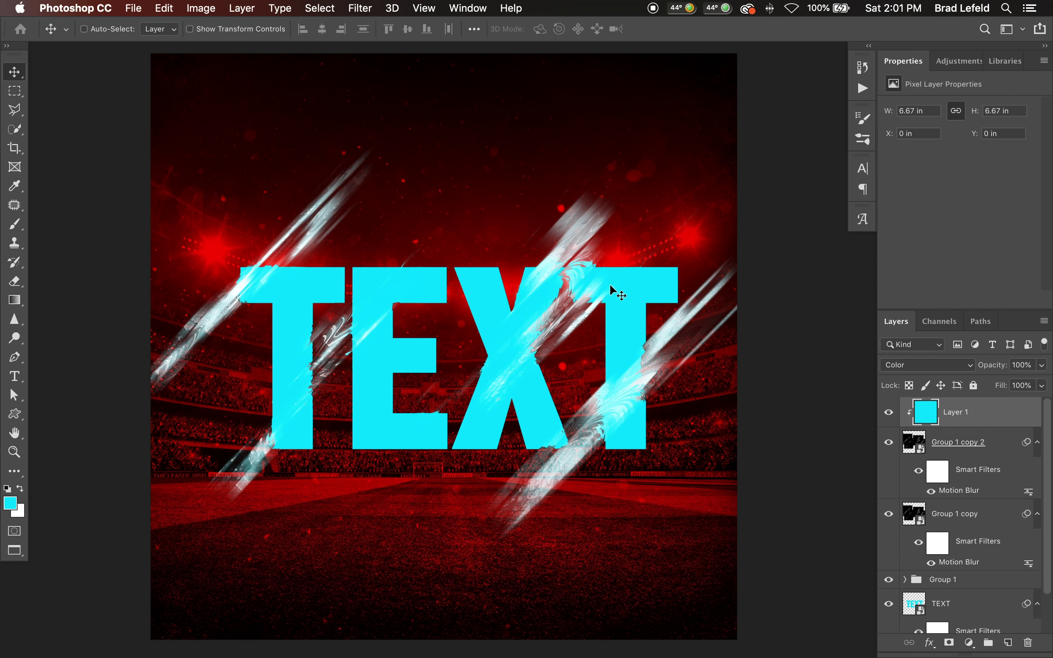
- Hide Group 1 copy and duplicate Group 1 copy 2 together with its clipped cyan layer
click(887, 514)
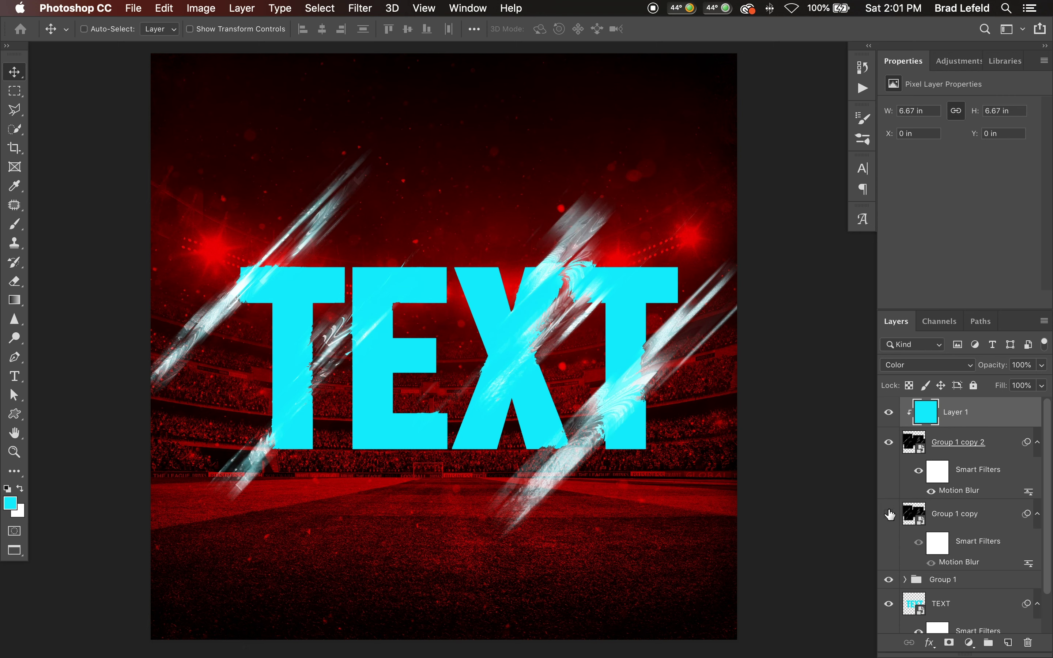
shift+click(977, 441)
key(super+j)
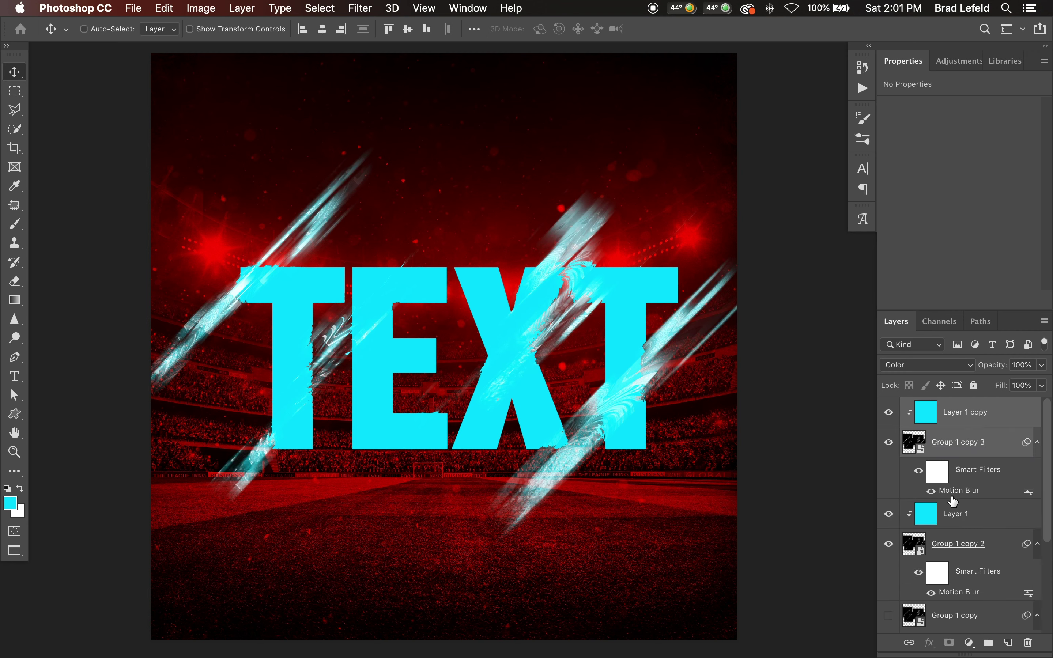
- Set the Motion Blur distance of Group 1 copy 3 to 200 pixels and its blend mode to Color Dodge
double_click(952, 494)
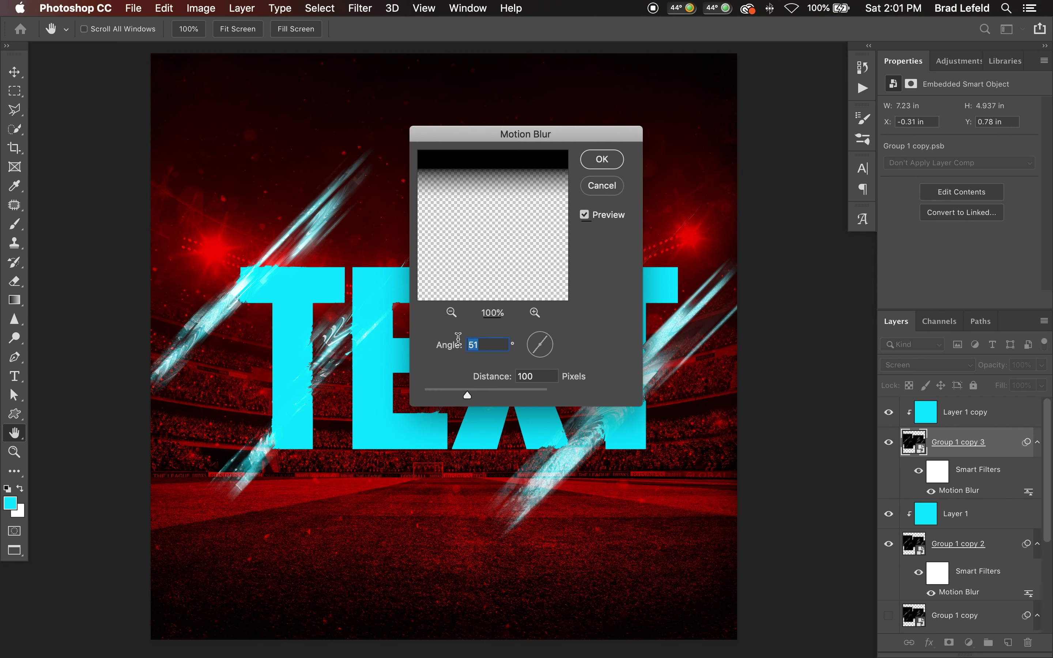
click(470, 374)
text(200)
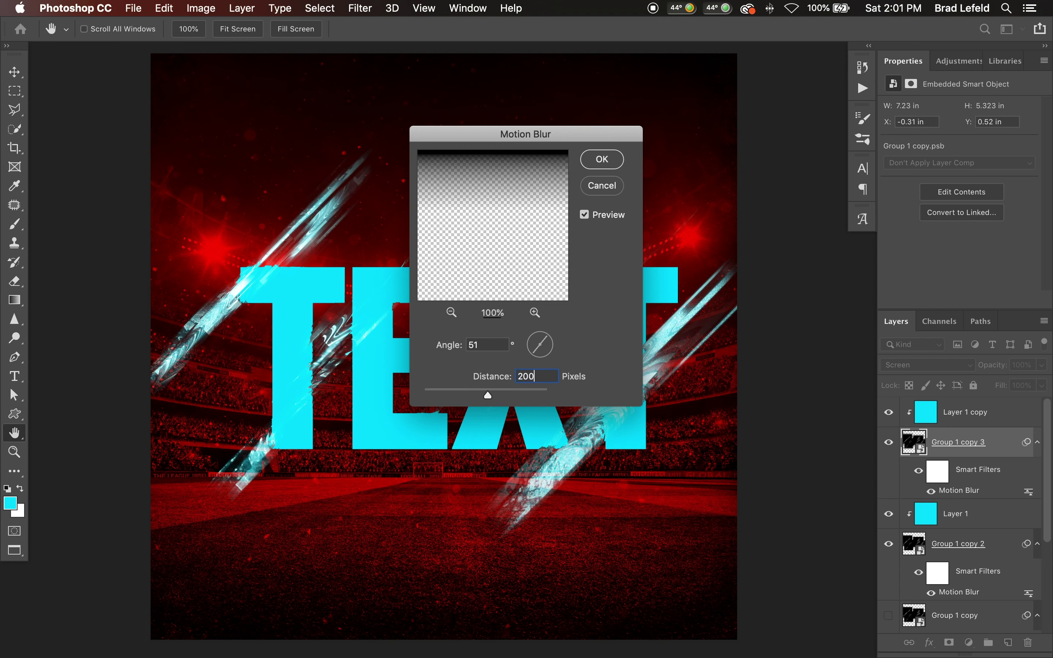
key(Return)
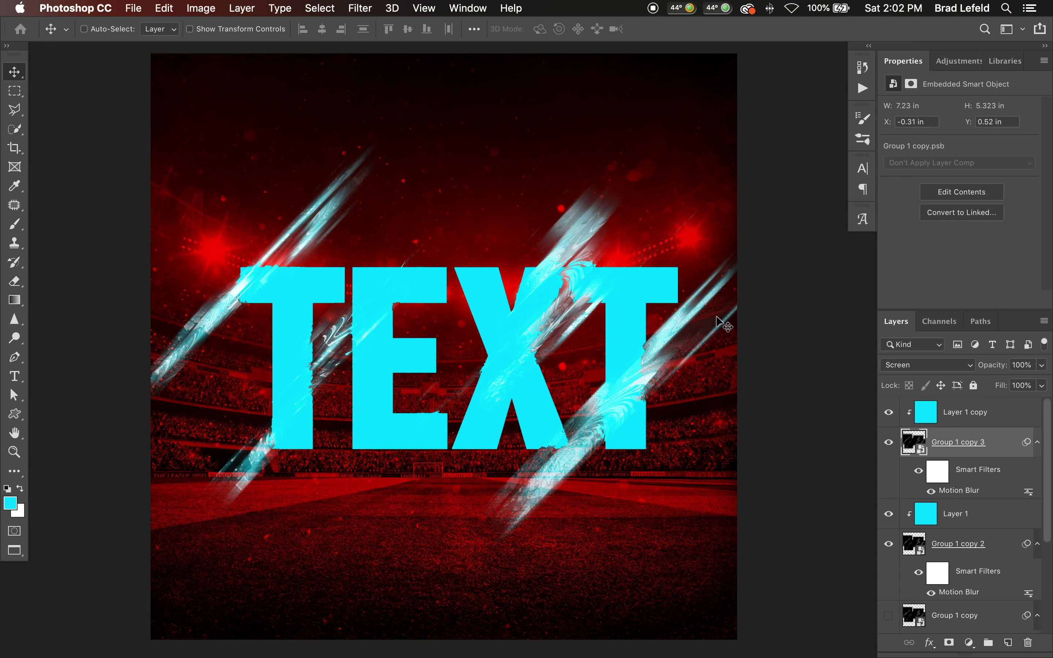
click(940, 365)
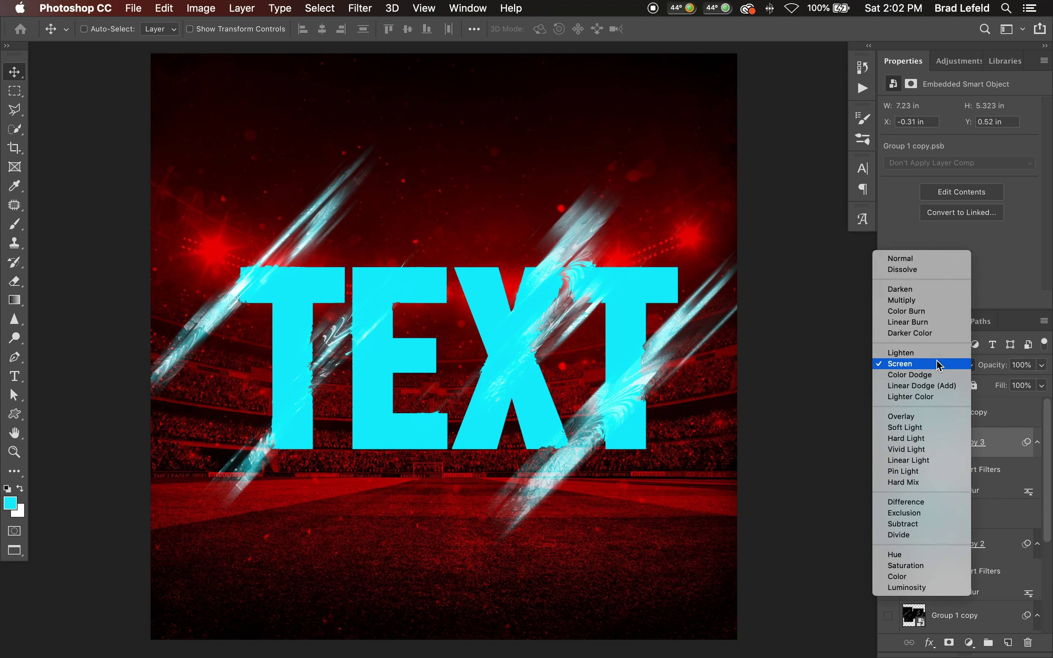
click(940, 375)
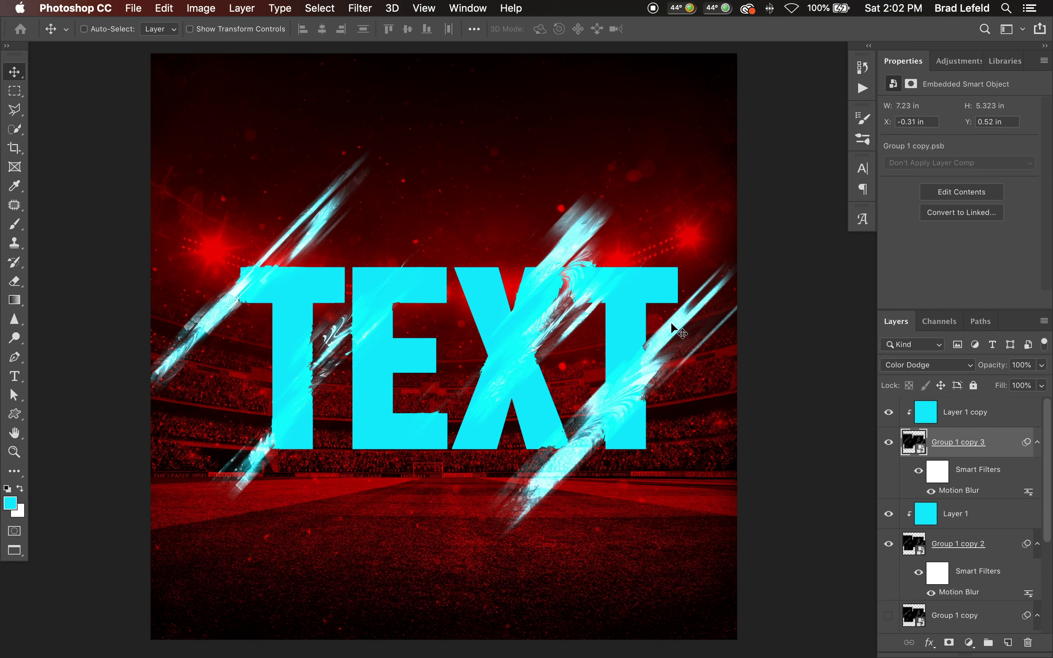
- Show Group 1 copy again and set it to Color Dodge at 50% opacity
scroll(957, 576, down, 2)
click(952, 579)
click(888, 578)
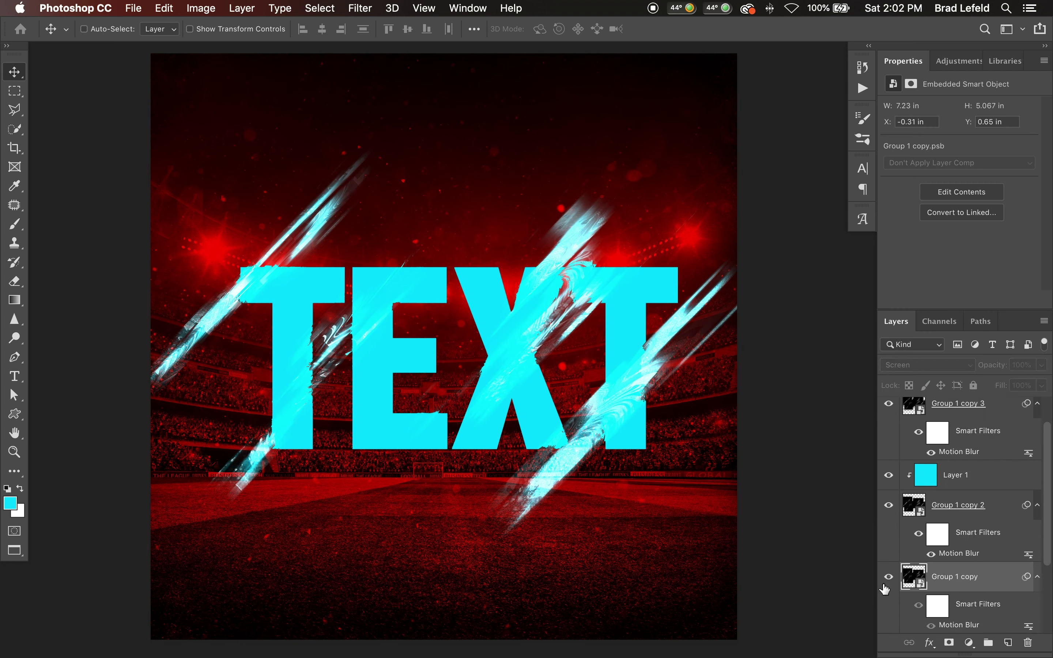
click(920, 365)
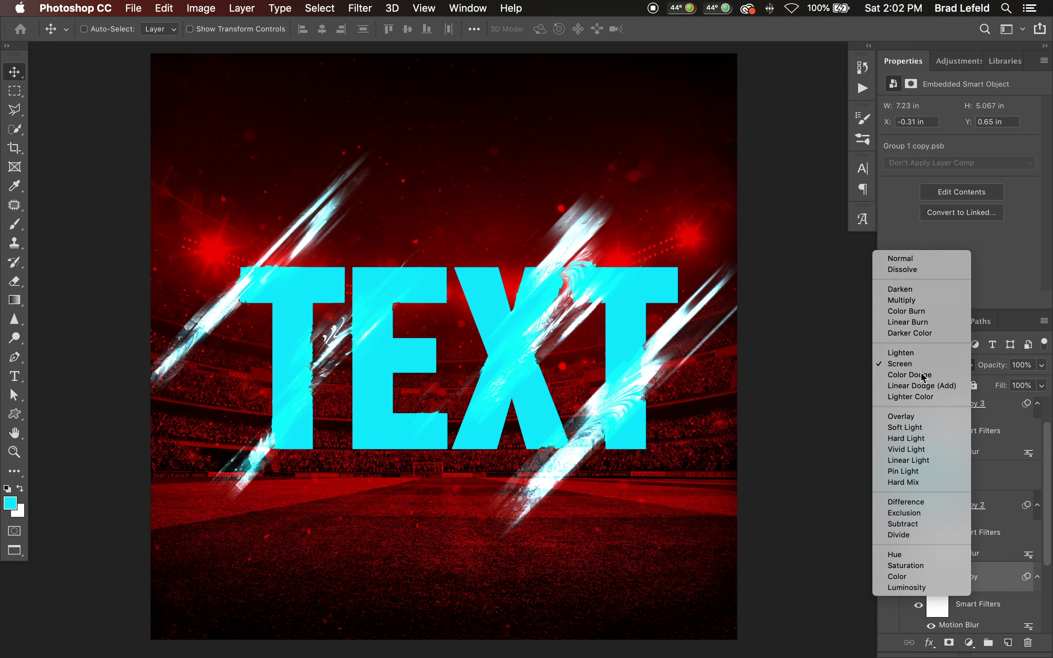
click(925, 375)
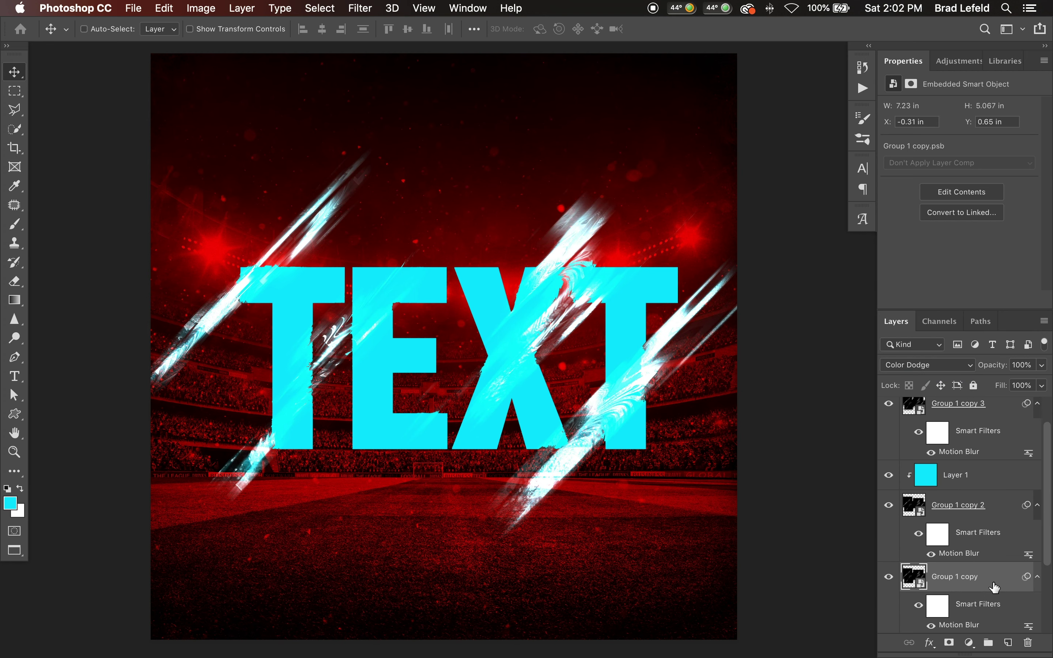
key(5)
- Lower the opacity of Group 1 copy 3 to 50%
click(966, 510)
click(1000, 413)
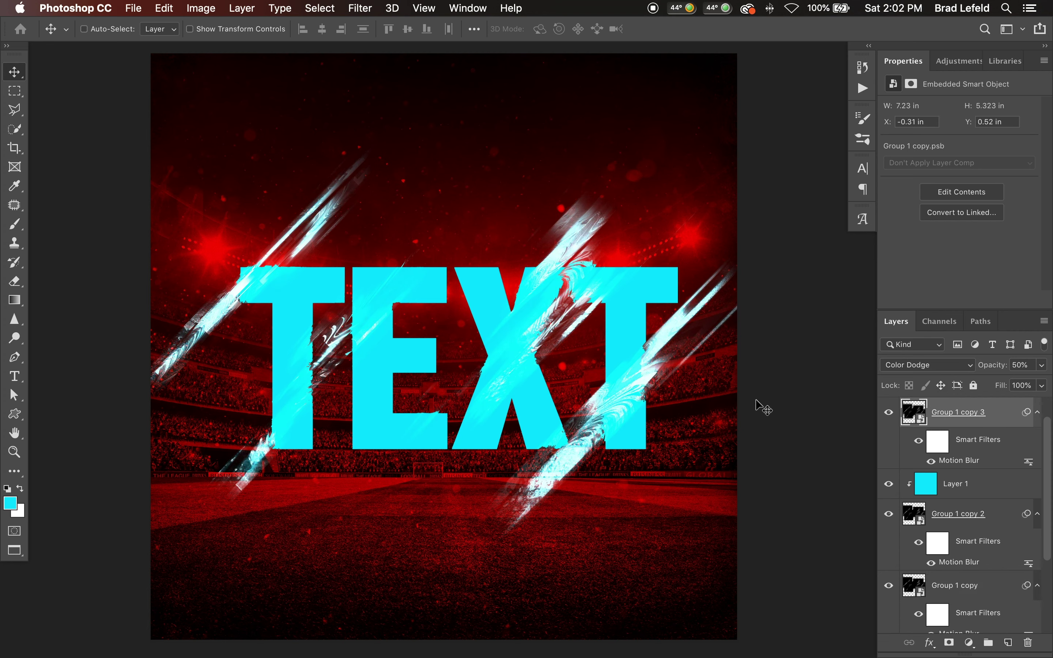
key(5)
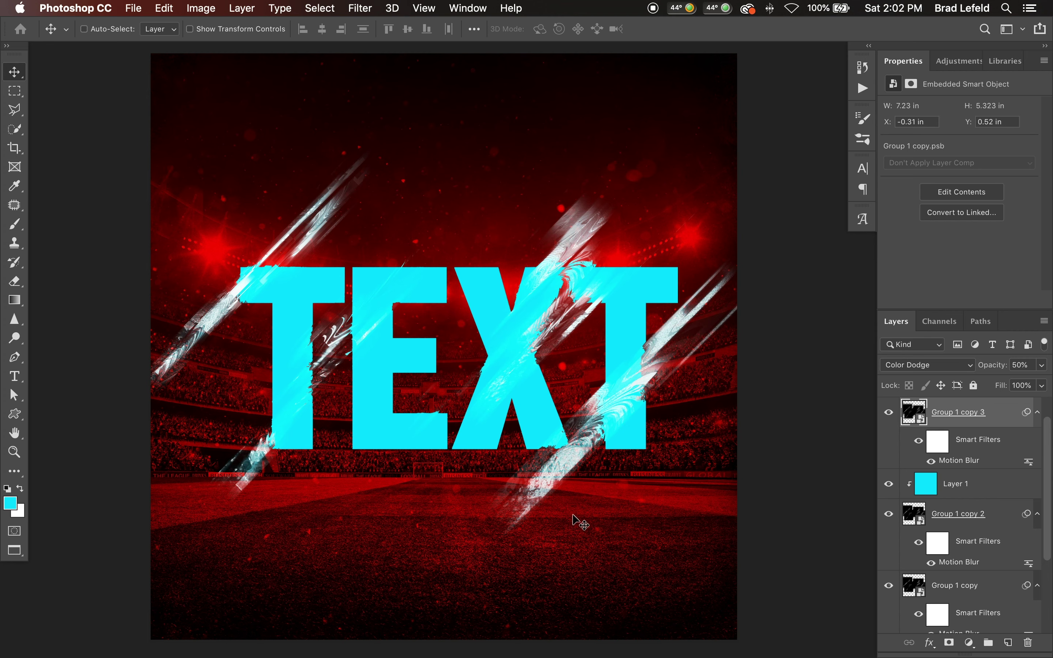
- Duplicate Group 1 copy and clip a copy of the cyan Color layer to that duplicate, below Group 1 copy 2
scroll(957, 550, down, 3)
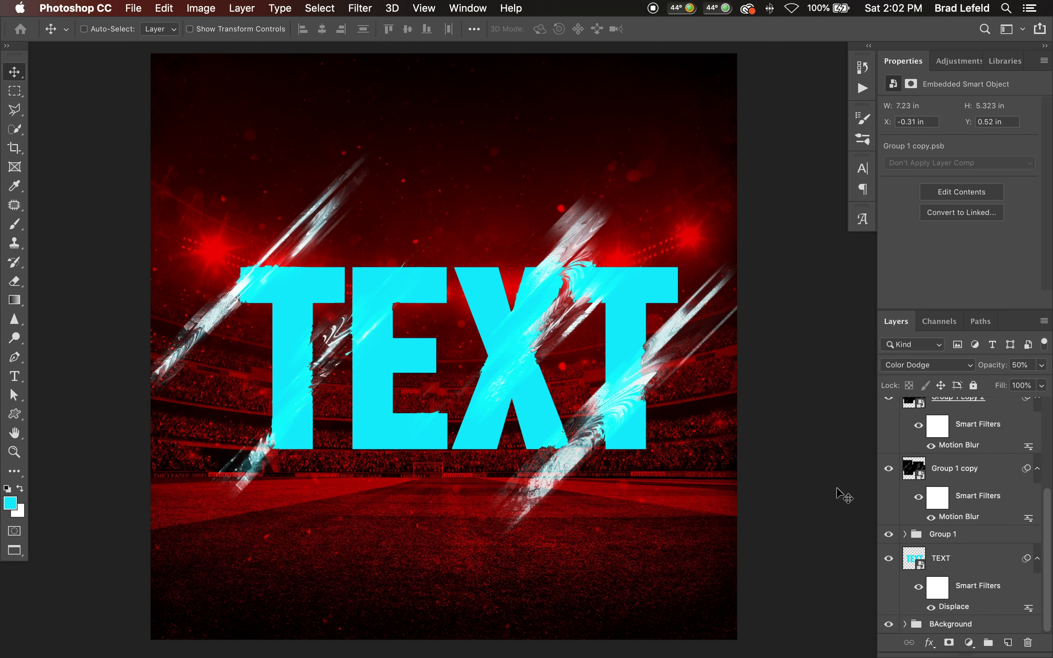
scroll(936, 579, up, 3)
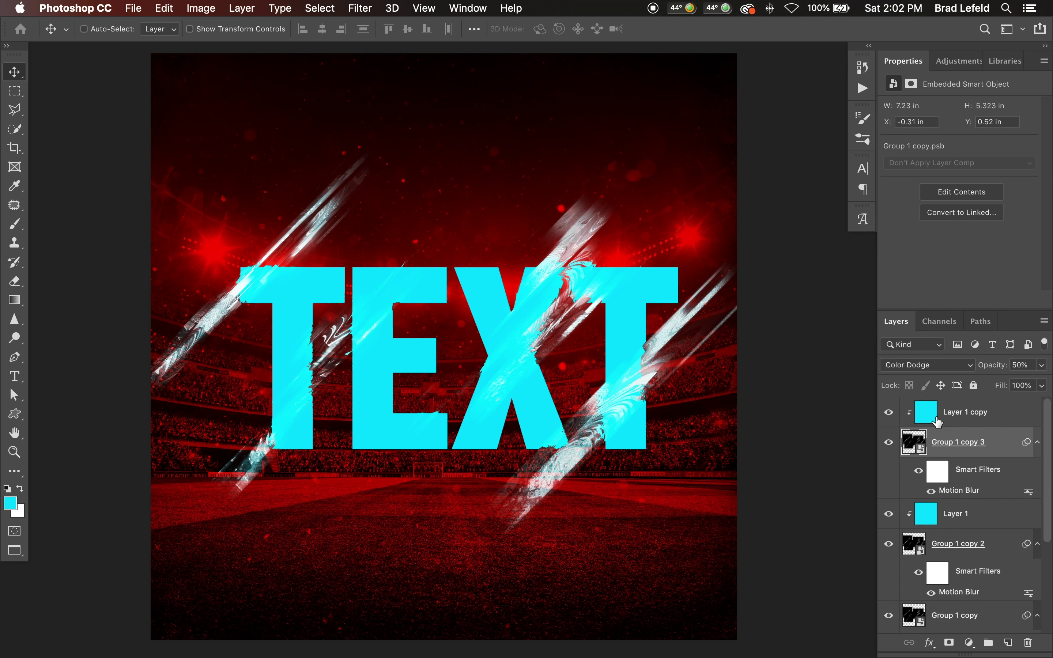
click(959, 420)
click(955, 441)
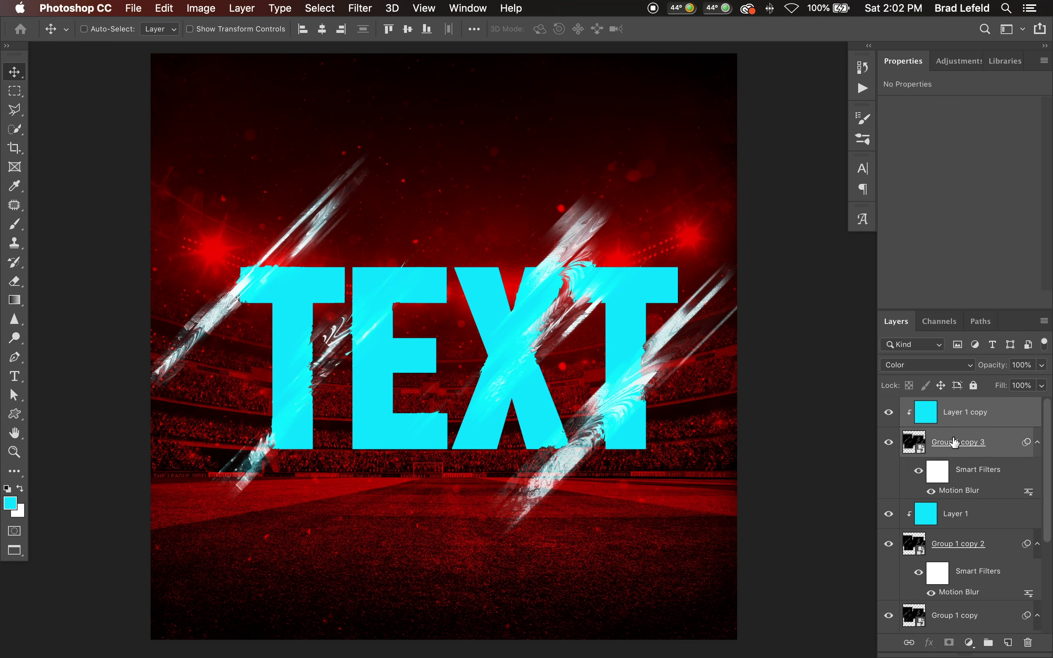
scroll(947, 506, down, 2)
mouse_move(947, 583)
mouse_down()
mouse_move(958, 505)
mouse_move(969, 569)
mouse_up()
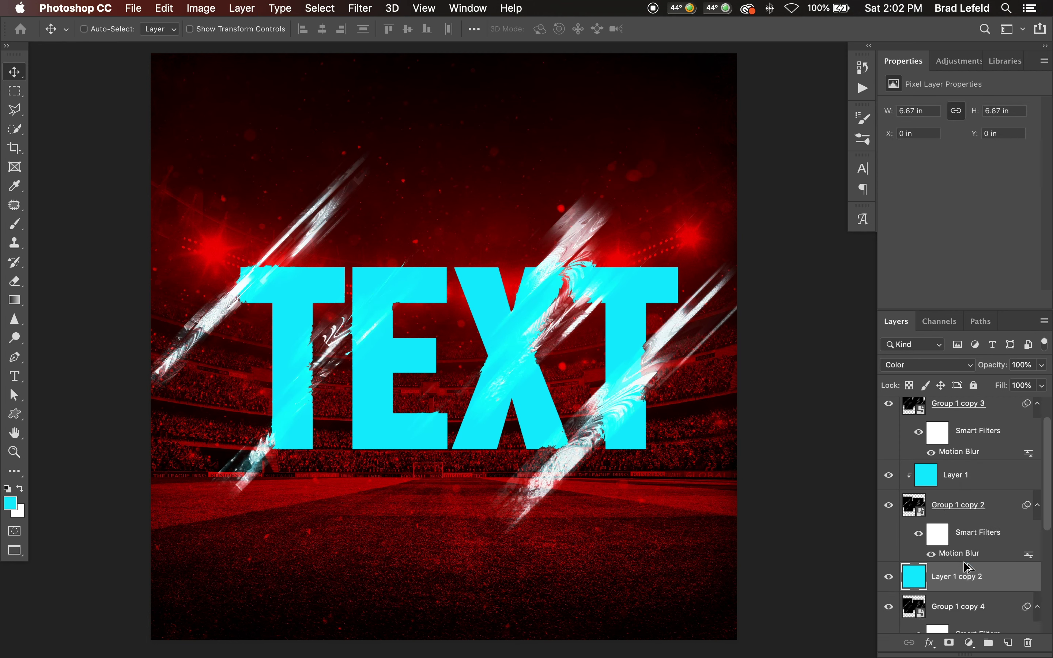
alt+click(919, 589)
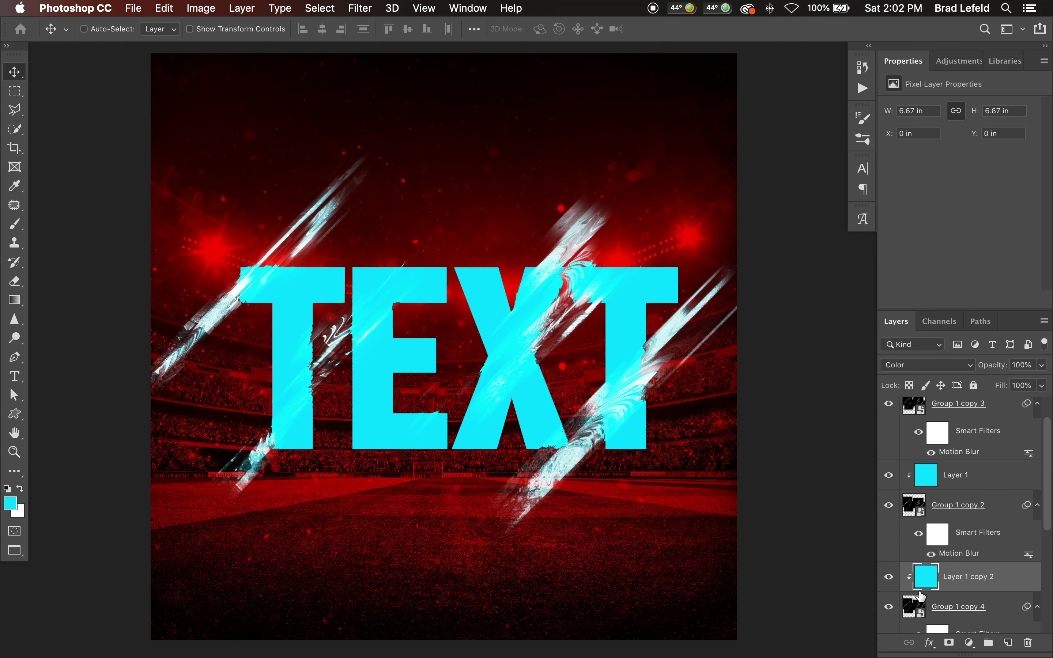
- Replace the cyan layer clipped to Group 1 copy 4 with a clipped Gradient Map, and set Group 1 copy 4's blend mode to Screen
scroll(945, 598, down, 2)
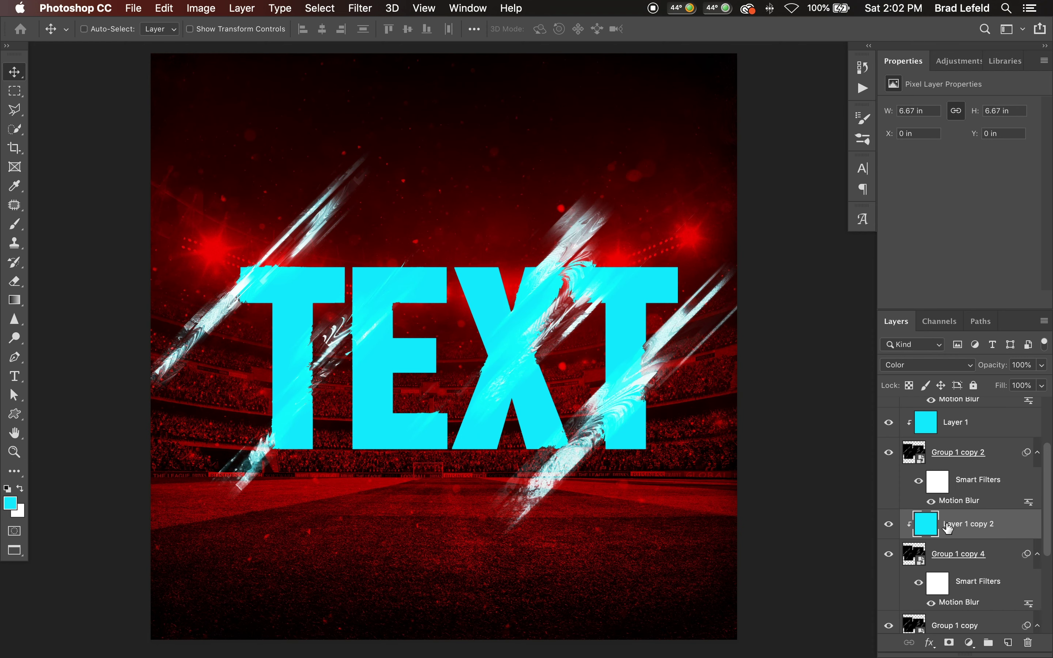
key(Delete)
click(957, 63)
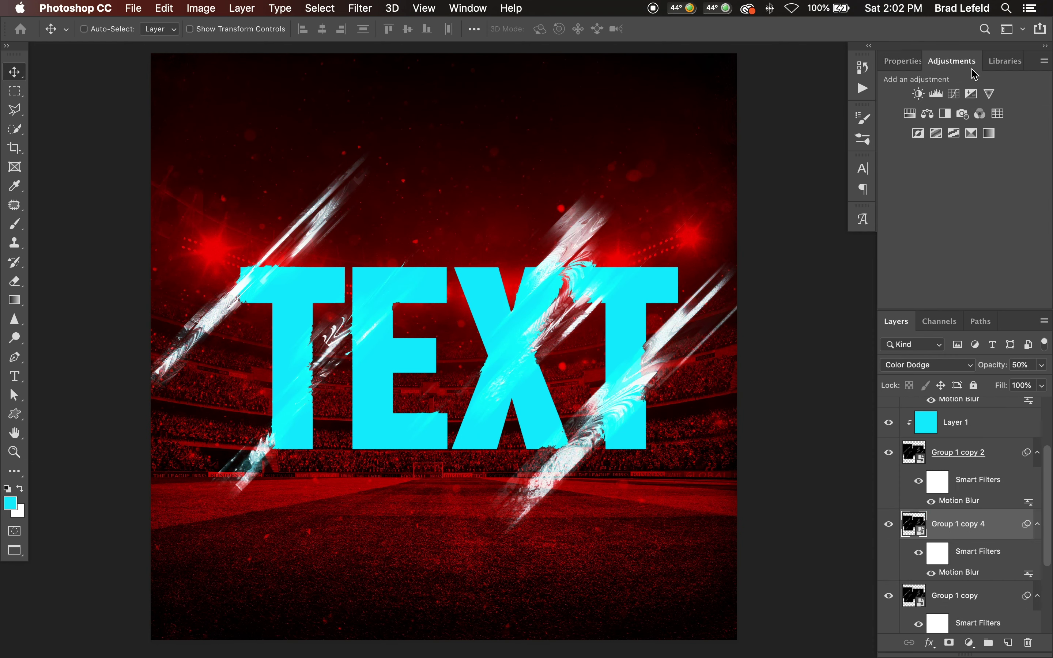
click(972, 133)
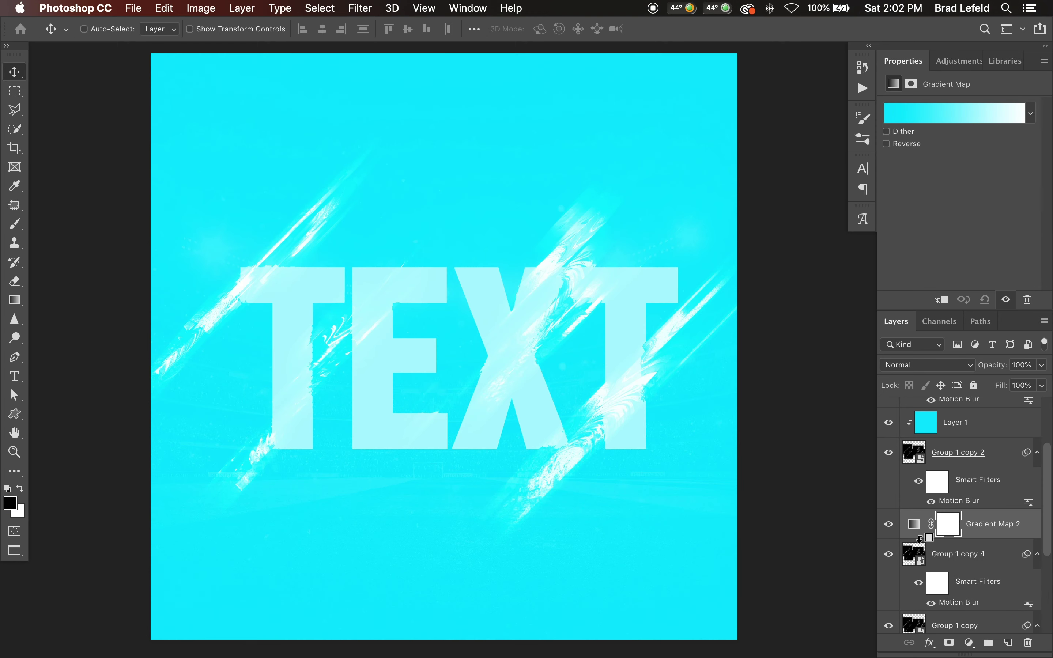
alt+click(936, 539)
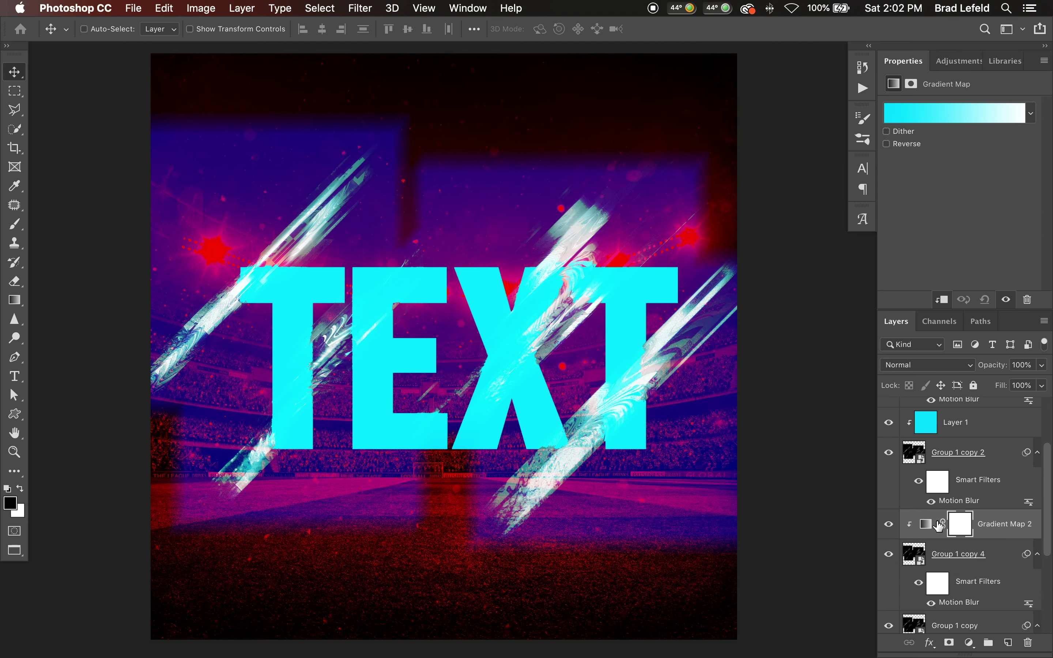
click(945, 553)
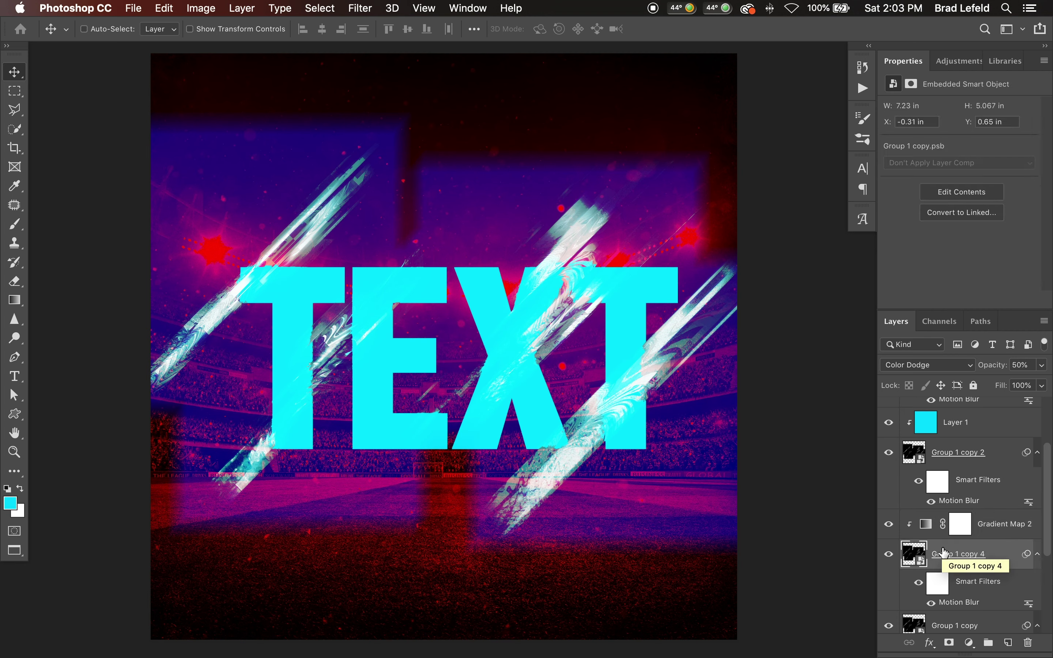
key(shift+alt+s)
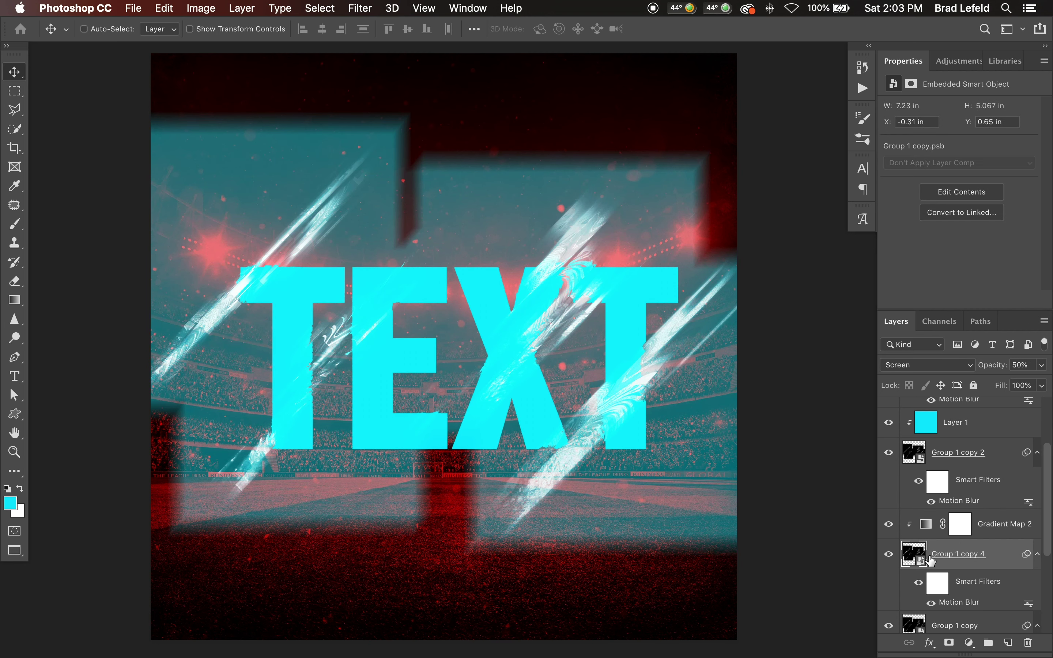
- Edit the gradient of Gradient Map 2, moving a cyan stop inward and setting the starting stop to black
click(966, 62)
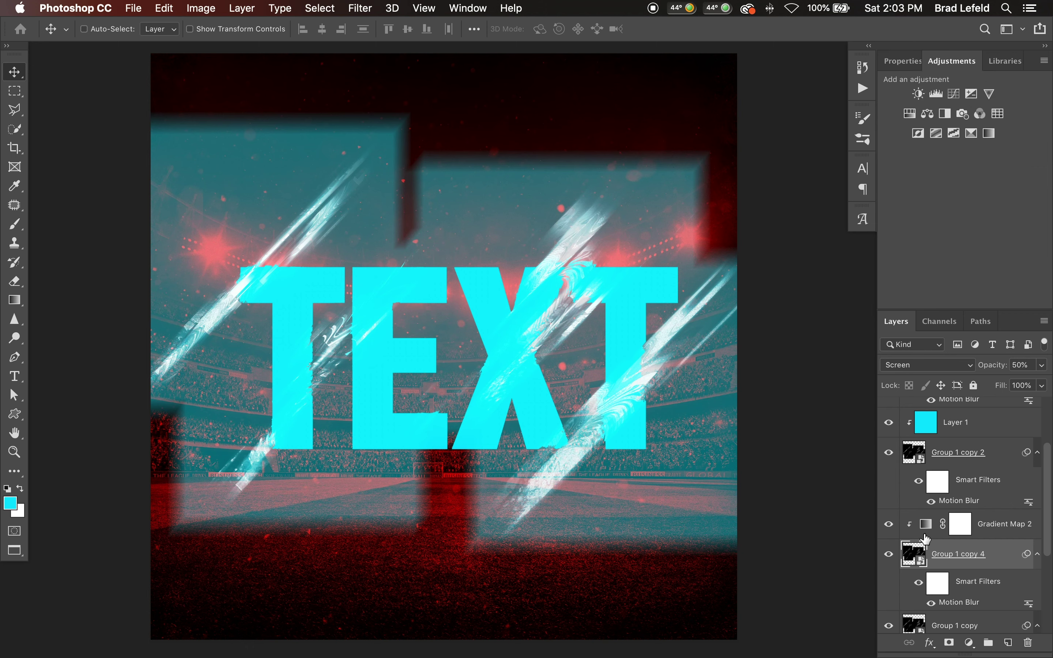
click(931, 525)
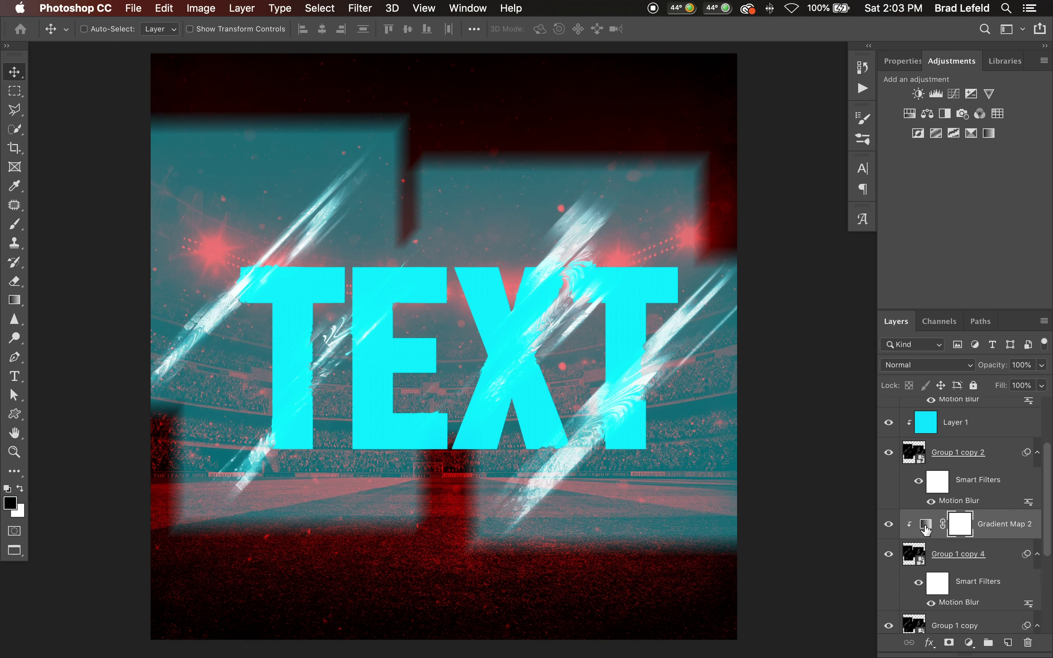
click(926, 526)
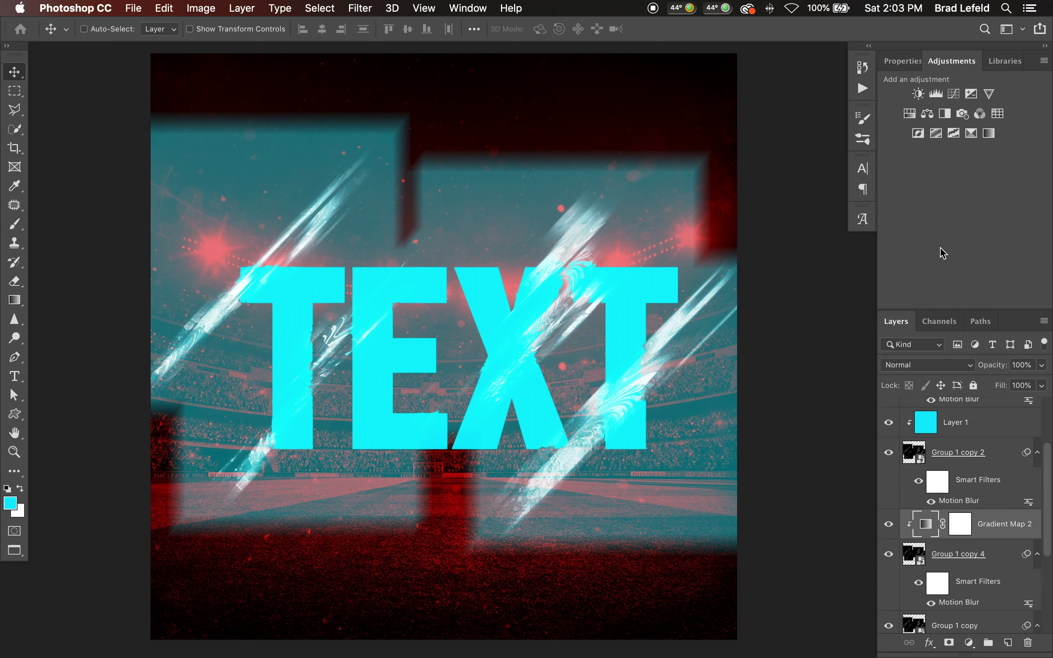
click(960, 529)
click(925, 526)
click(952, 61)
click(903, 62)
click(905, 114)
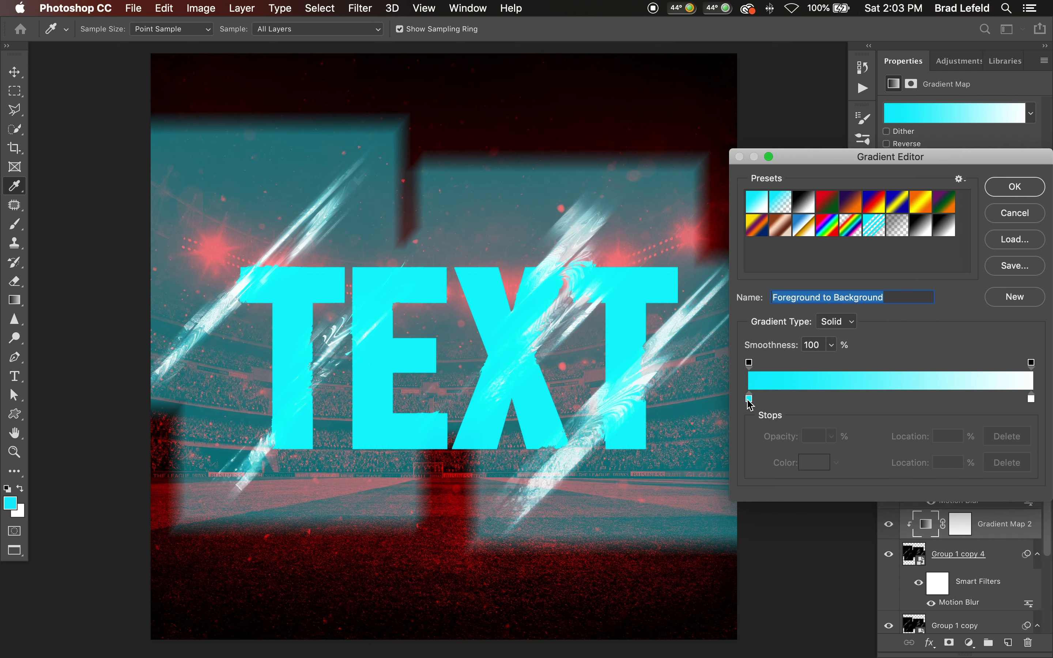
drag(749, 398, 815, 398)
click(814, 462)
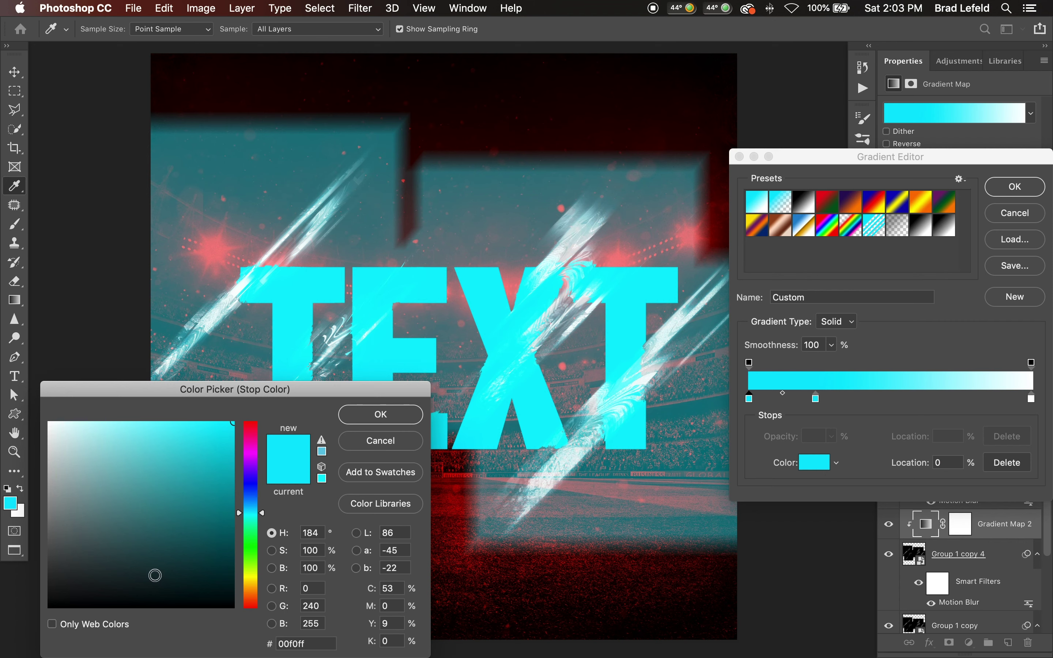
drag(155, 576, 312, 586)
click(380, 414)
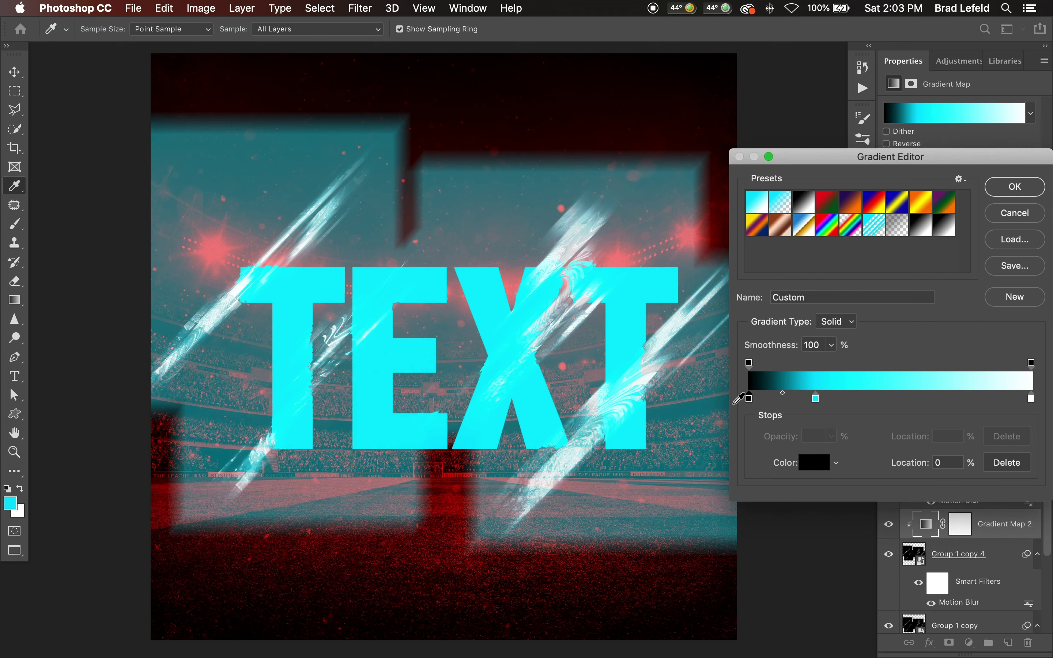
- Move the gradient's cyan stop to a location of 60% and apply the edited gradient
drag(817, 400, 919, 399)
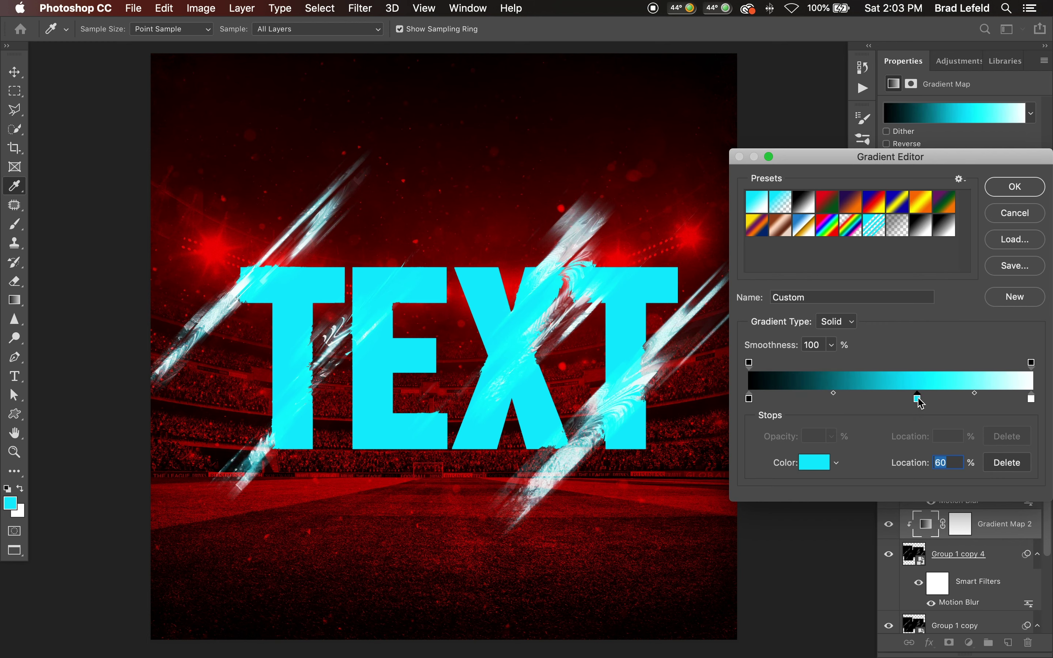
key(Return)
key(v)
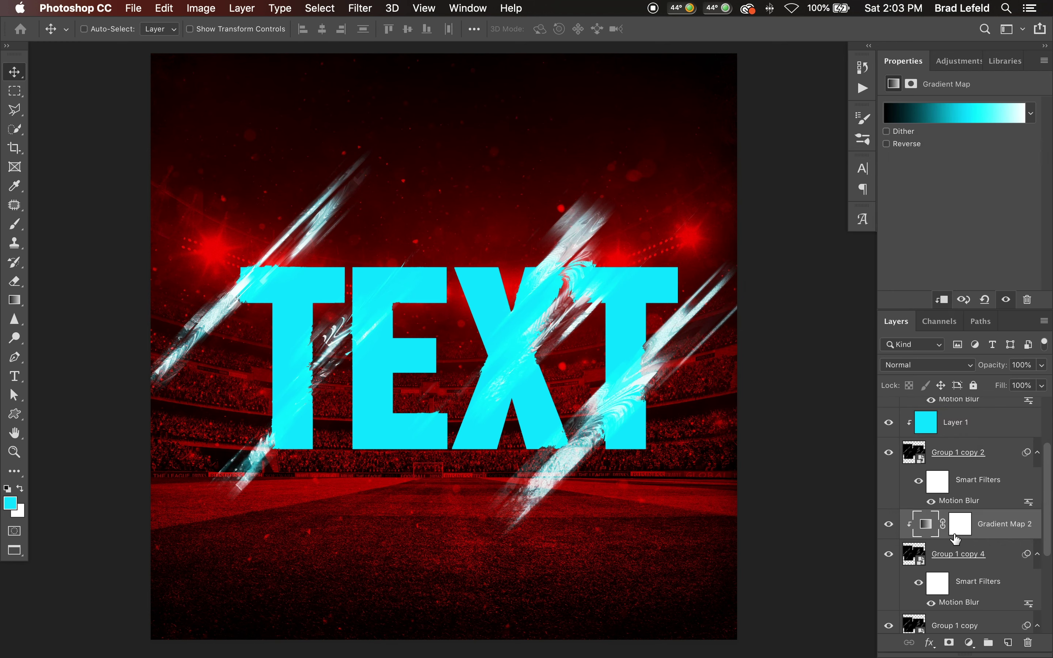
- Toggle the visibility of Group 1 copy 4, Group 1 copy 2 and Group 1 copy 3 to compare their effect on the streaks
click(889, 554)
click(889, 554)
click(889, 453)
scroll(914, 479, up, 2)
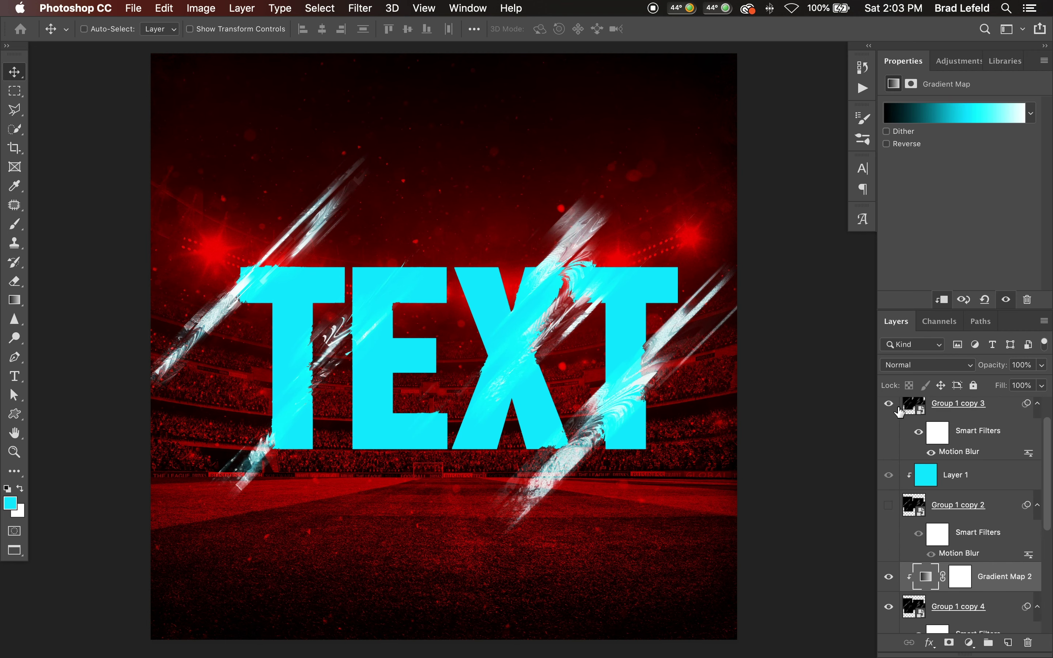
click(889, 404)
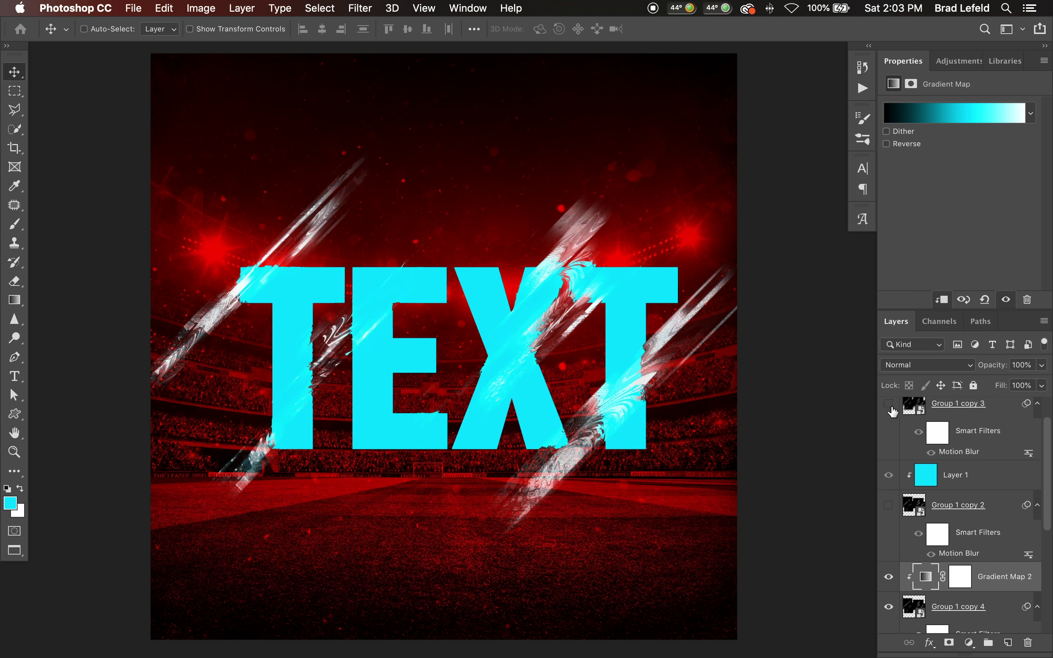
click(889, 404)
click(889, 505)
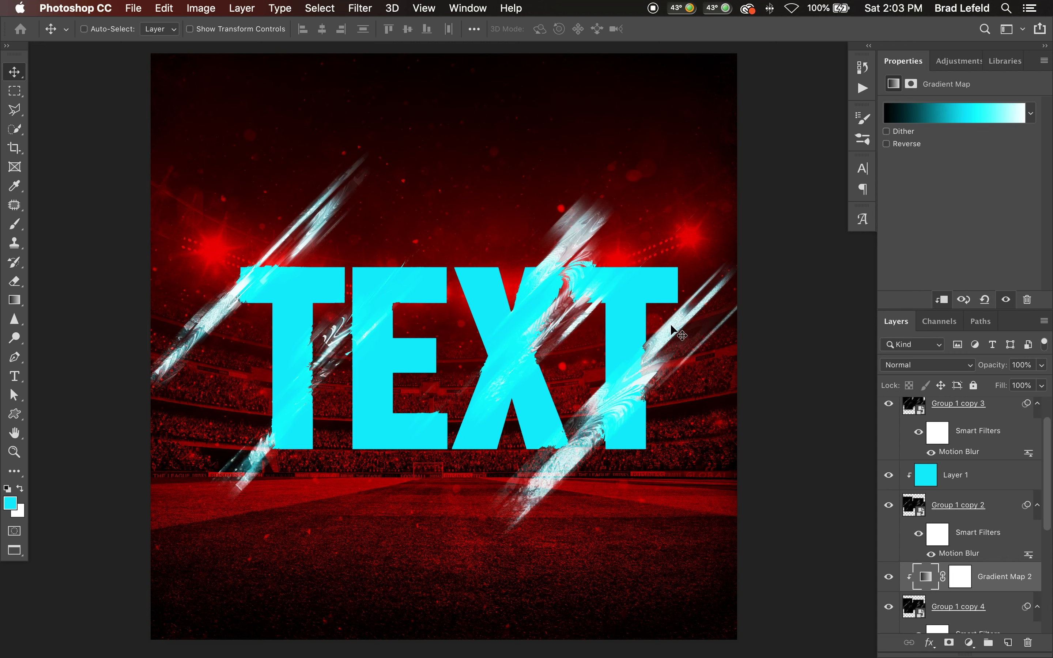
- Switch to Finder, preview StockGlitch2.jpg, and browse the displacement maps folders and the Desktop
key(super+Tab)
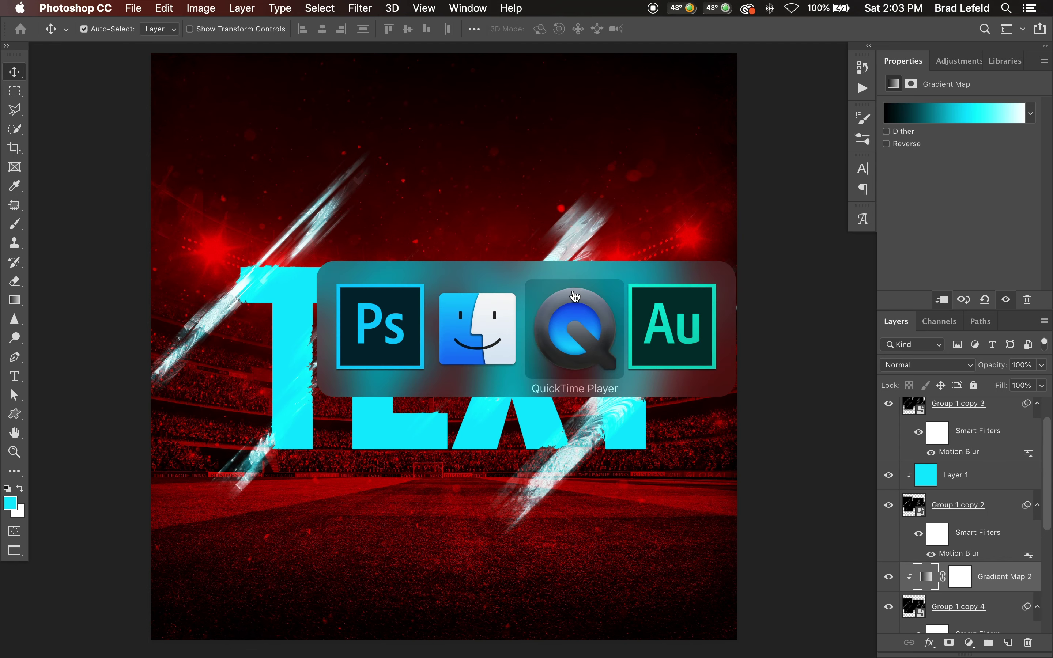
key(space)
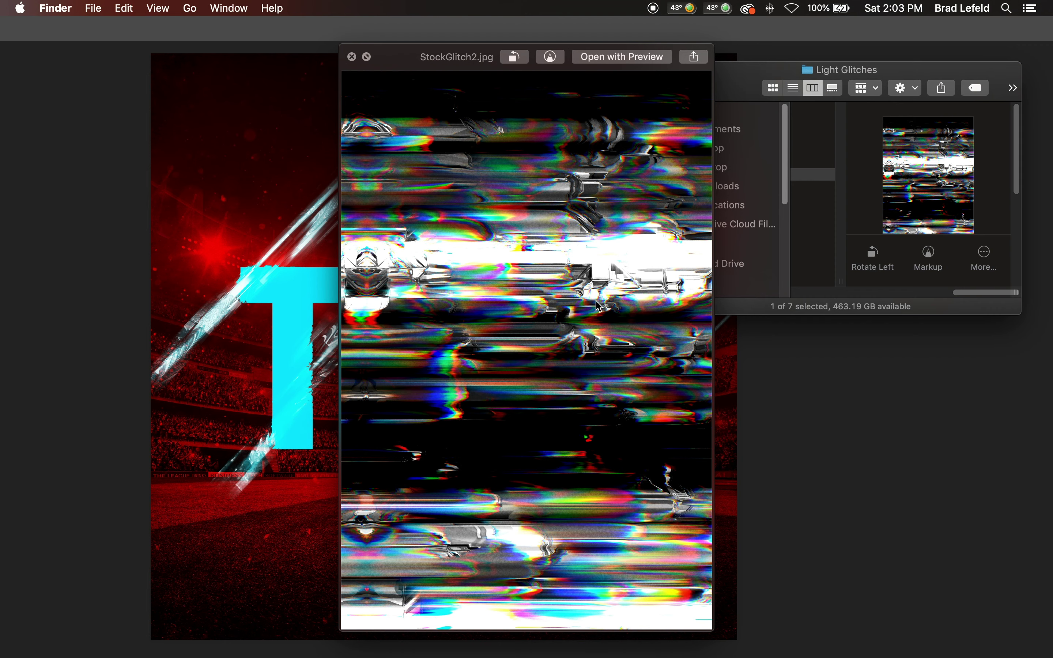
key(space)
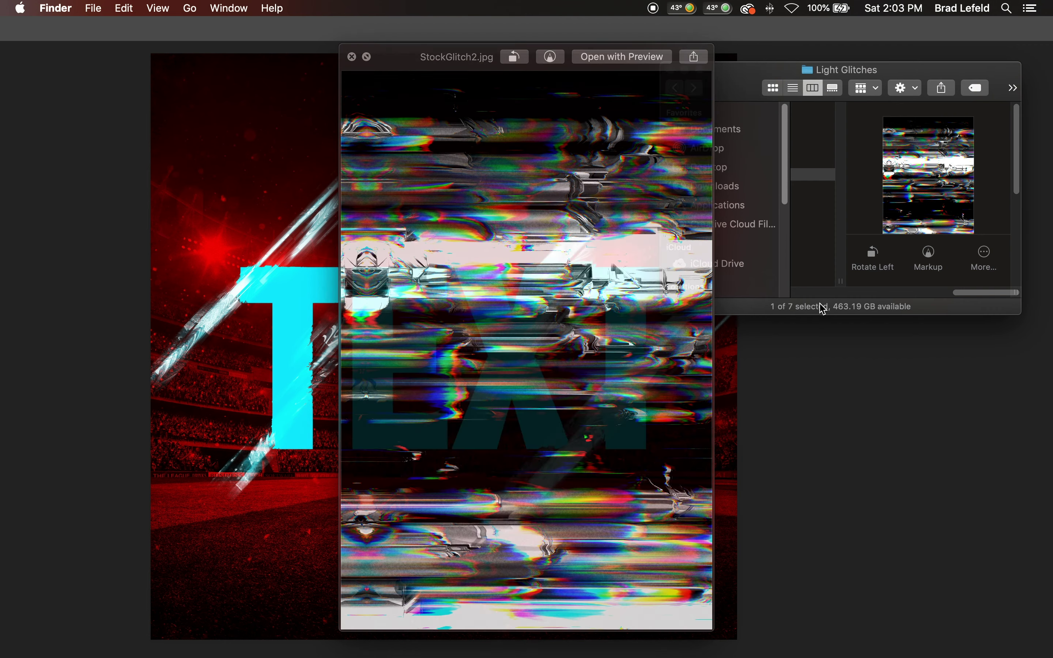
drag(817, 314, 810, 378)
drag(668, 390, 405, 414)
click(587, 123)
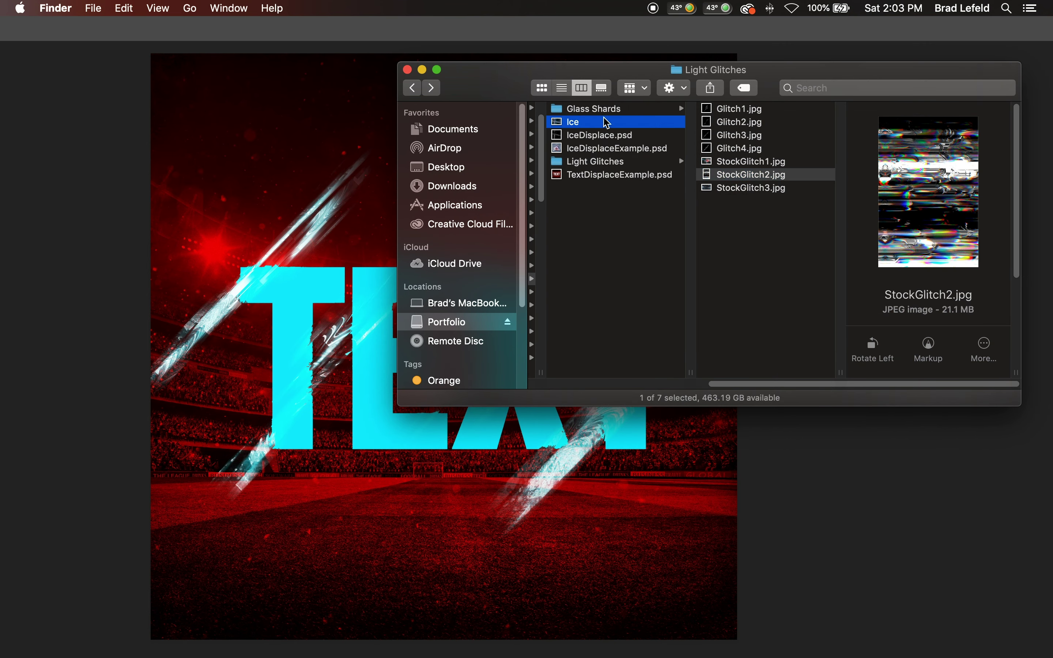
click(659, 109)
click(627, 162)
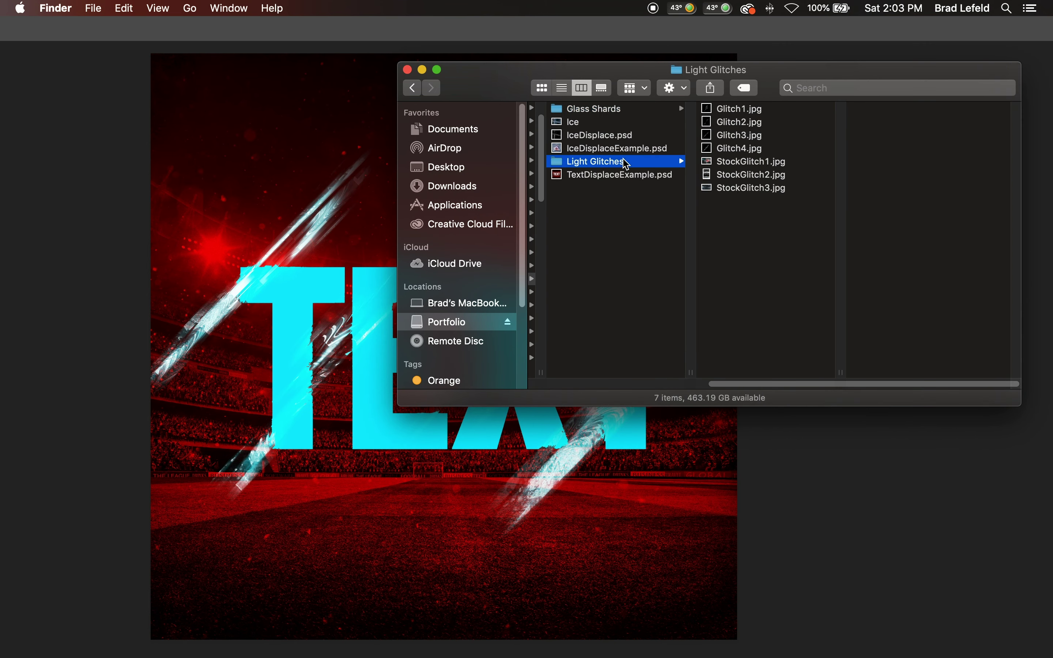
click(613, 275)
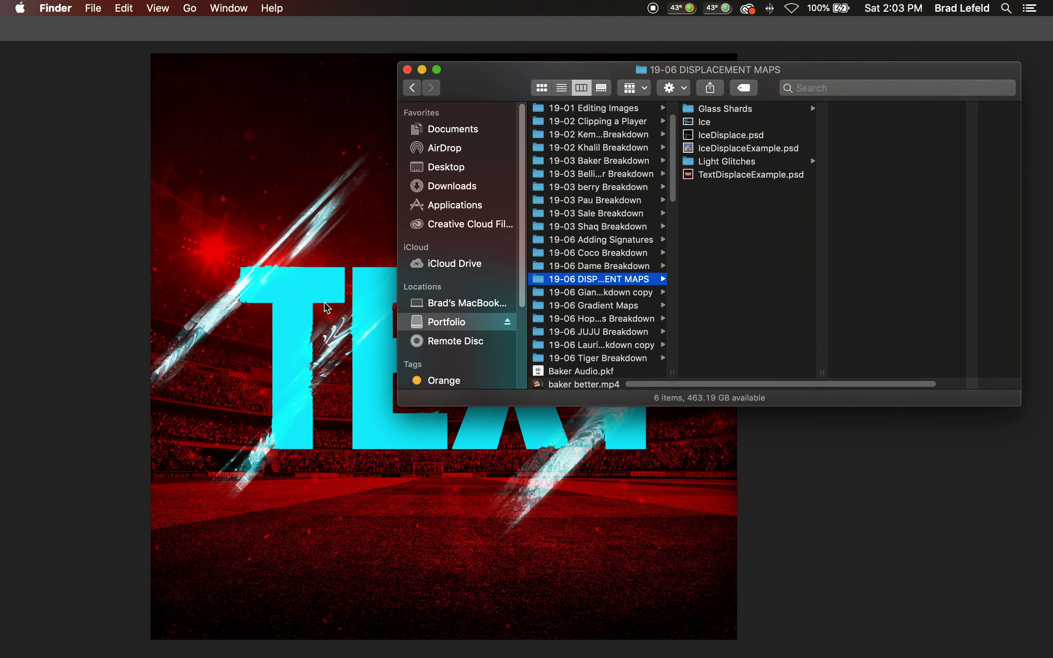
click(462, 172)
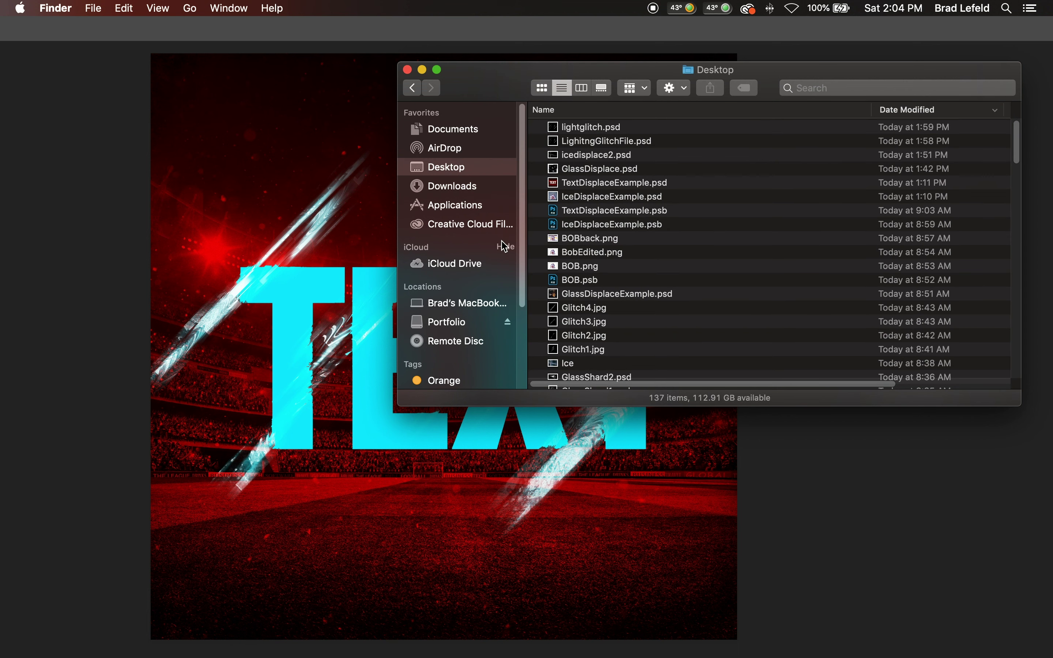
- Search the Portfolio drive for .tif files
click(455, 331)
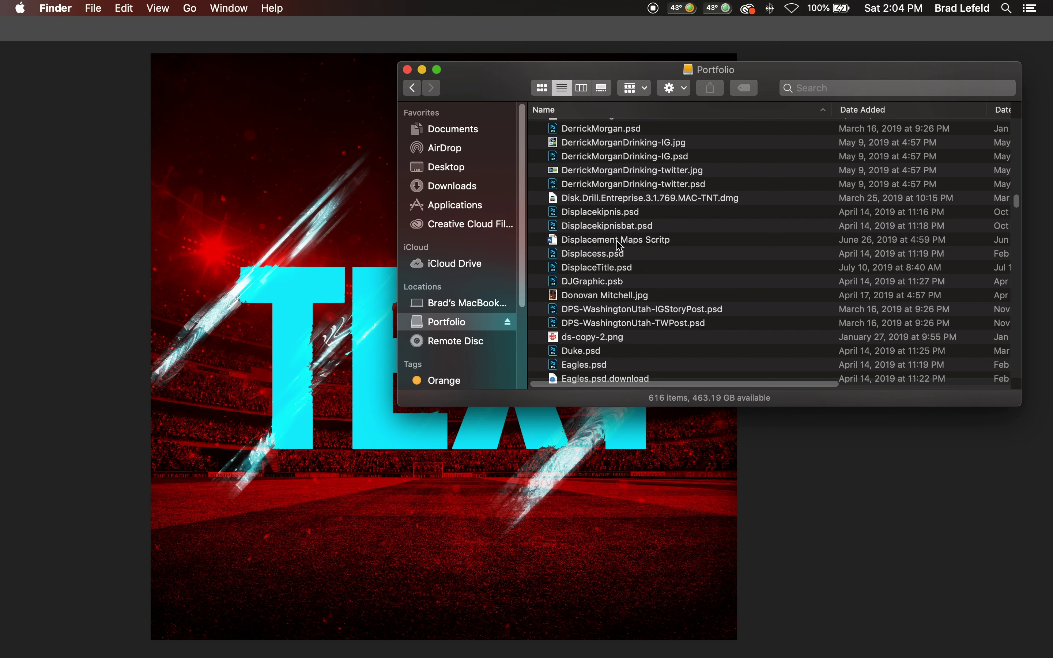
click(868, 90)
text(.tif)
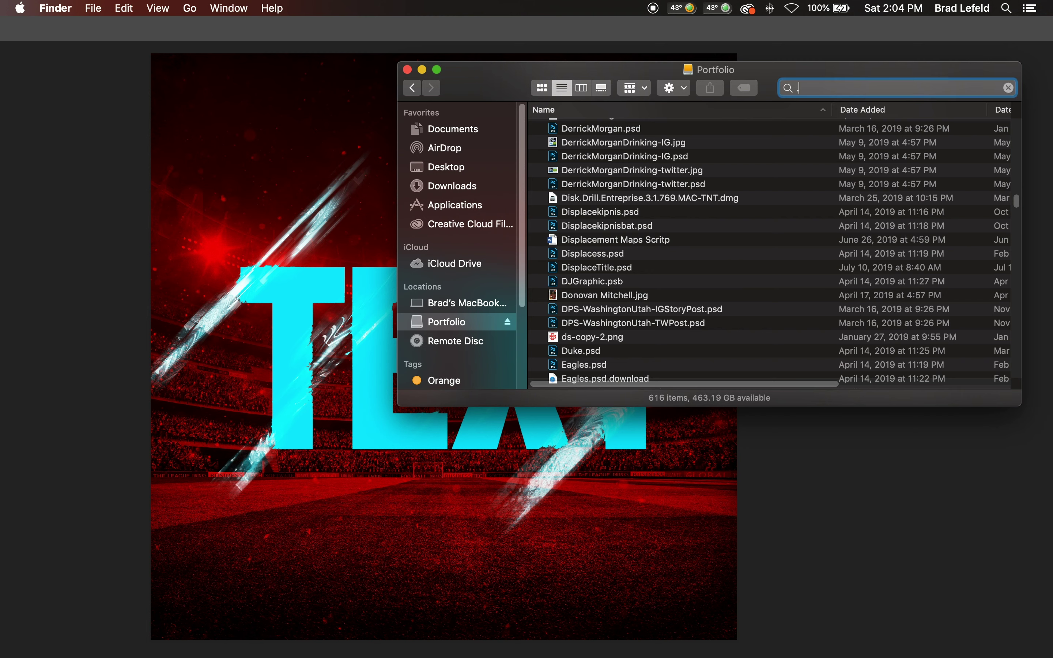
click(657, 113)
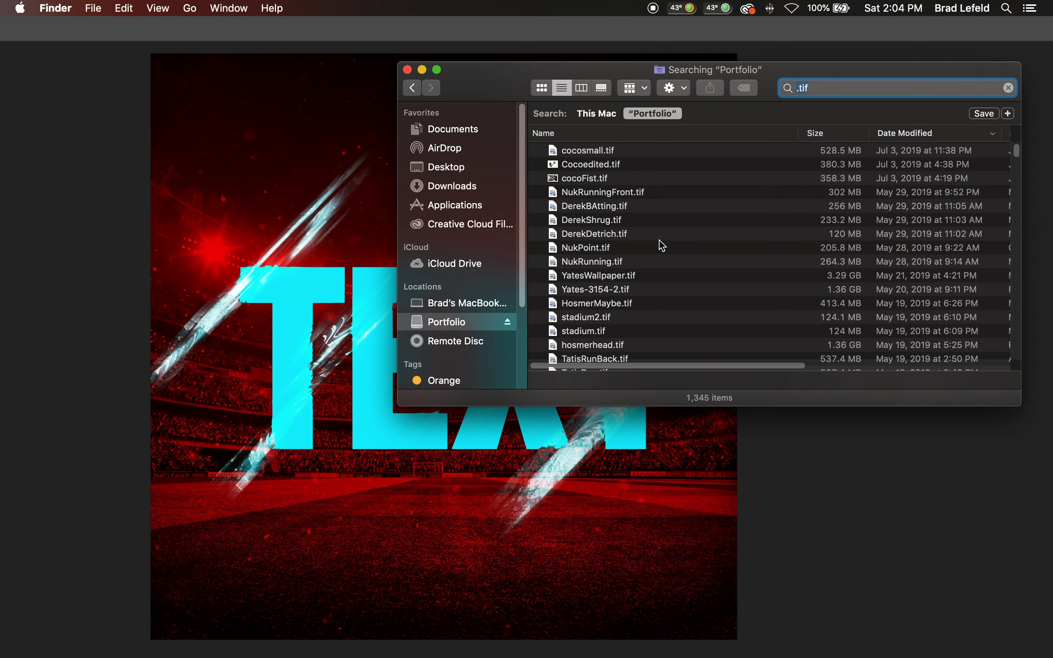
- Place NukRunning.tif from the search results into the stadium design
drag(599, 267, 348, 272)
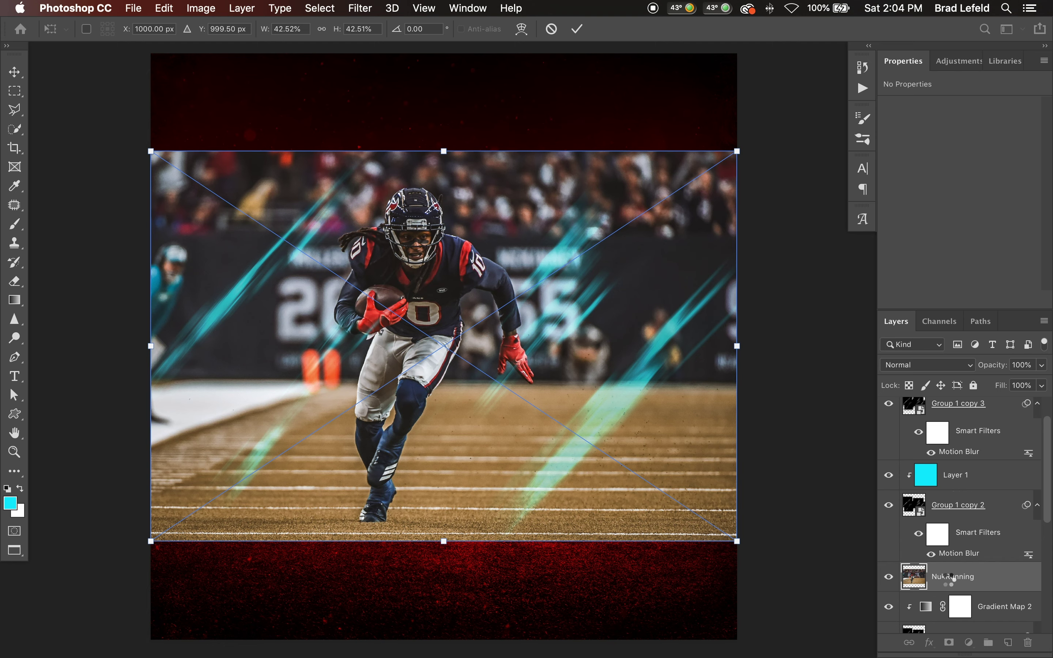
key(Return)
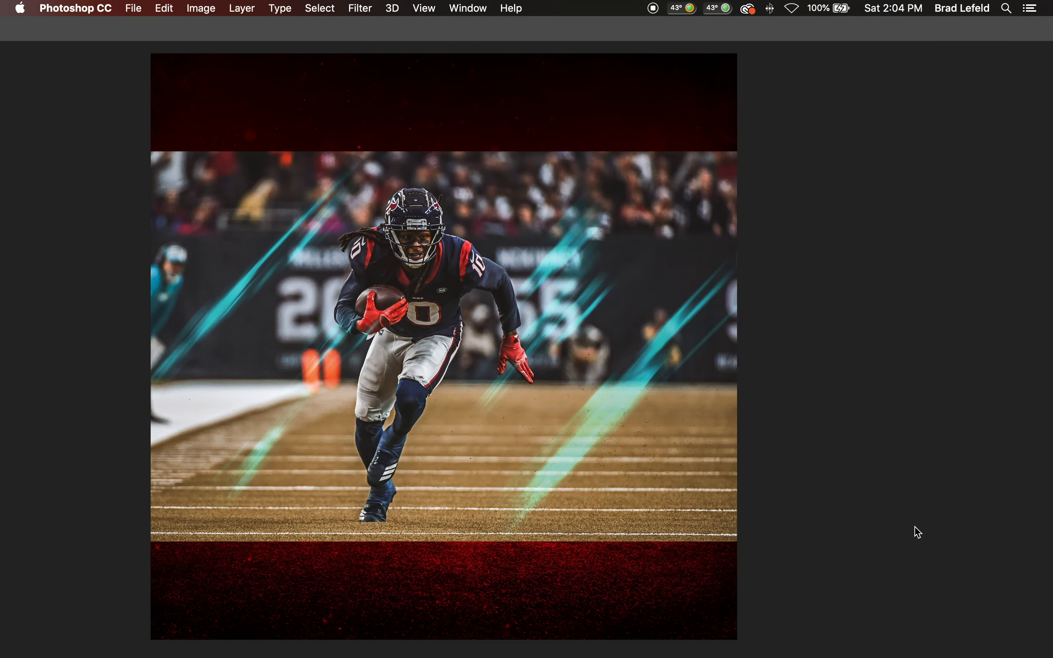
- Place NukRunningFront.tif from Finder into the stadium design and delete the NukRunning layer beneath it
key(super+Tab)
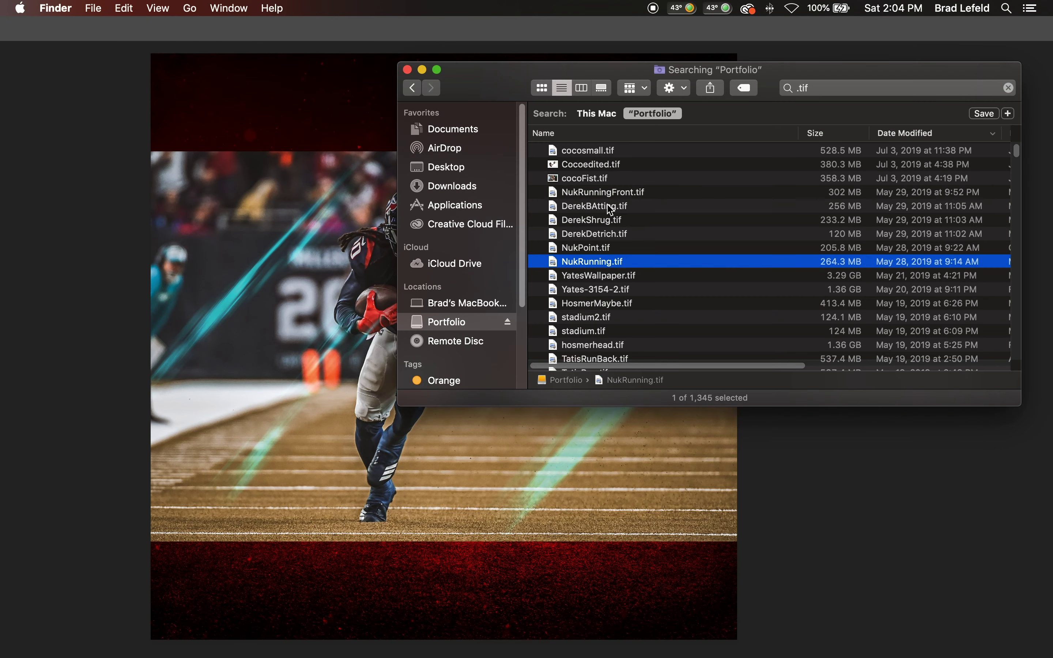
drag(591, 262, 352, 293)
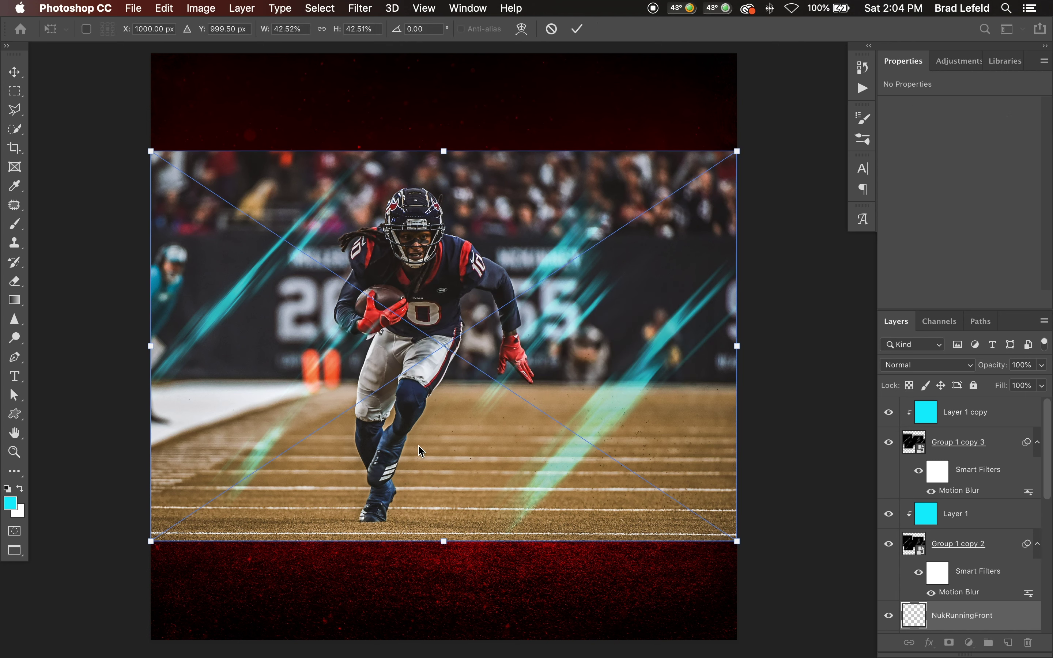
scroll(963, 599, down, 3)
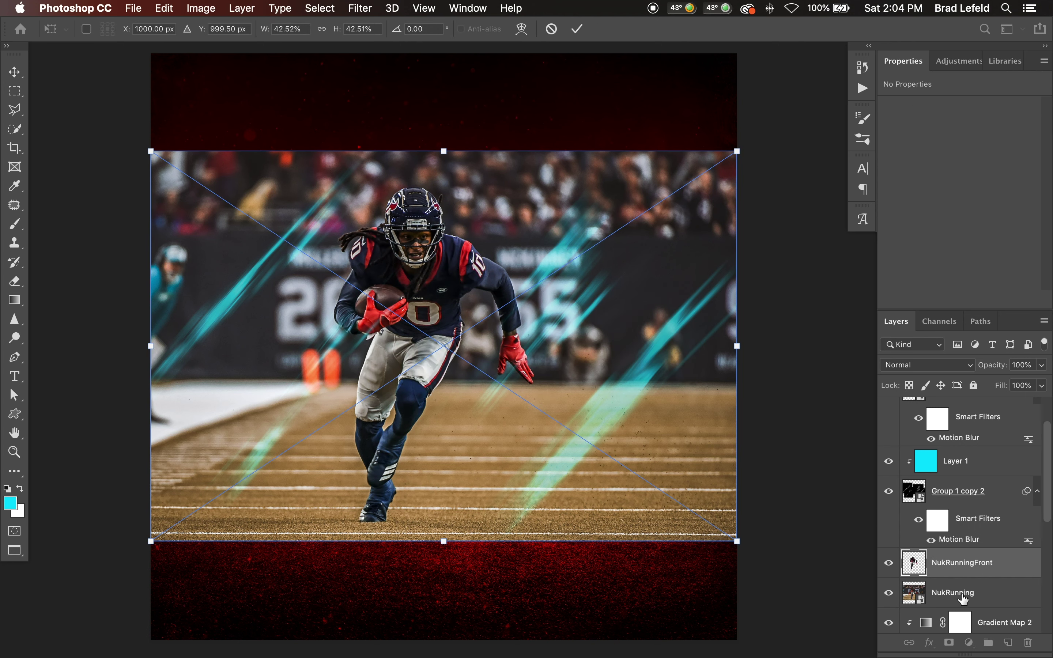
click(953, 592)
key(Delete)
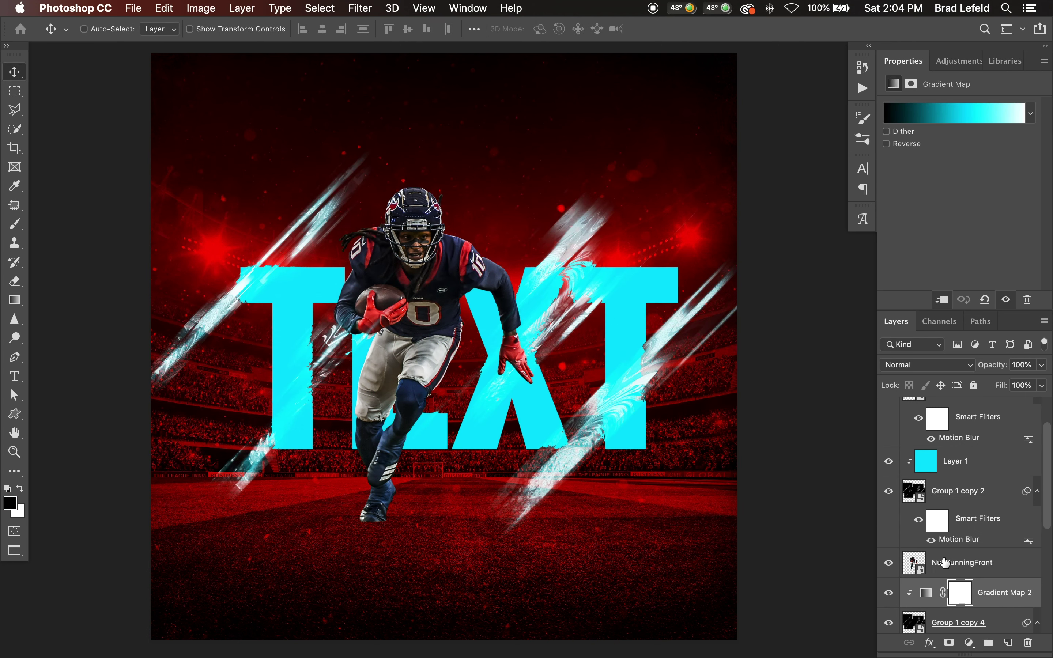
- Scale NukRunningFront up to about 58.8% and shift the player right to about X 1214.5 px
click(961, 563)
key(super+t)
drag(740, 544, 794, 568)
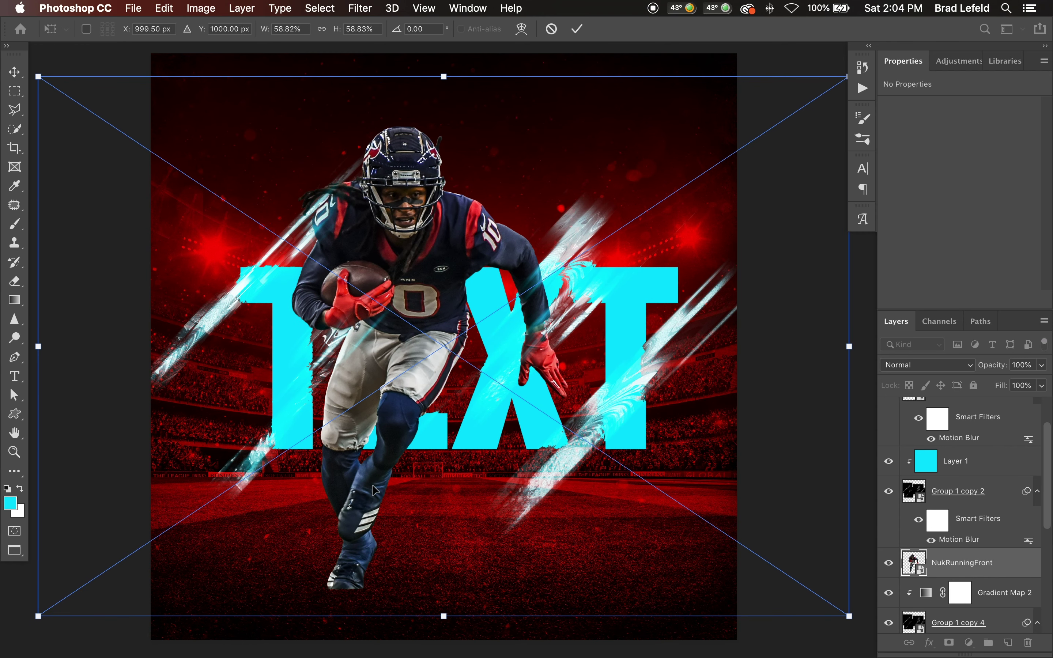
drag(373, 490, 439, 496)
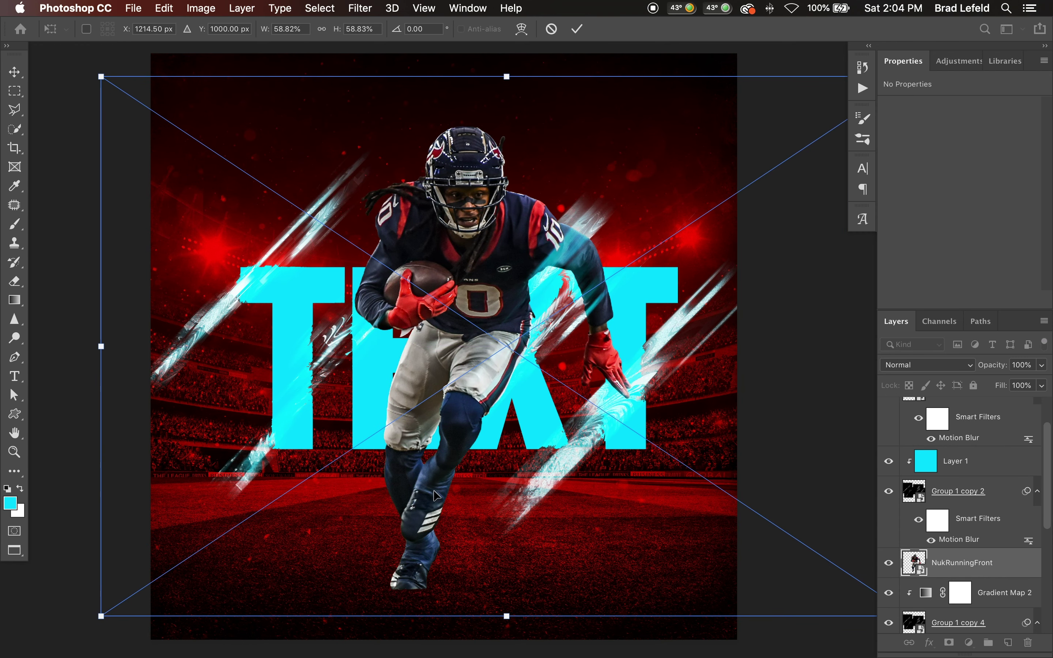
key(Return)
- Delete the cyan color layers, Group 1 copy 3 and Group 1 copy 2 above NukRunningFront
click(888, 453)
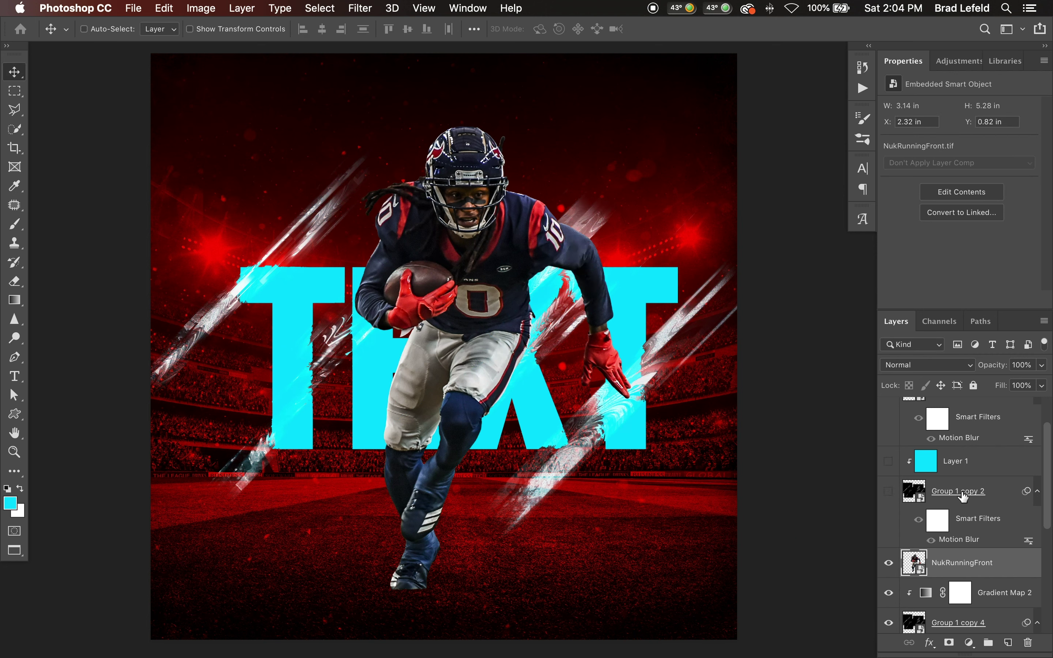
click(964, 493)
scroll(962, 496, up, 2)
scroll(964, 423, down, 5)
click(964, 411)
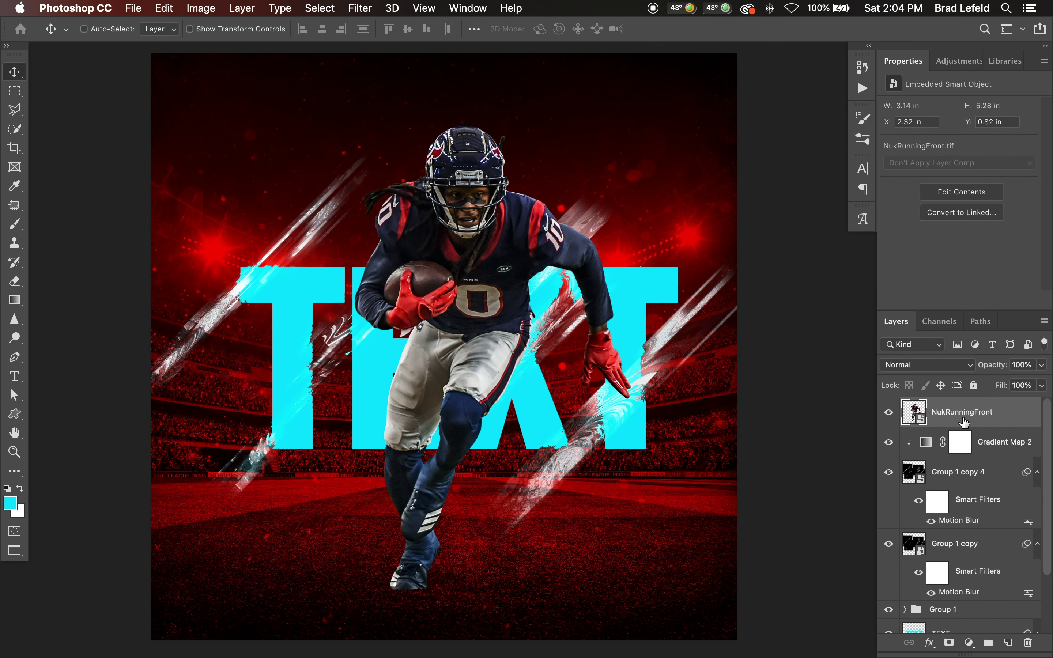
- Delete Gradient Map 2, the remaining Group 1 copies, Group 1 and the TEXT layer, keeping only the player and BAckground group
click(1000, 455)
shift+click(989, 540)
key(ctrl+g)
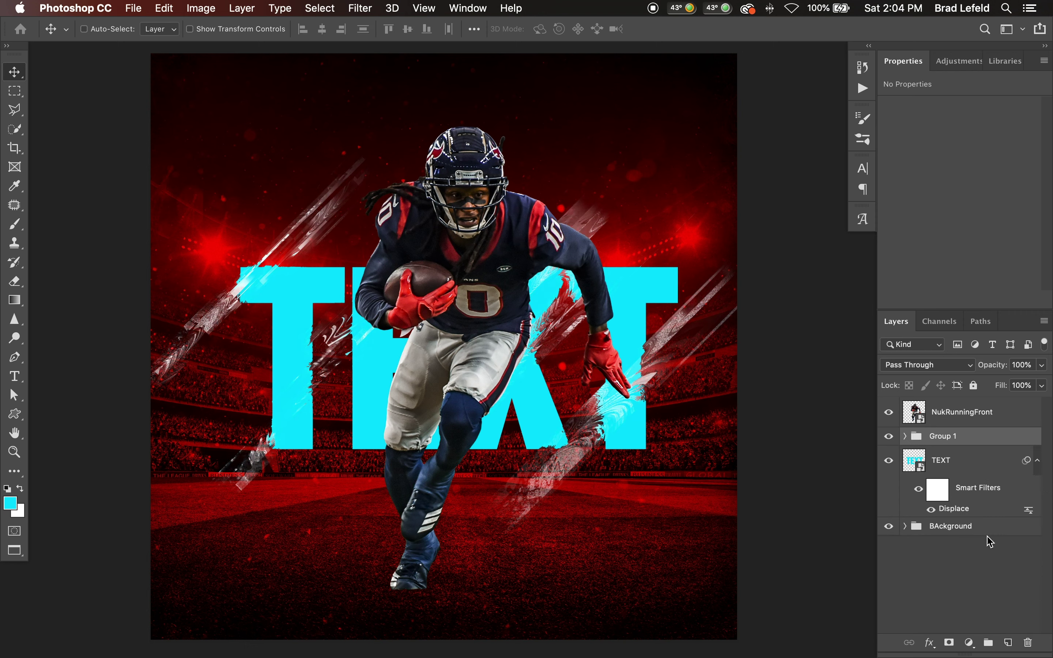
shift+click(938, 472)
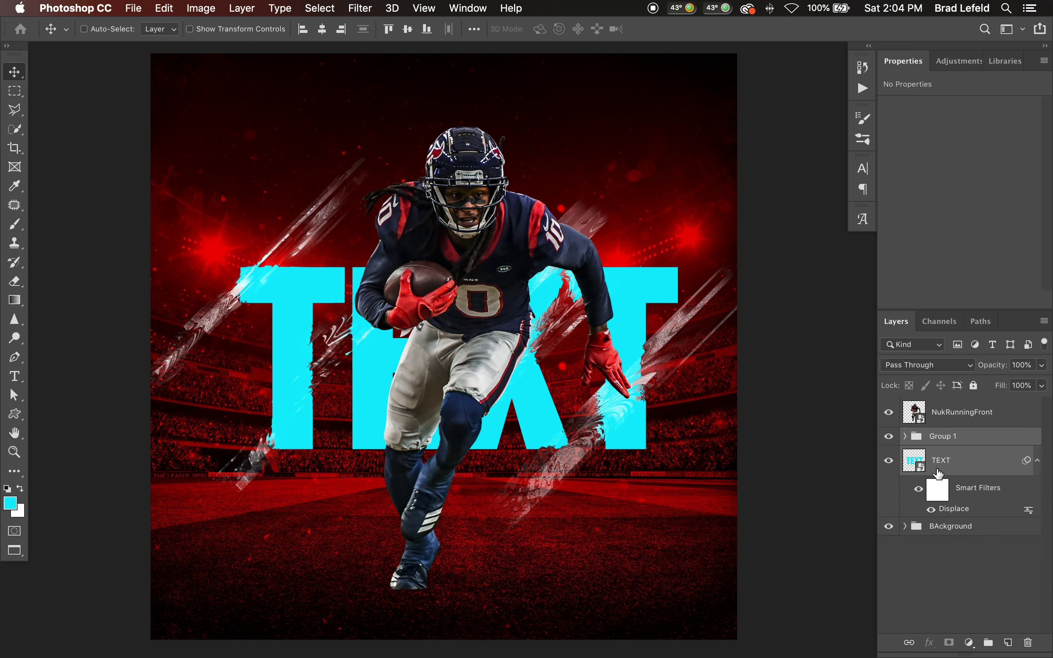
key(Delete)
- Move the NukRunningFront player slightly upward and switch to Finder
click(935, 419)
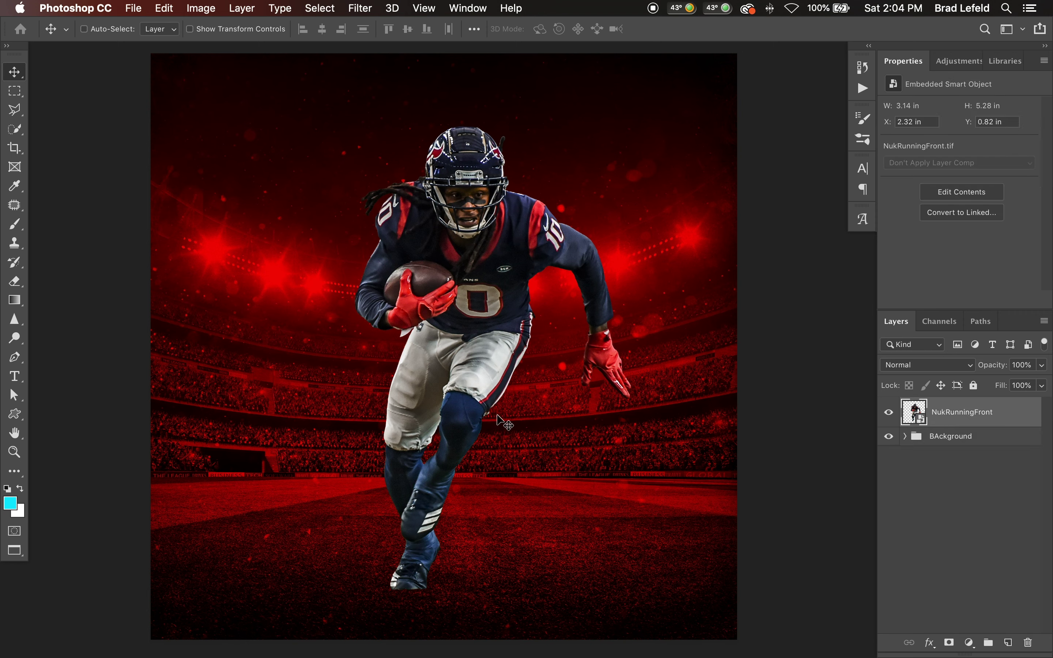
drag(497, 415, 497, 411)
key(super+Tab)
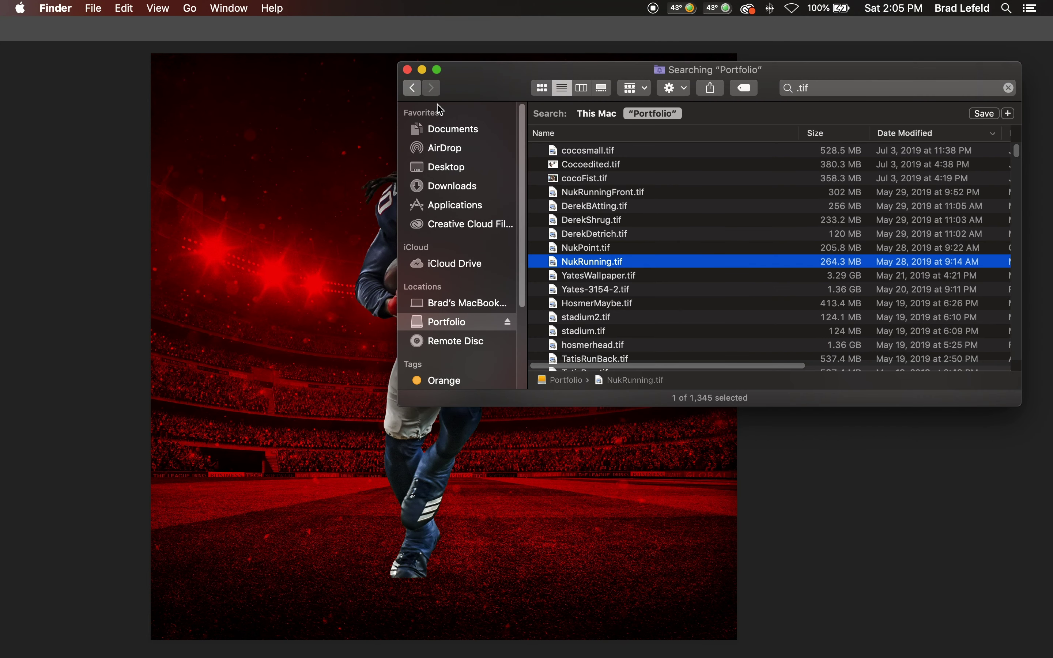
- Place StockGlitch3.jpg from the Light Glitches folder of 19-06 DISPLACEMENT MAPS onto the canvas above NukRunningFront
click(420, 86)
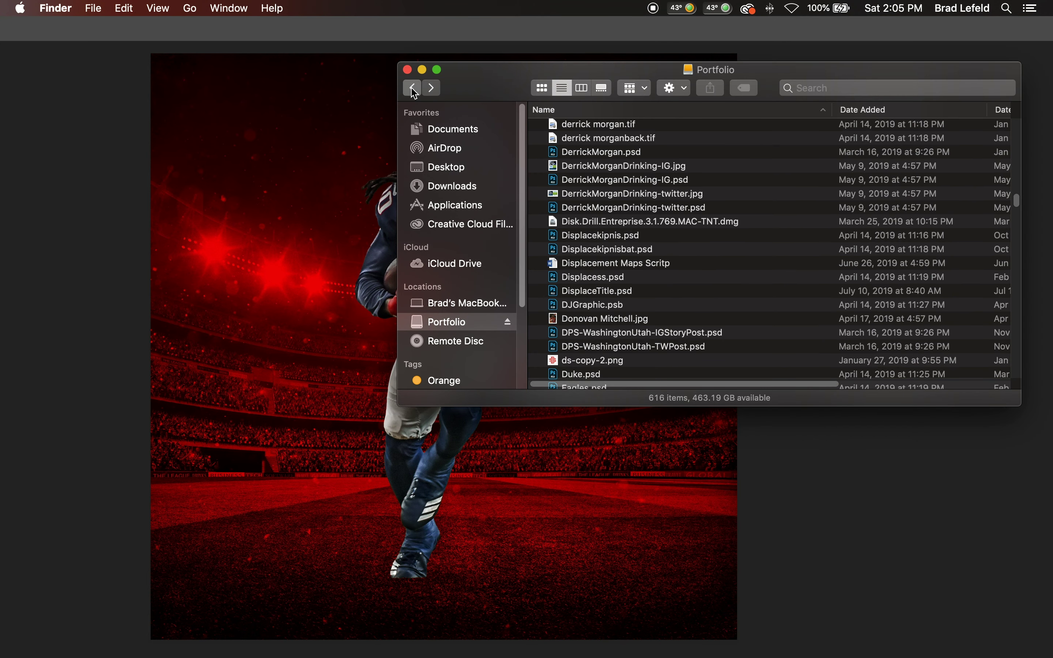
click(414, 90)
click(414, 89)
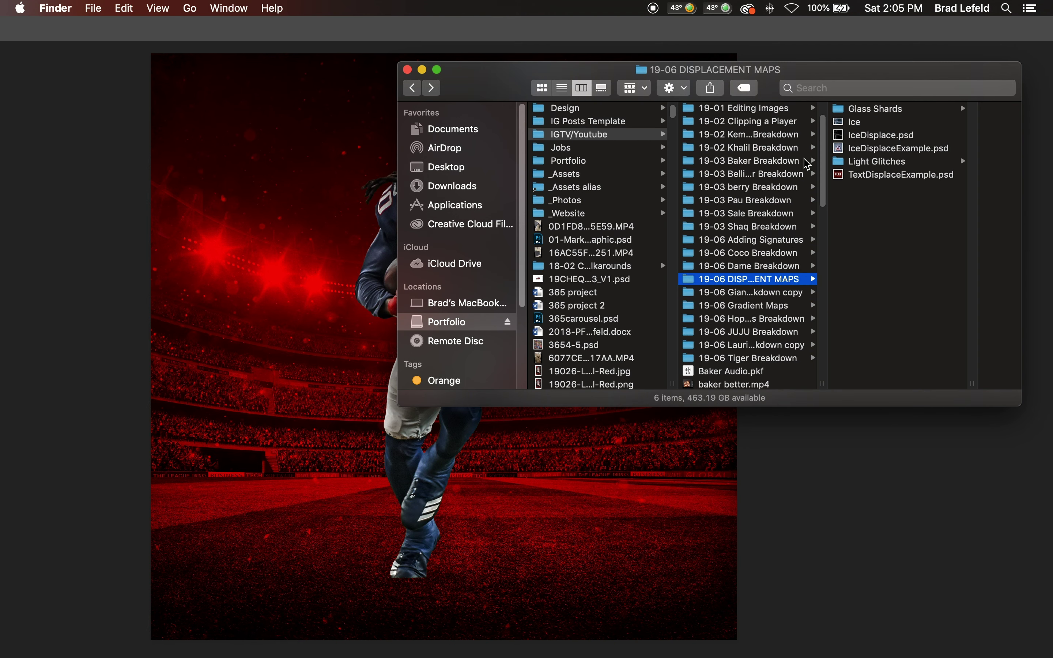
click(879, 167)
click(925, 164)
click(770, 189)
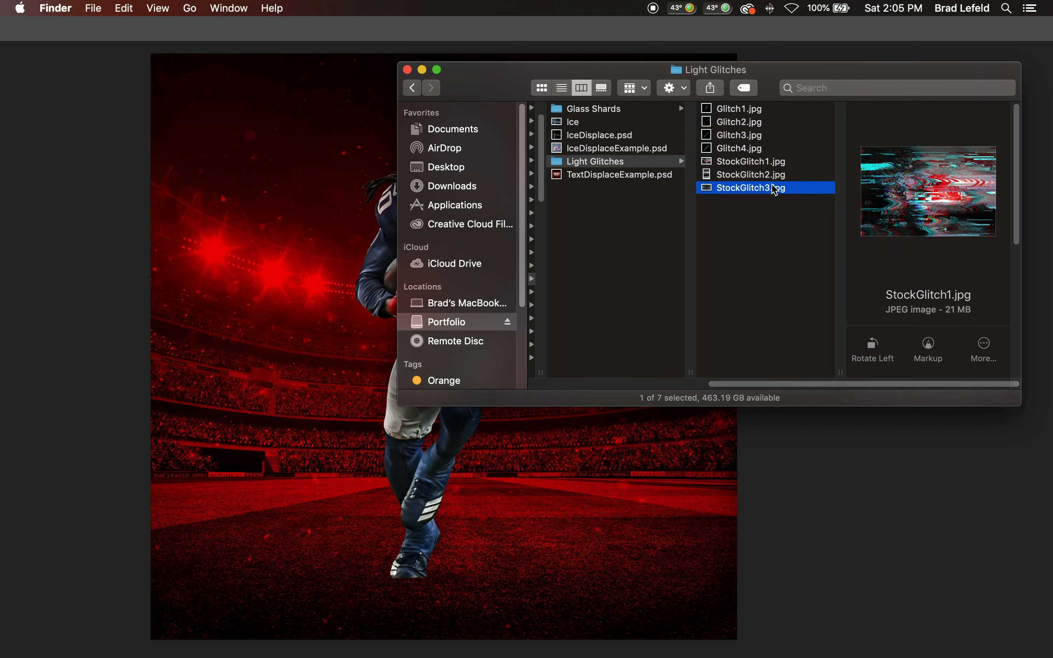
click(257, 273)
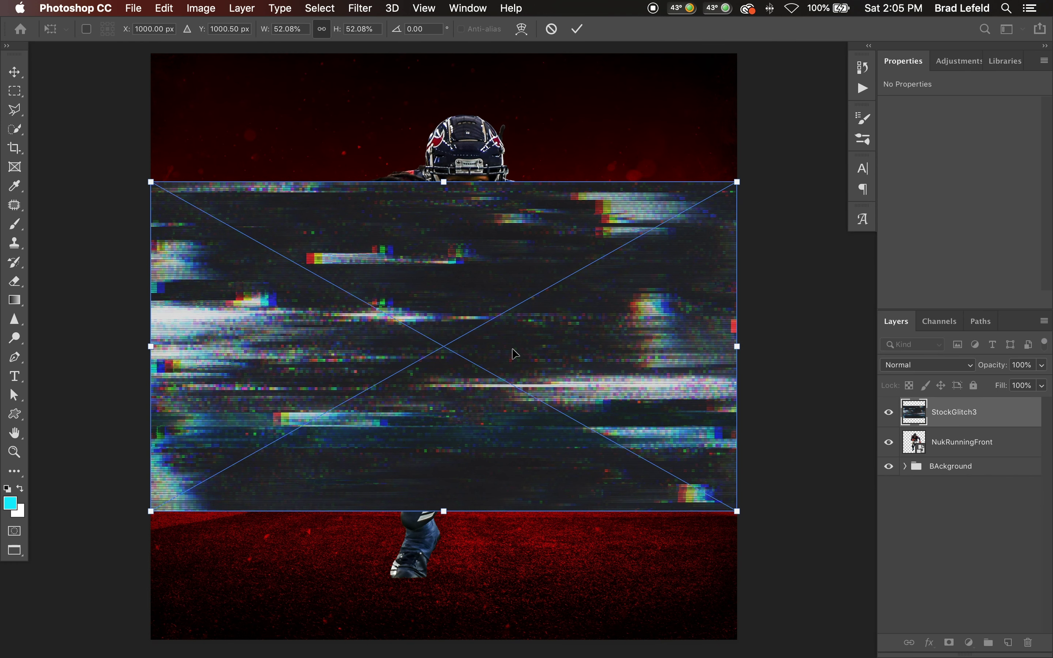
key(Return)
- Add a Levels adjustment clipped to StockGlitch3 and raise its black point until the dark gray areas turn black
click(953, 61)
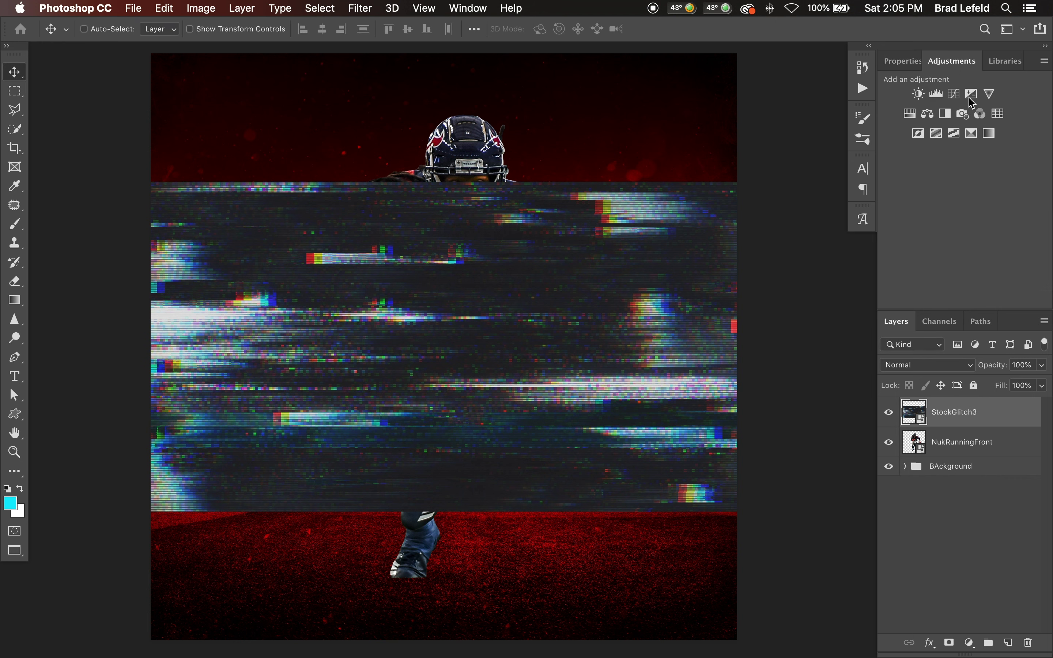
click(938, 94)
key(super+alt+g)
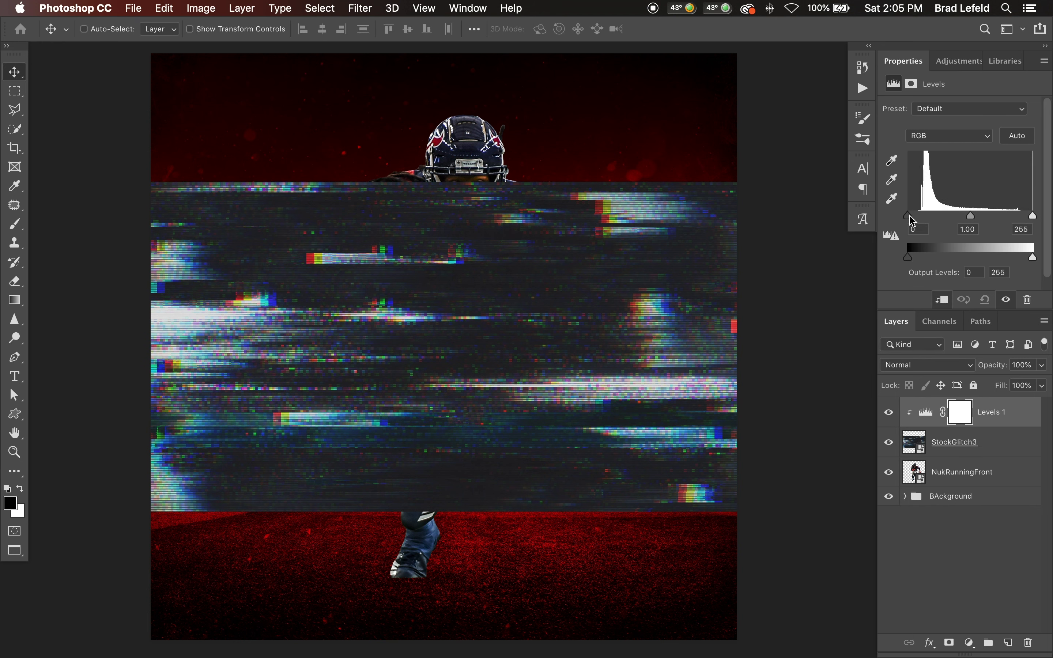
drag(934, 216, 936, 216)
- Set the StockGlitch3 layer to Screen blending and move it up to Y 0.45 in, over the player's upper body
click(977, 448)
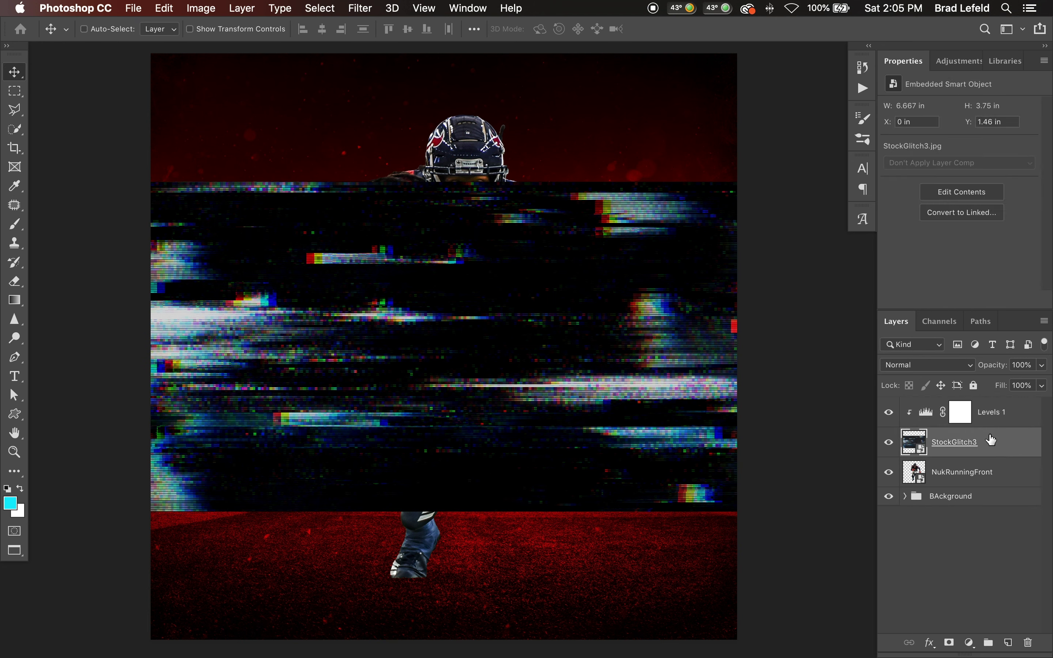
key(shift+alt+s)
drag(547, 372, 551, 283)
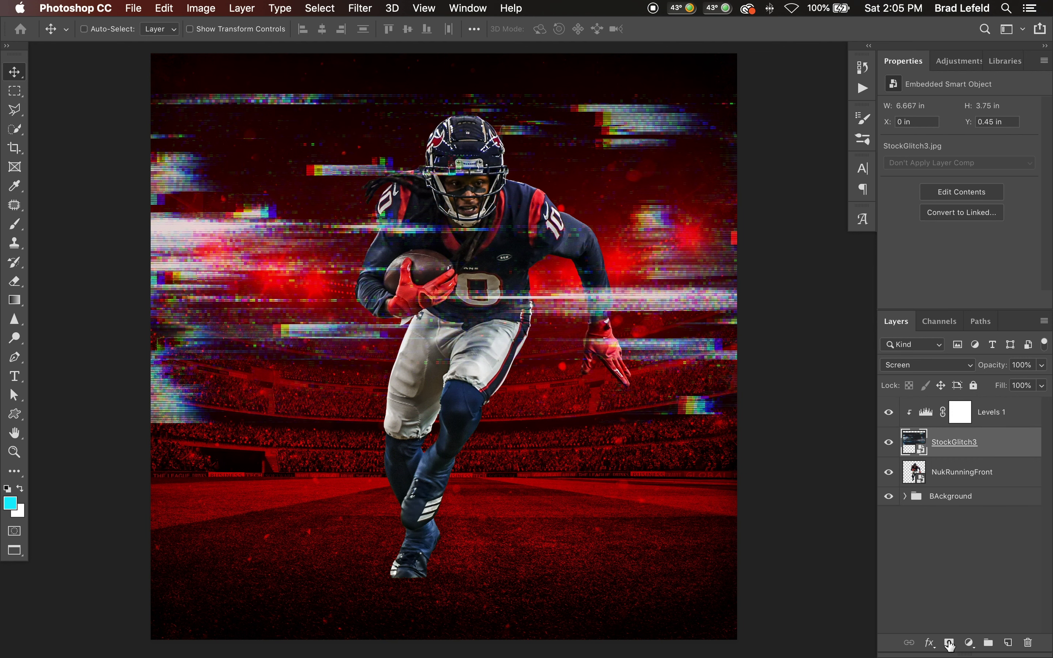
- Add a layer mask to StockGlitch3 and ready the Brush with black as the foreground color
click(950, 644)
key(b)
key(d)
- Look through the brush import dialog and the available brush presets, including the texture and stucco brushes
right_click(618, 400)
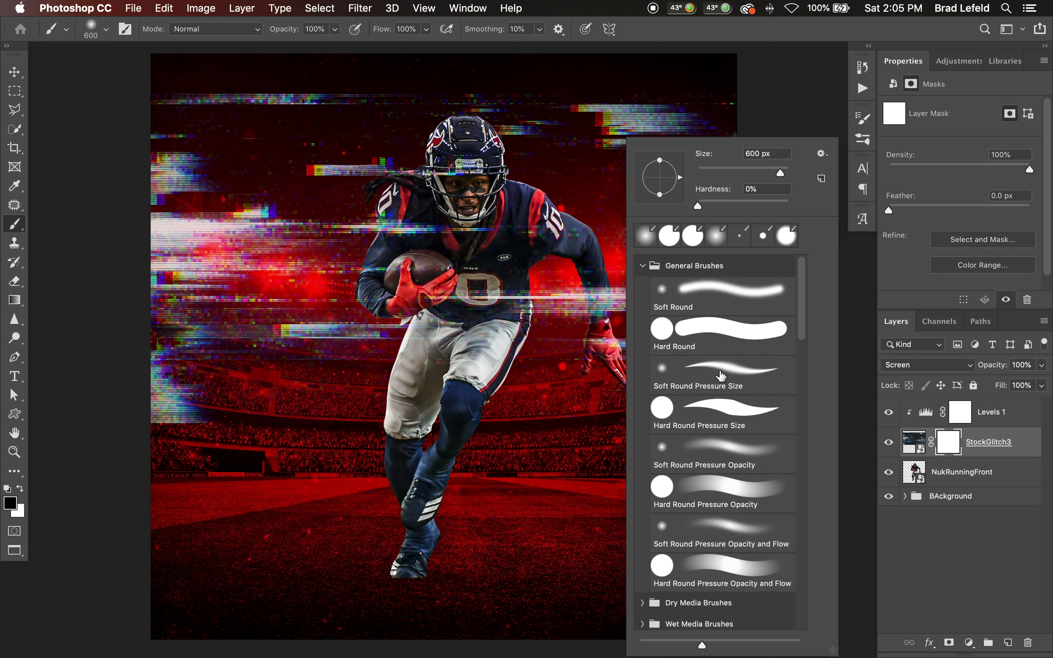
click(824, 157)
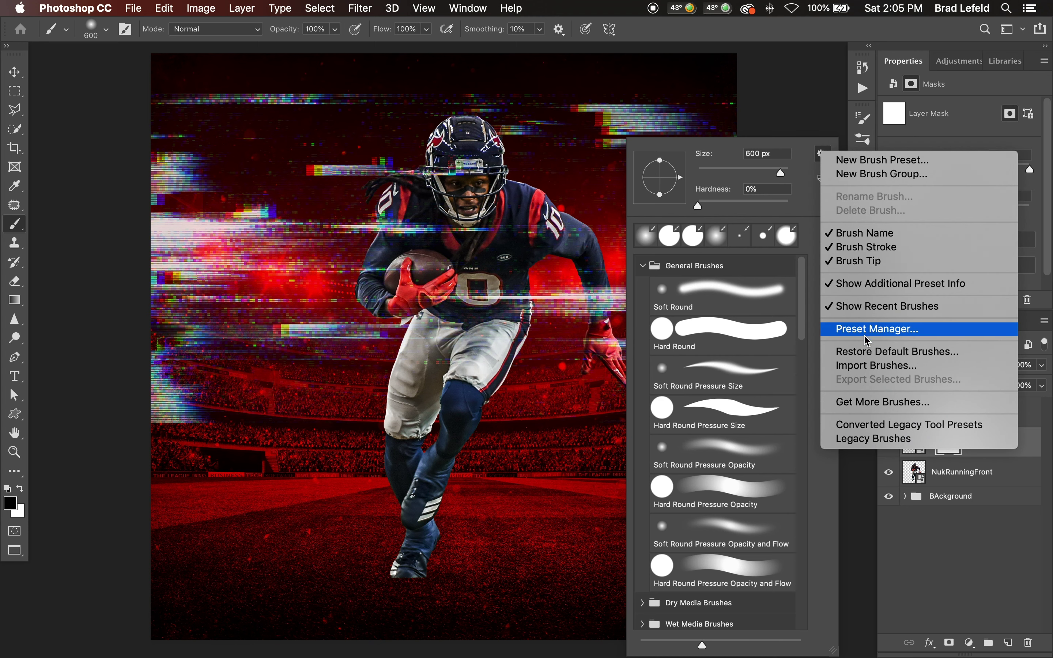
click(858, 367)
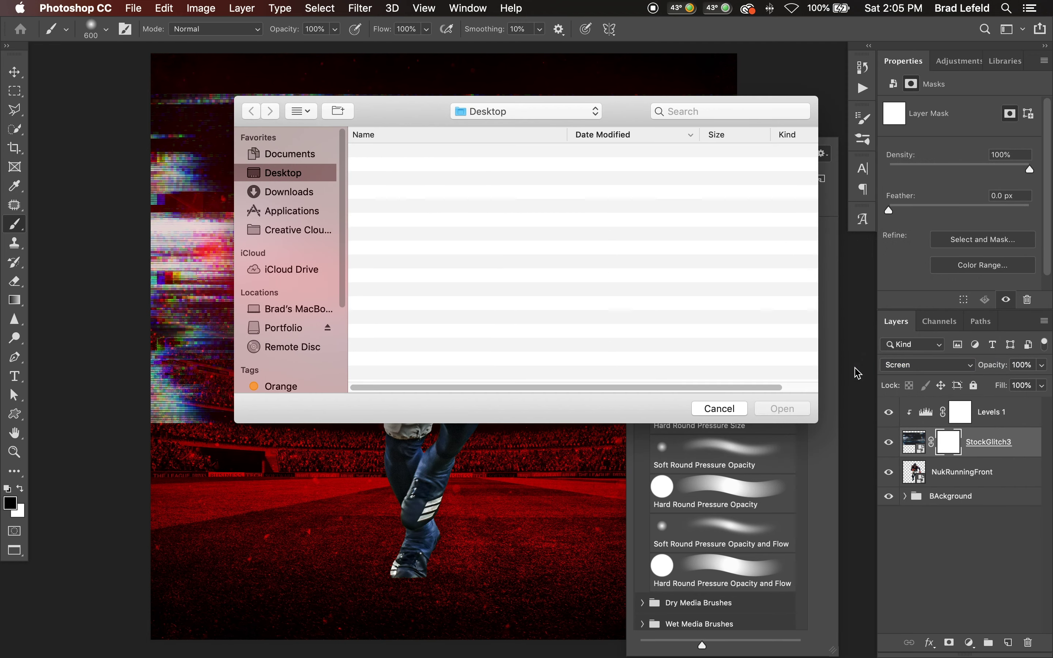
click(721, 409)
scroll(697, 435, down, 10)
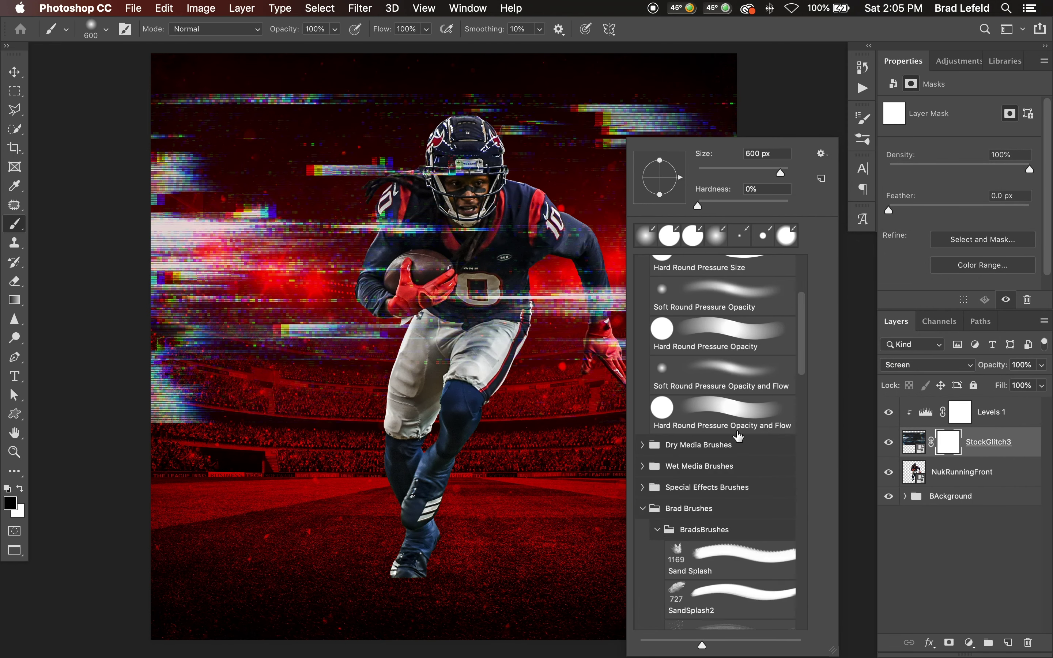
scroll(672, 393, down, 4)
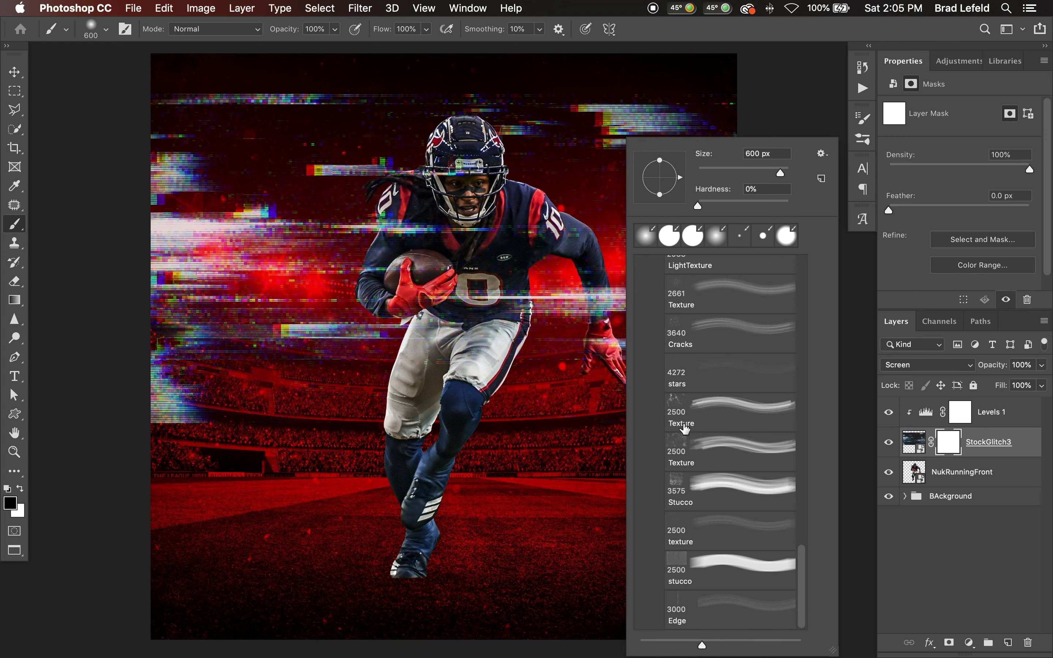
scroll(685, 429, up, 15)
scroll(685, 429, down, 4)
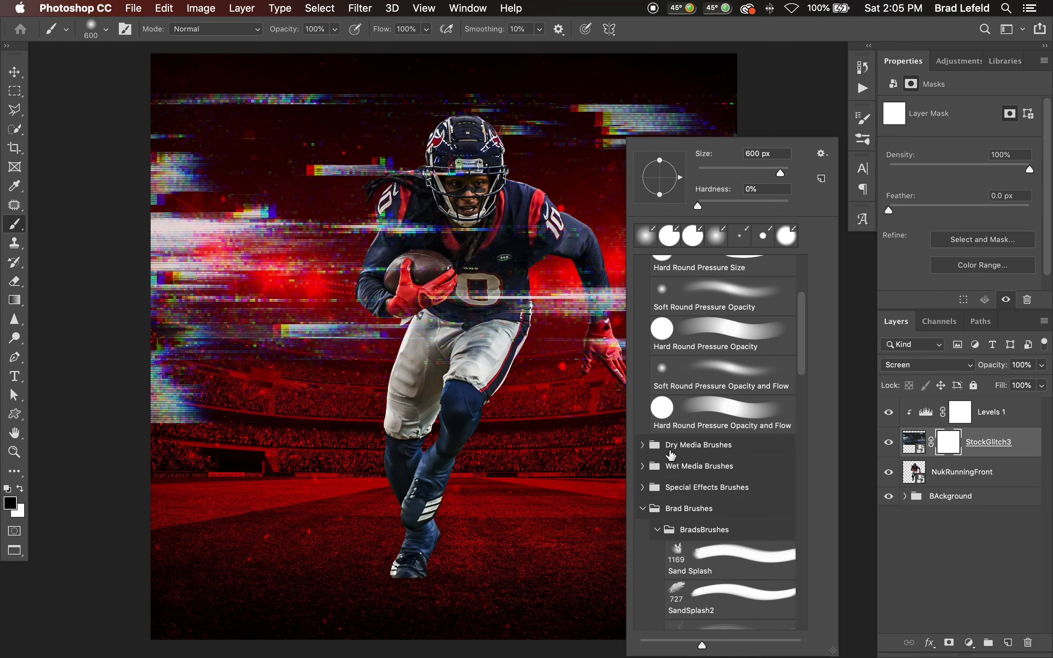
scroll(641, 486, down, 10)
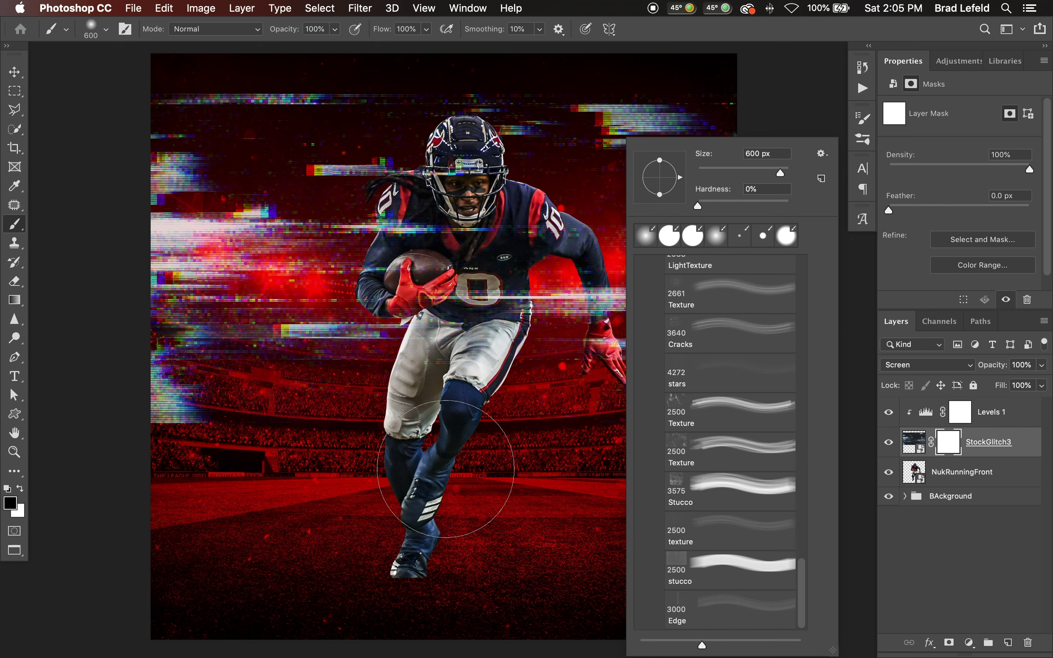
click(470, 435)
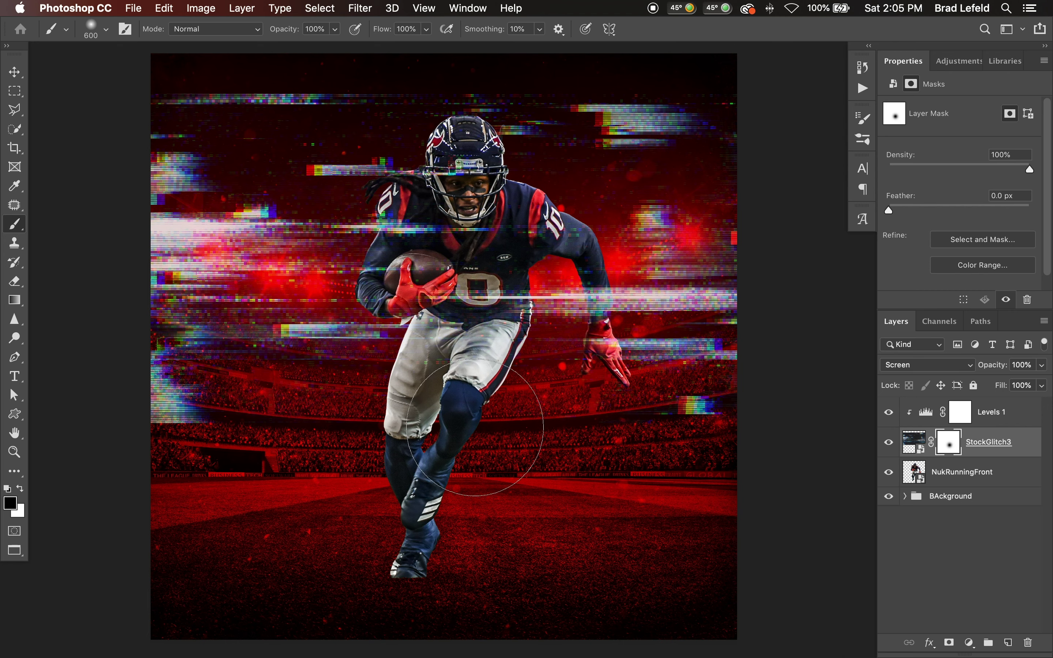
- Configure the brush as a 250 px round tip with 100% hardness and 100% opacity
right_click(489, 415)
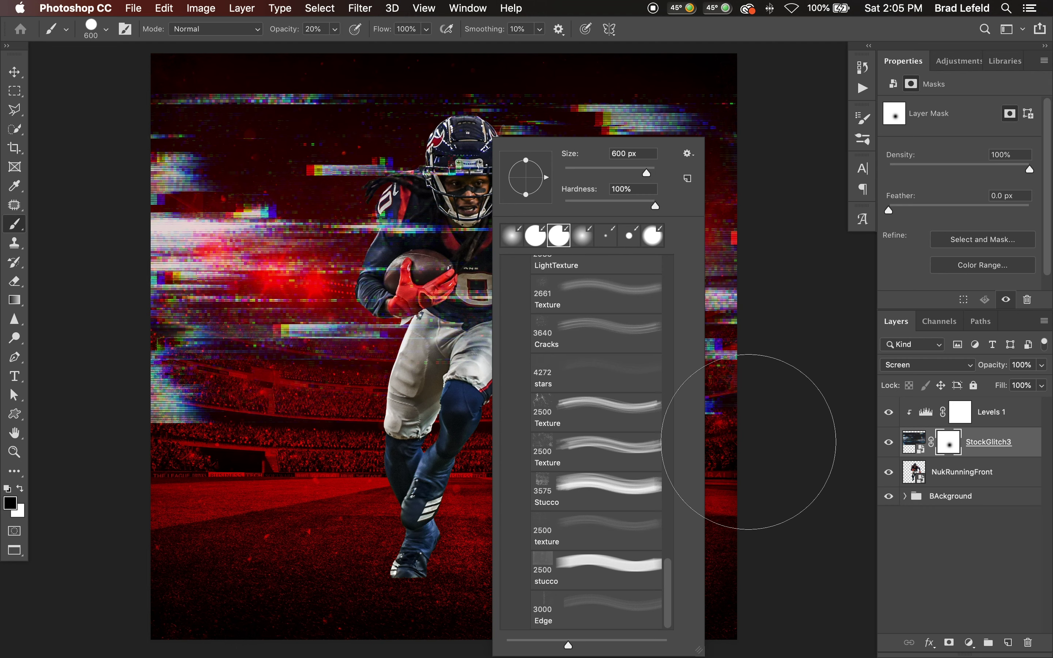
key(Escape)
key(bracketleft)
key(bracketleft)
key(bracketleft)
key(bracketleft)
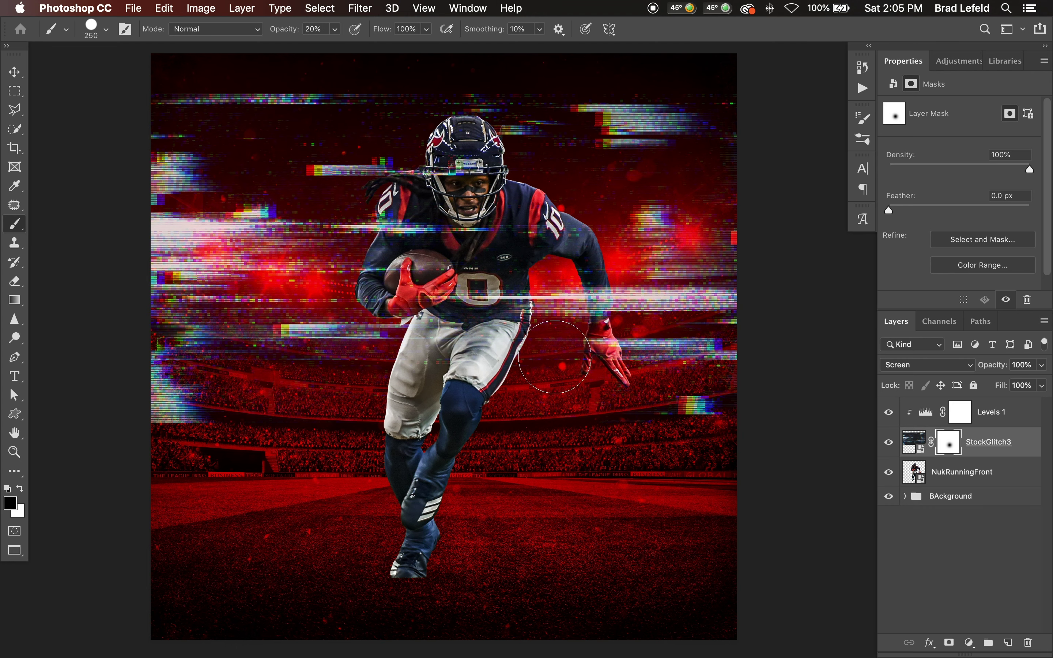
key(0)
- Mask out the StockGlitch3 streaks below, beside and above the player's outstretched arm and along the image's upper edge
drag(712, 369, 552, 361)
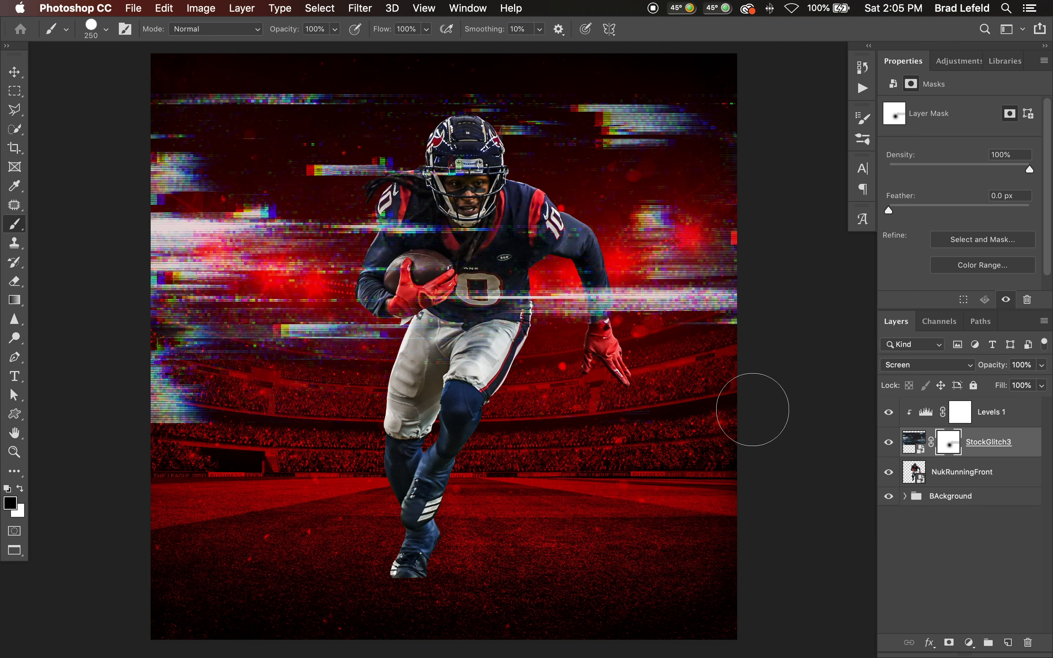
drag(631, 237, 789, 240)
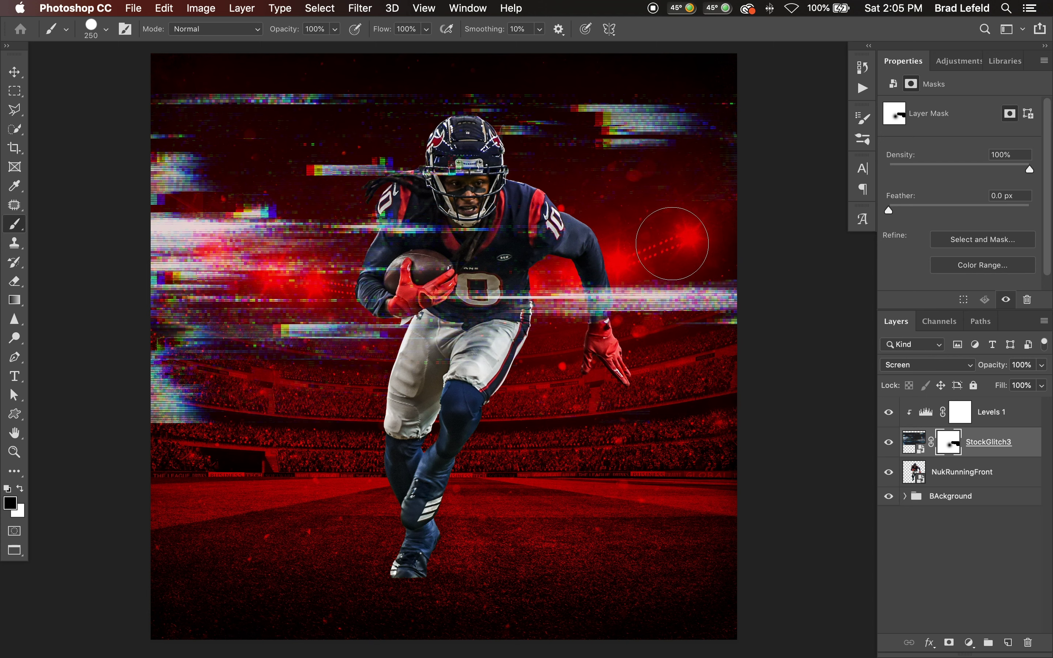
drag(599, 158, 697, 100)
scroll(106, 83, up, 15)
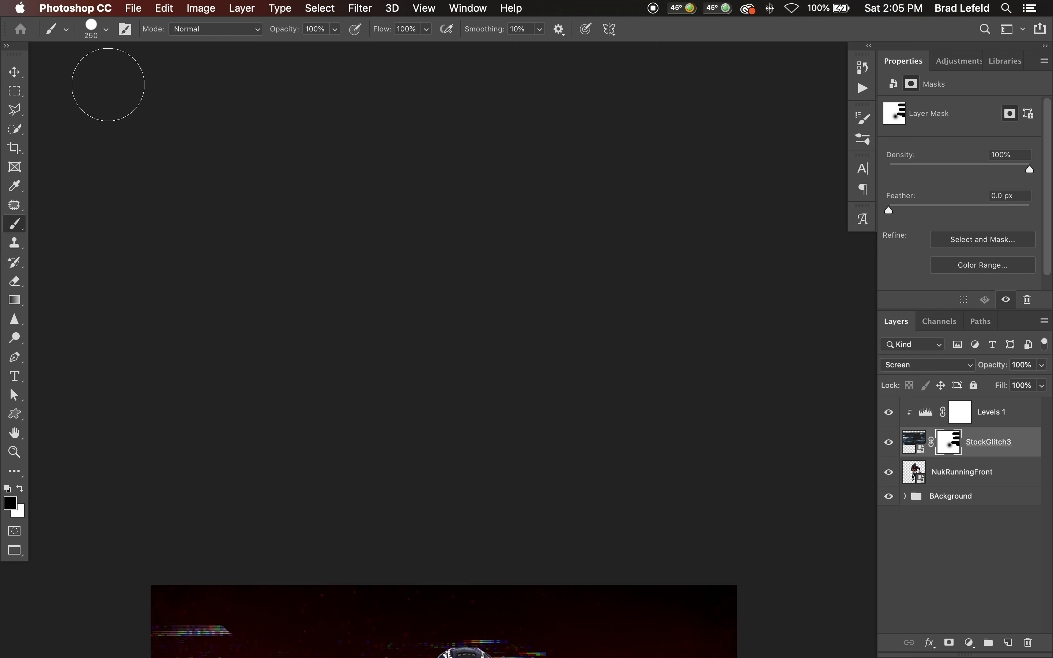
scroll(606, 137, down, 10)
drag(730, 366, 681, 193)
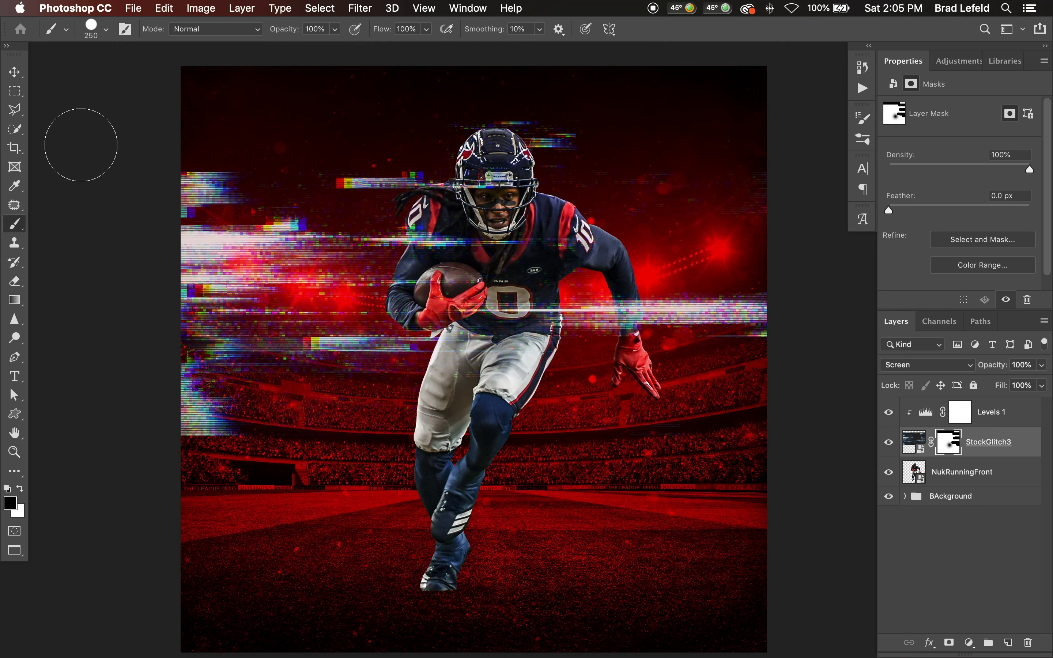
- Mask out the glitch streaks along the image's left edge, keeping the short streaks beside the helmet and waist
drag(274, 188, 89, 190)
scroll(82, 246, up, 10)
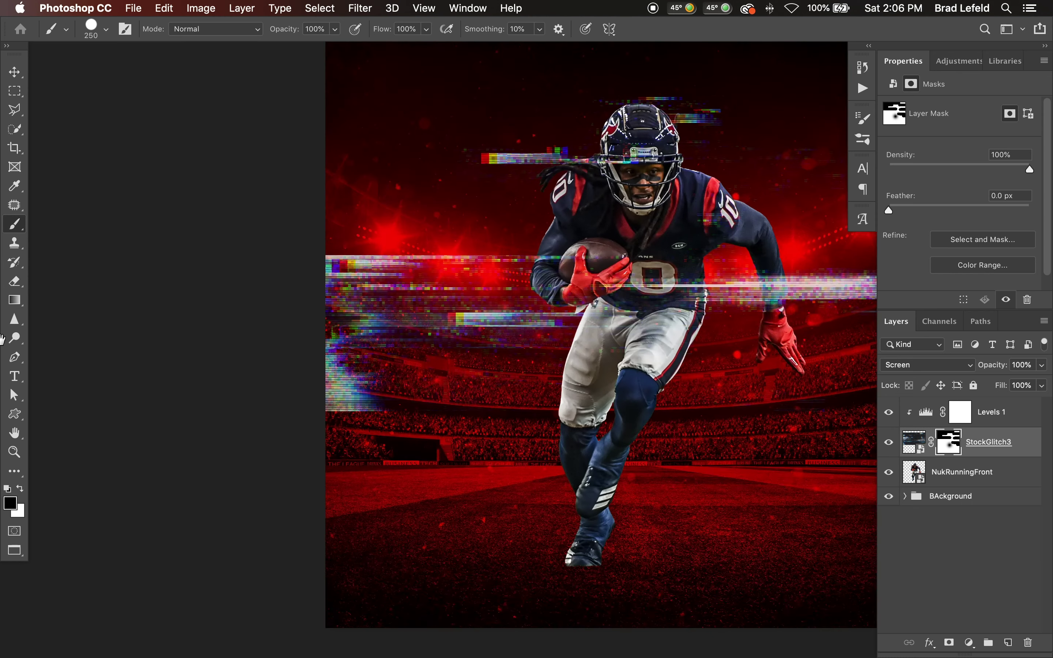
drag(465, 298, 392, 291)
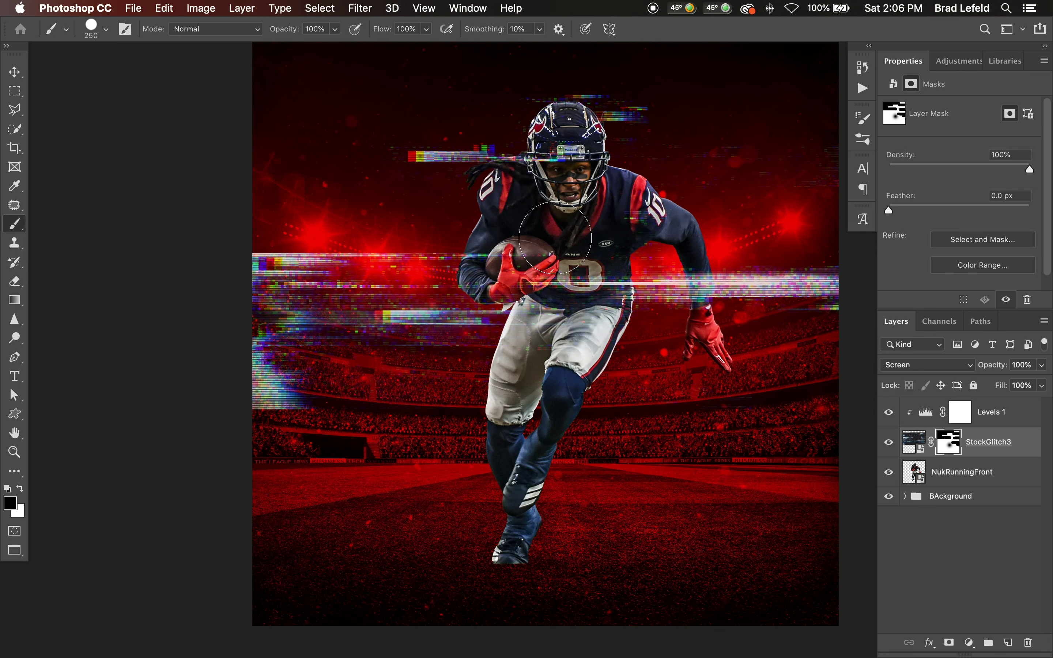
scroll(192, 294, left, 10)
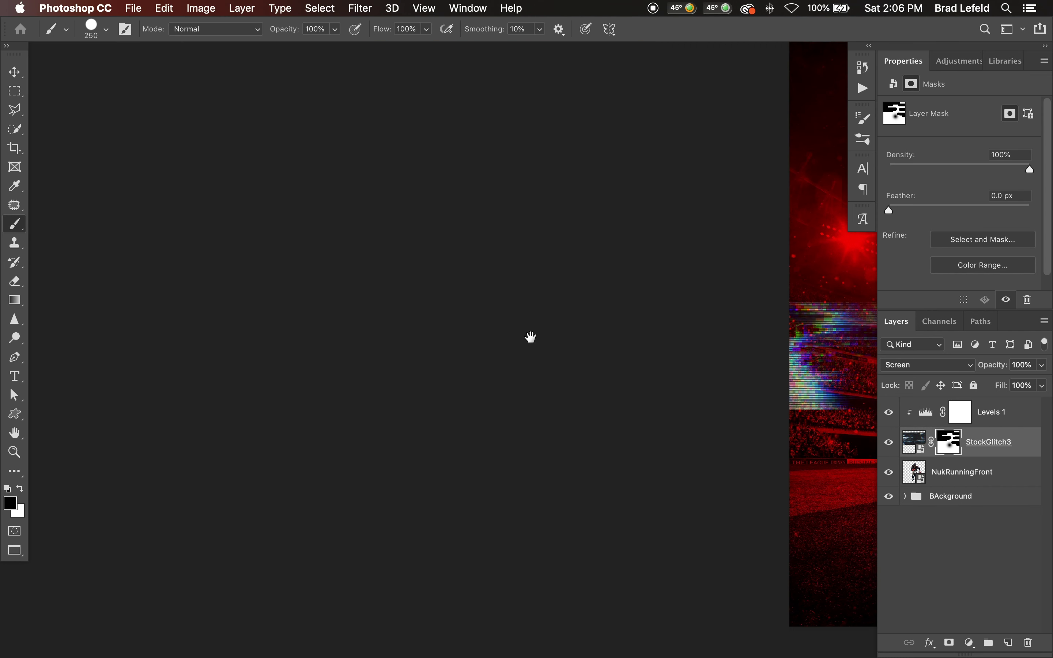
scroll(531, 337, right, 10)
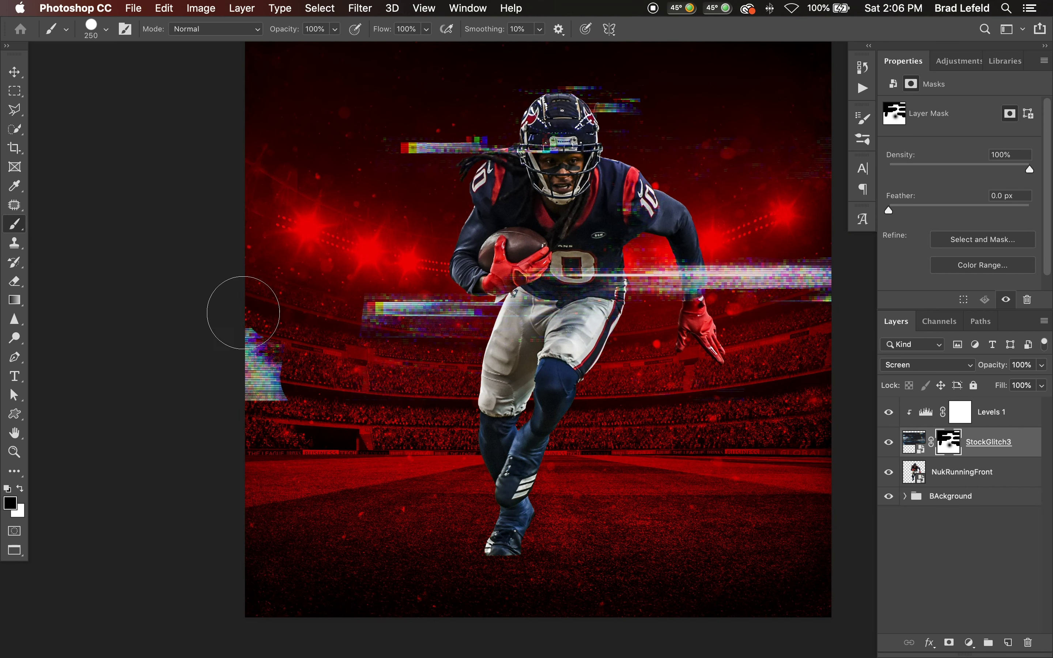
mouse_move(243, 313)
mouse_down()
mouse_move(274, 433)
mouse_move(345, 383)
mouse_up()
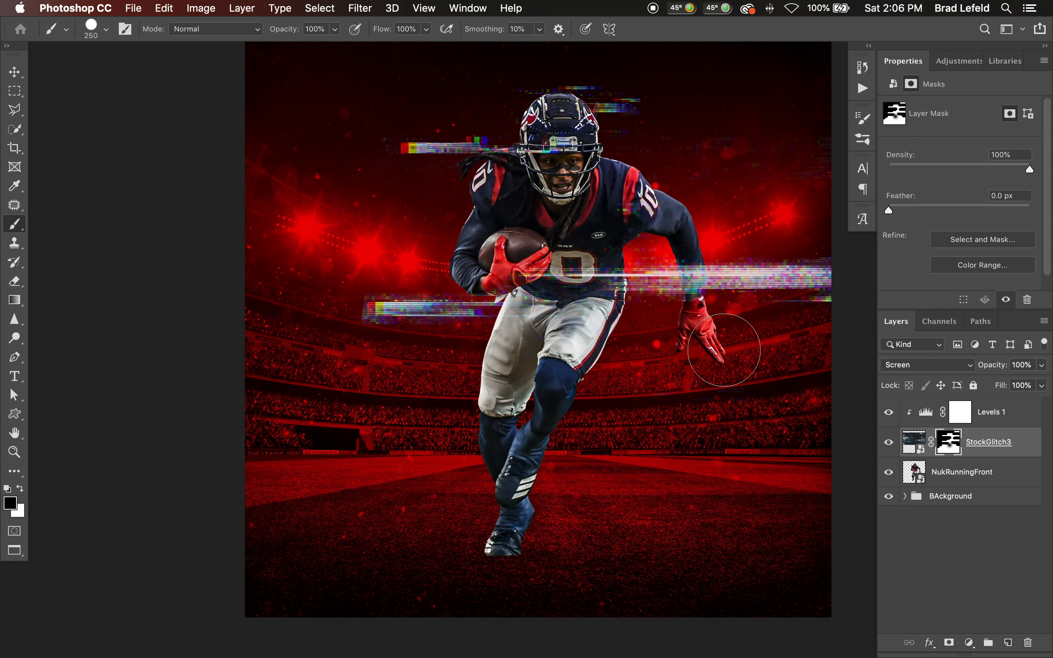
- Mask out the wide white streak that extends from the jersey across the player's outstretched arm to the image's right edge
drag(634, 324, 829, 320)
drag(669, 242, 804, 252)
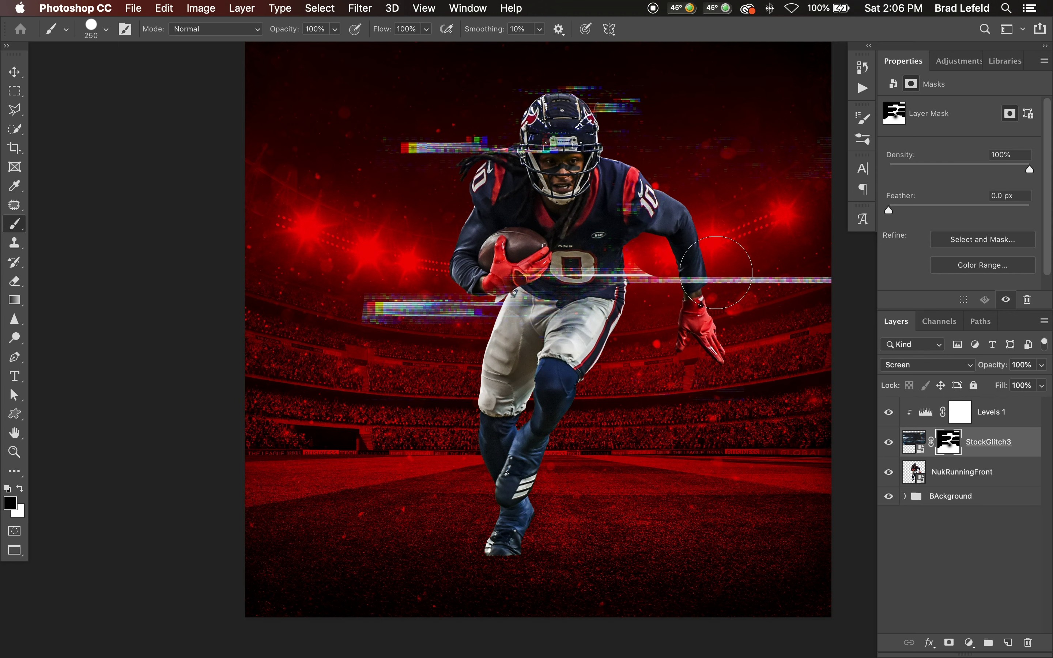
click(669, 274)
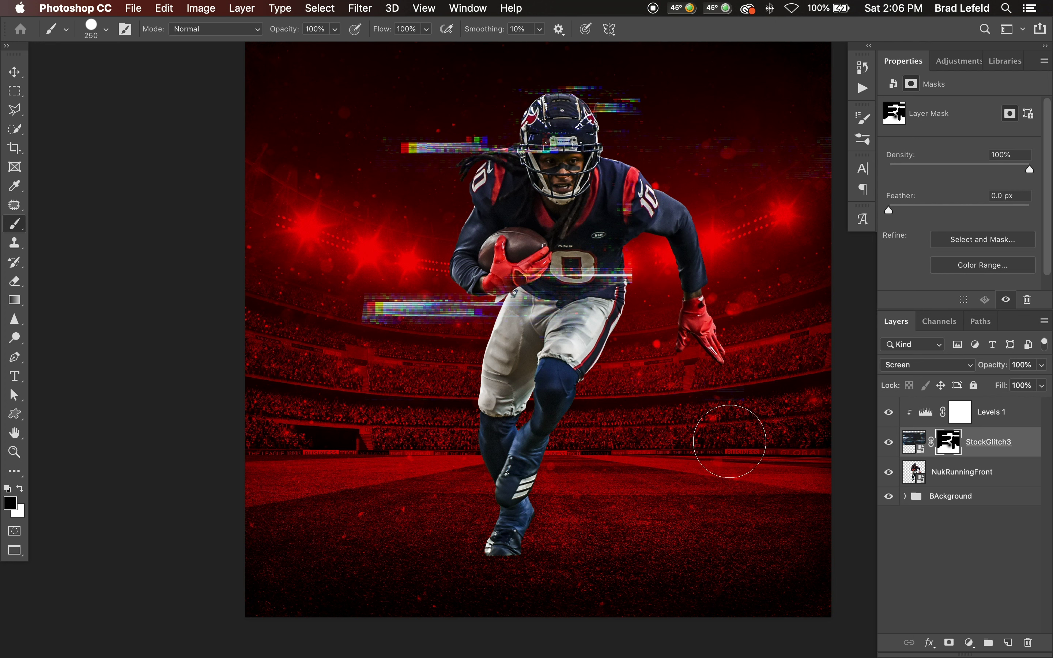
- Duplicate StockGlitch3 together with its Levels adjustment and invert the mask of the copy
key(v)
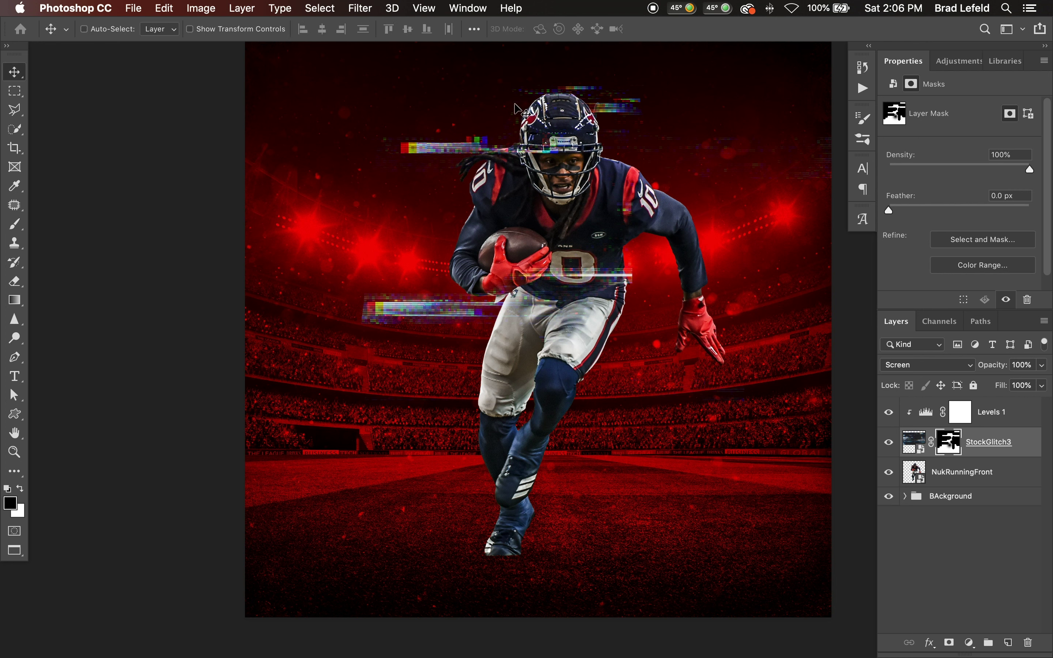
shift+click(990, 419)
key(super+j)
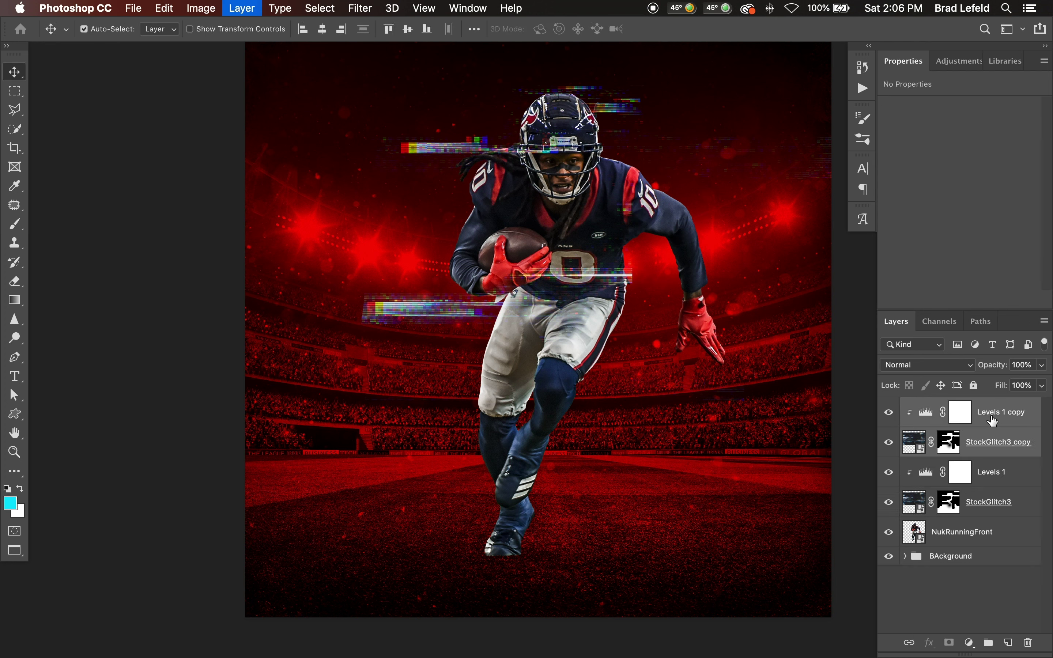
click(945, 449)
key(super+i)
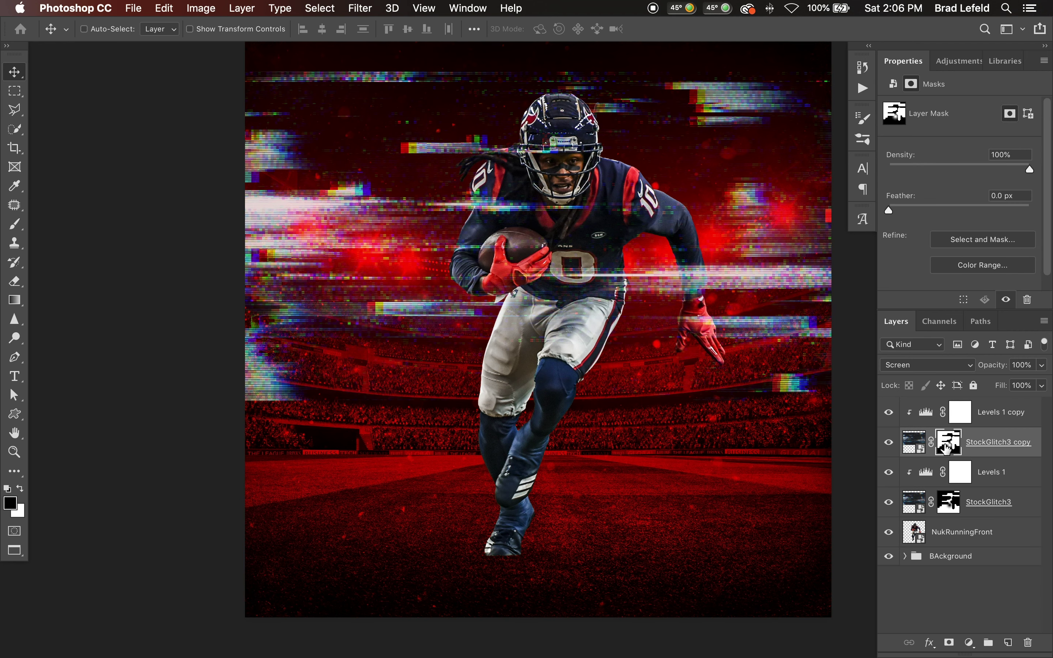
- Mask out the StockGlitch3 copy's streaks along the image's left side, upper edge and right side, keeping only one short cluster
key(b)
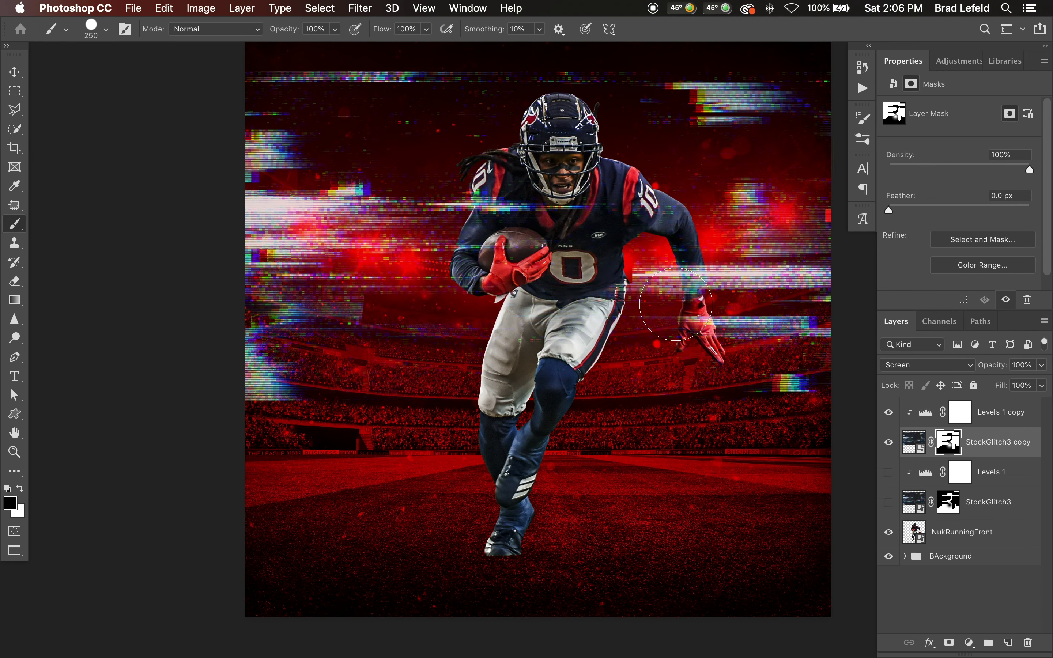
key(v)
key(b)
mouse_move(372, 201)
mouse_down()
mouse_move(387, 193)
mouse_move(352, 228)
mouse_move(329, 207)
mouse_move(265, 253)
mouse_move(275, 350)
mouse_move(378, 265)
mouse_move(480, 260)
mouse_up()
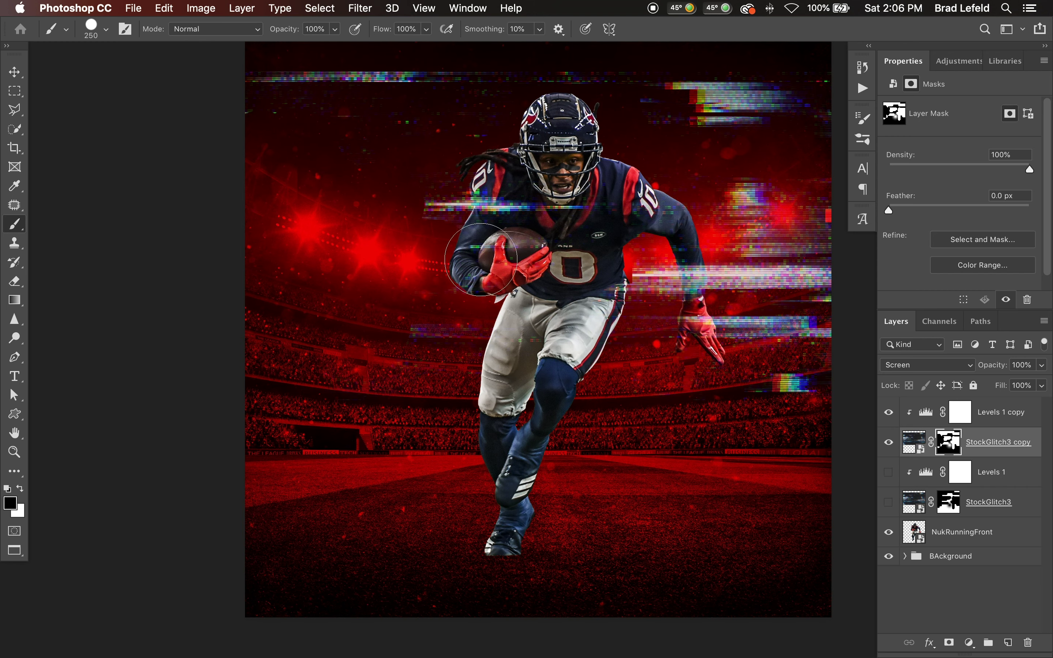
click(643, 259)
mouse_move(630, 89)
mouse_down()
mouse_move(626, 66)
mouse_move(182, 90)
mouse_up()
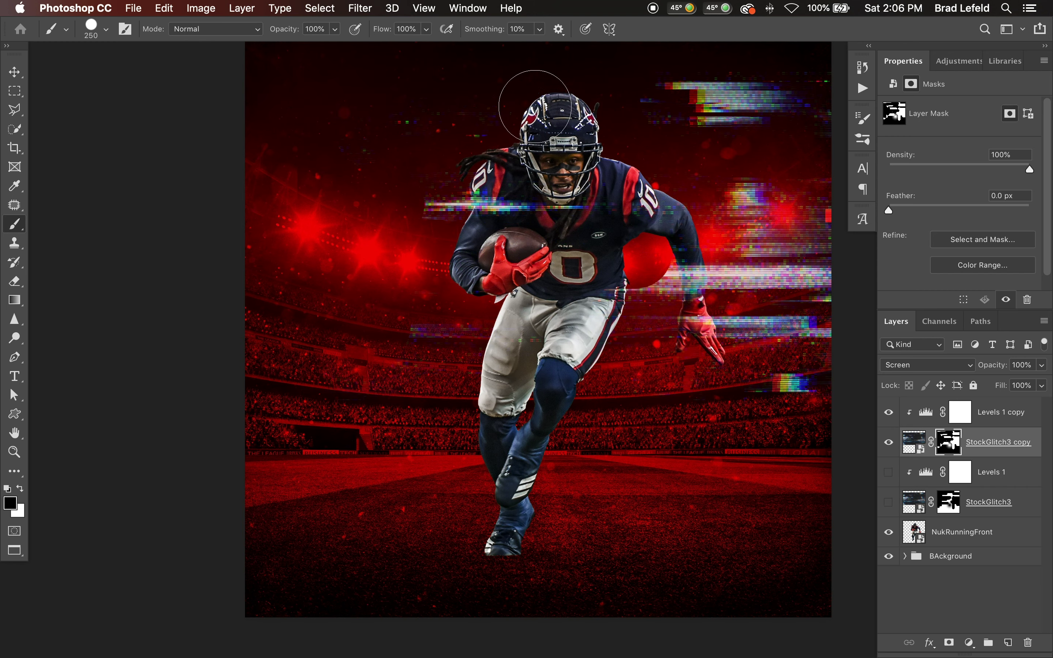
mouse_move(535, 106)
mouse_down()
mouse_move(626, 223)
mouse_move(860, 357)
mouse_move(697, 213)
mouse_move(781, 267)
mouse_move(716, 427)
mouse_move(586, 589)
mouse_up()
- Show the original StockGlitch3 streaks again and move the copy's remaining streak cluster beside the player's bent knee
key(v)
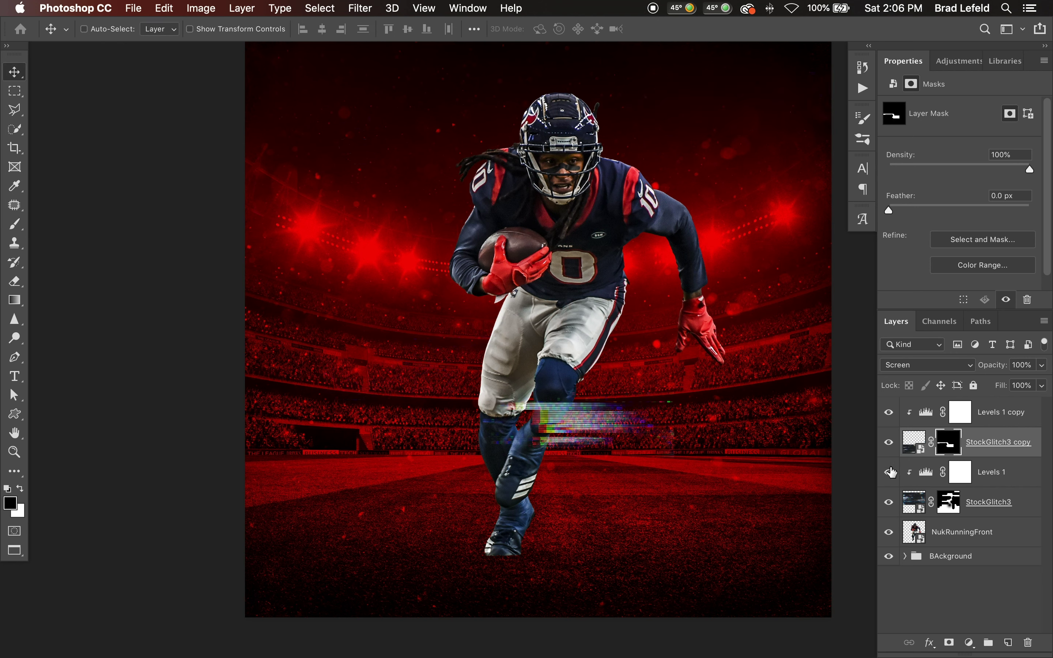
click(889, 472)
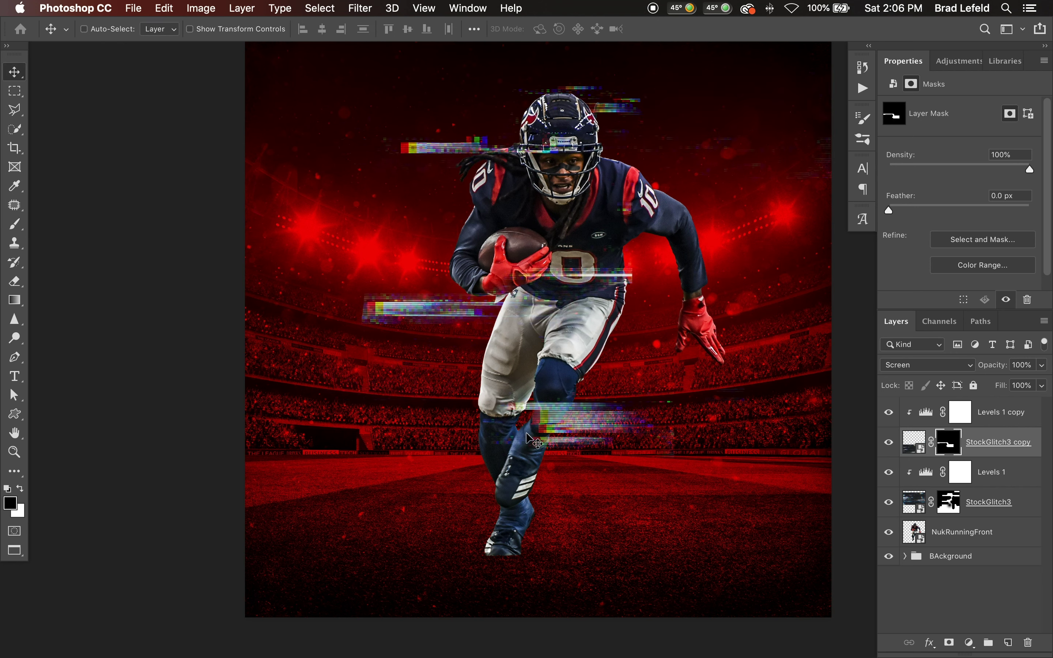
drag(566, 394, 587, 352)
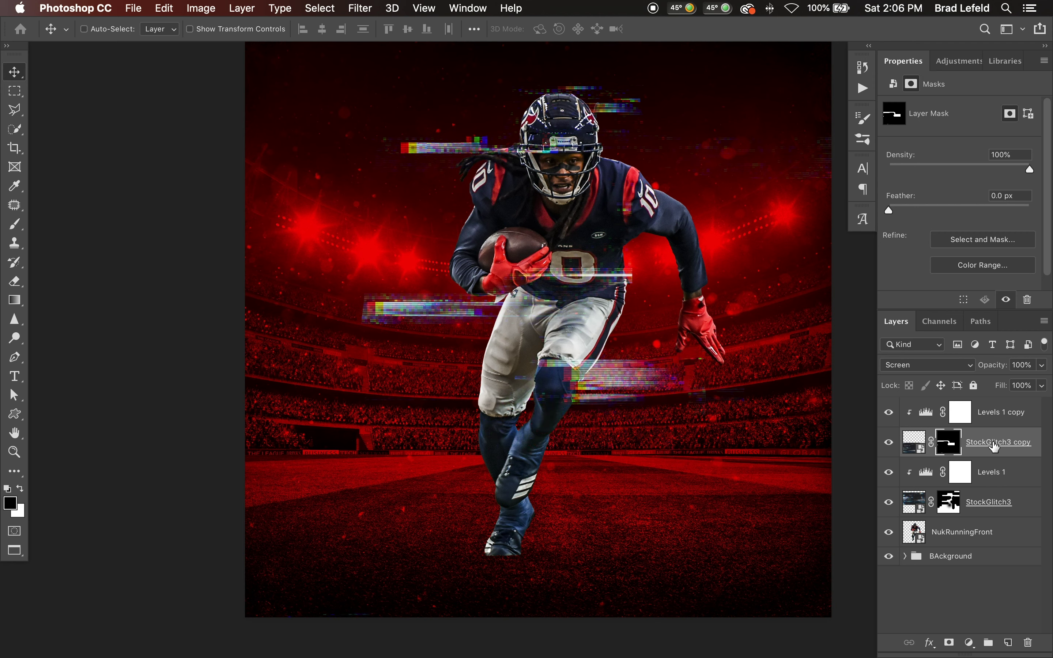
- Duplicate StockGlitch3 copy with its Levels adjustment and fill the duplicate's mask with white to reveal all its streaks
shift+click(993, 410)
key(super+j)
click(916, 445)
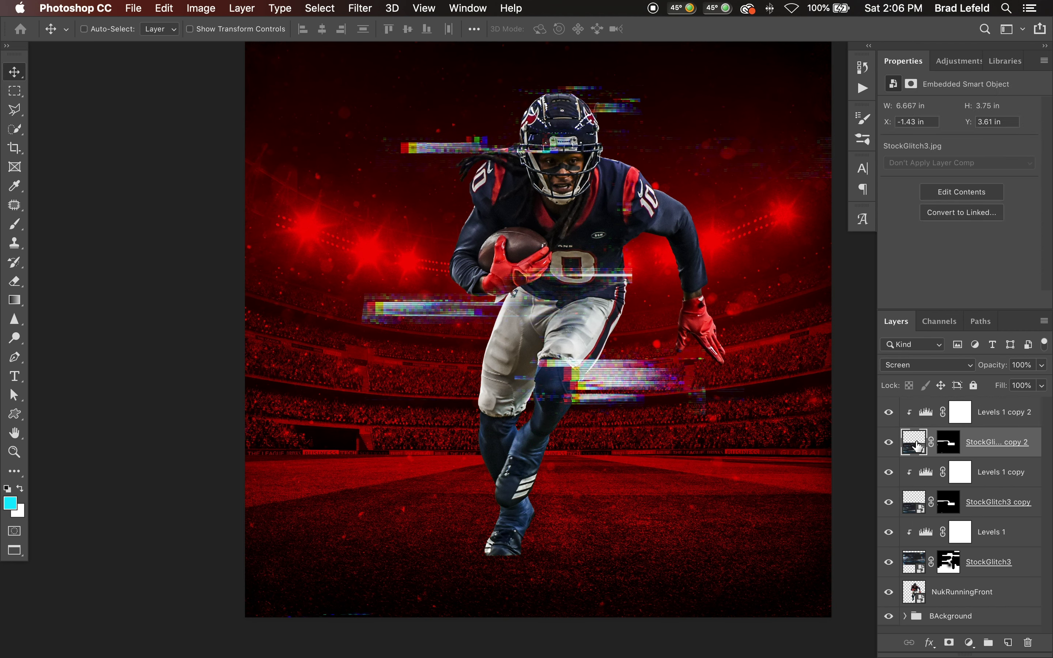
click(949, 446)
key(super+a)
key(d)
key(super+BackSpace)
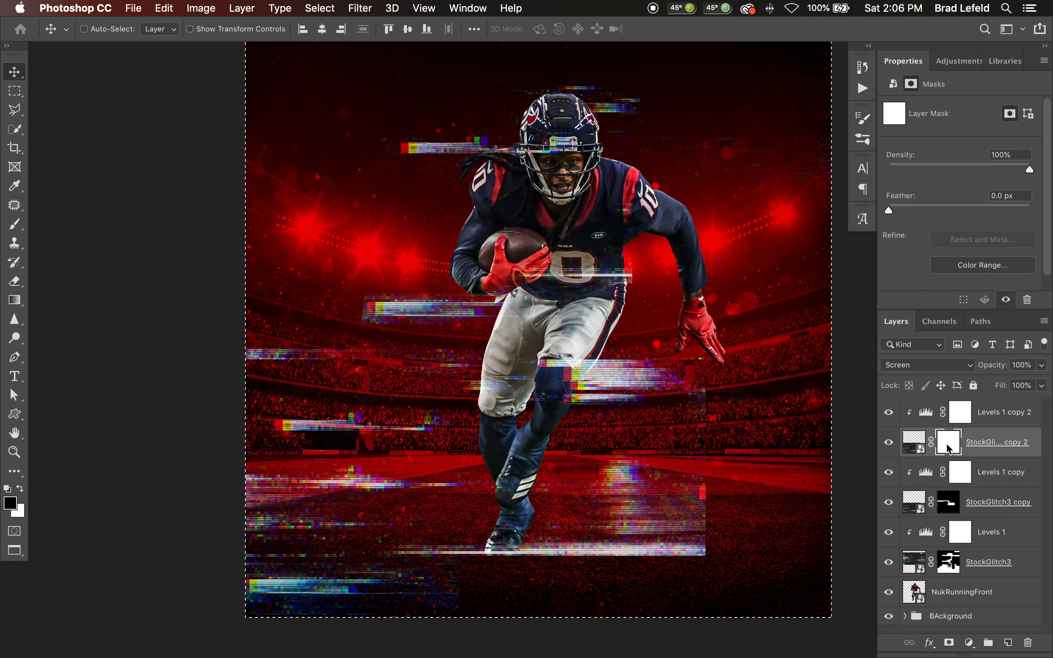
drag(650, 566, 640, 485)
key(super+d)
- Move the StockGlitch3 copy 2 streaks upward so the wide white streak crosses the player's lower shin
click(1001, 473)
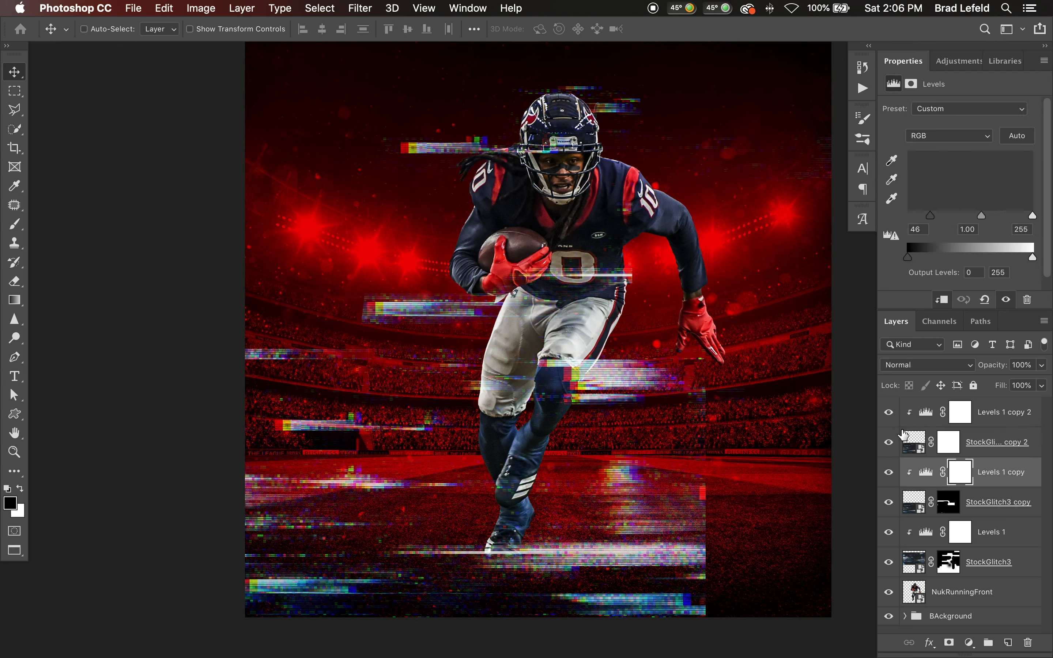
click(1000, 412)
click(913, 441)
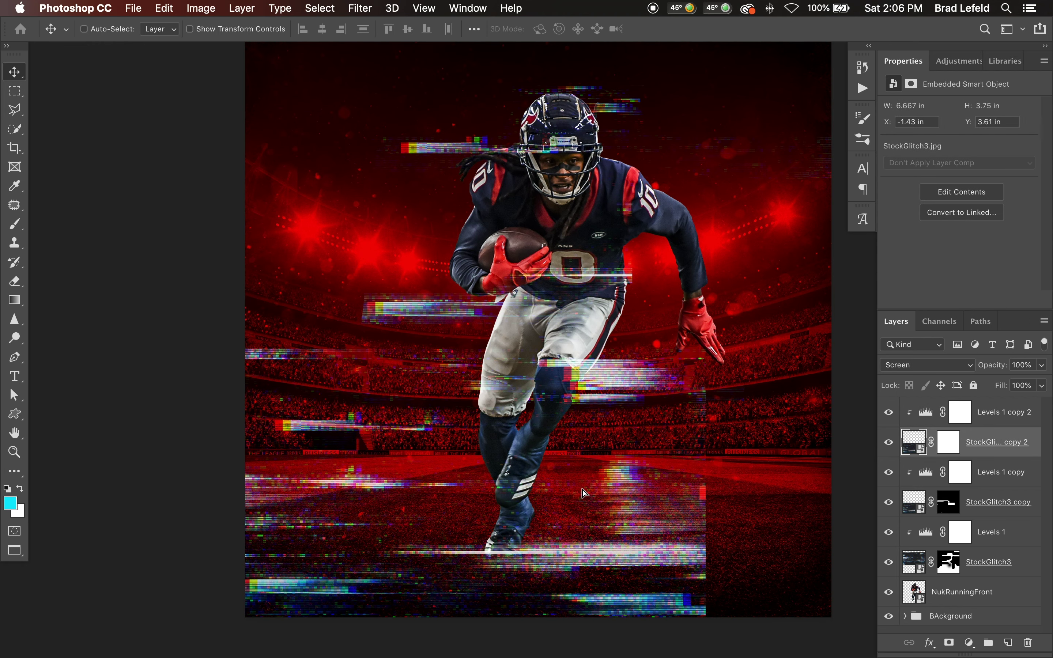
mouse_move(583, 492)
mouse_down()
mouse_move(557, 465)
mouse_move(585, 491)
mouse_move(529, 432)
mouse_move(737, 443)
mouse_move(685, 431)
mouse_move(617, 381)
mouse_up()
- Mask out StockGlitch3 copy 2's streaks below the wide shin streak and along the image's left edge, then reduce the brush to 125
click(948, 453)
key(d)
key(b)
mouse_move(713, 552)
mouse_down()
mouse_move(550, 562)
mouse_move(680, 546)
mouse_move(711, 550)
mouse_move(571, 566)
mouse_up()
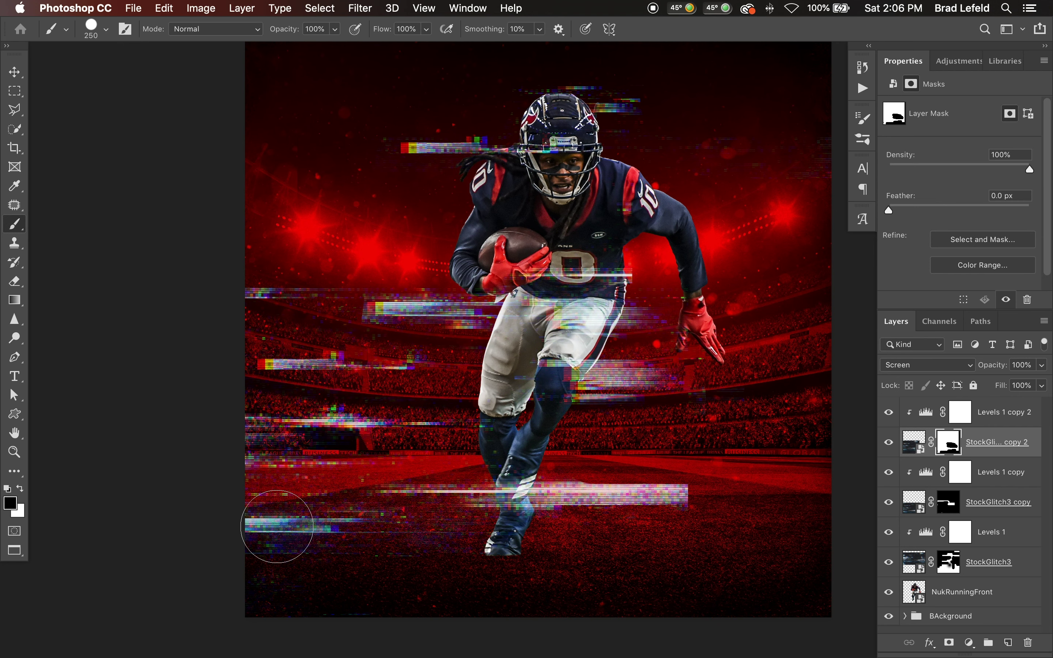
drag(324, 529, 322, 531)
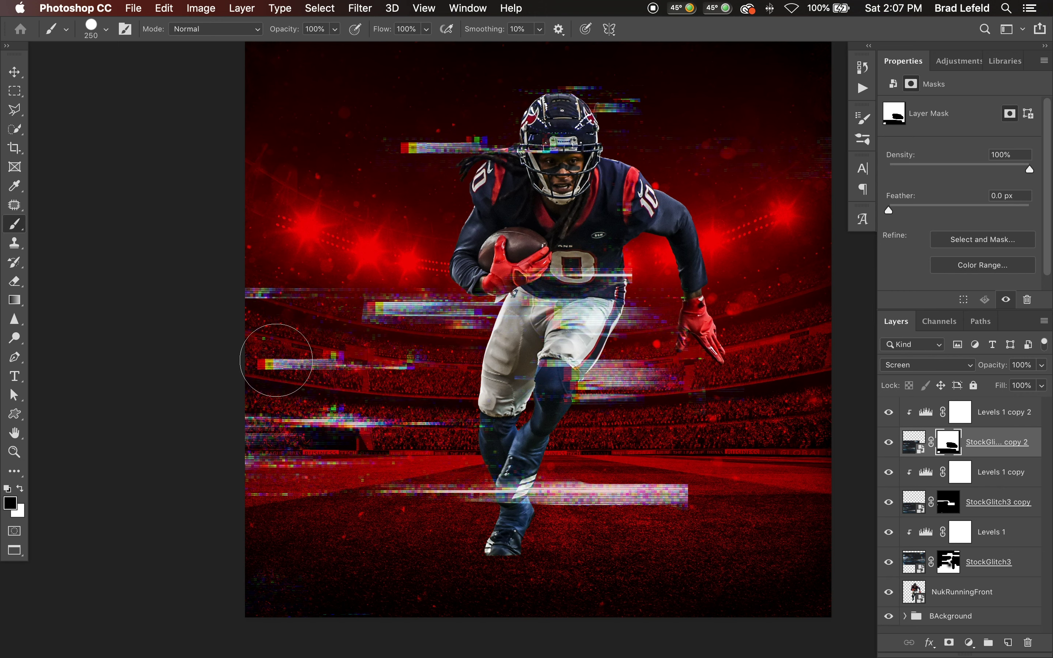
drag(326, 282, 204, 274)
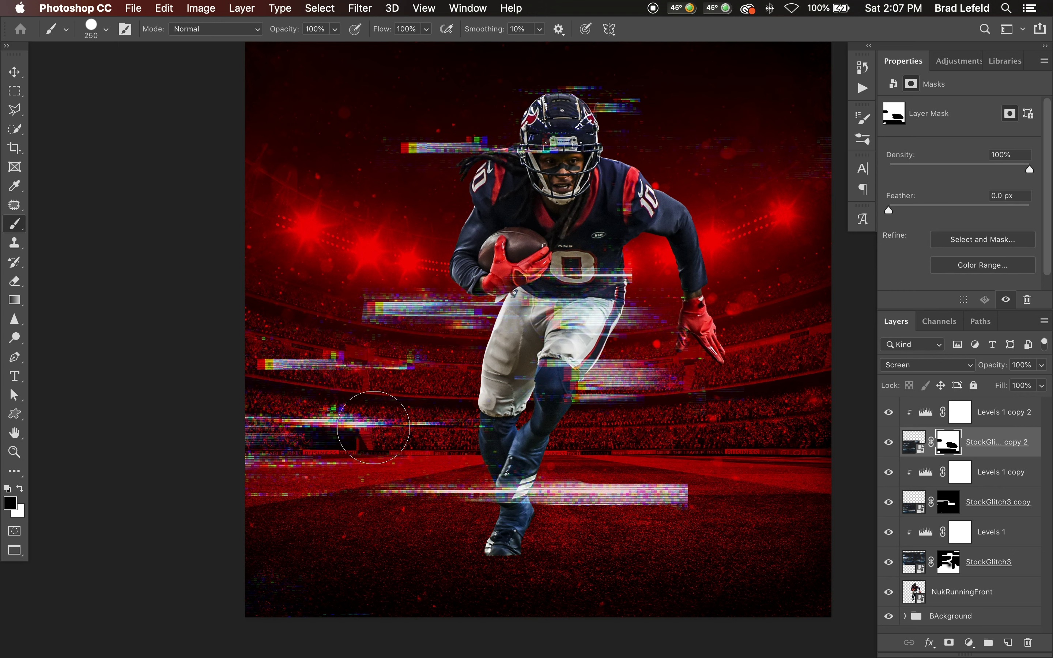
mouse_move(295, 431)
mouse_down()
mouse_move(285, 469)
mouse_move(295, 464)
mouse_move(180, 469)
mouse_up()
key(bracketleft)
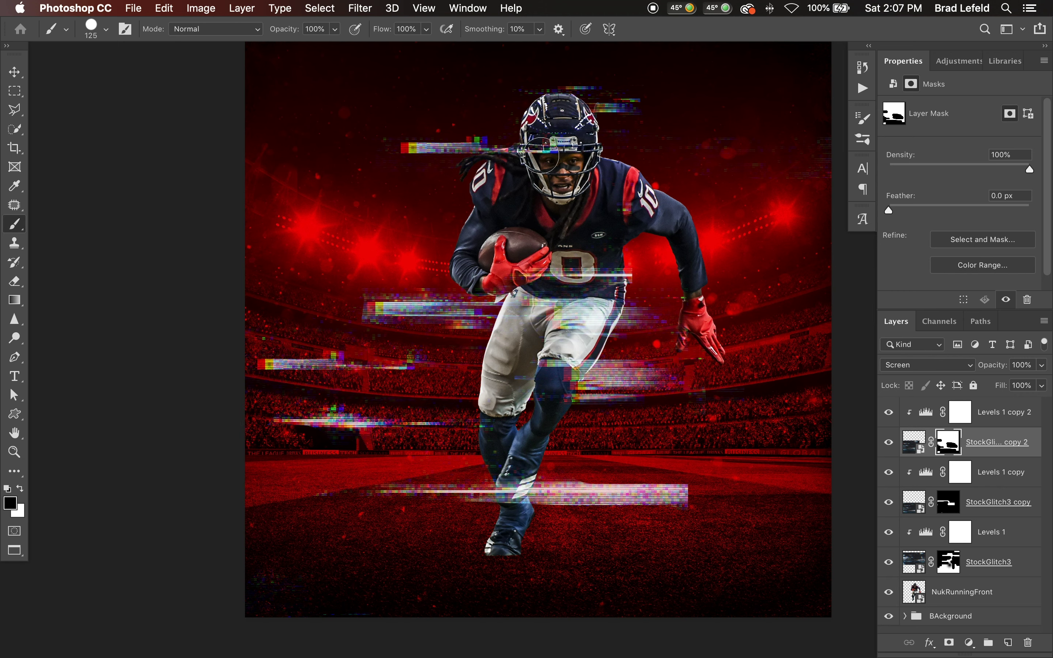
- Duplicate StockGlitch3 copy 2 with its Levels adjustment, turn the duplicate upside down at -100% width and height, and place it over the player's upper body
shift+click(988, 418)
key(super+j)
key(v)
key(super+t)
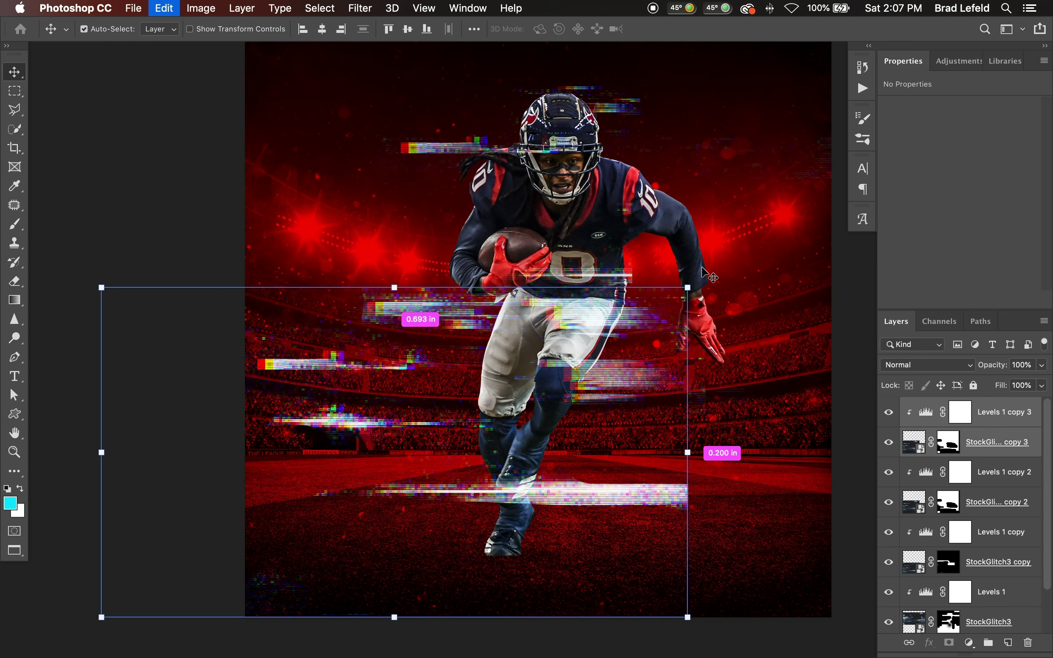
drag(709, 348, 174, 566)
drag(498, 450, 694, 203)
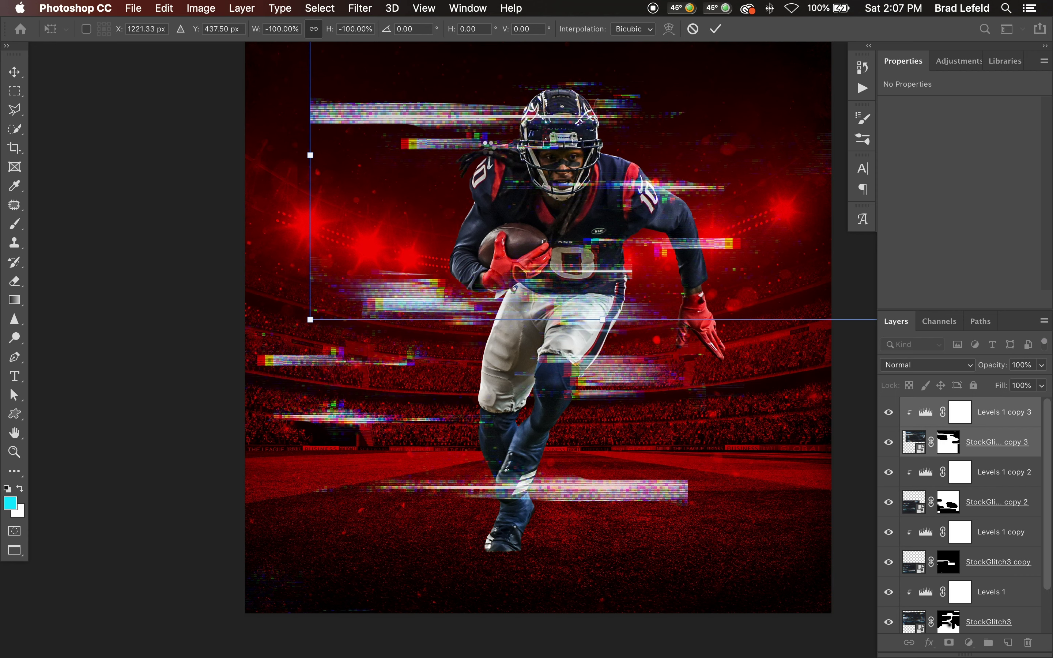
key(Return)
- Mask out the turned copy's streaks beside the helmet and left of the waist, and shift the layer slightly down over the jersey
click(949, 442)
key(d)
key(b)
drag(583, 111, 311, 112)
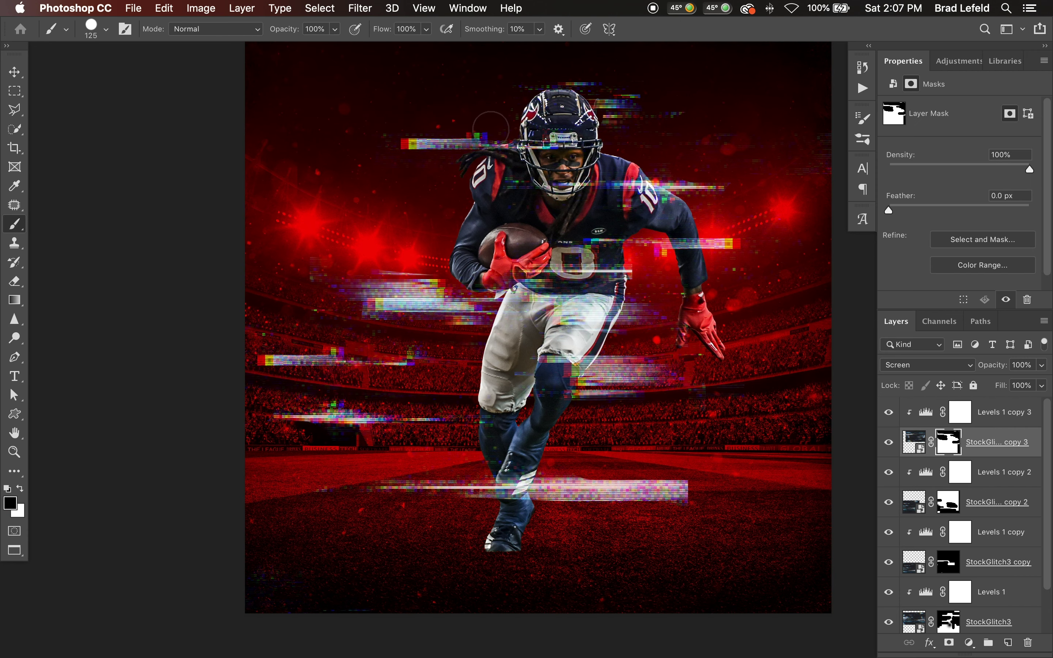
drag(425, 282, 327, 275)
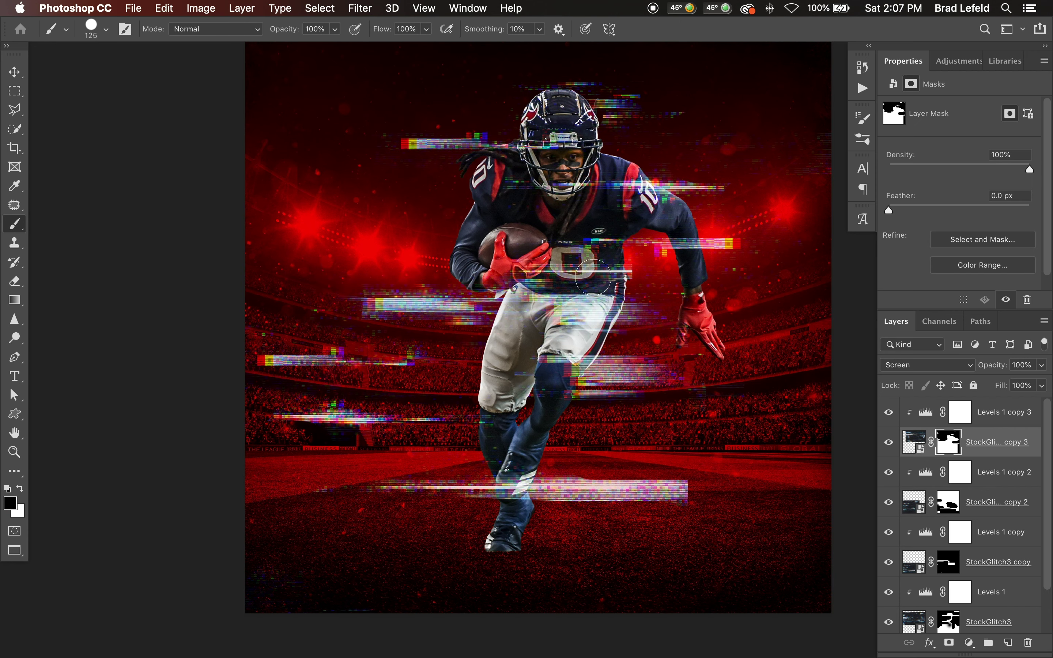
key(super+z)
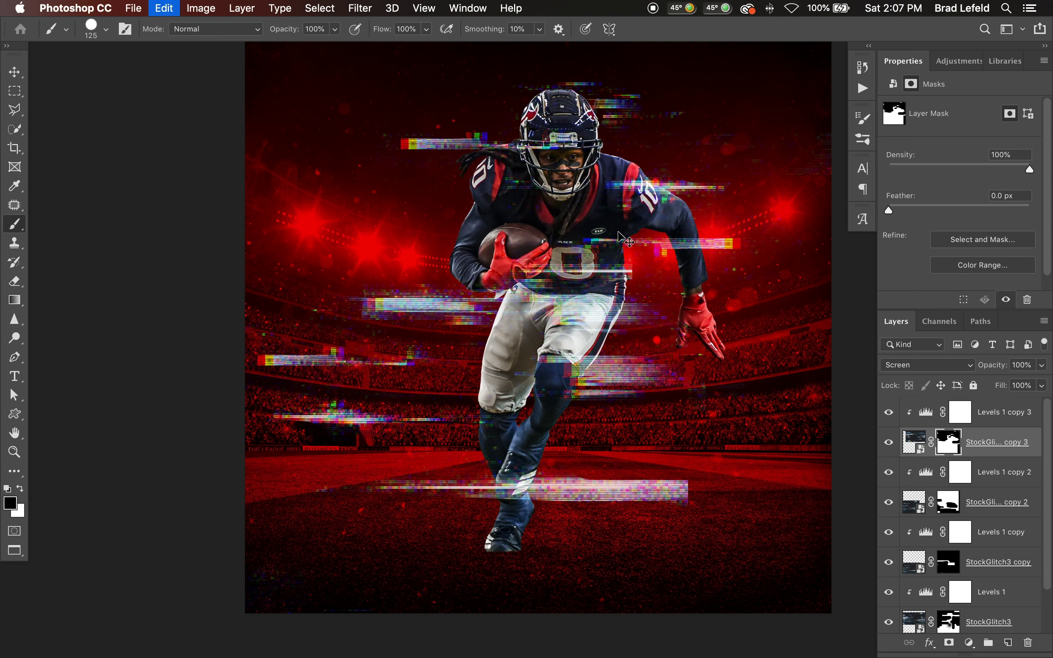
key(v)
drag(650, 199, 650, 217)
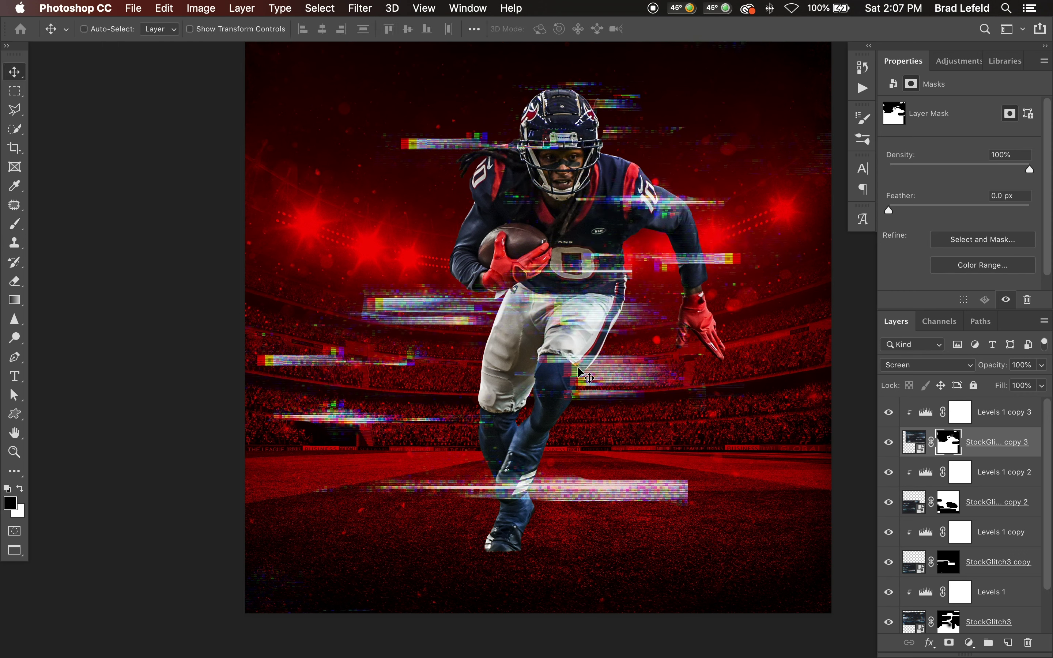
- Duplicate StockGlitch3 copy with its Levels adjustment, stack the duplicate above all other layers and place its streaks across the player's shins
click(993, 565)
shift+click(1000, 532)
key(super+j)
drag(1001, 532, 957, 400)
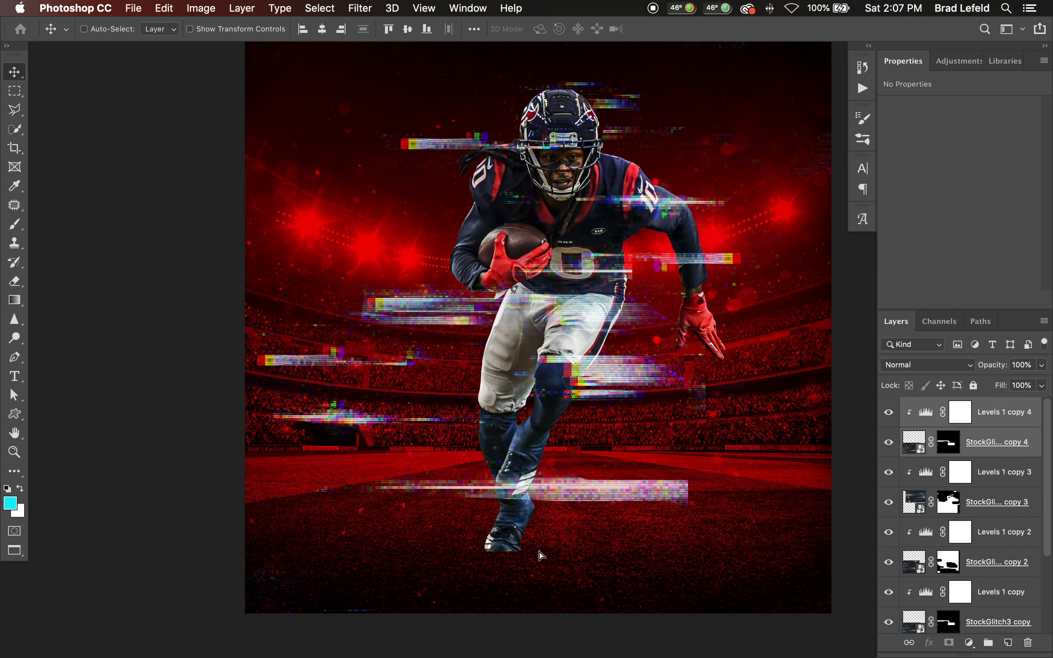
drag(540, 555, 527, 541)
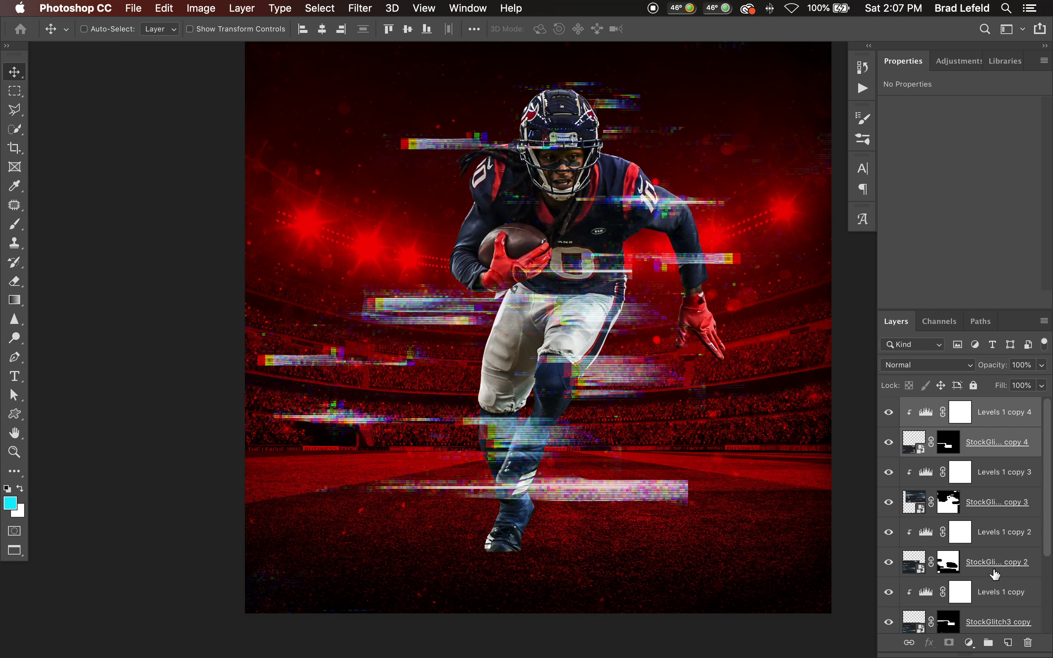
- Duplicate the original StockGlitch3 with its Levels adjustment and place the duplicate's streaks in the image's upper-left area
scroll(996, 574, down, 3)
click(990, 606)
shift+click(997, 582)
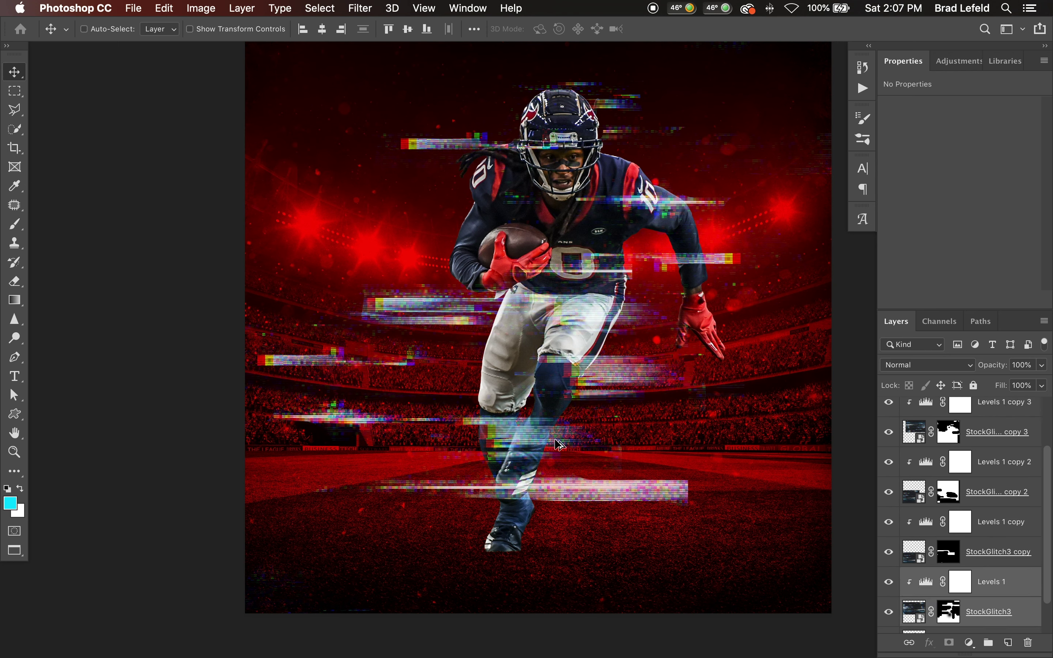
drag(367, 136, 369, 177)
key(super+minus)
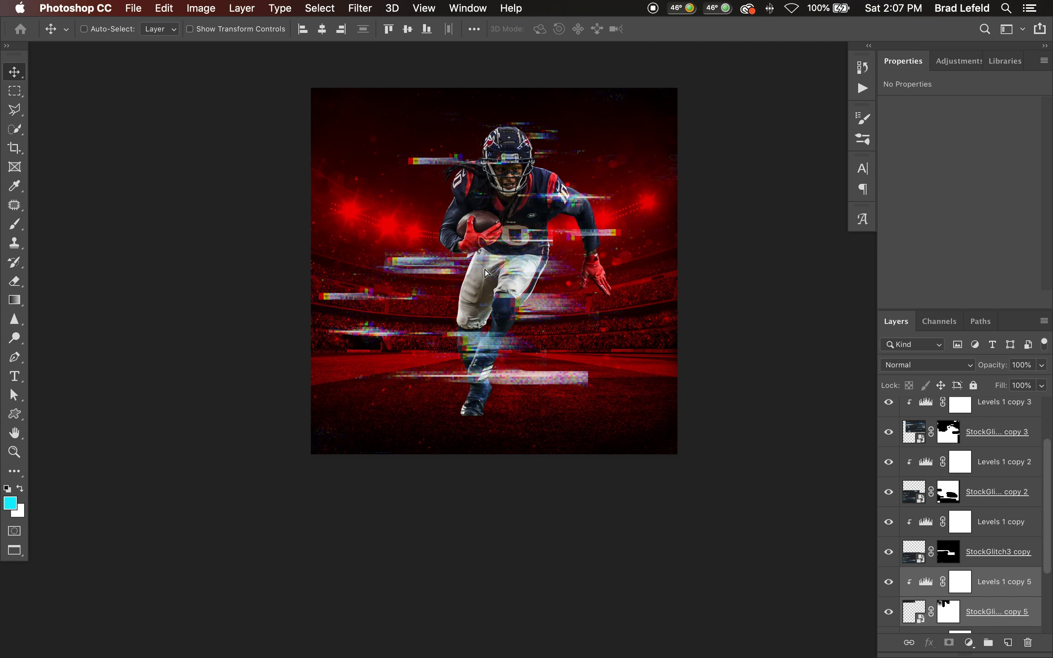
drag(485, 273, 592, 471)
- Duplicate StockGlitch3 copy 5 with its Levels adjustment and place the duplicate's streaks in the image's lower-right area
drag(452, 237, 648, 416)
scroll(674, 310, up, 3)
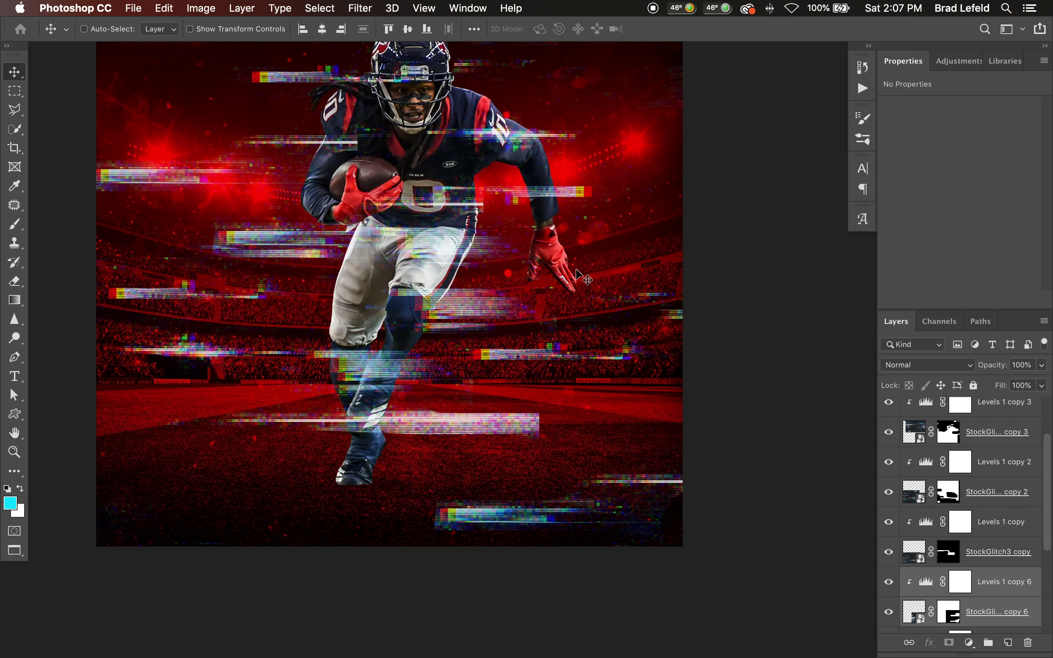
drag(557, 283, 629, 361)
scroll(1022, 409, up, 3)
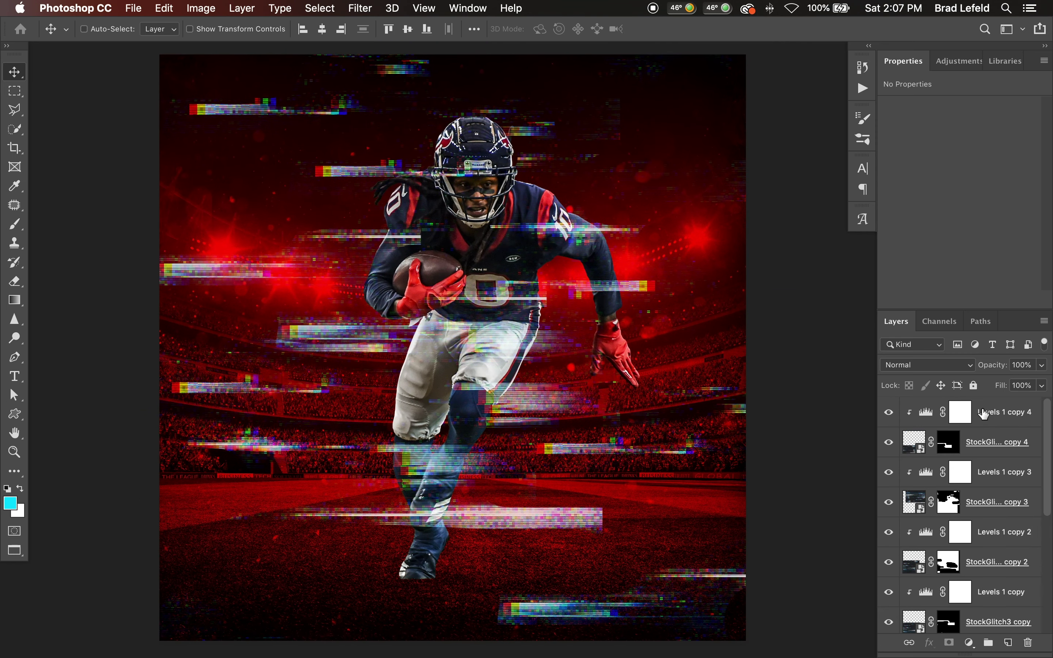
- Group all StockGlitch3 layers with their Levels adjustments and duplicate the group
click(1018, 412)
scroll(1000, 501, down, 10)
shift+click(985, 574)
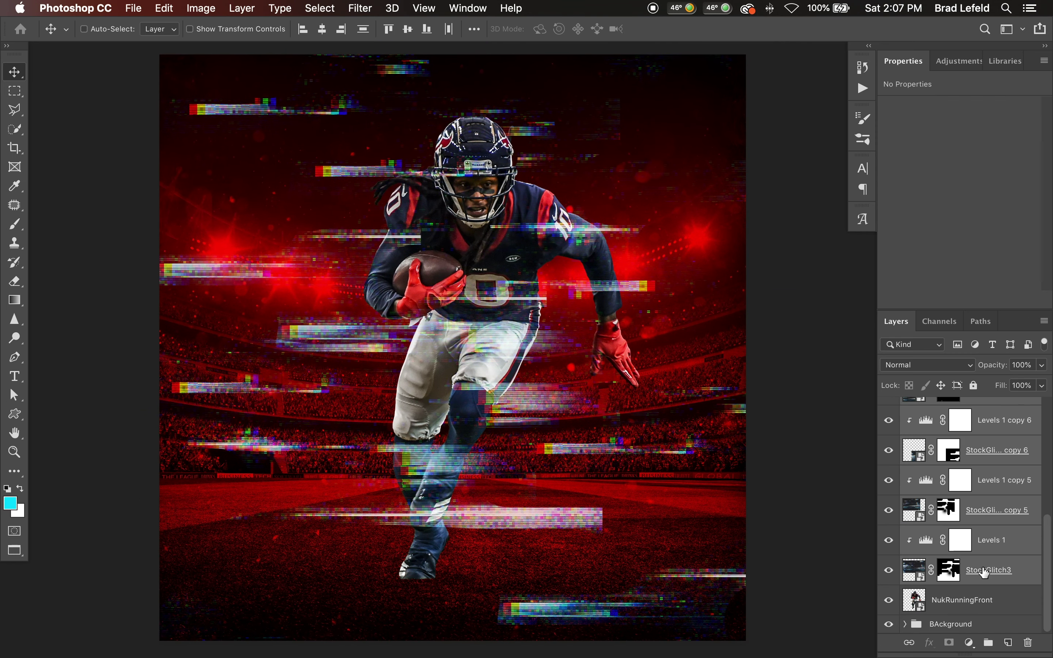
key(super+g)
key(super+j)
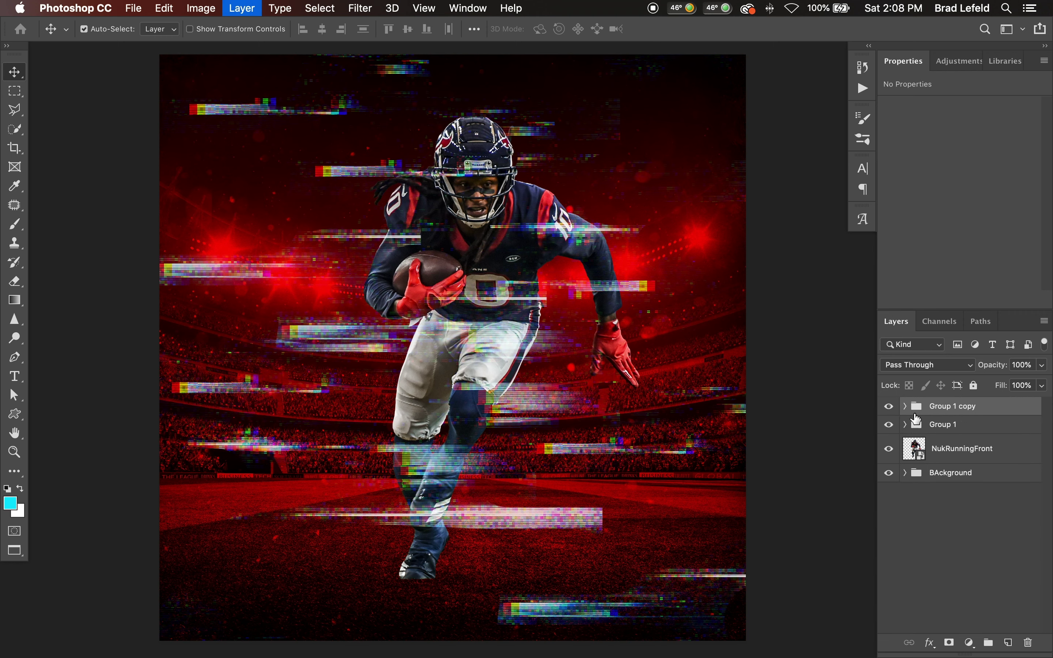
- Add a new layer between Group 1 and Group 1 copy and fill it with black
click(940, 424)
key(super+shift+n)
key(Return)
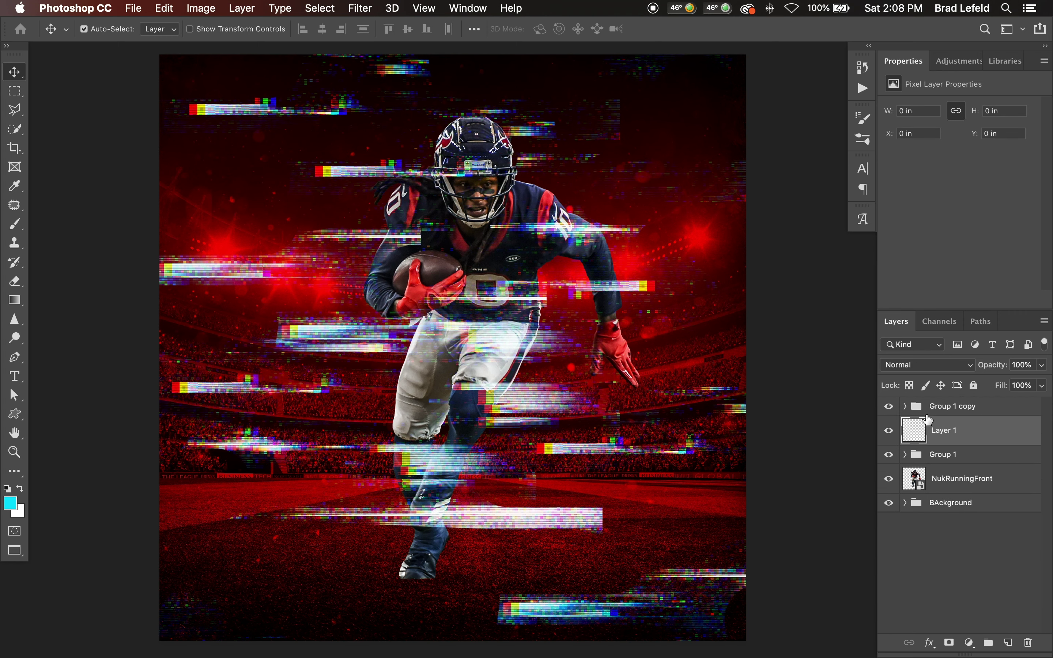
key(x)
key(d)
key(g)
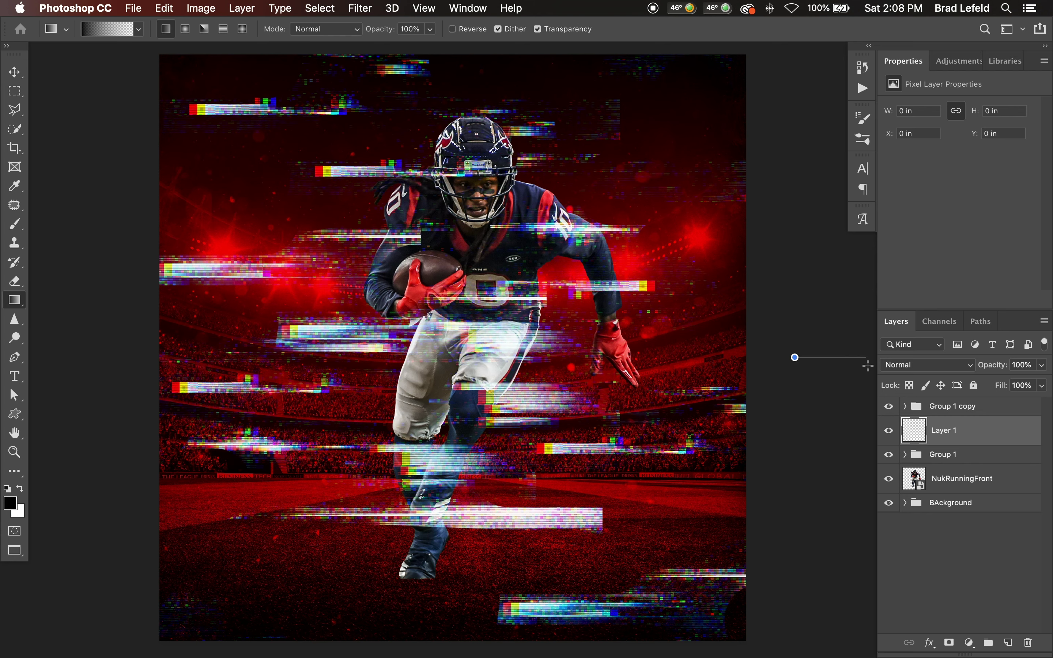
key(alt+BackSpace)
- Add a black-to-white Gradient Map adjustment above Group 1 copy
click(980, 411)
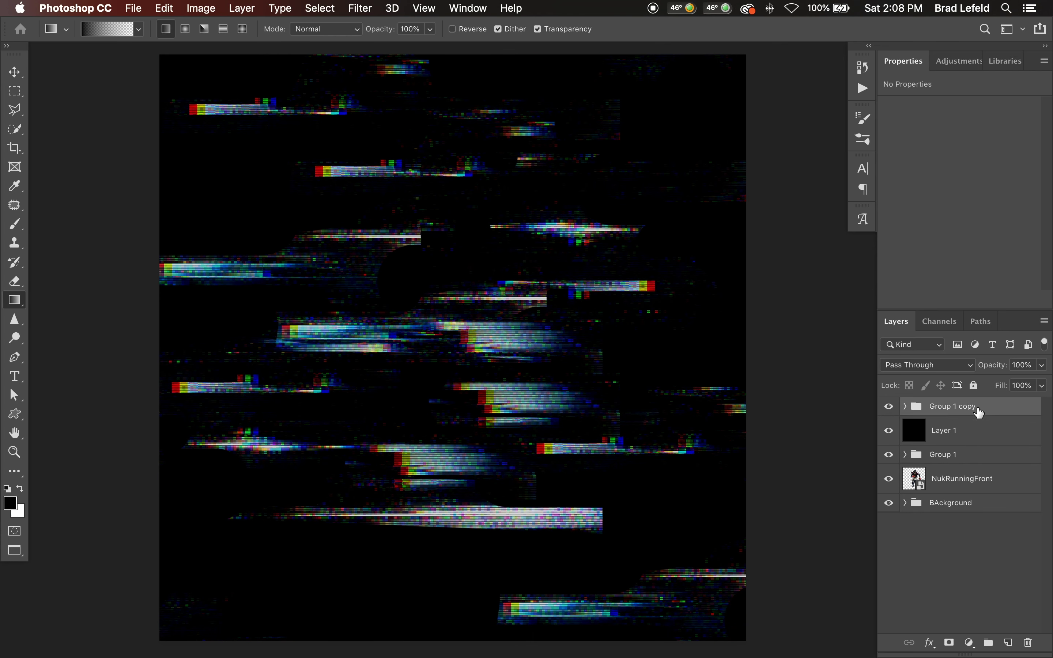
click(959, 61)
click(988, 135)
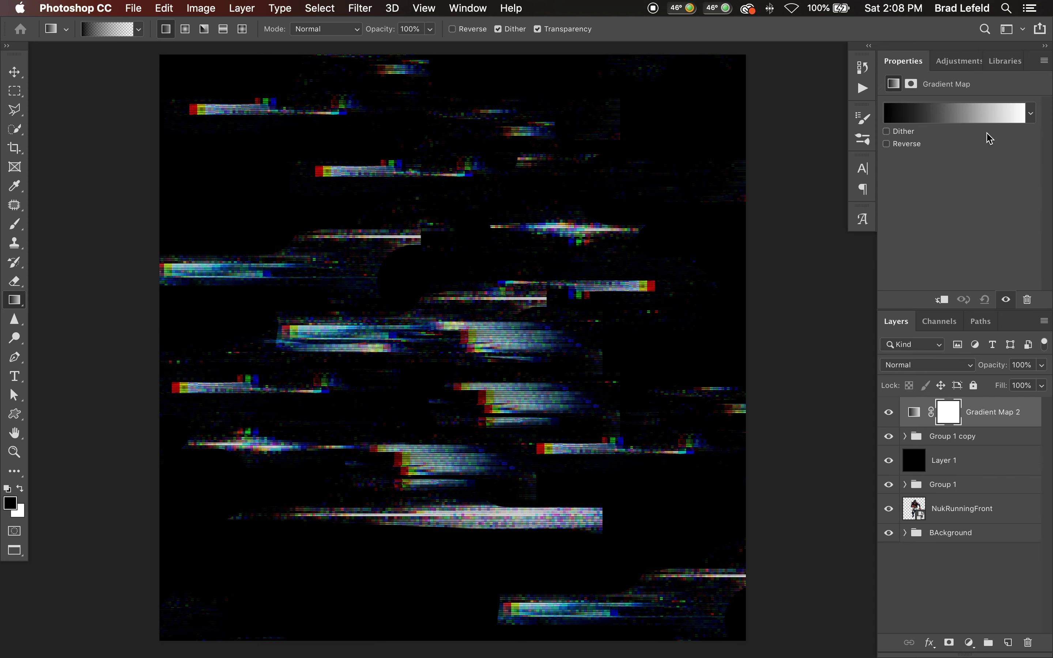
- Save the document to the Desktop as NukGlitch in Photoshop format with maximized compatibility
key(super+shift+s)
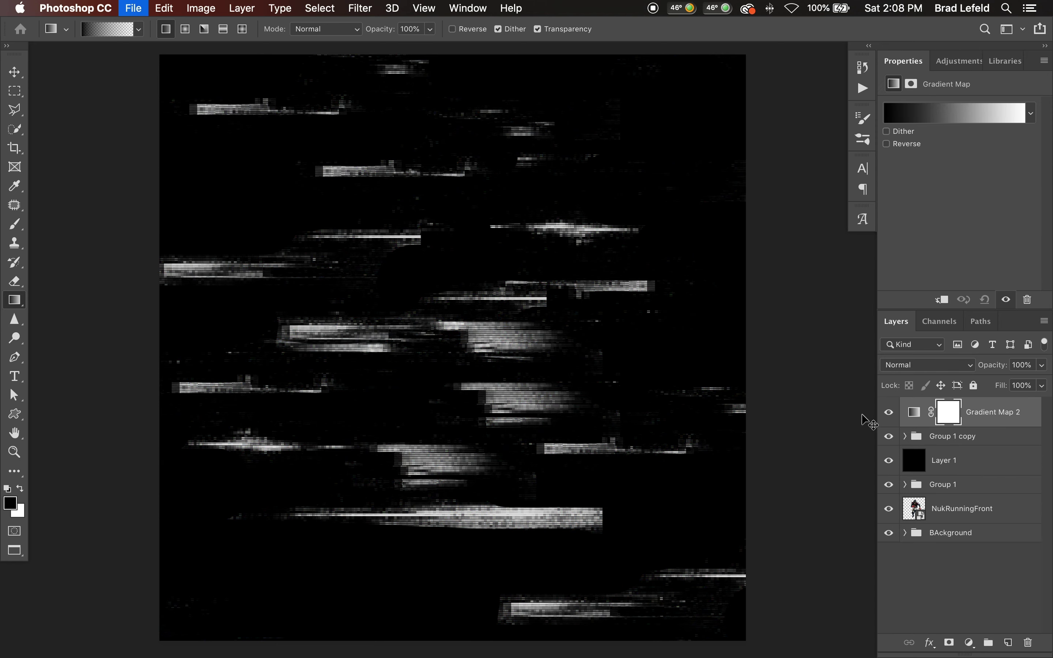
text(NukGlitch)
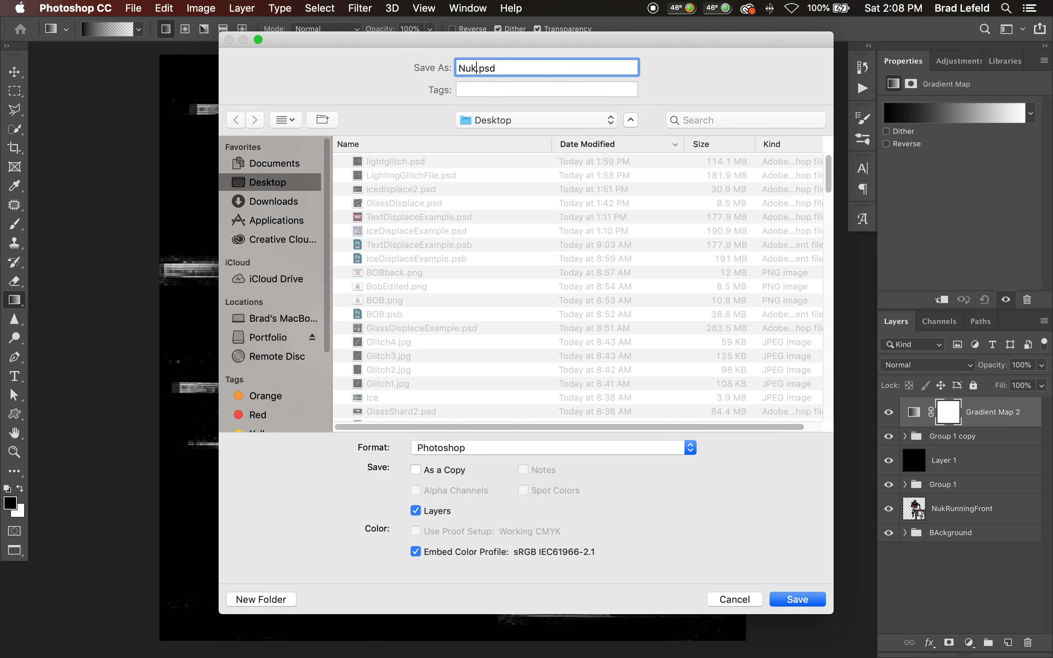
key(Return)
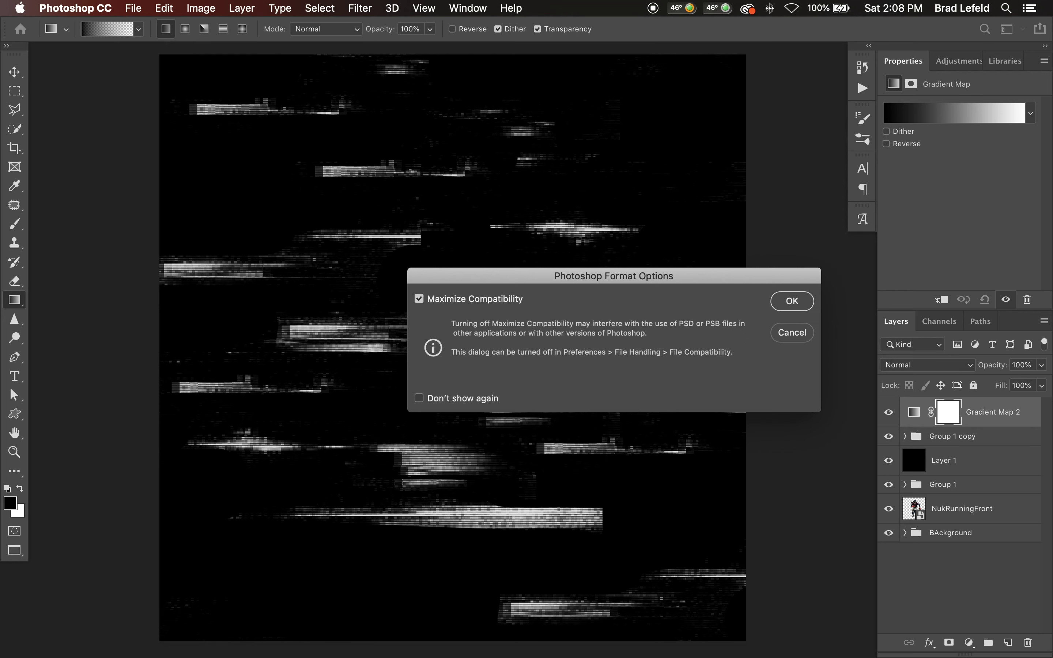
key(Return)
- Convert the document to 8 bits per channel, return to the standard screen mode and save the file
click(208, 8)
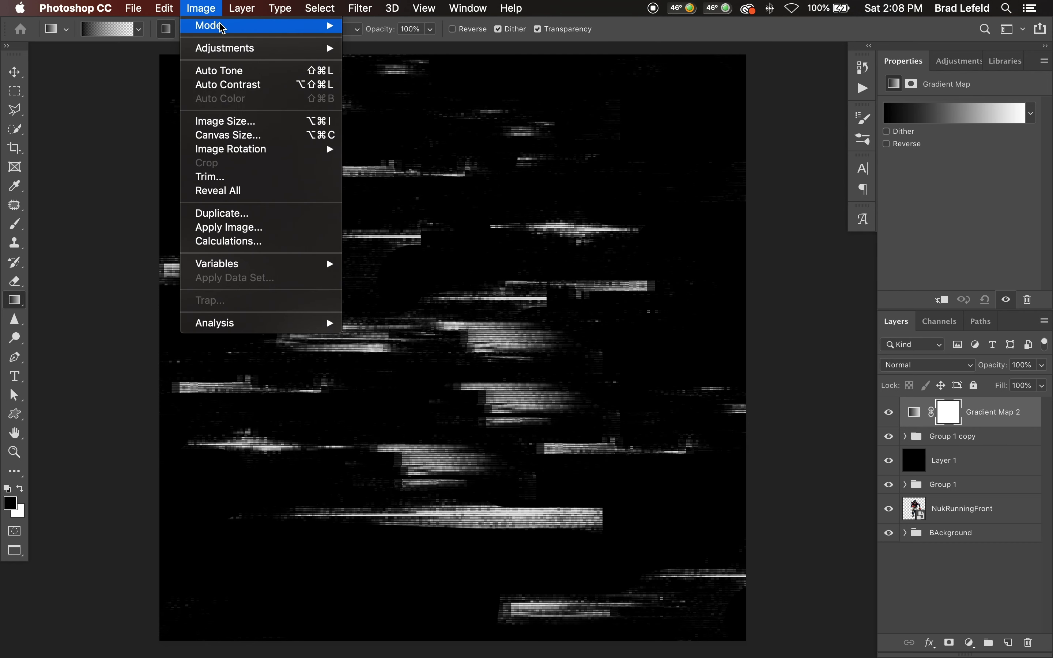
mouse_move(224, 27)
click(397, 150)
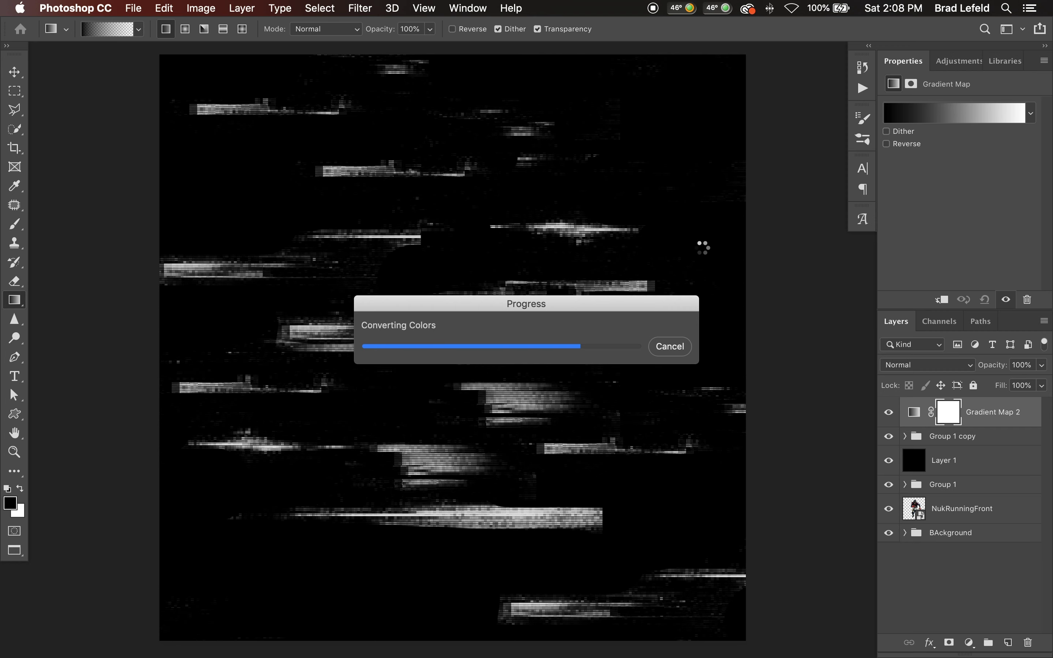
key(f)
key(f)
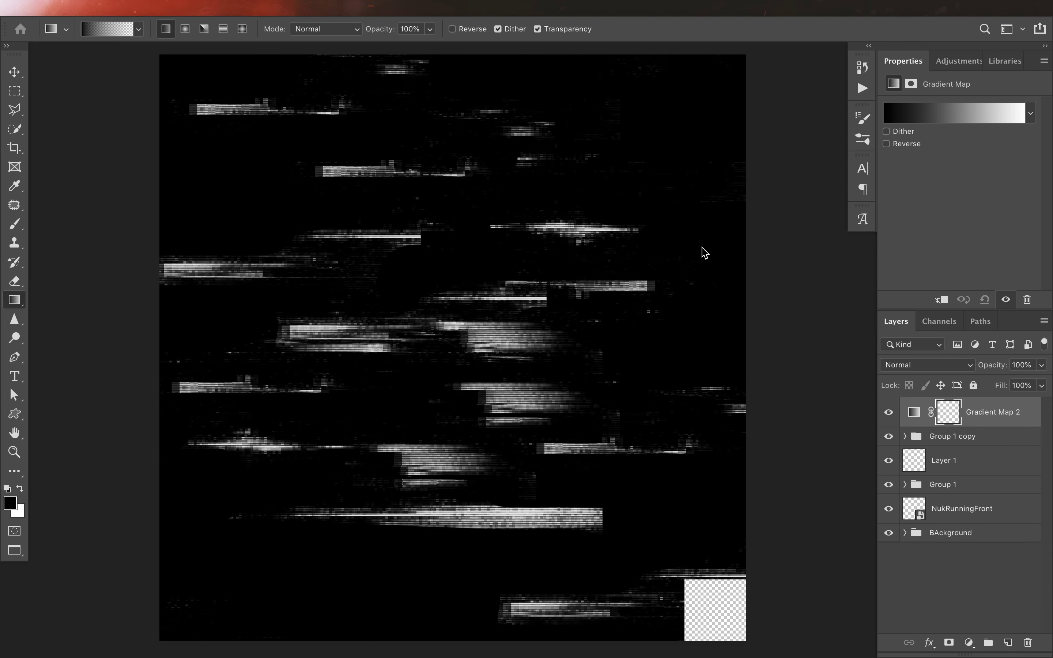
key(f)
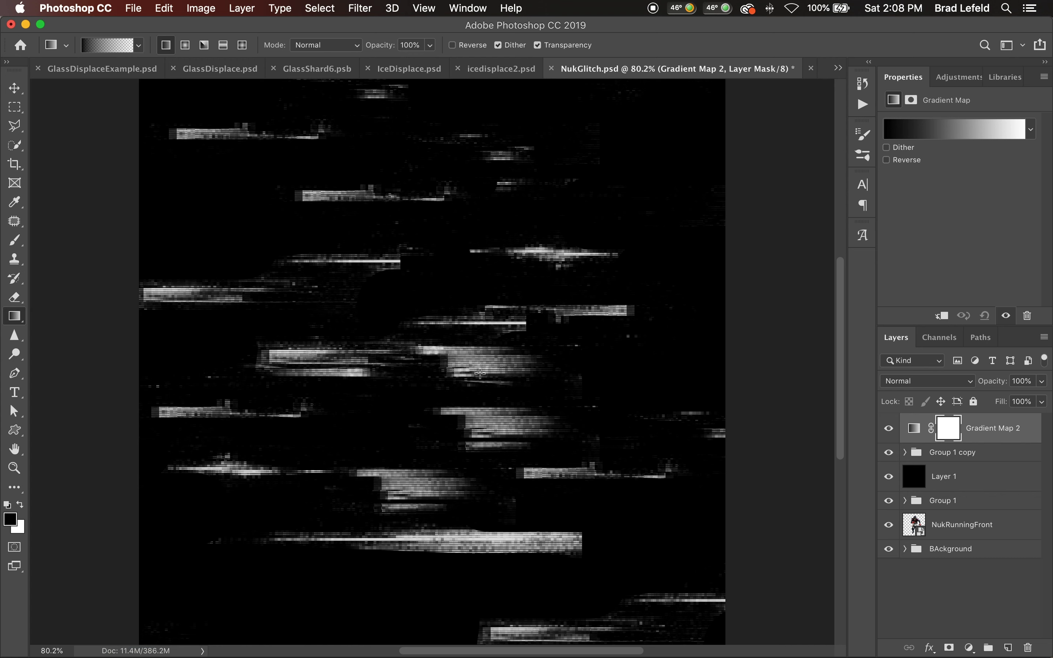
key(super+s)
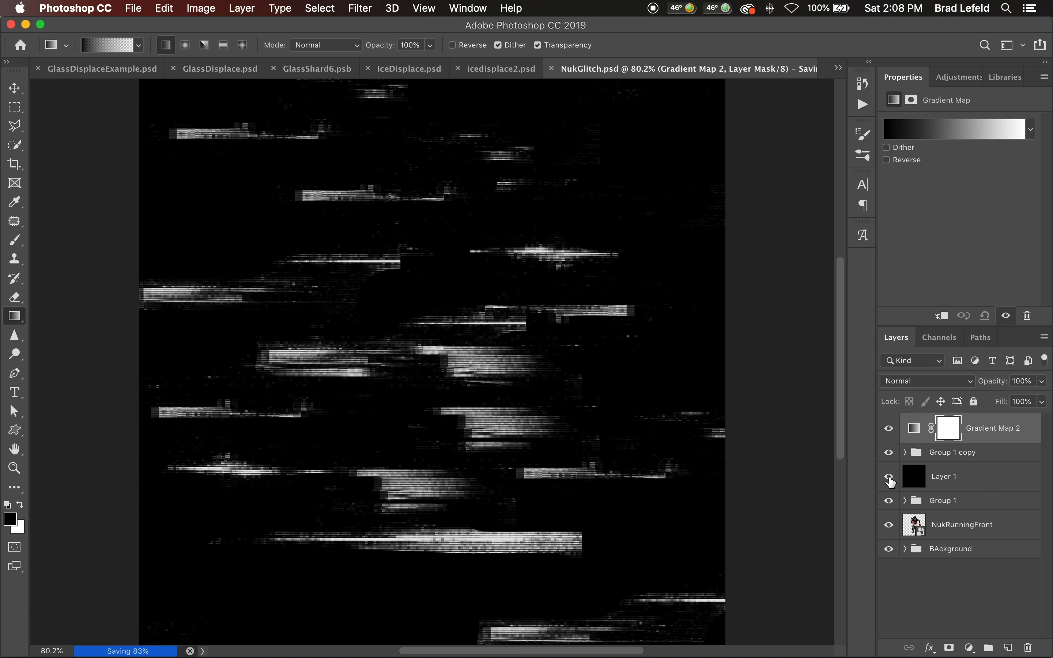
- Delete Group 1, the black Layer 1 and the Gradient Map 2 adjustment, keeping Group 1 copy above the player
click(889, 429)
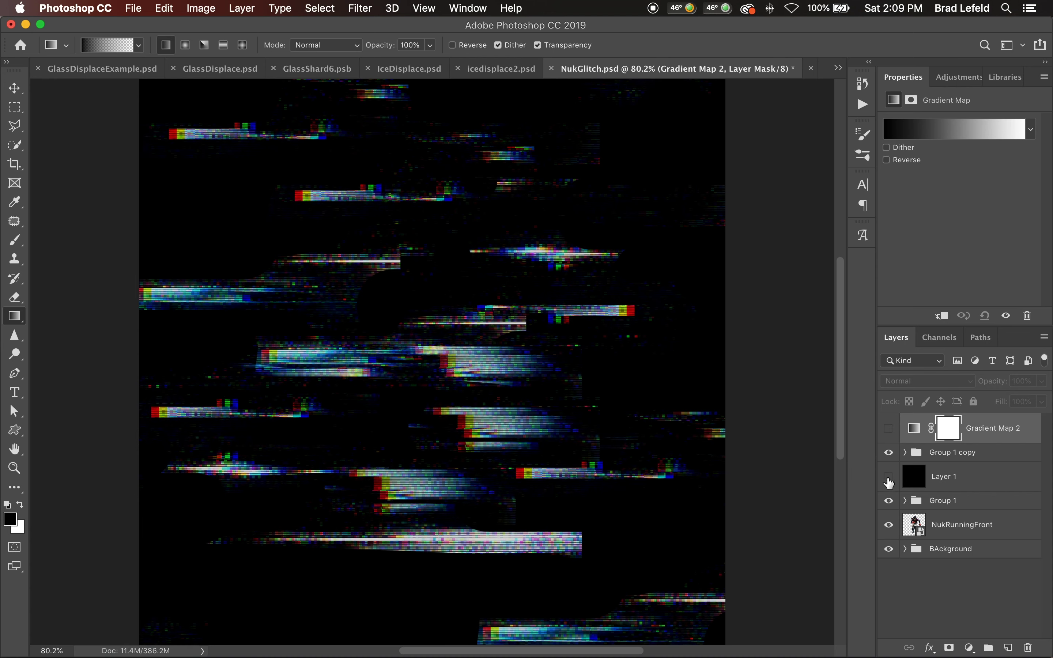
click(889, 476)
click(935, 504)
key(Delete)
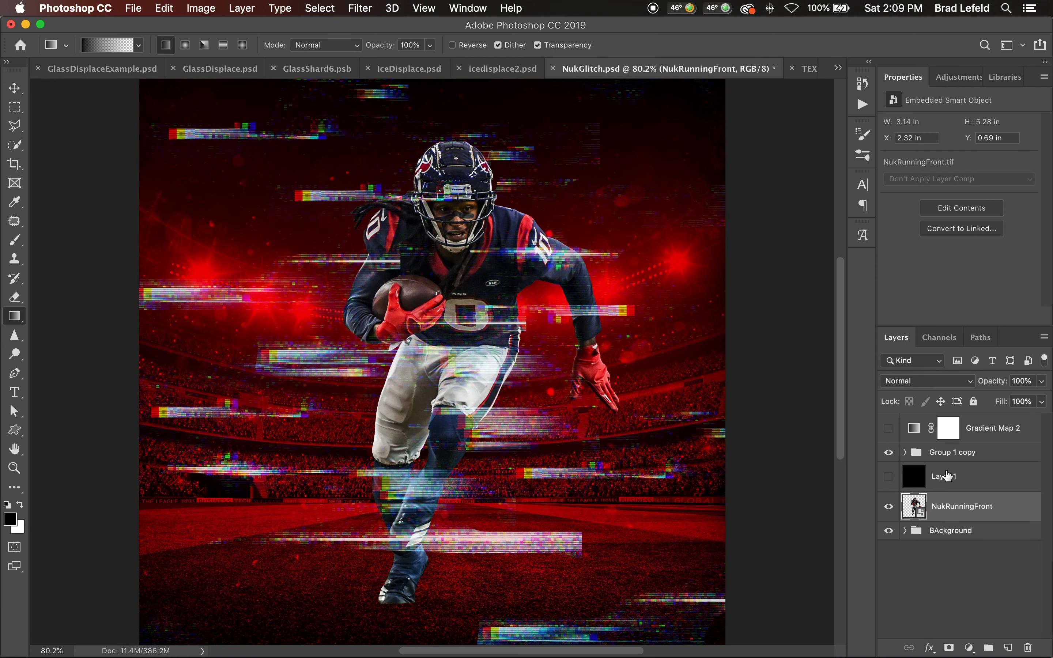
click(951, 476)
super+click(994, 431)
key(Delete)
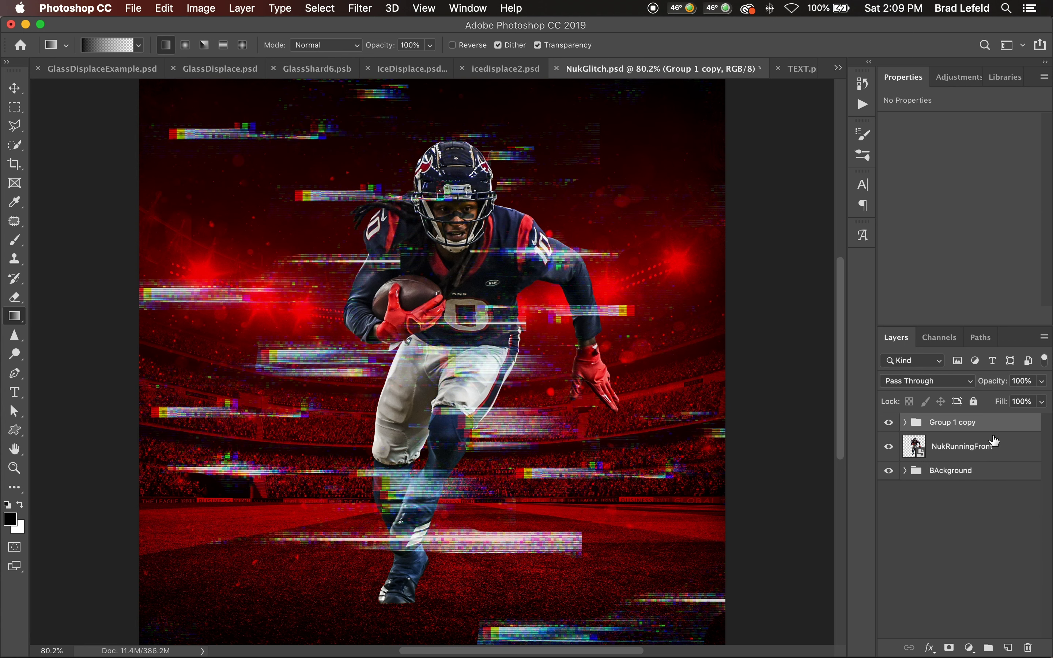
- Apply a Displace filter to NukRunningFront with horizontal scale 25 and vertical scale 0, using NukGlitch.psd as the displacement map
key(v)
click(952, 448)
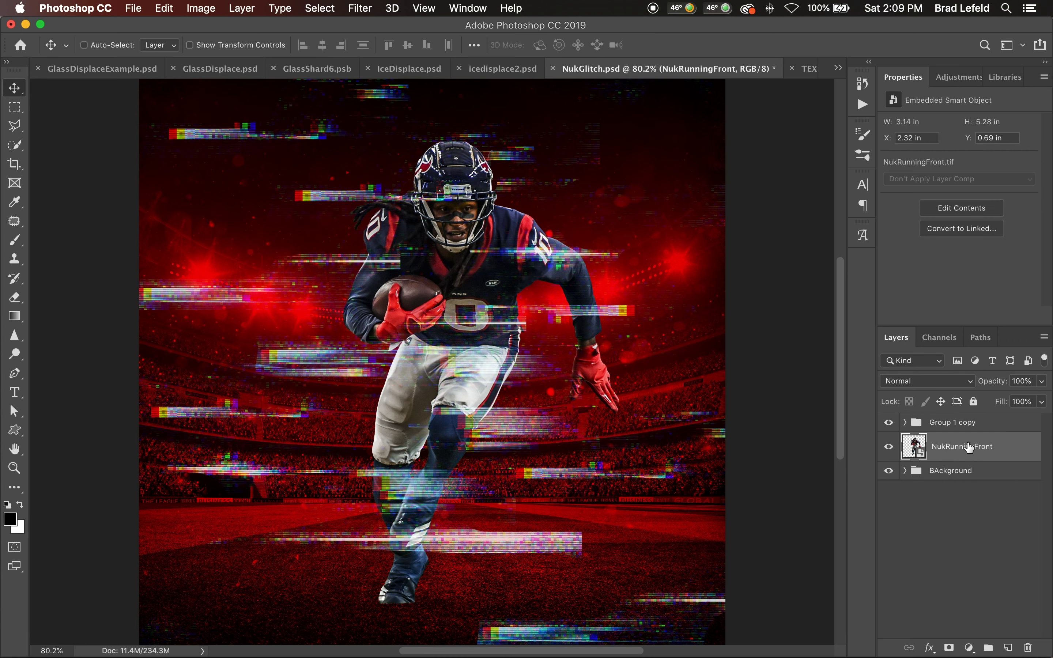
click(355, 8)
mouse_move(459, 217)
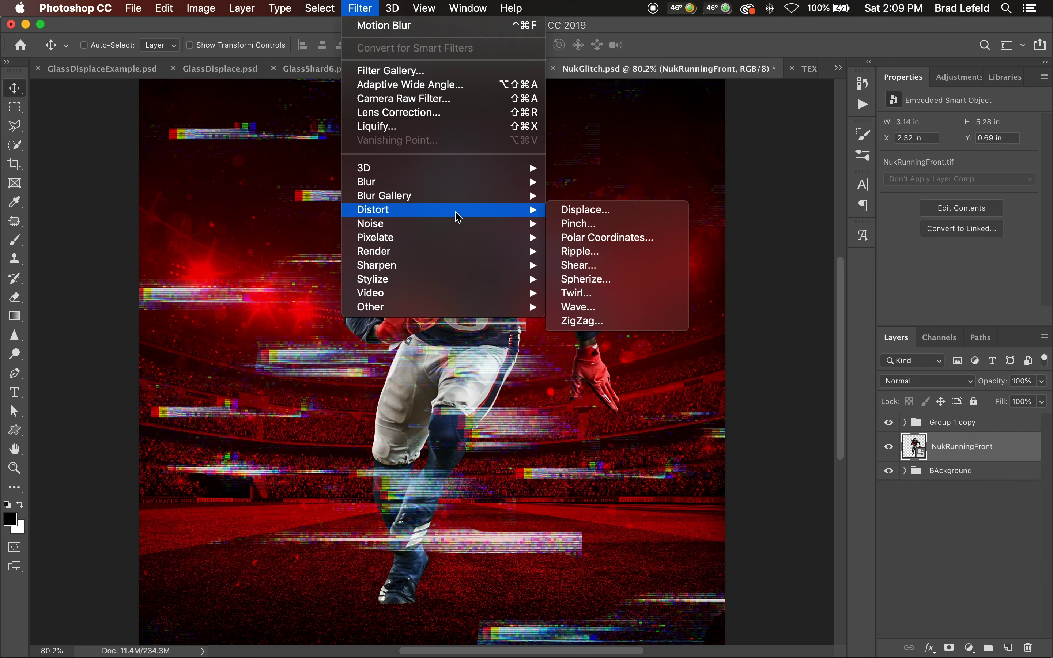
click(593, 210)
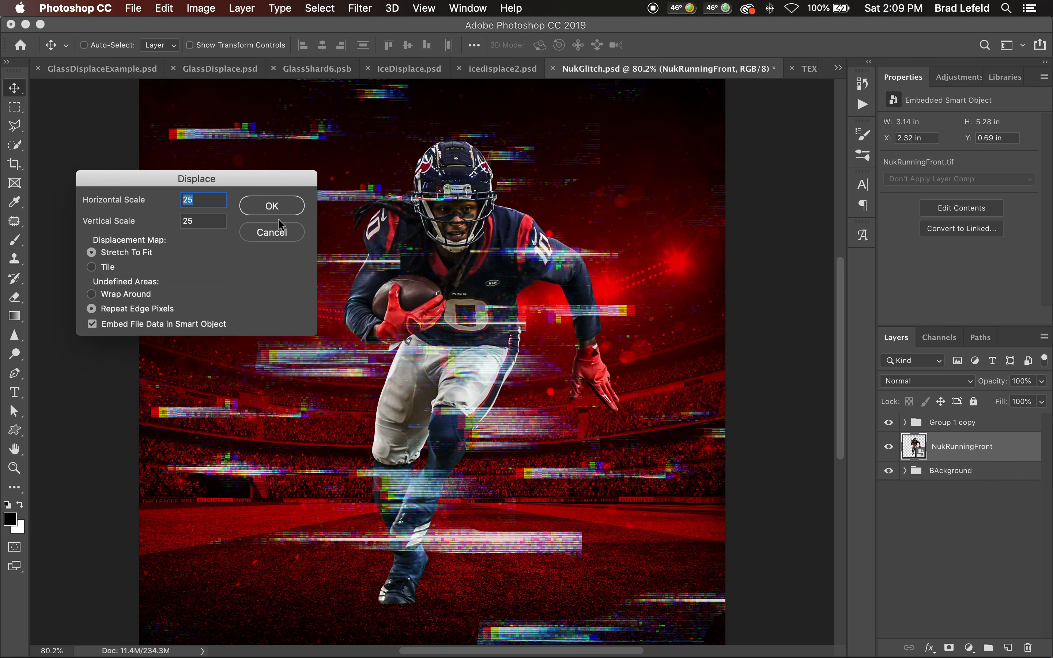
key(Tab)
text(0)
click(285, 207)
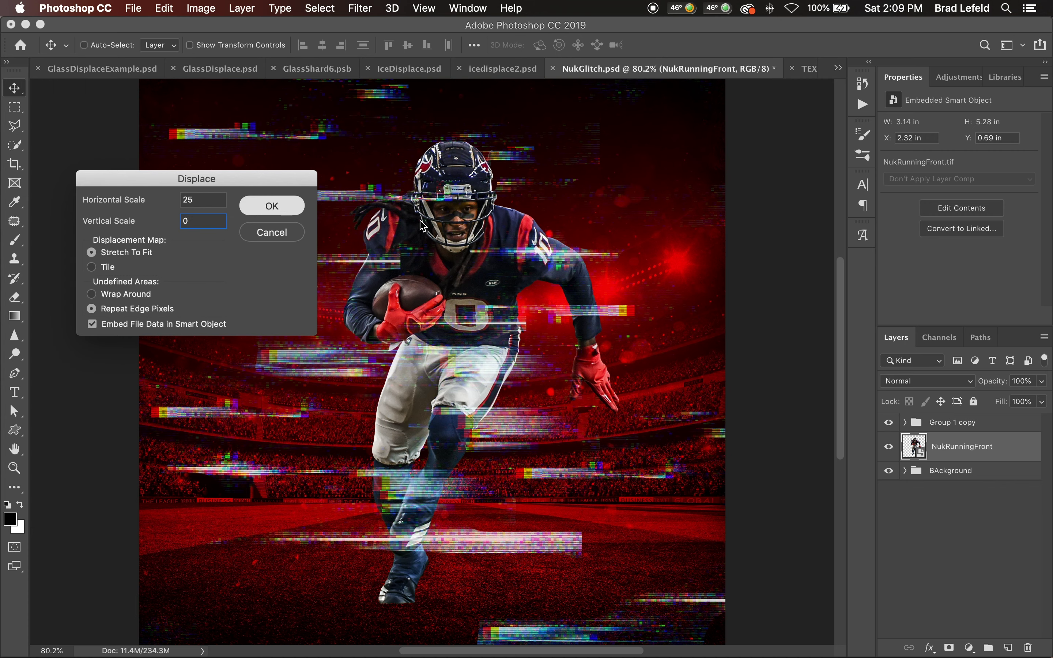
click(421, 155)
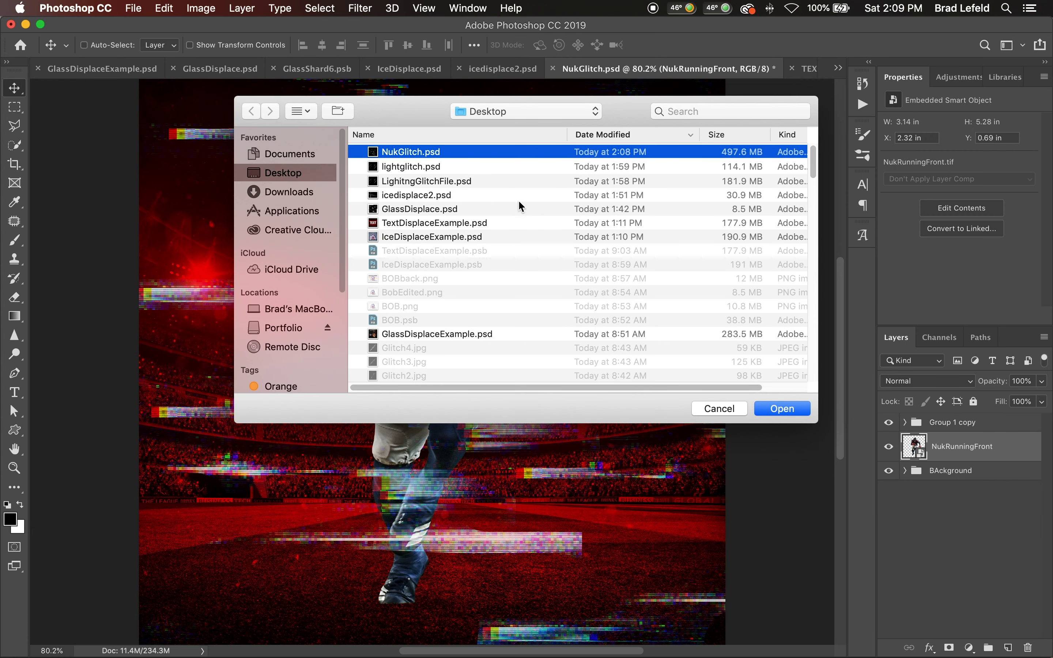
click(782, 409)
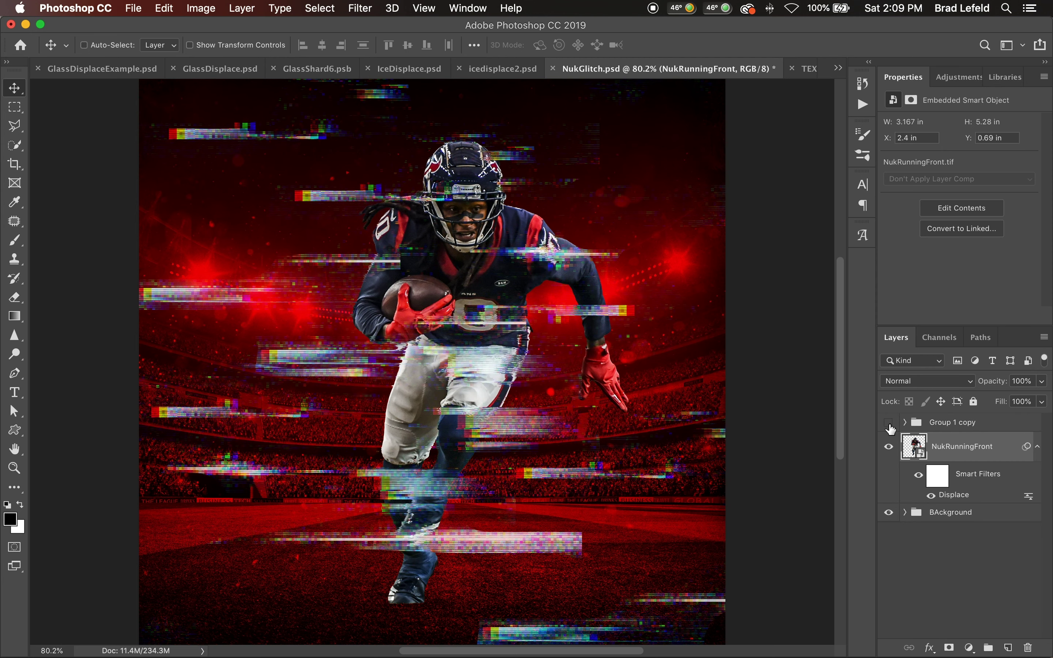
- Set Group 1 copy to Color Dodge blending and duplicate it with the duplicate in Screen mode
click(889, 424)
click(890, 423)
click(953, 428)
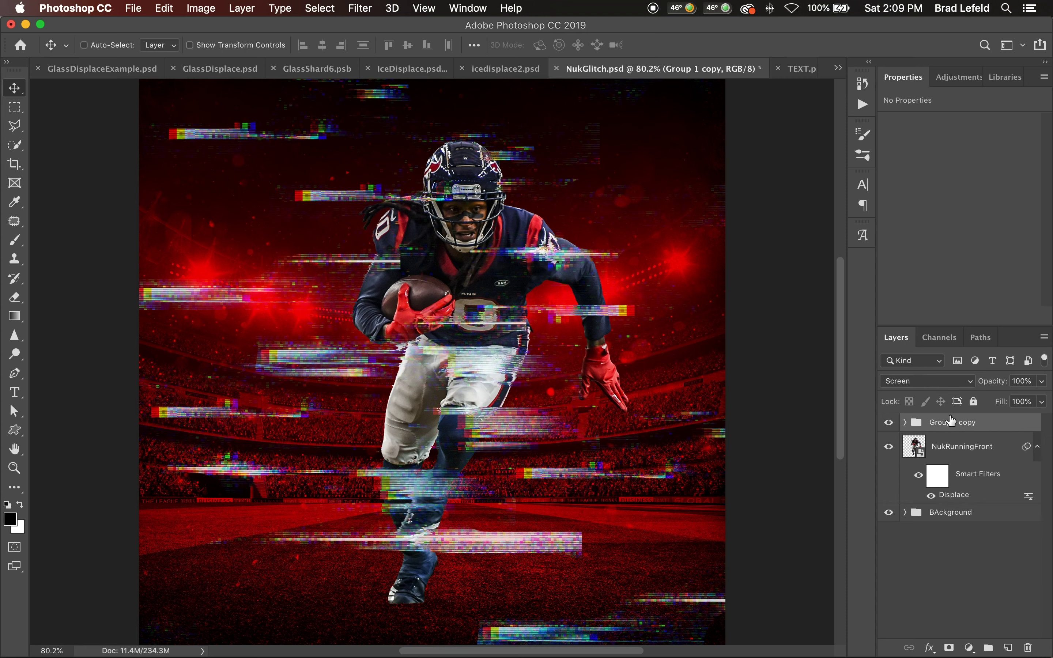
scroll(933, 387, down, 1)
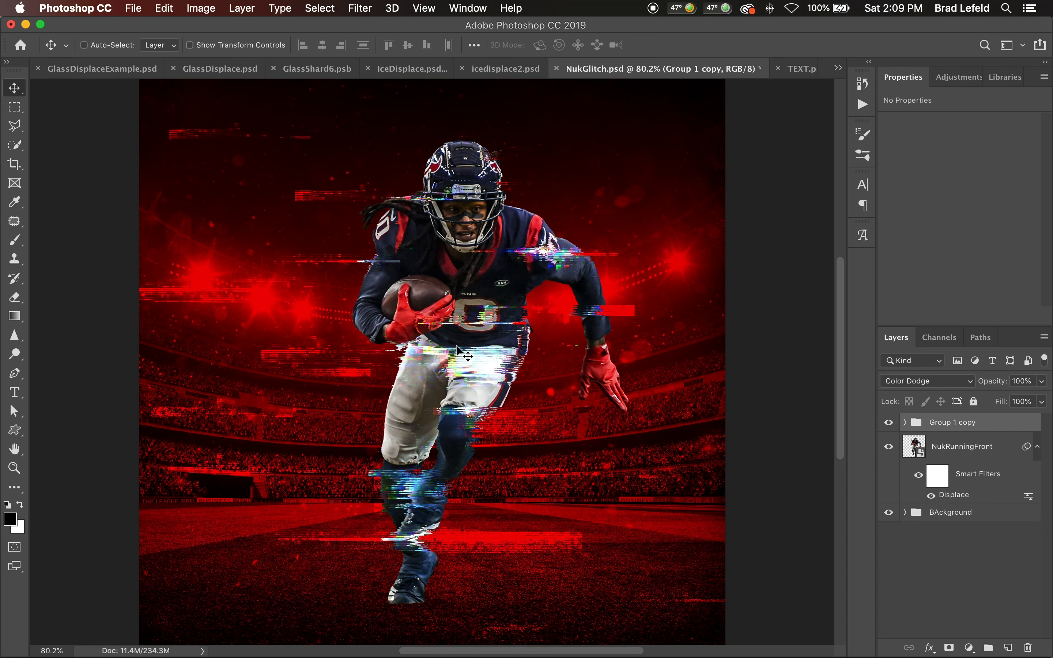
key(super+j)
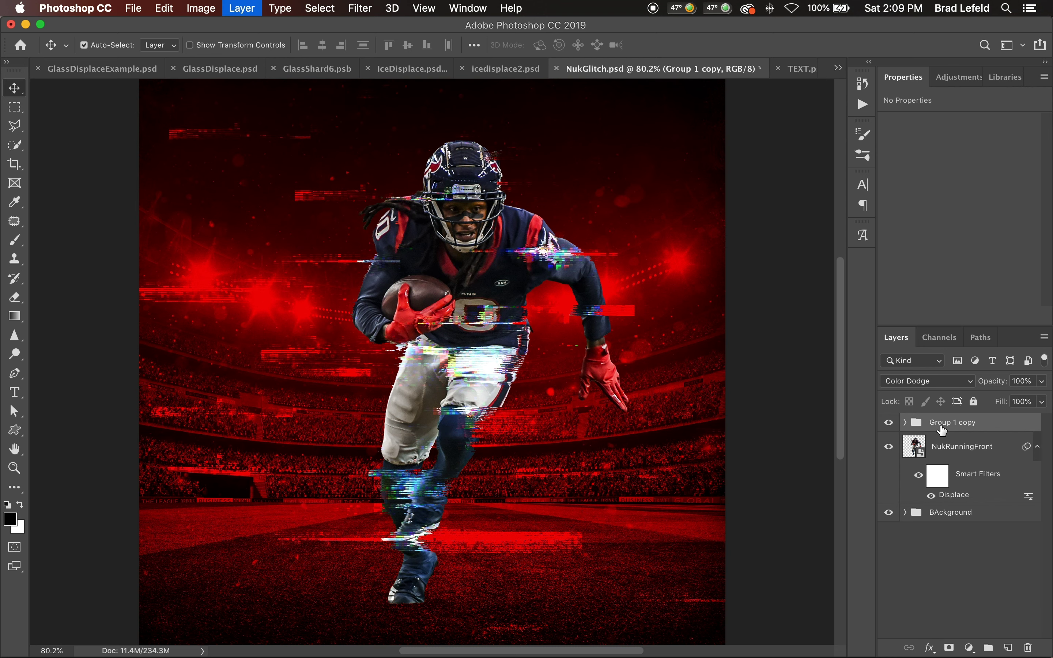
key(shift+minus)
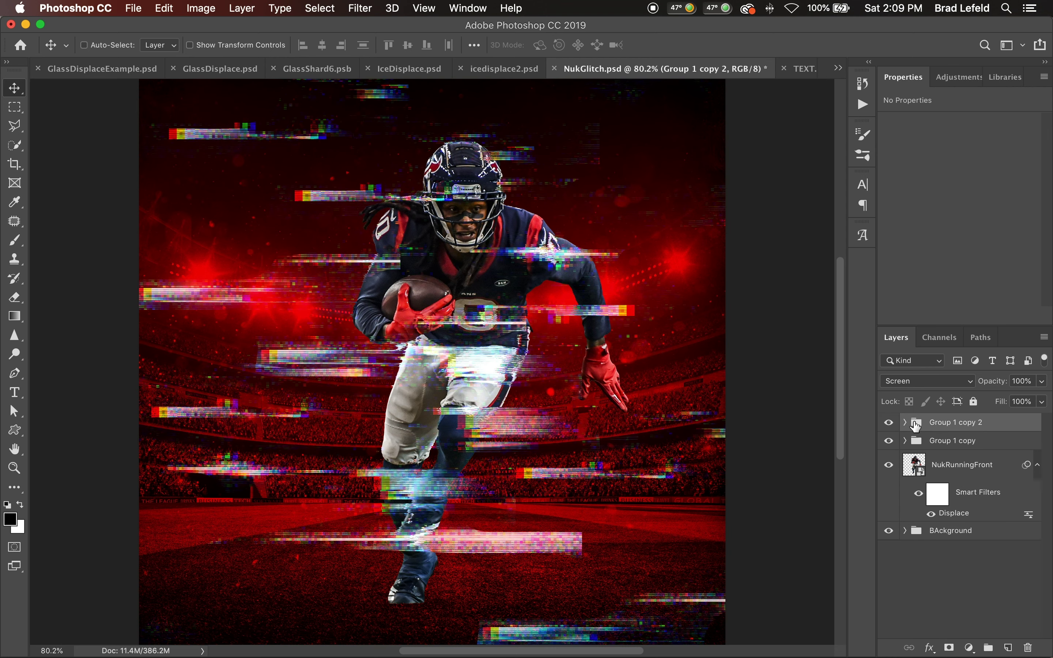
- Sample the red of the player's jersey and add a Gradient Map adjustment above Group 1 copy 2
key(i)
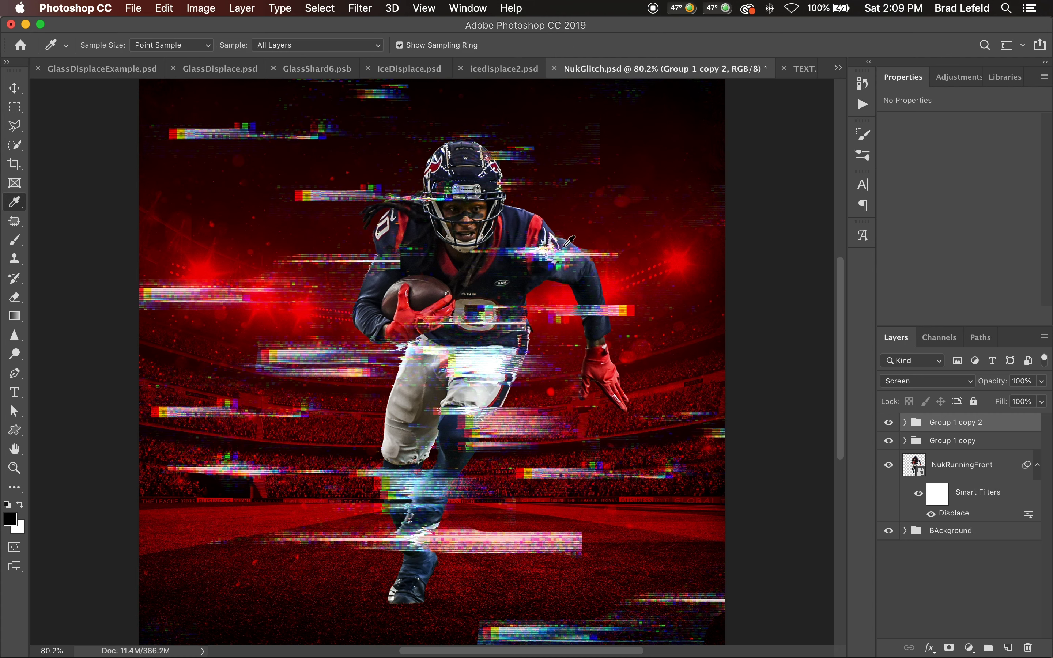
click(540, 227)
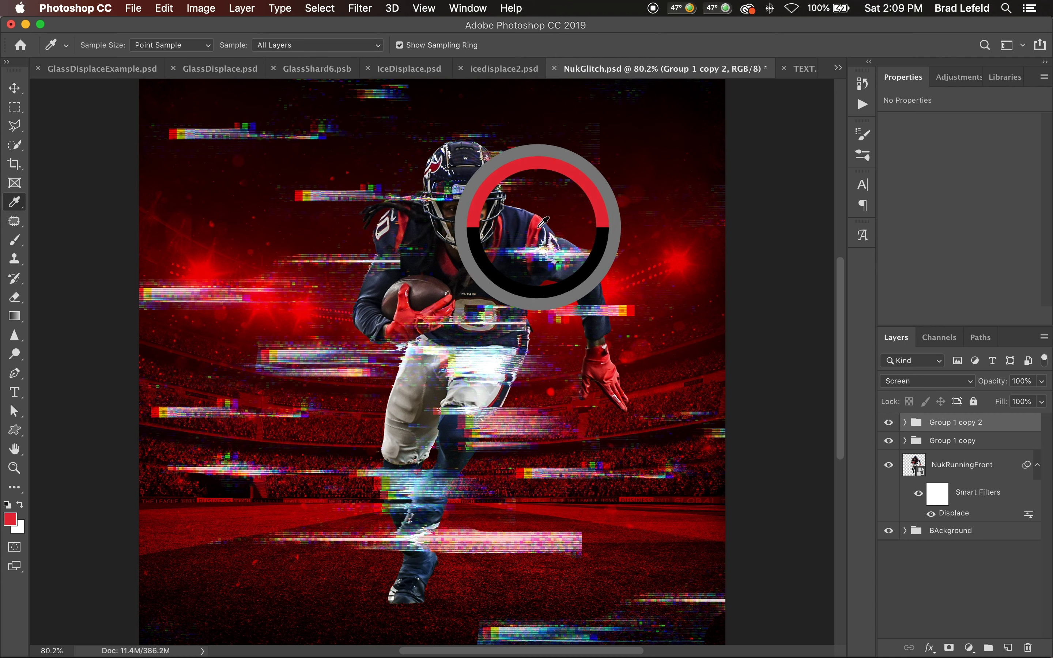
click(968, 78)
click(989, 150)
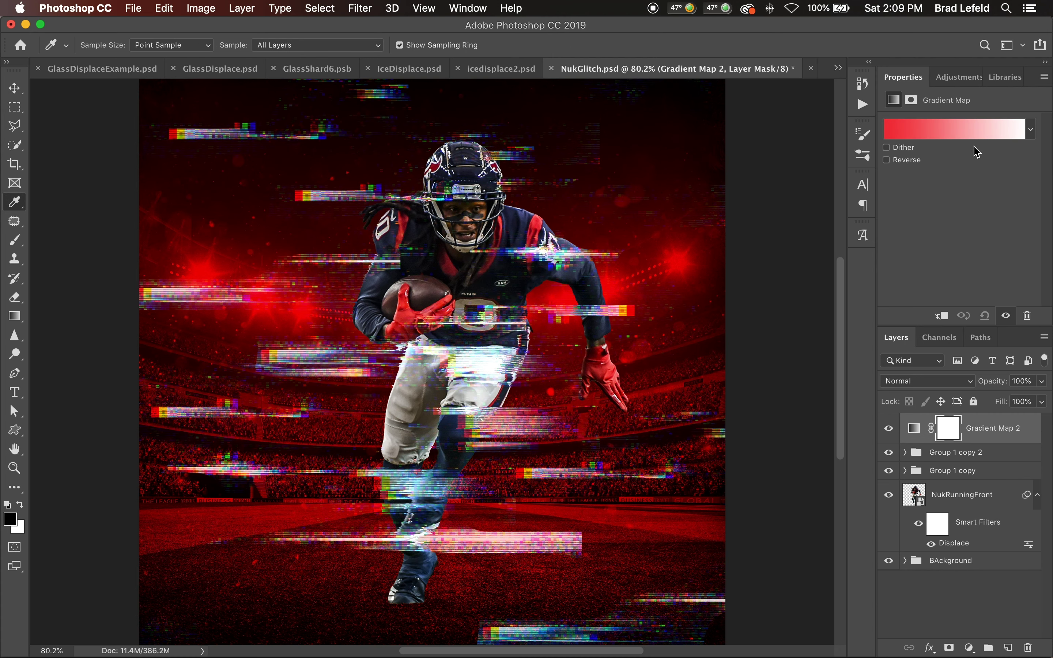
- Edit the gradient to run from black (000000) at 0% through red at 34% to white
click(953, 129)
click(749, 398)
click(846, 398)
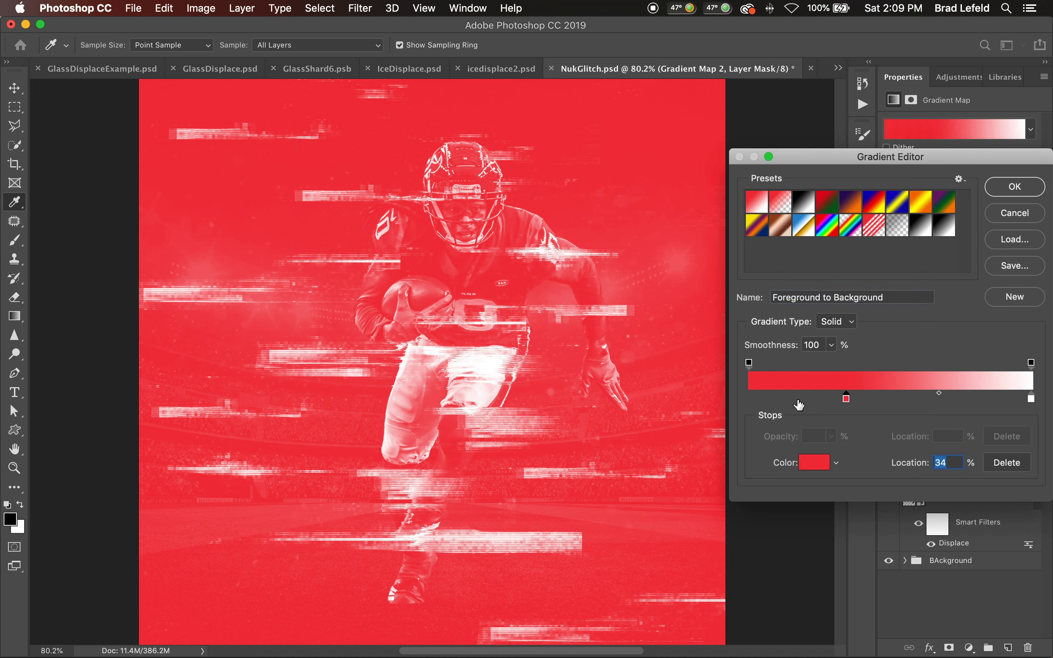
click(749, 398)
click(815, 462)
drag(202, 542, 234, 607)
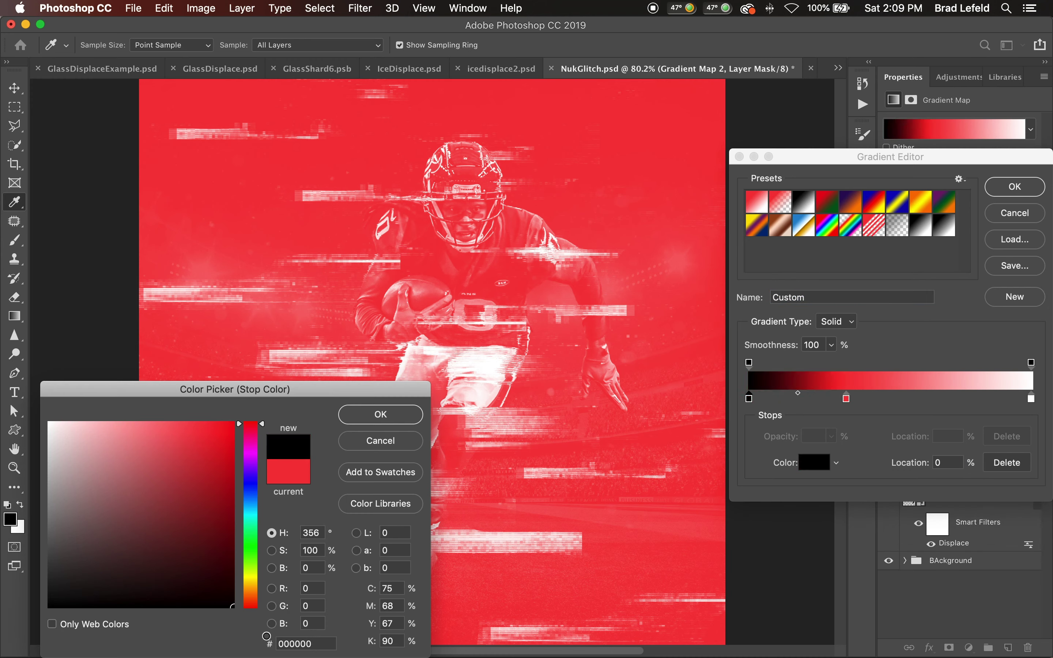
click(417, 414)
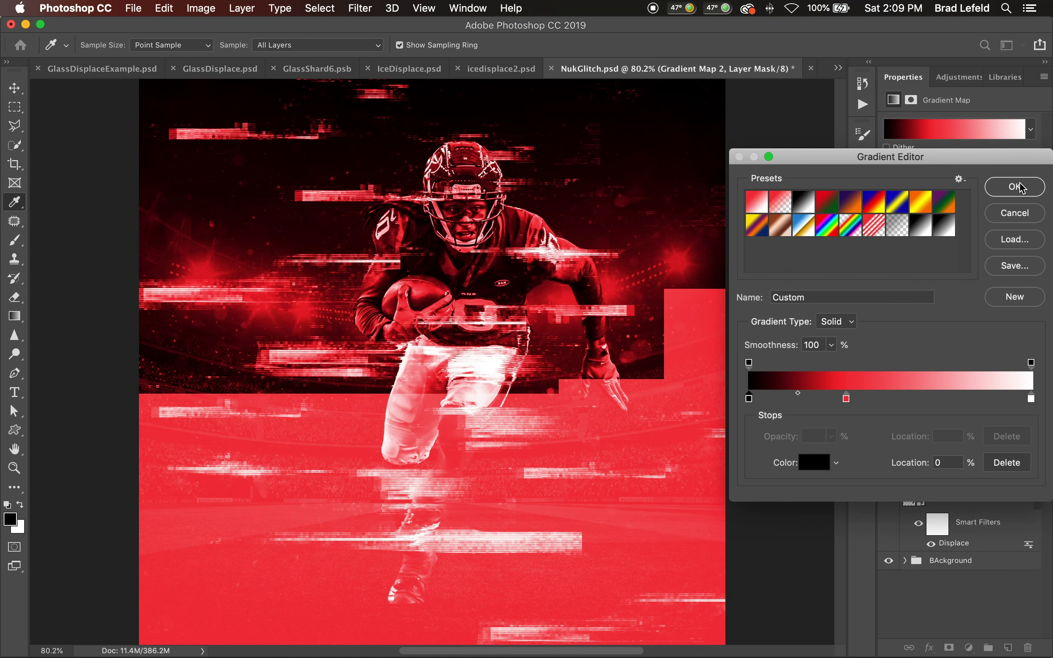
click(1016, 187)
- Clip Gradient Map 2 to Group 1 copy 2, set its blend mode to Hue and compare the image without it
alt+click(929, 440)
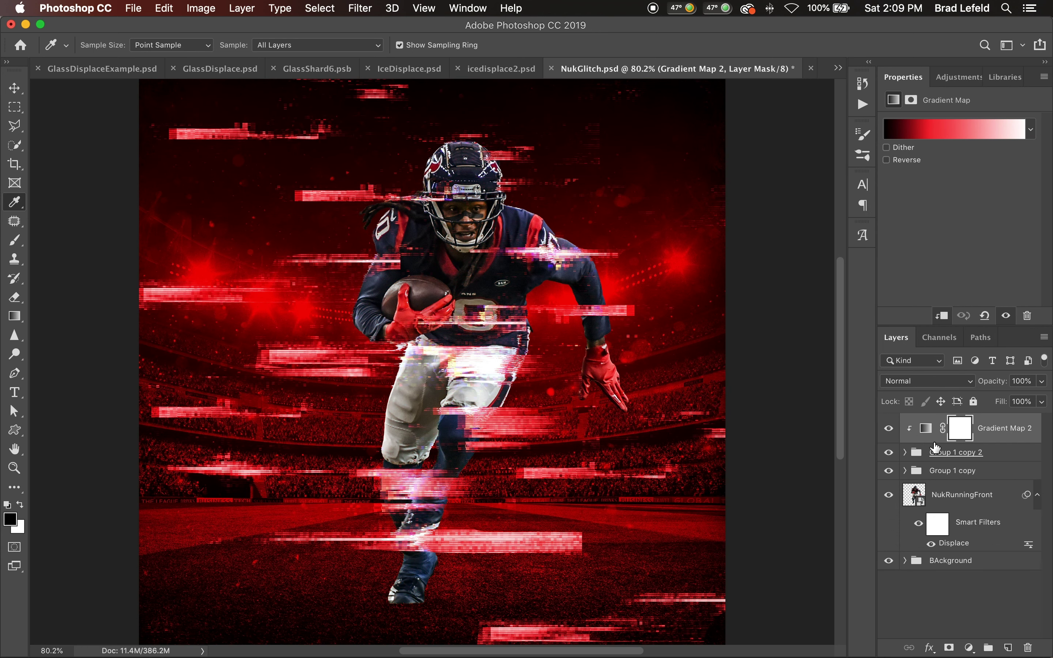
key(v)
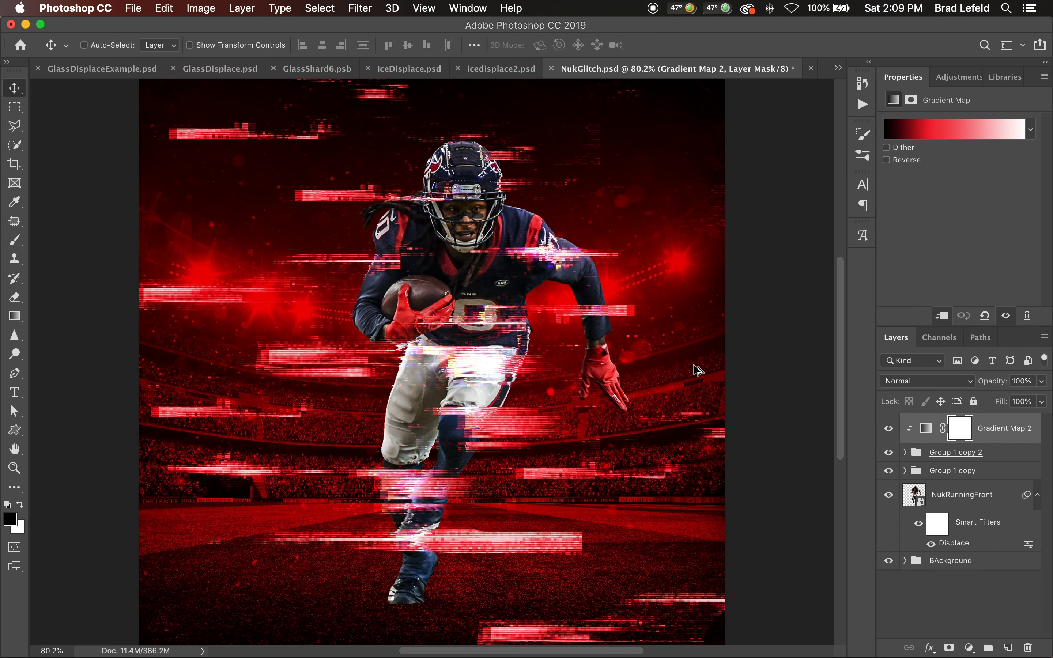
key(alt+shift+c)
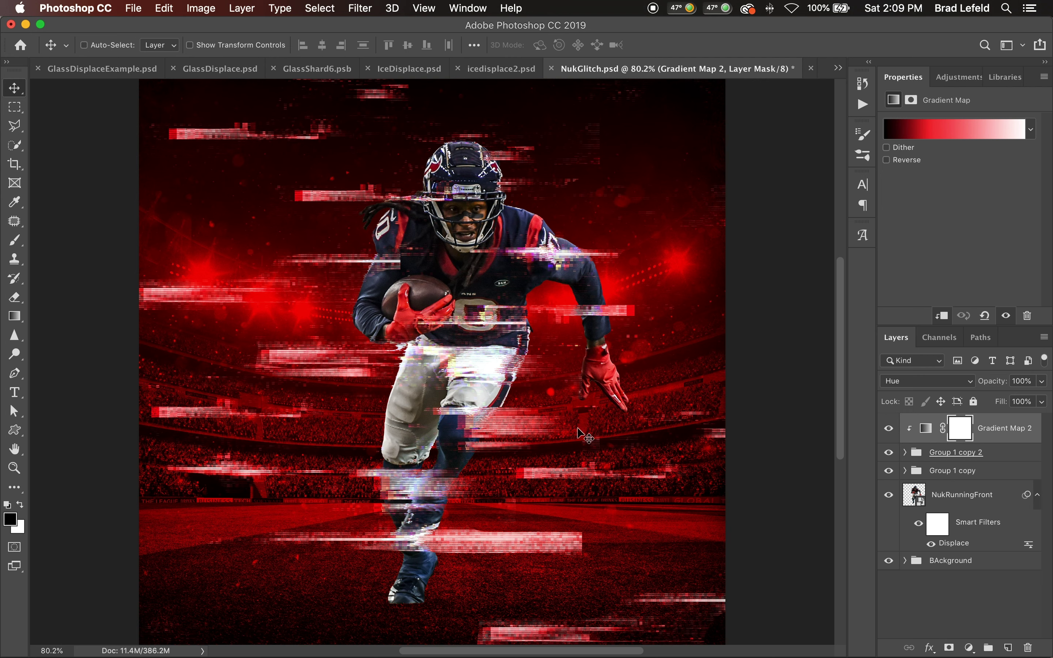
click(889, 430)
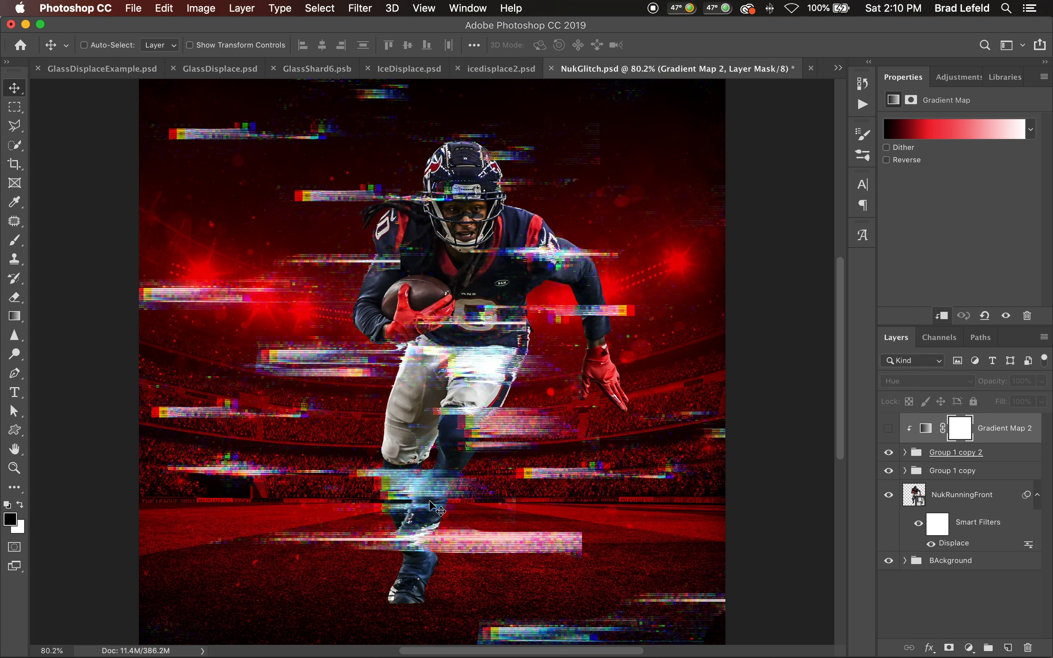
click(888, 429)
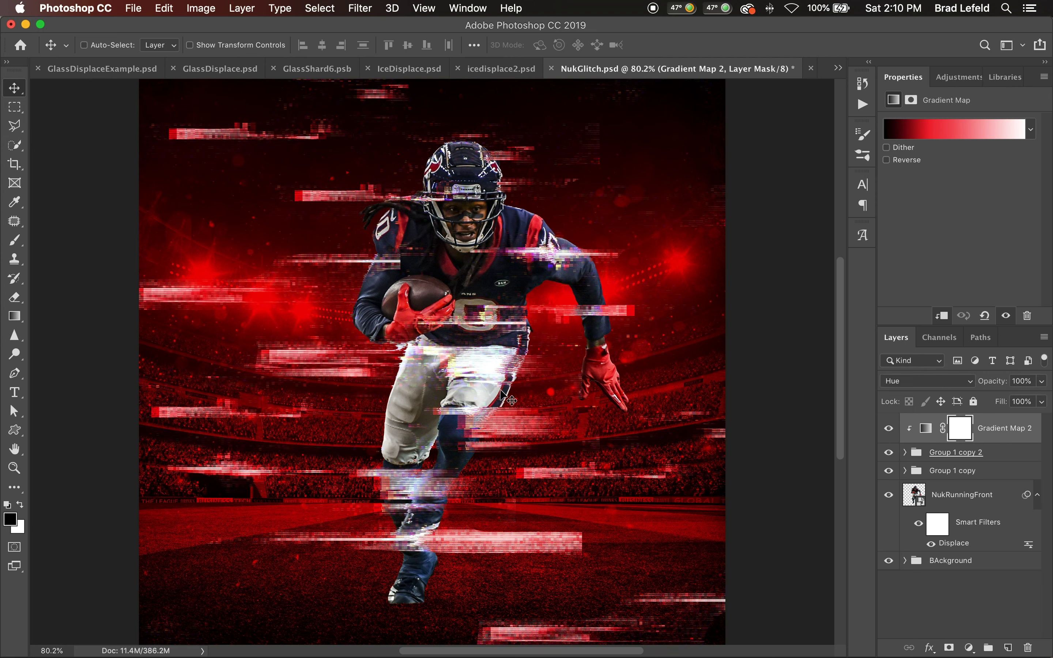
- Duplicate Group 1 copy 2 together with its clipped gradient map and convert the duplicated group for smart filters
shift+click(950, 452)
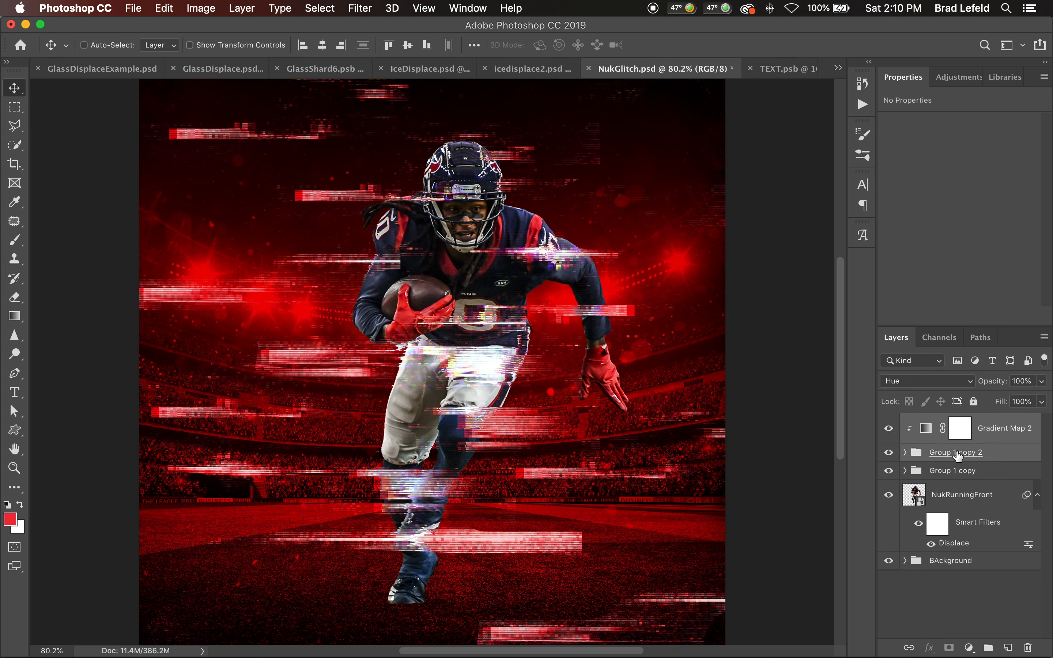
key(super+j)
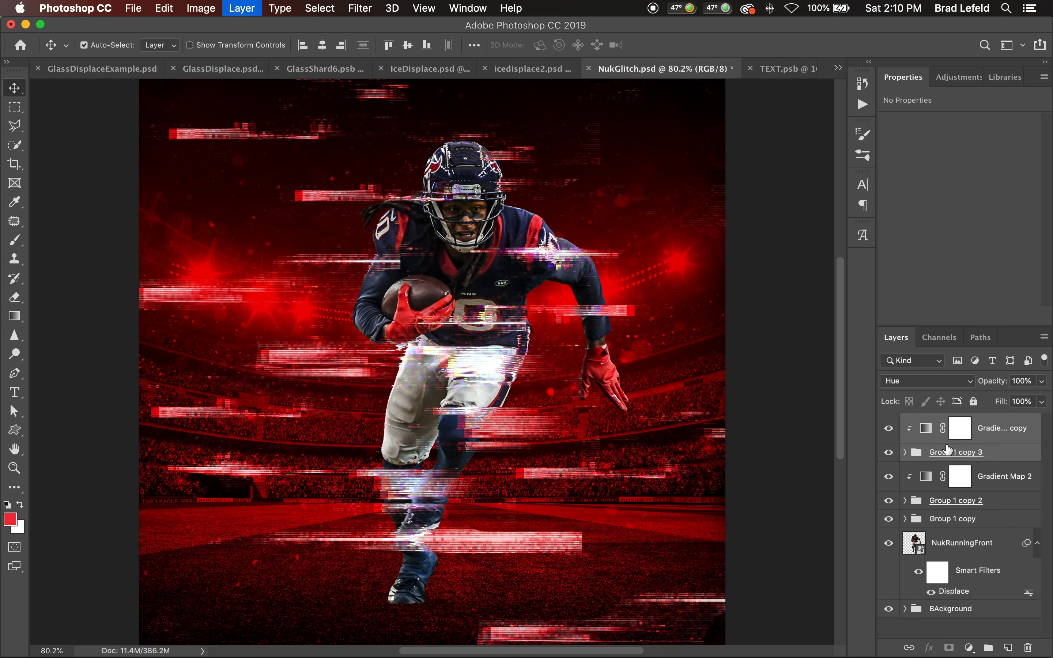
click(360, 9)
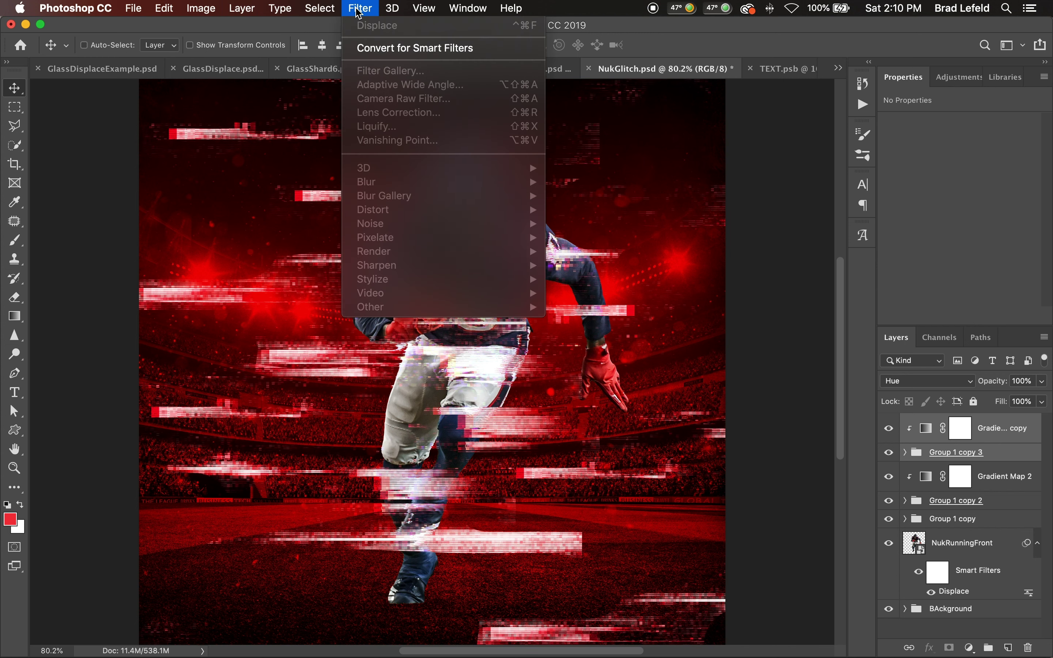
click(403, 48)
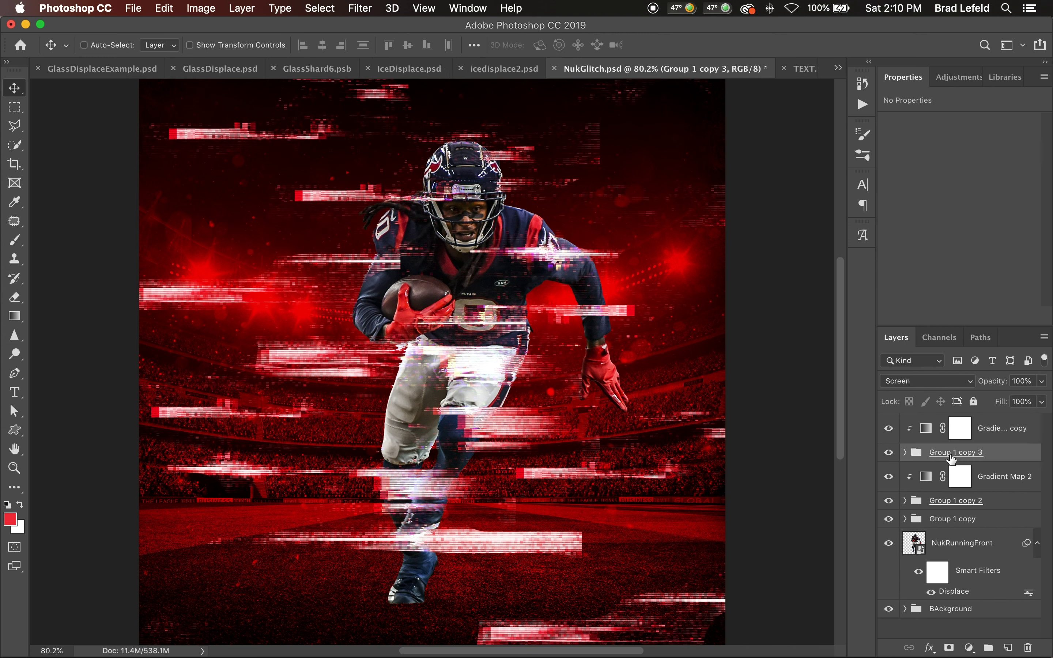
click(357, 9)
click(384, 47)
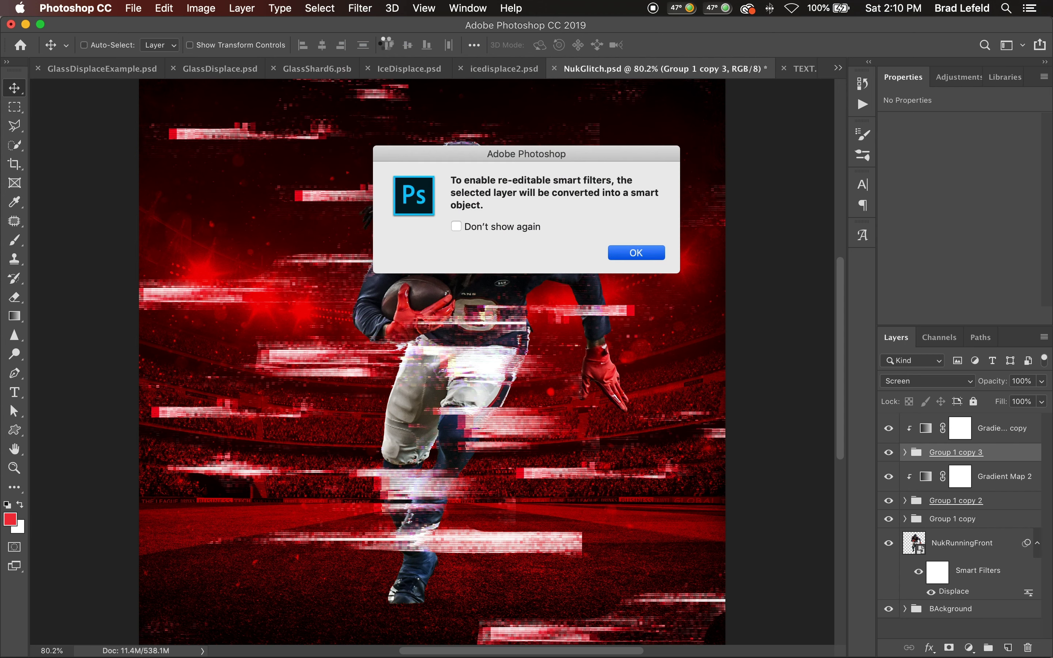
key(Return)
- Apply a Motion Blur to Group 1 copy 3 with an angle of 0° and a distance of 200 pixels
click(361, 7)
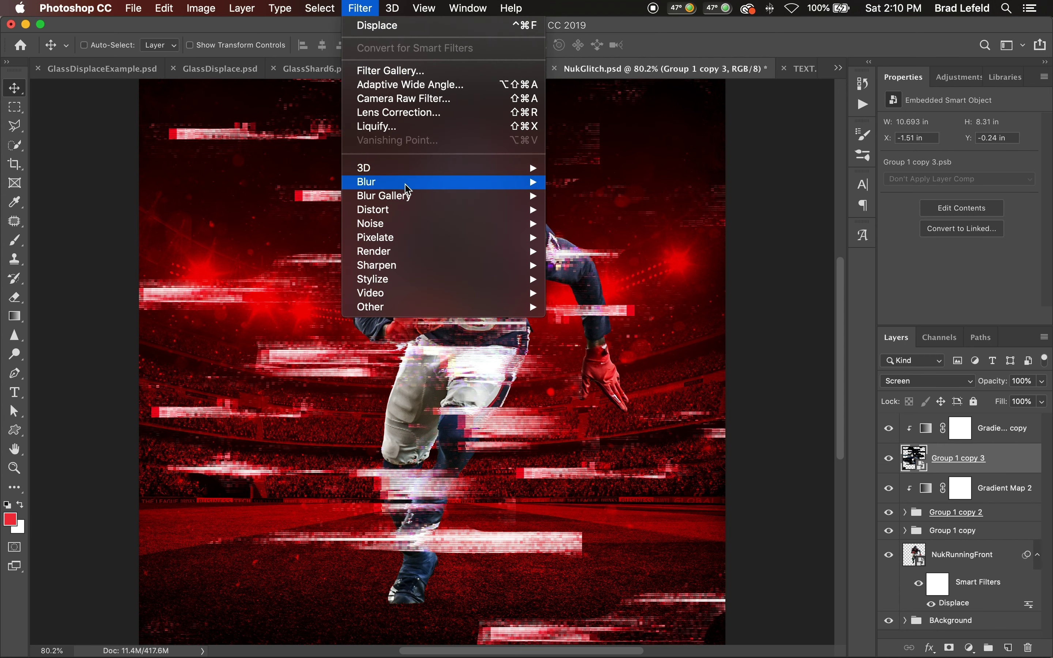
mouse_move(528, 182)
click(600, 264)
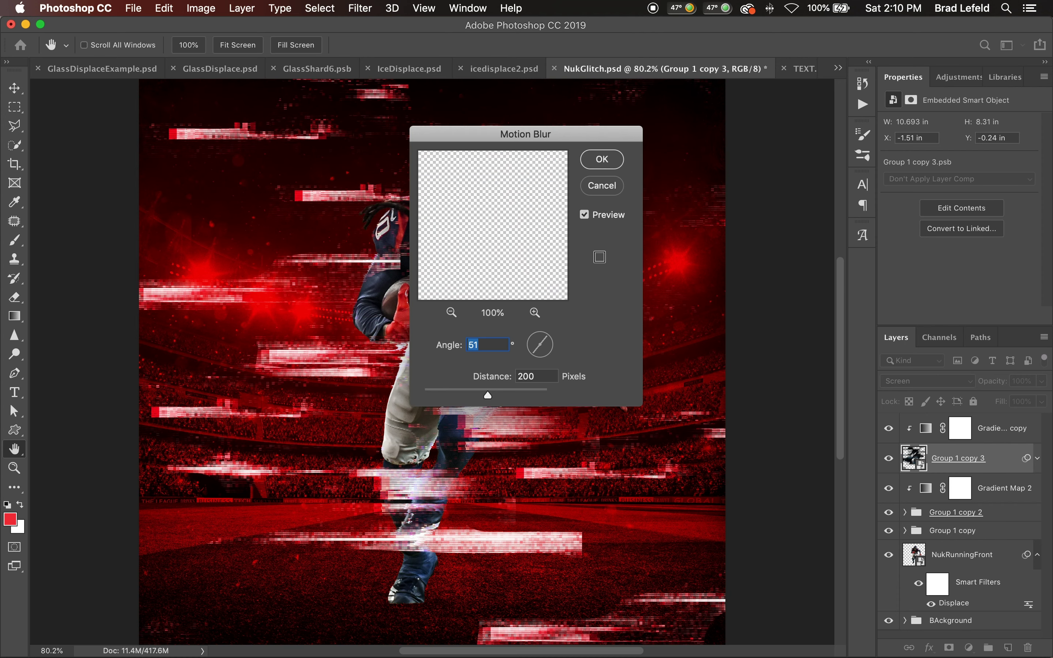
text(0)
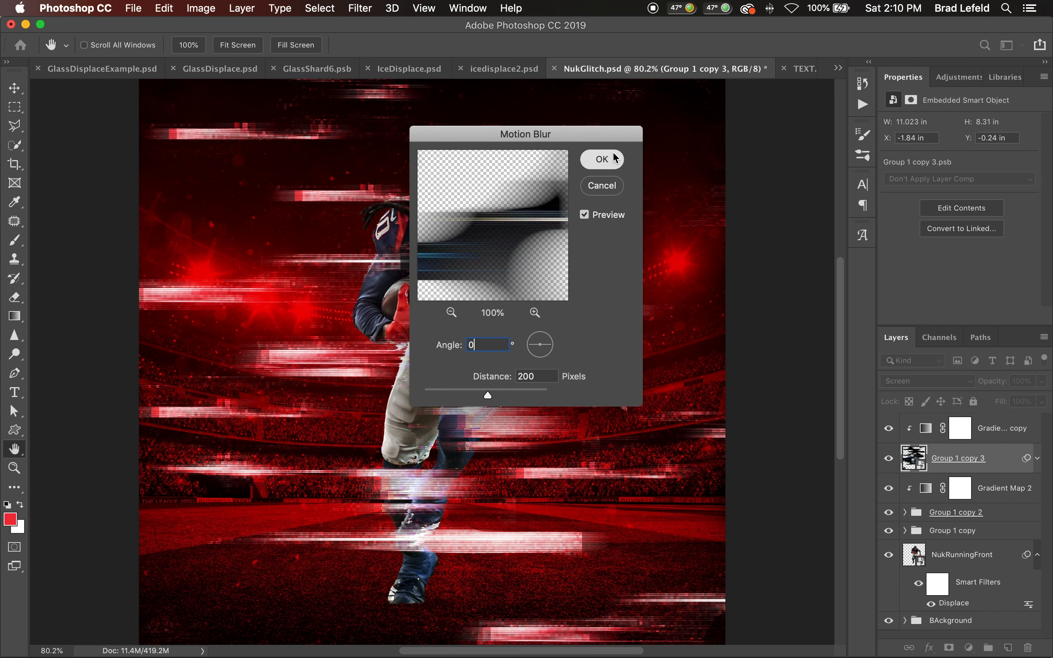
key(Return)
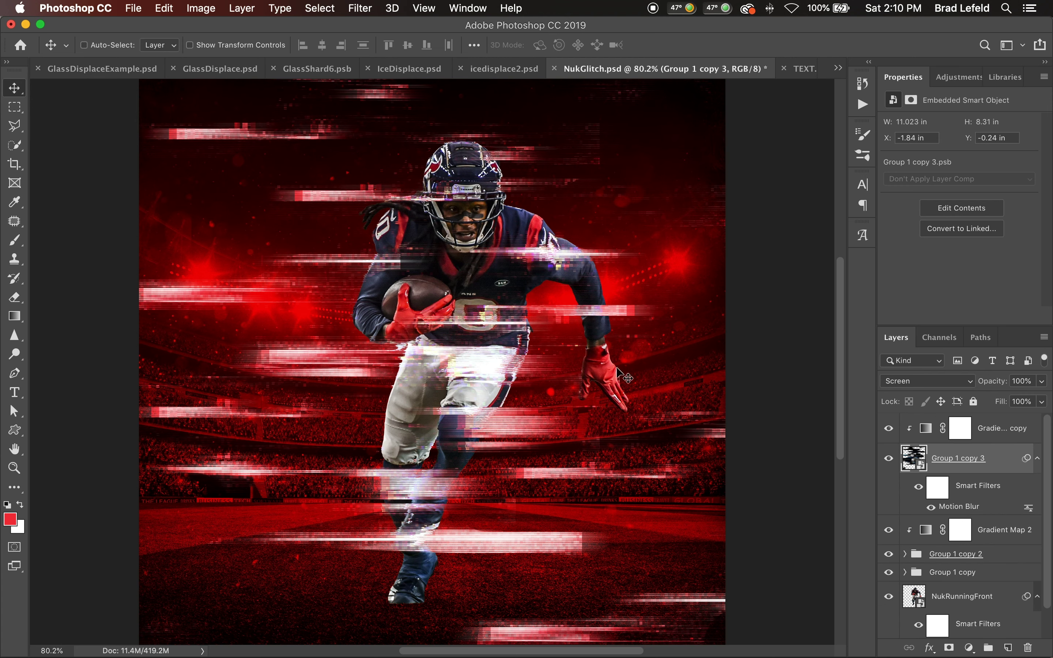
- Duplicate the blurred Group 1 copy 3 with its clipped gradient map and set the duplicated streak layer to Color Dodge
shift+click(999, 440)
key(super+j)
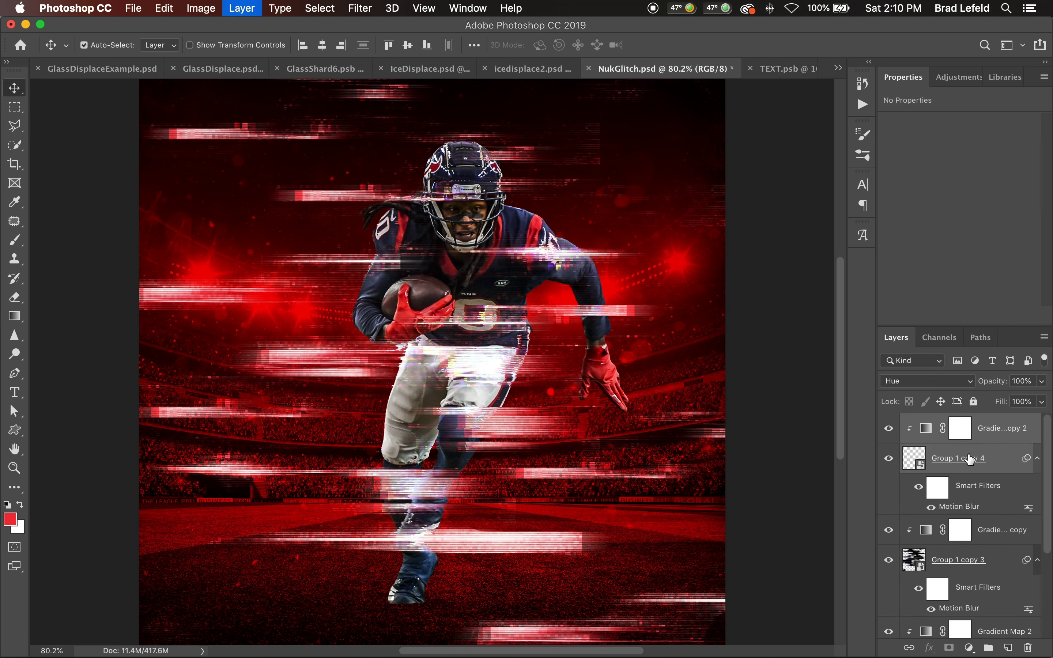
click(991, 460)
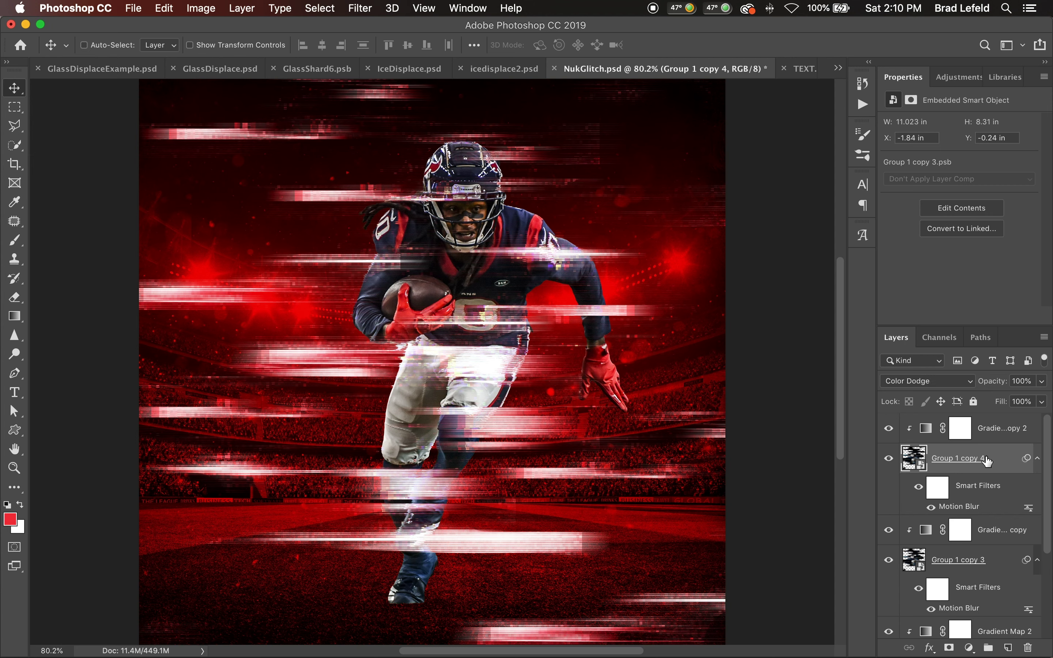
- Set the Motion Blur distance on Group 1 copy 4 to 400 pixels
double_click(959, 507)
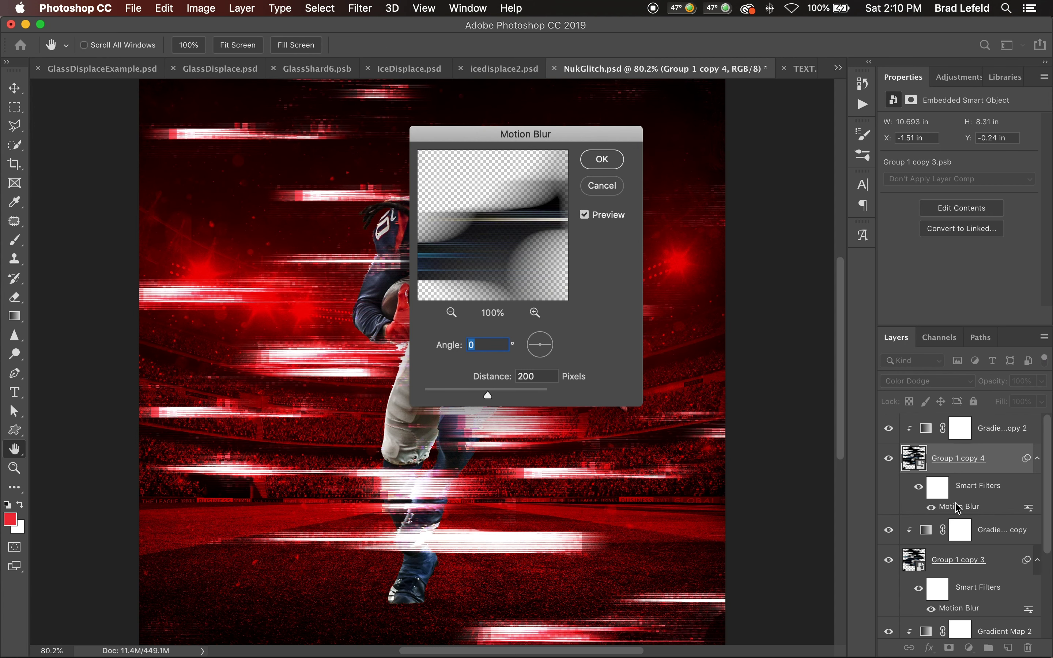
key(Tab)
text(400)
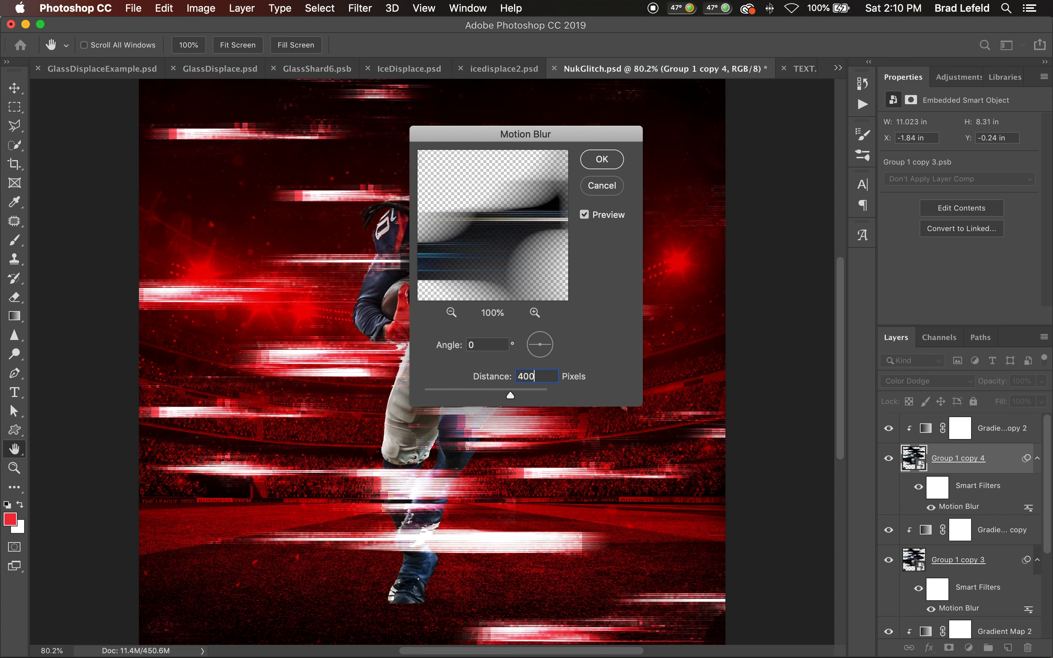
key(Return)
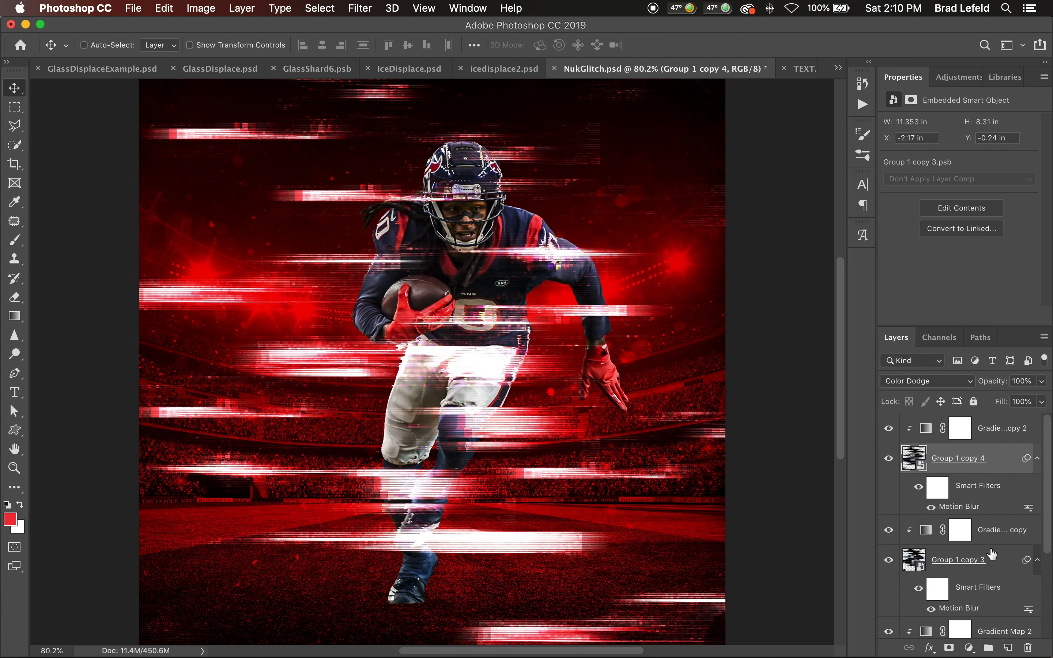
- Reduce Group 1 copy 3 and Group 1 copy 2 to 50% opacity and hide Group 1 copy
click(991, 564)
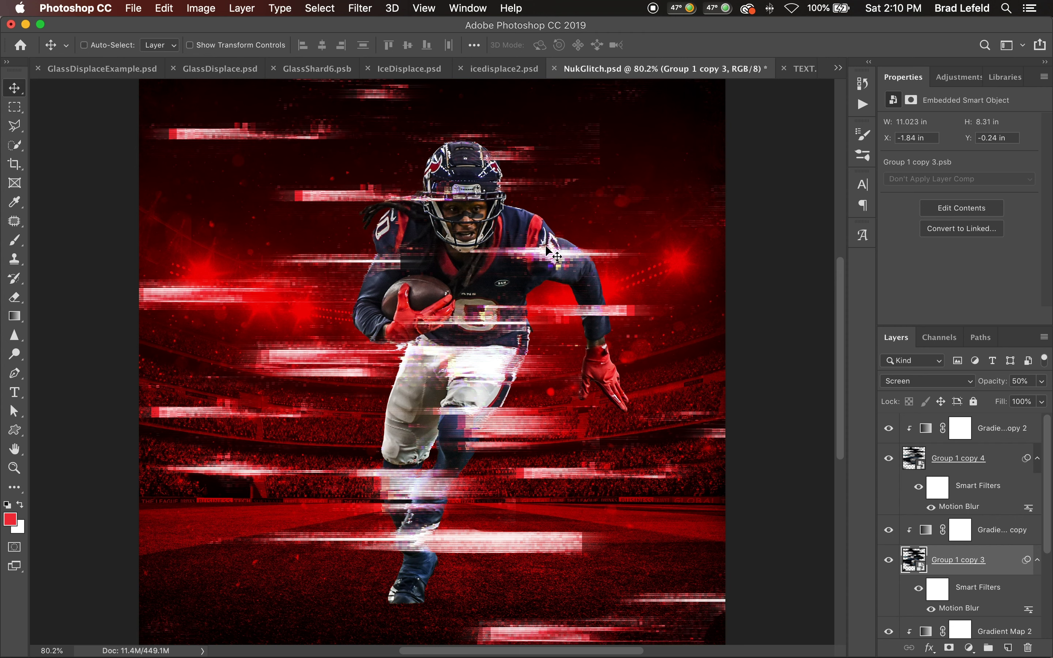
scroll(925, 453, down, 4)
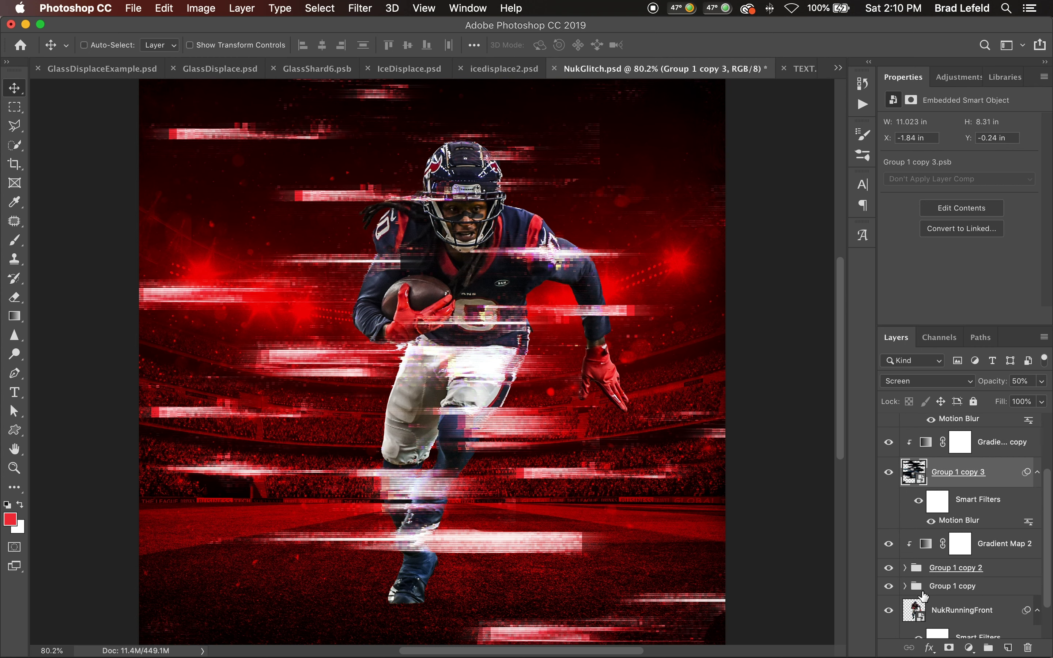
click(889, 586)
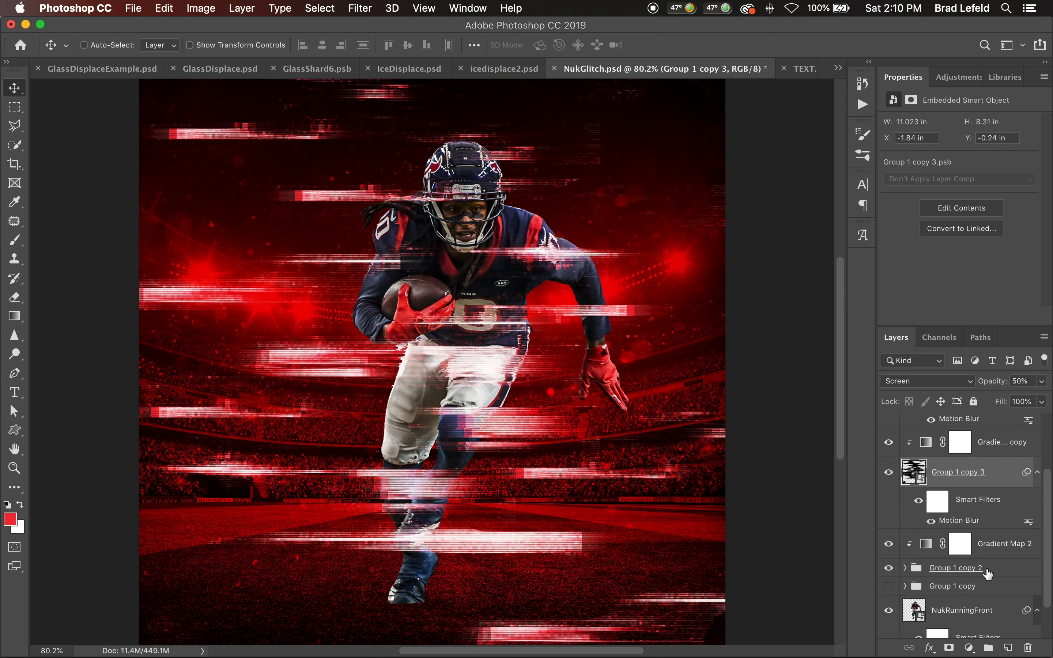
click(1001, 568)
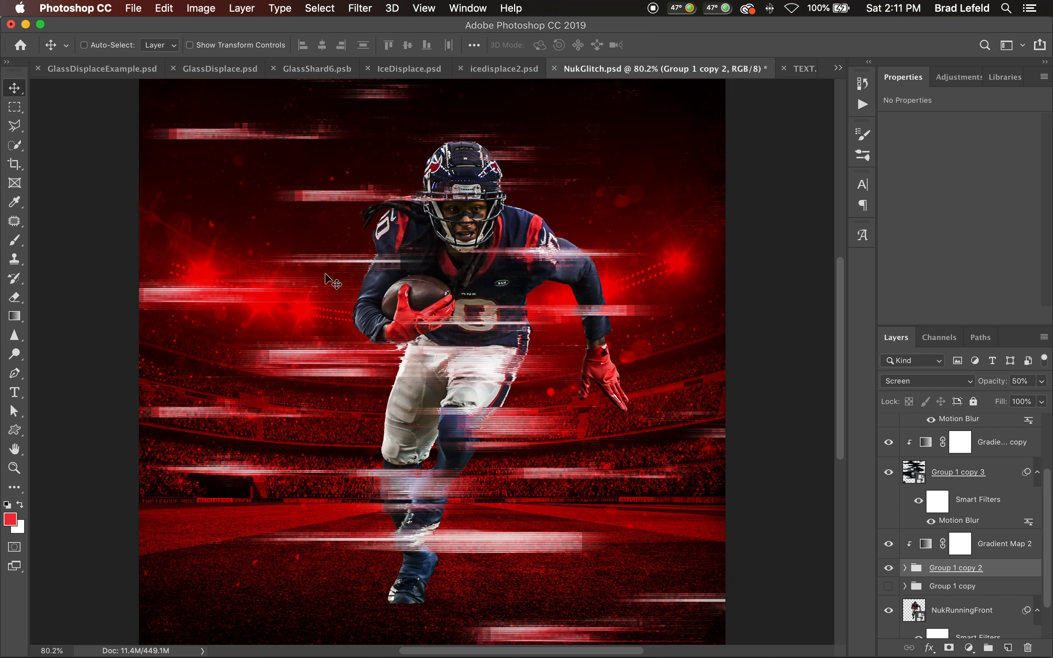
- Group all streak layers and their gradient maps, from the topmost gradient map down to Group 1 copy 2
scroll(888, 510, up, 3)
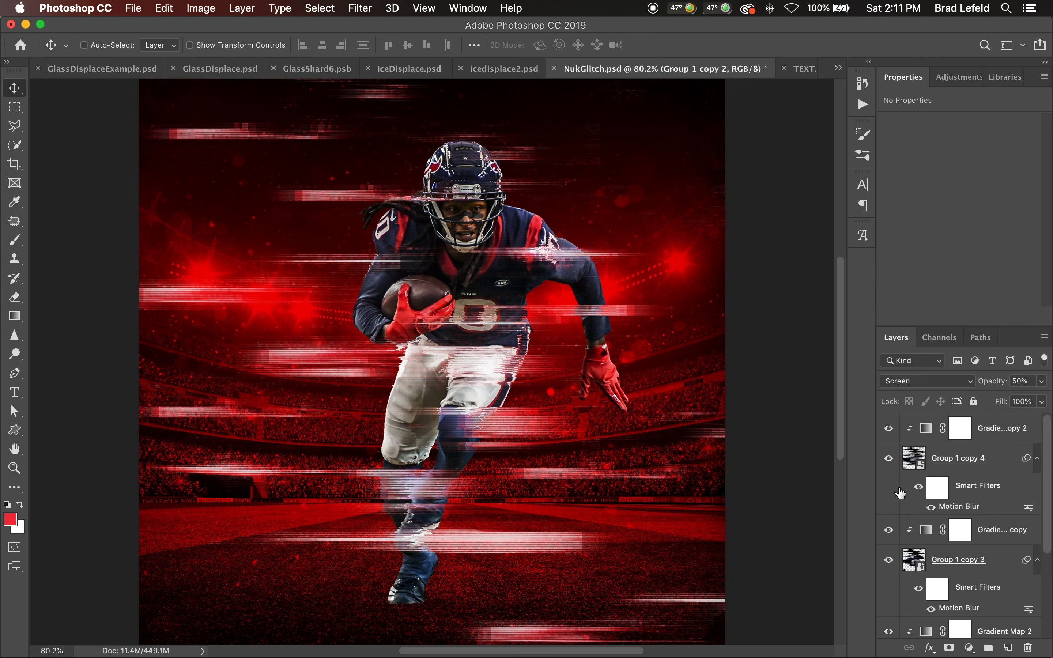
click(988, 435)
scroll(984, 443, down, 2)
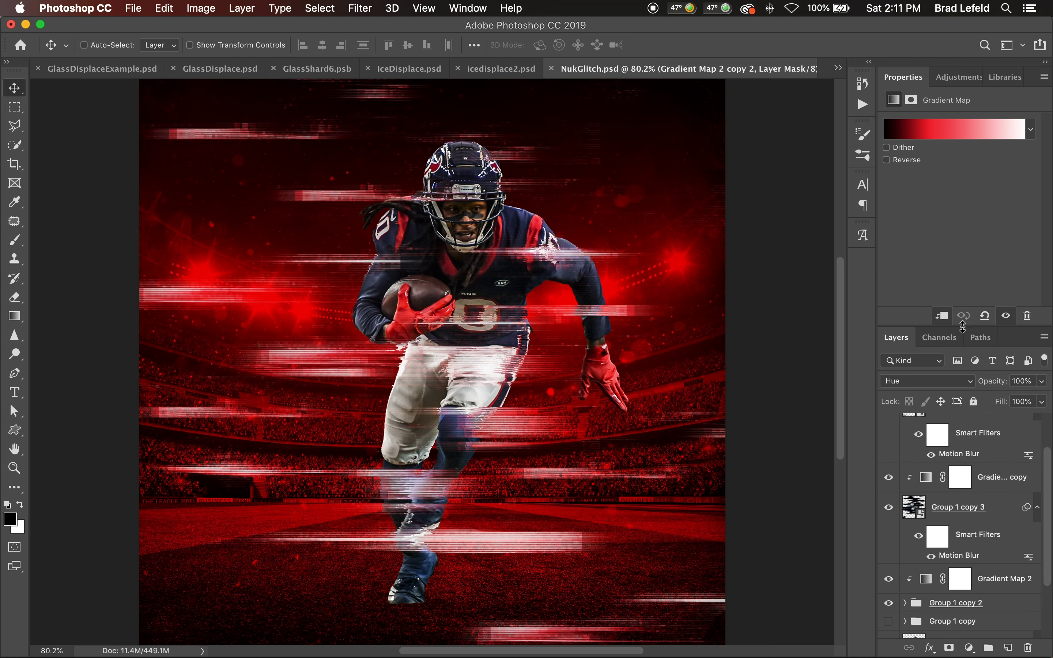
drag(963, 326, 958, 211)
scroll(962, 357, up, 2)
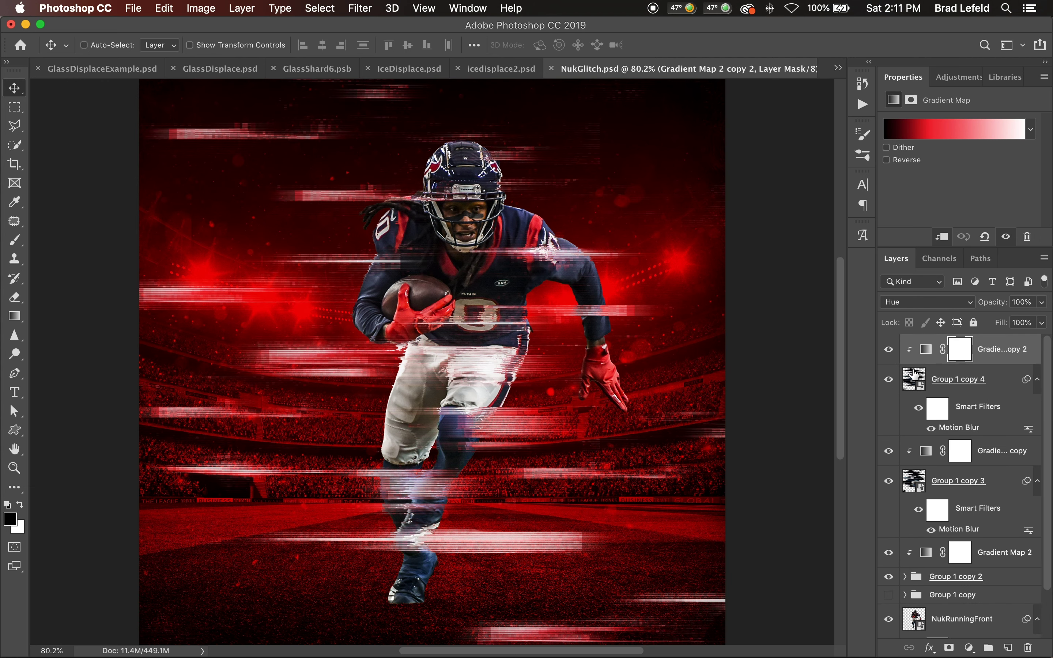
scroll(979, 442, down, 2)
shift+click(983, 525)
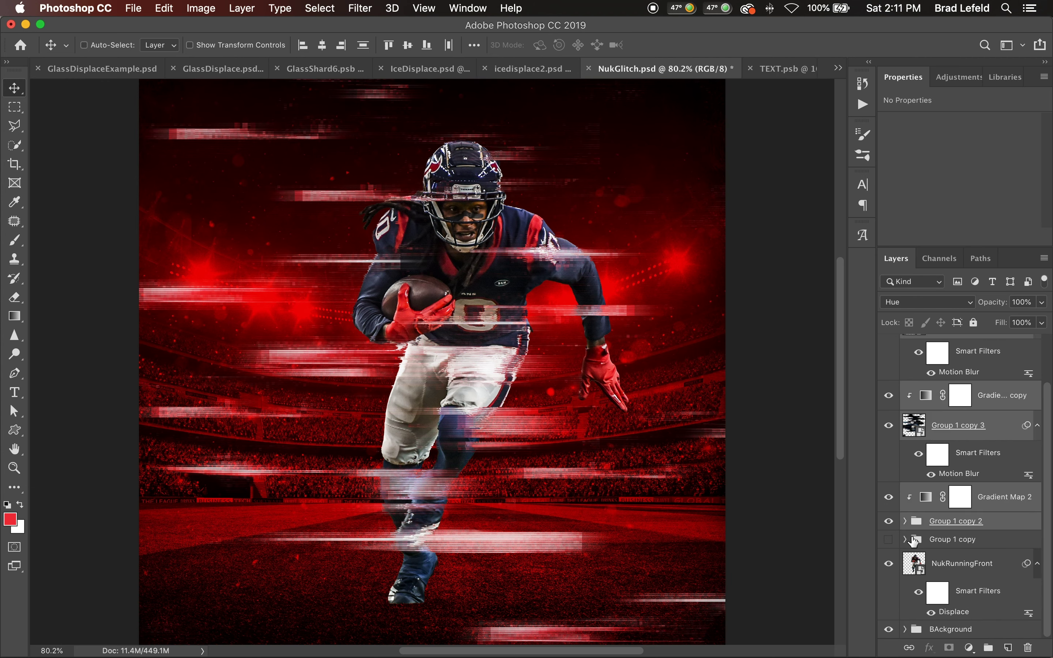
key(super+g)
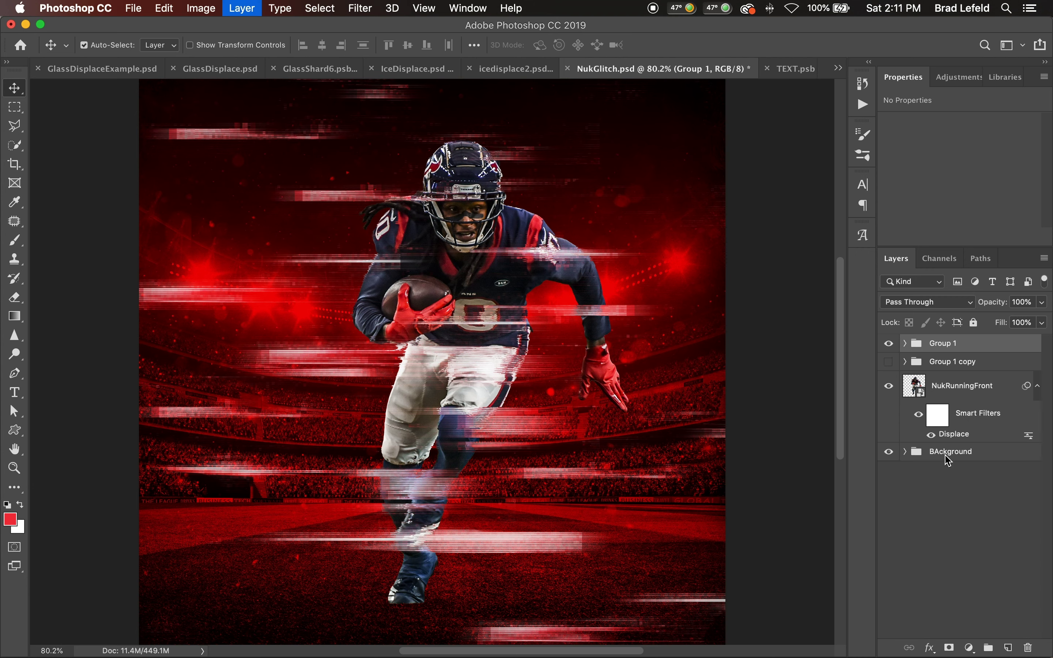
- Compare the image with Group 1 and Group 1 copy shown and hidden, leaving only Group 1 visible
click(889, 343)
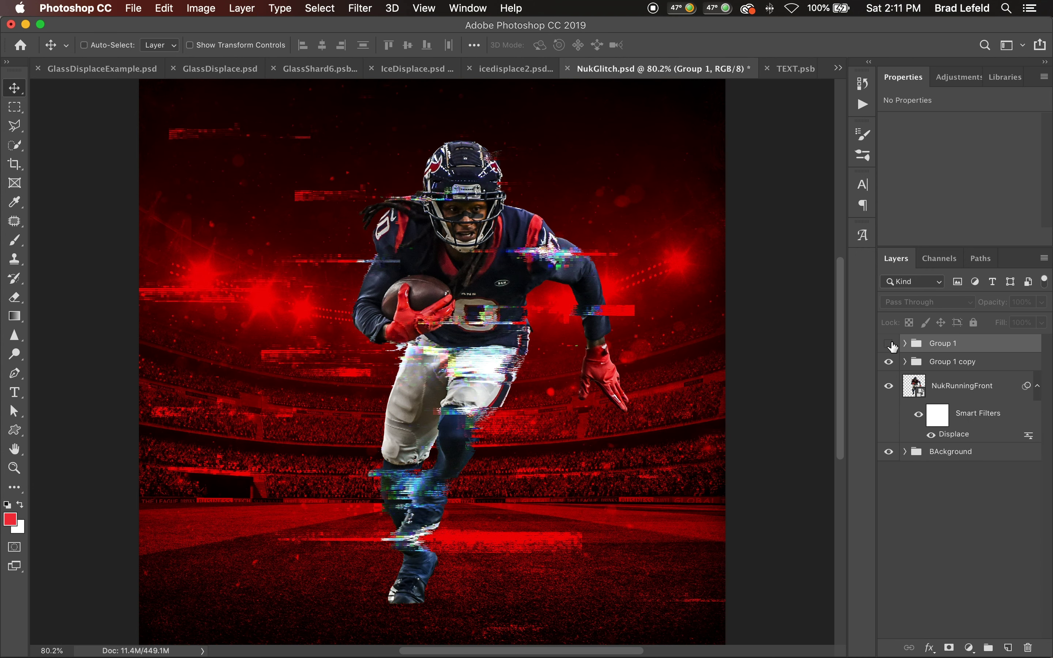
click(891, 361)
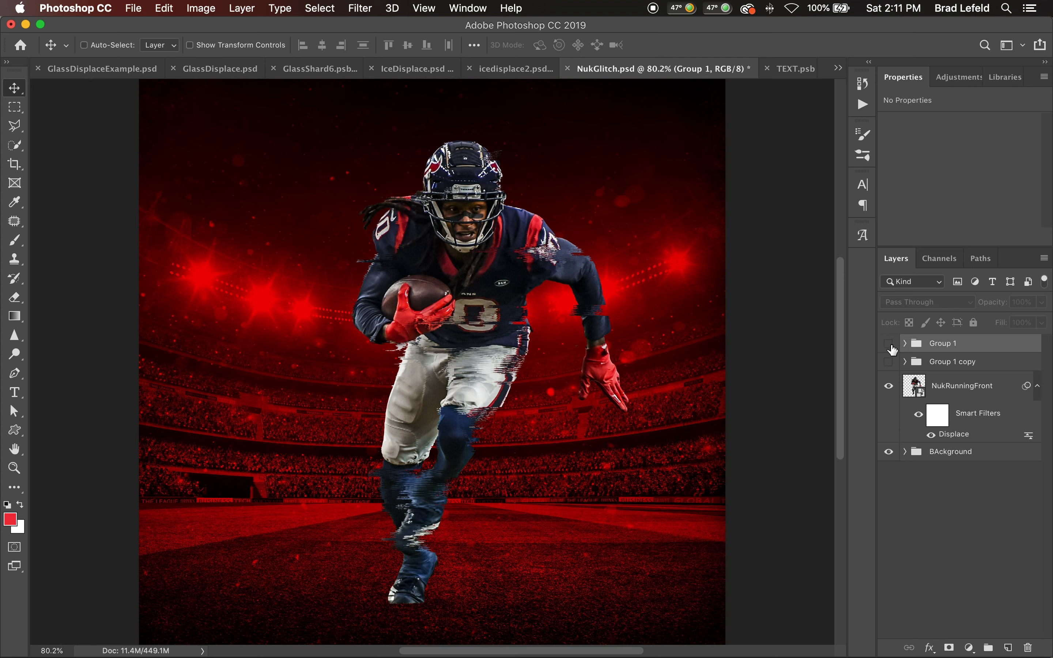
click(889, 344)
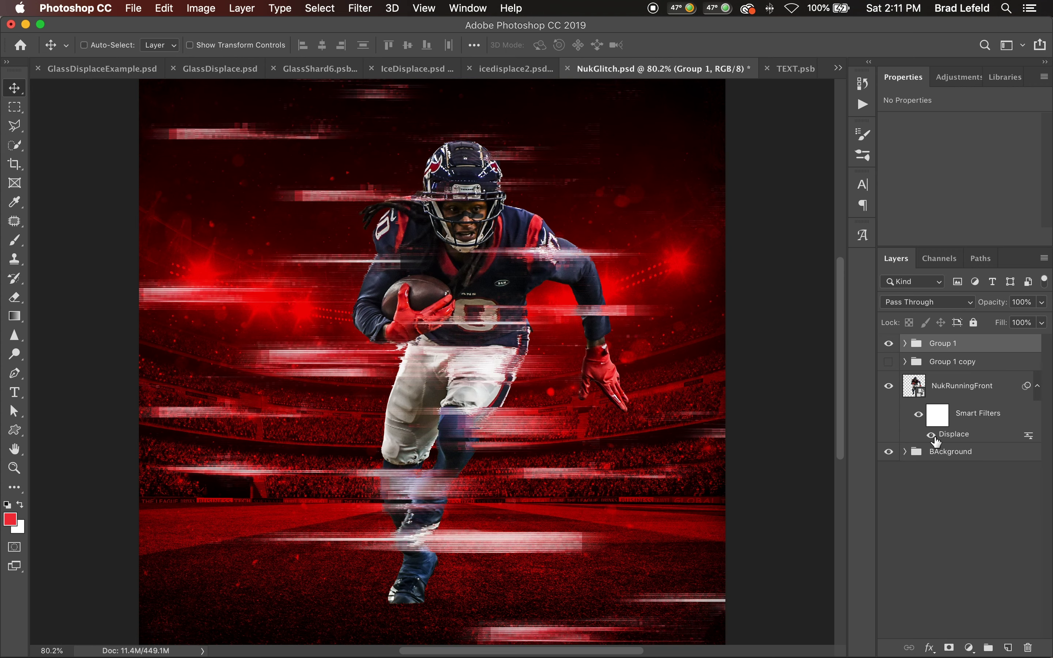
- Set the vertical scale of NukRunningFront's Displace filter to 15 and reload NukGlitch.psd as the displacement map
double_click(940, 435)
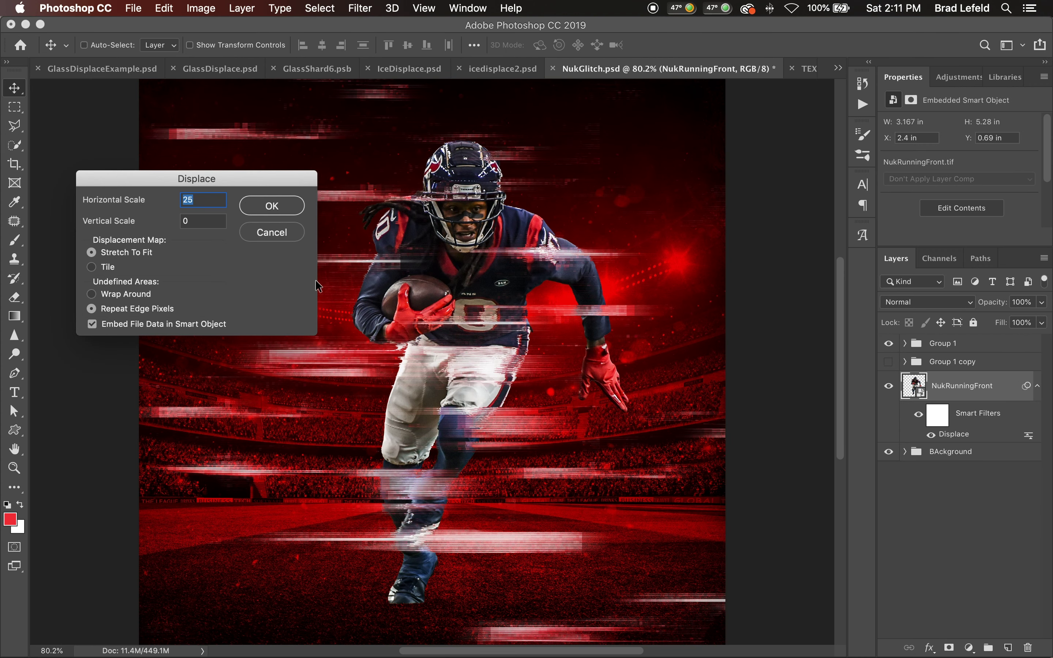
key(Tab)
text(15)
key(Return)
click(405, 152)
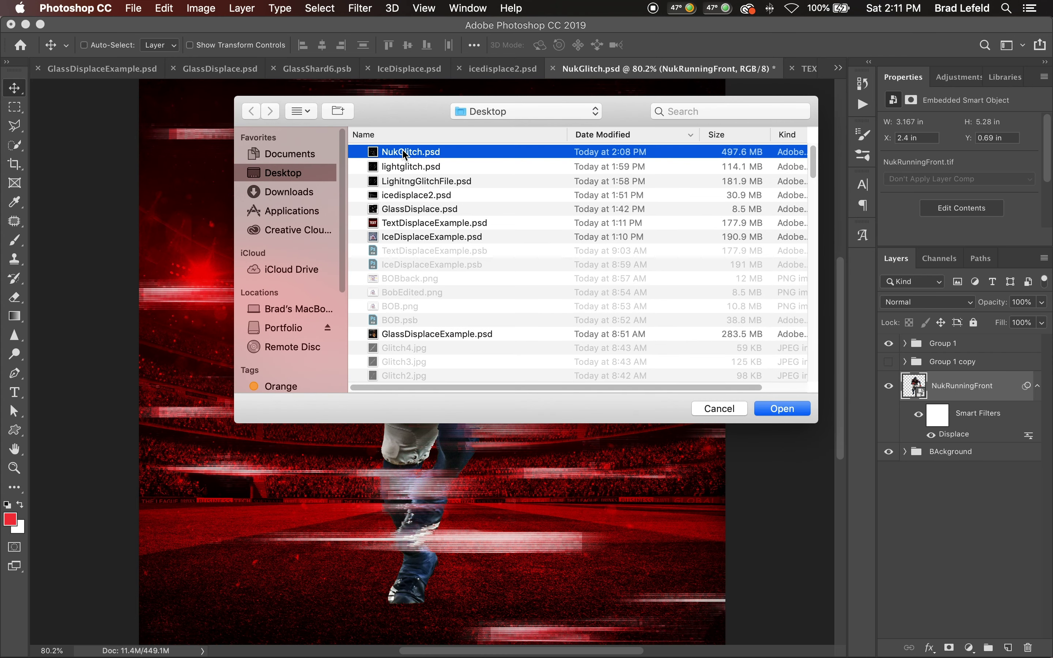
double_click(405, 152)
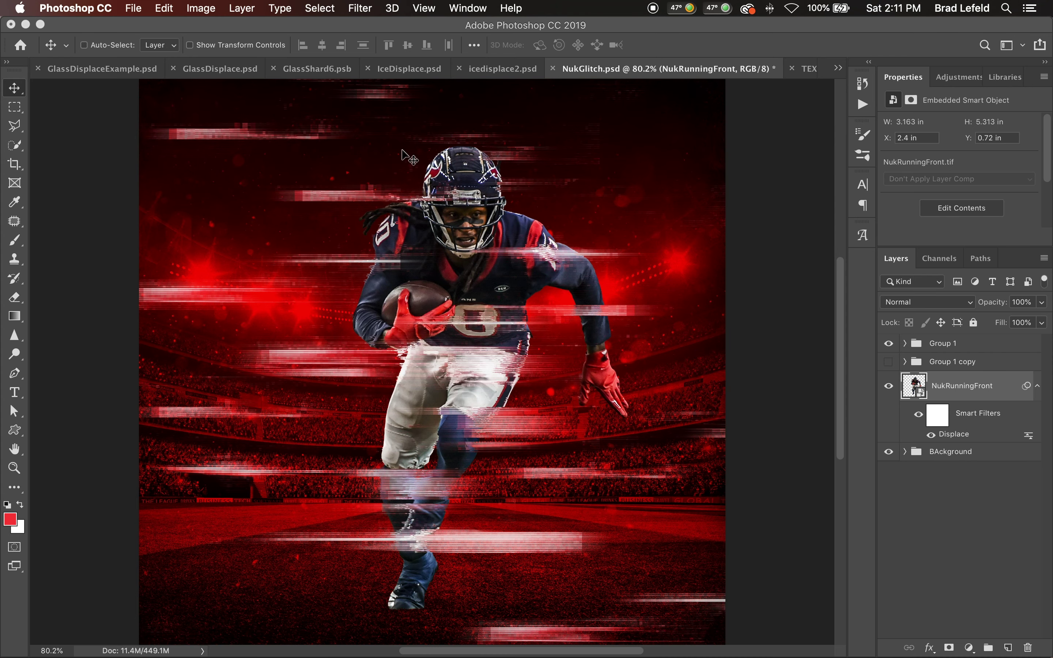